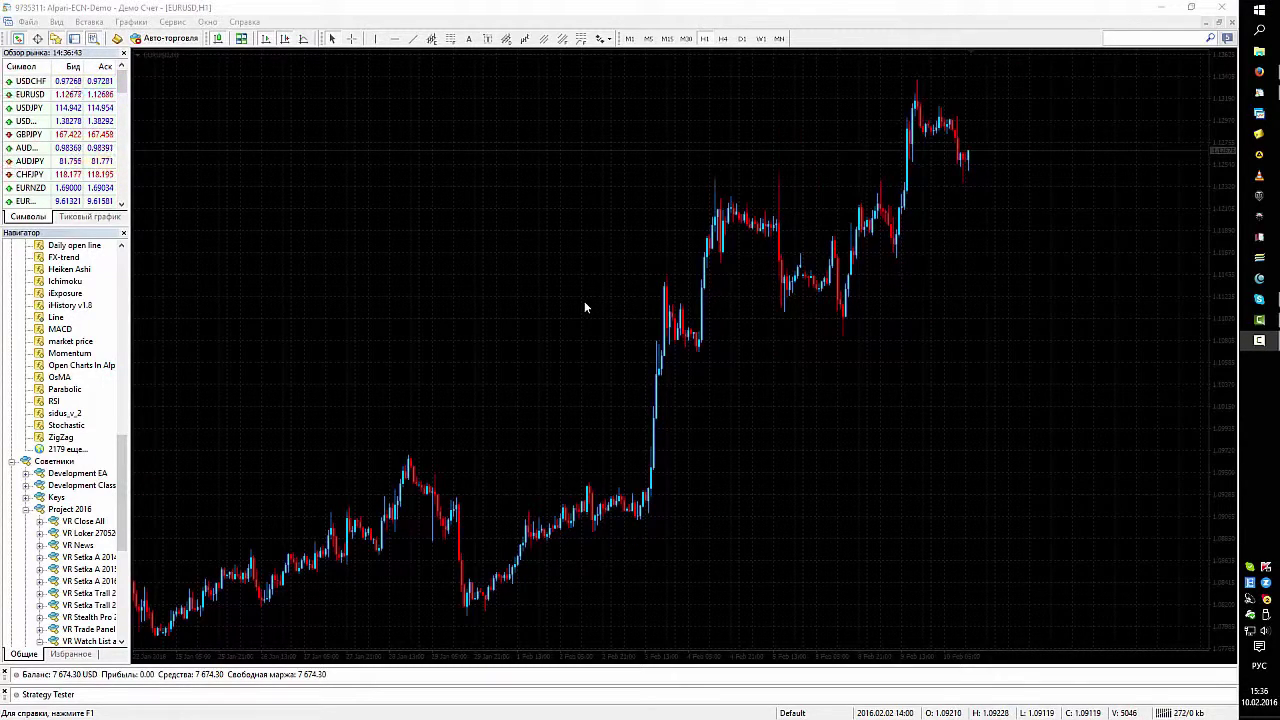
# Step: Add the VR-System 2 indicator to the EURUSD H1 chart with its default input parameters
pyautogui.scroll(11, 67, 298)
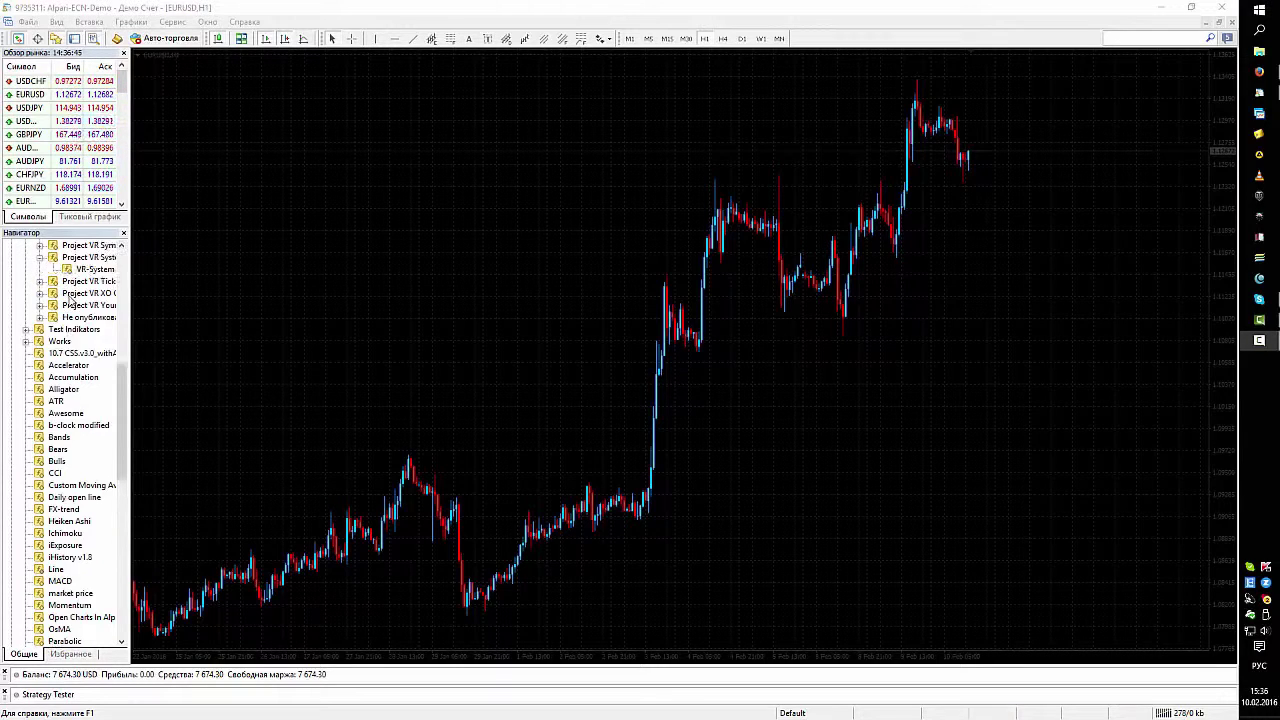
pyautogui.click(95, 413)
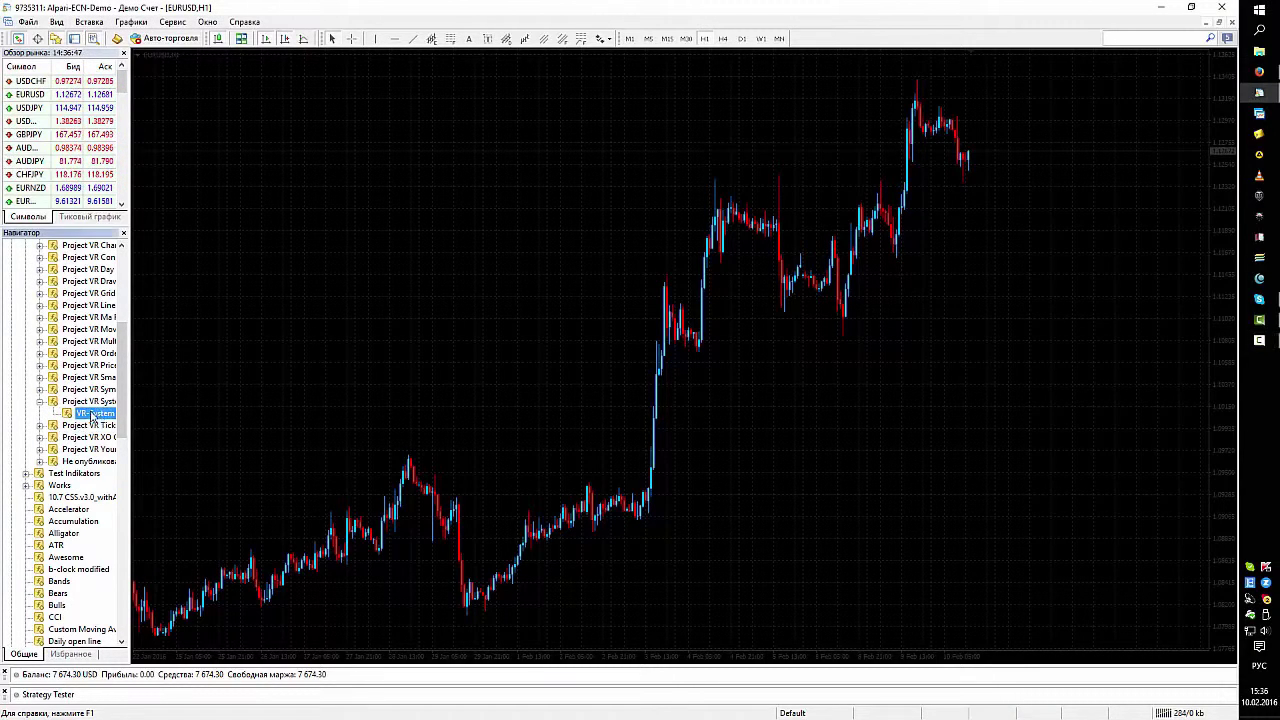
pyautogui.moveTo(95, 413); pyautogui.dragTo(358, 424)
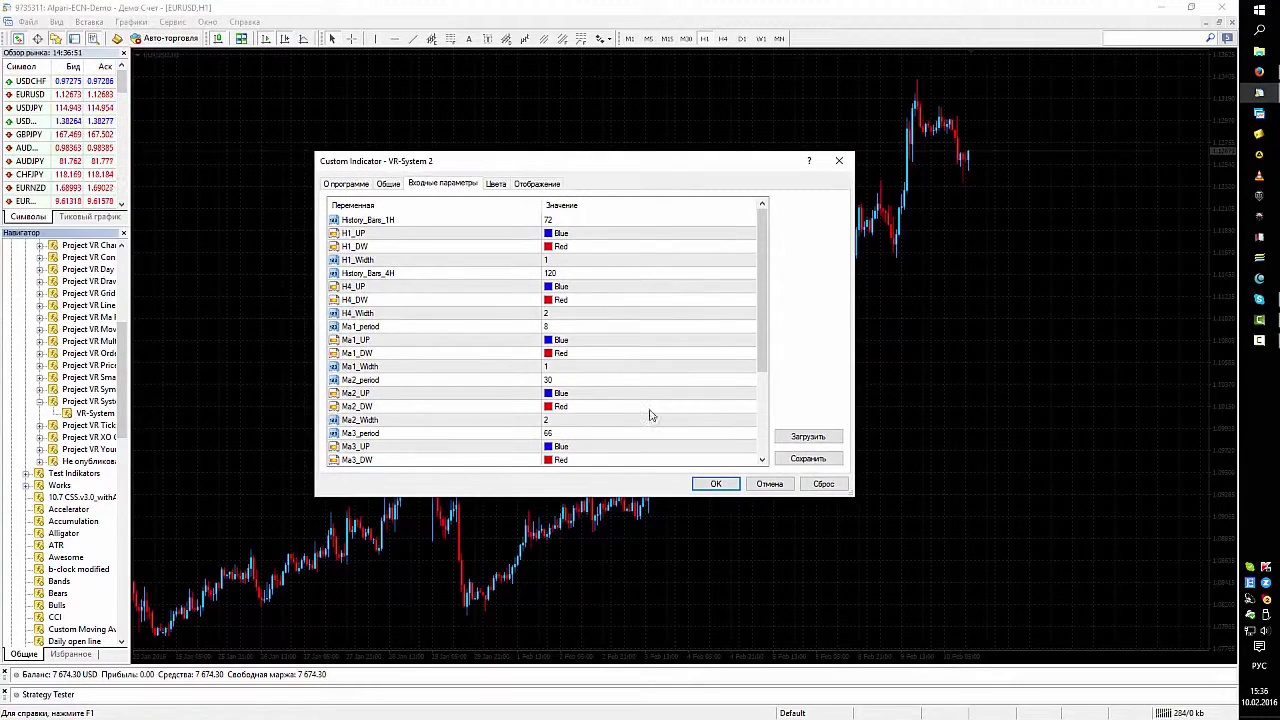
pyautogui.click(716, 484)
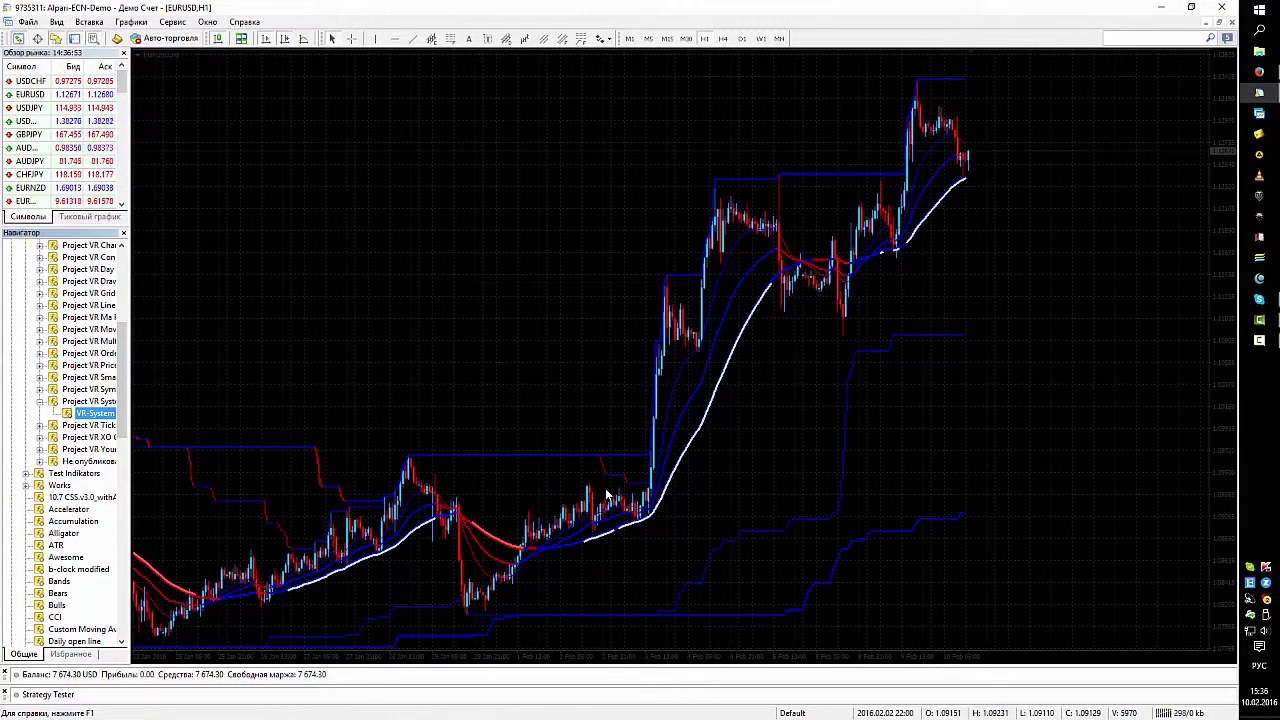
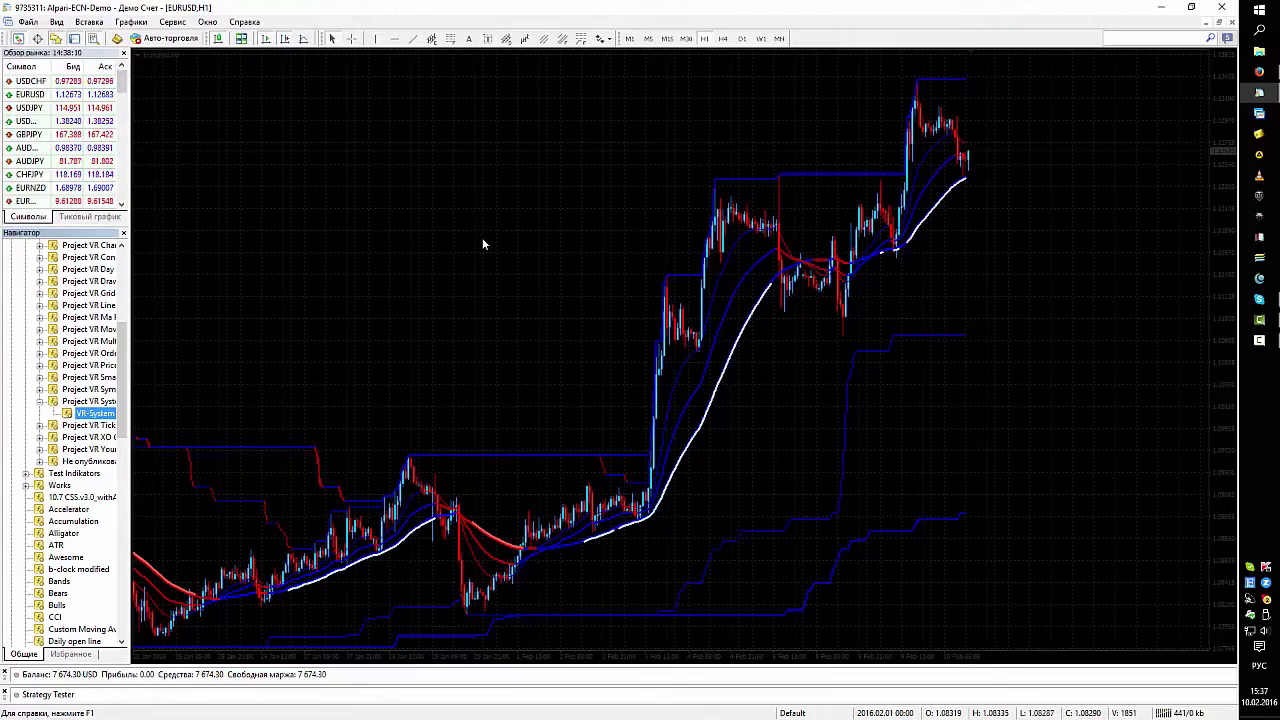
# Step: Examine the VR-System 2 channel and moving-average lines against price across the EURUSD chart's history back to late November 2015
pyautogui.click(265, 38)
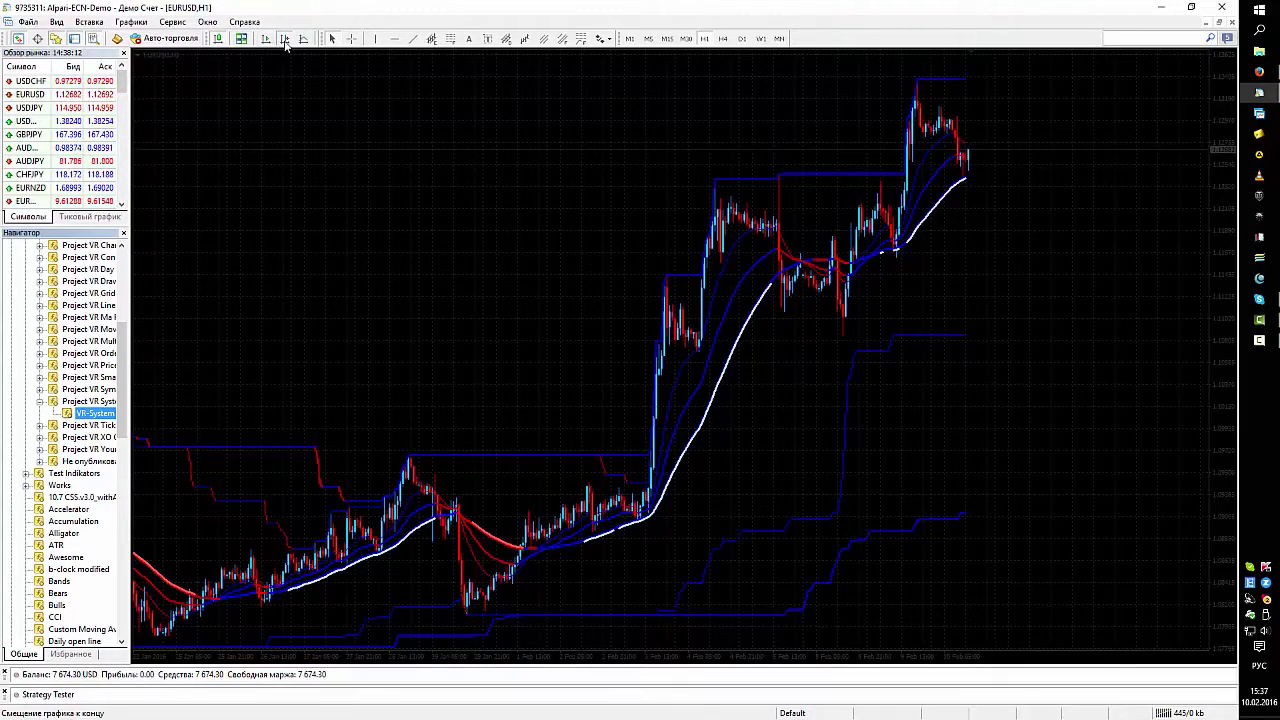
pyautogui.scroll(5, 371, 243)
pyautogui.scroll(-5, 370, 248)
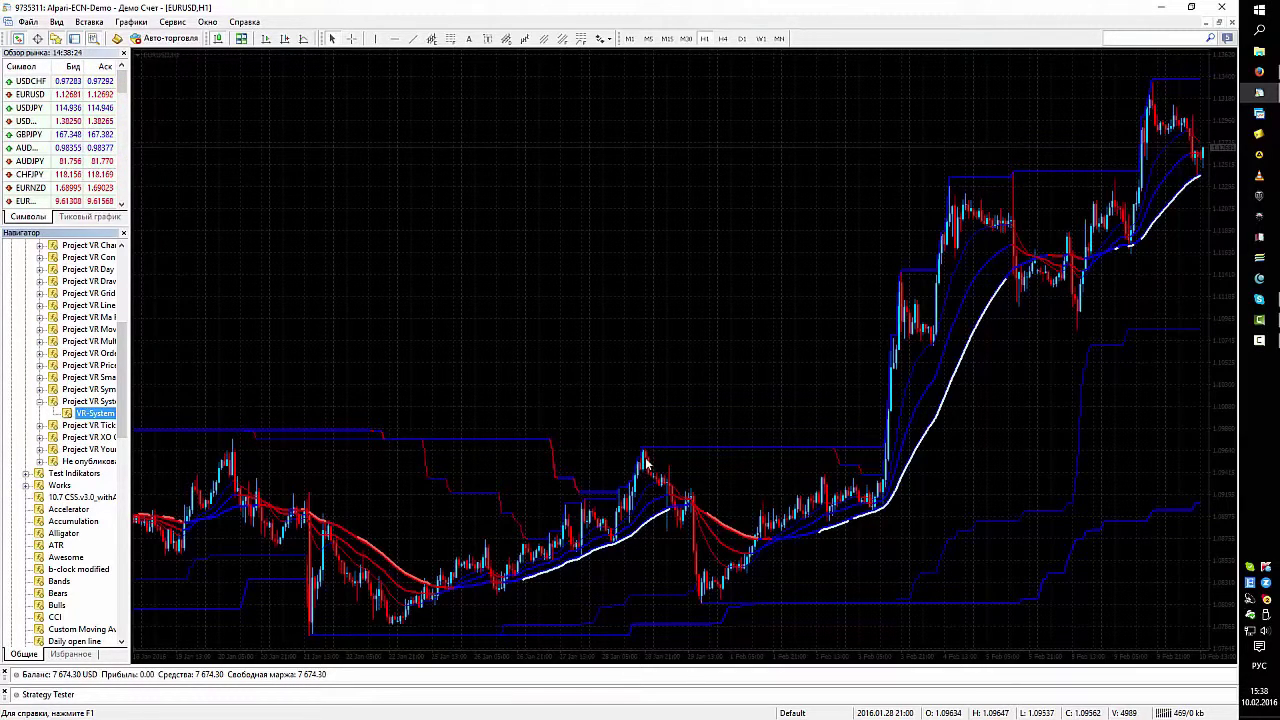
pyautogui.moveTo(645, 462)
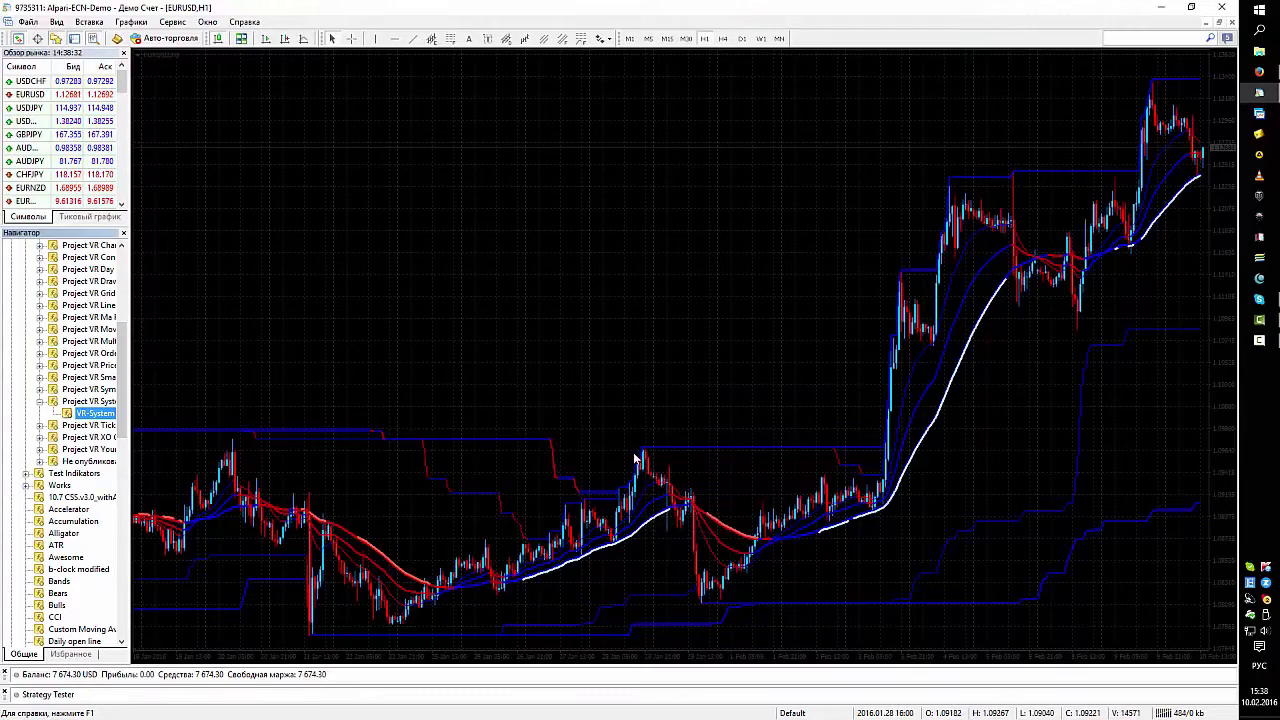
pyautogui.scroll(3, 610, 447)
pyautogui.scroll(10, 611, 448)
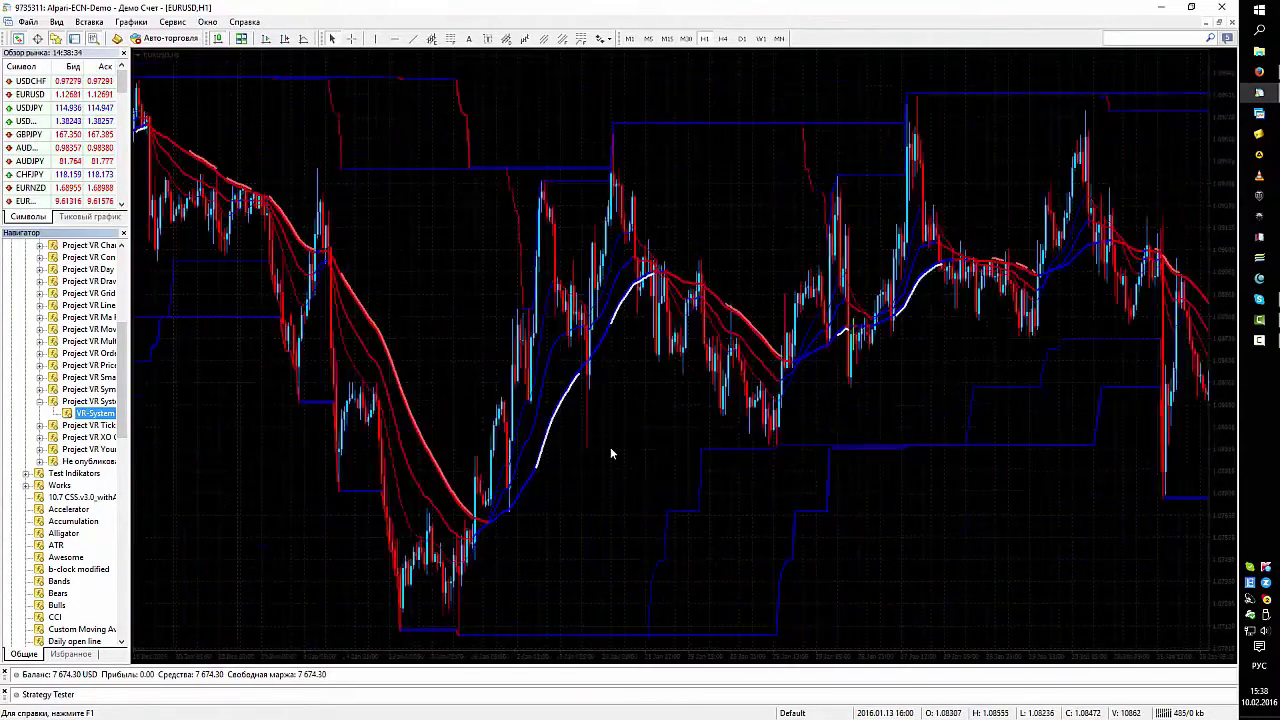
pyautogui.scroll(10, 611, 448)
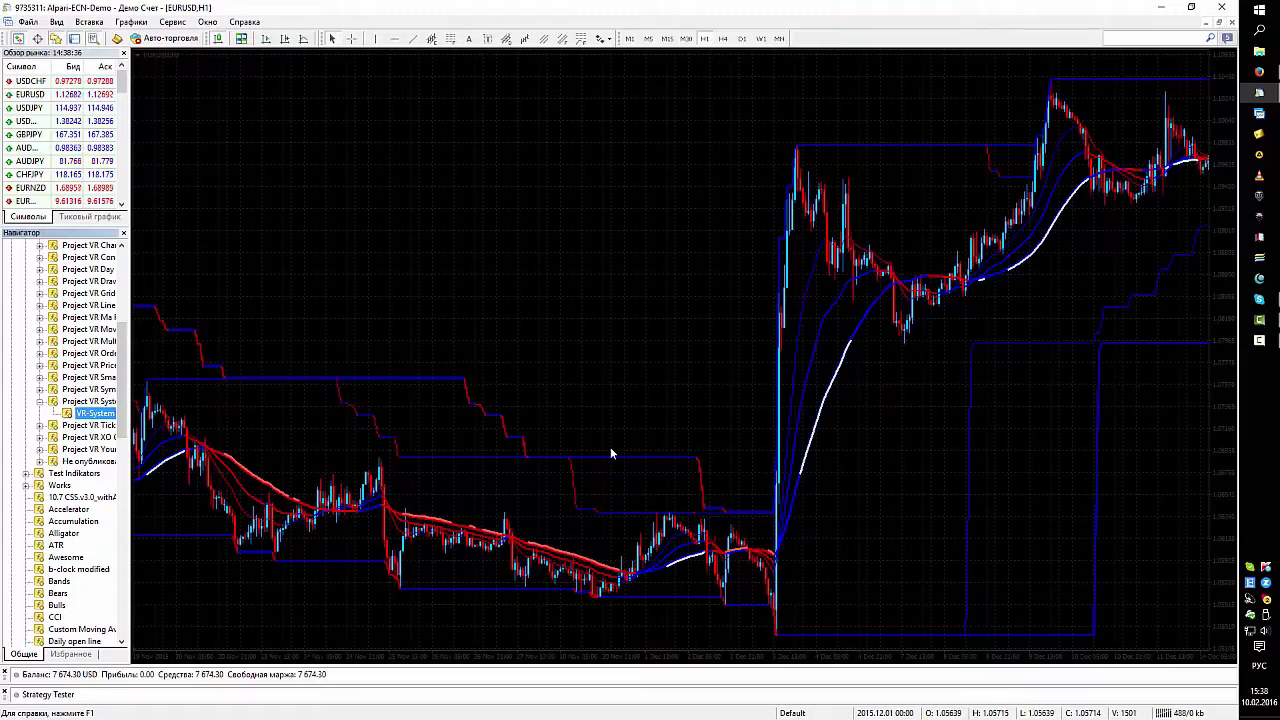
pyautogui.scroll(-10, 611, 449)
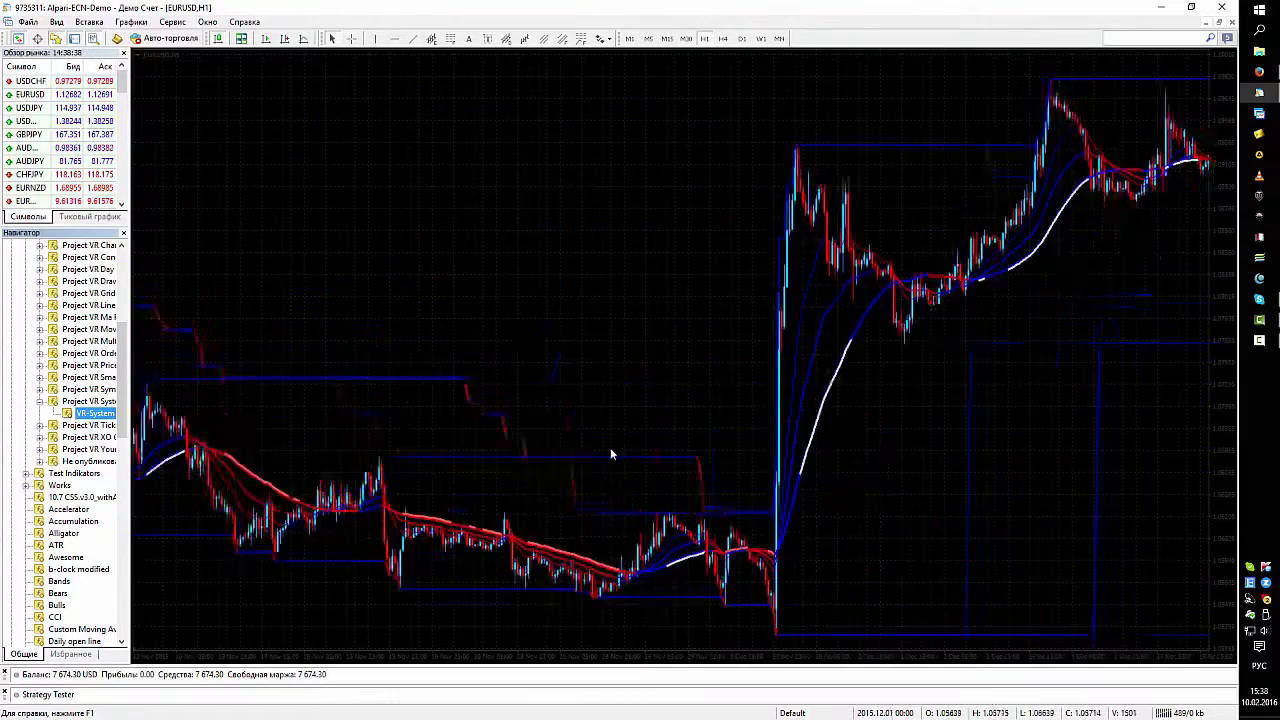
pyautogui.scroll(-8, 614, 455)
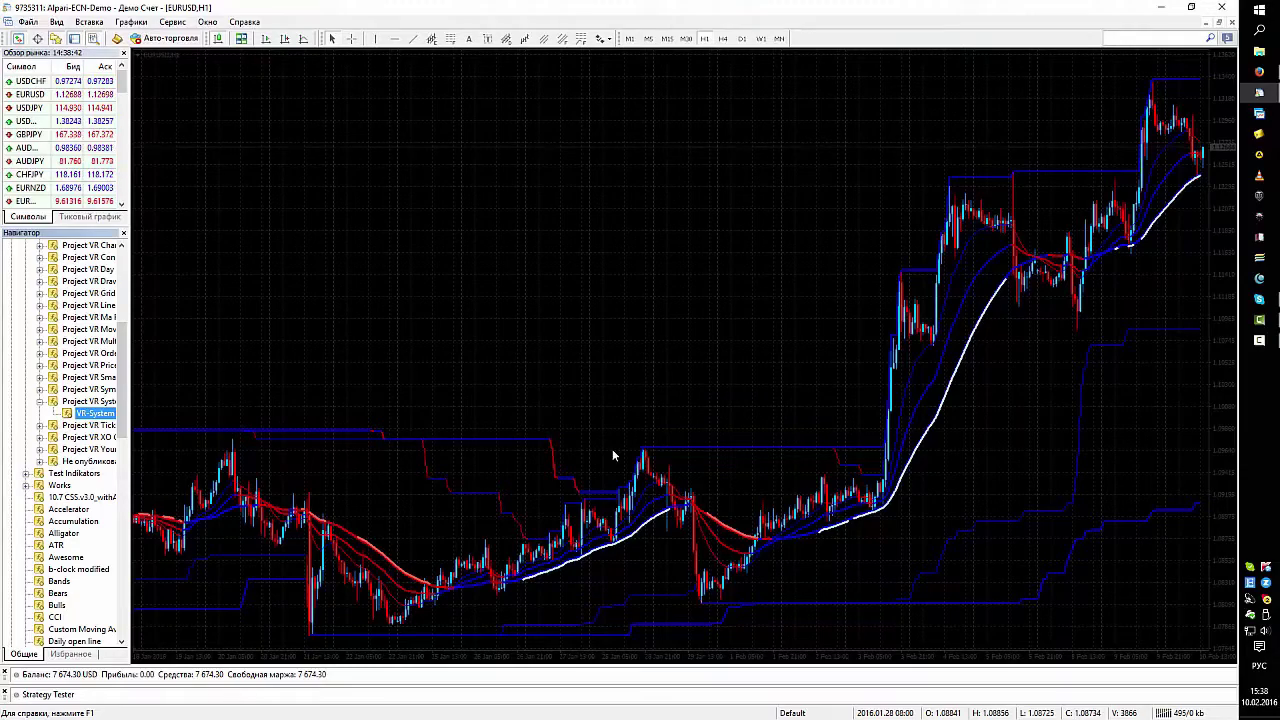
pyautogui.scroll(3, 613, 455)
pyautogui.press('+')
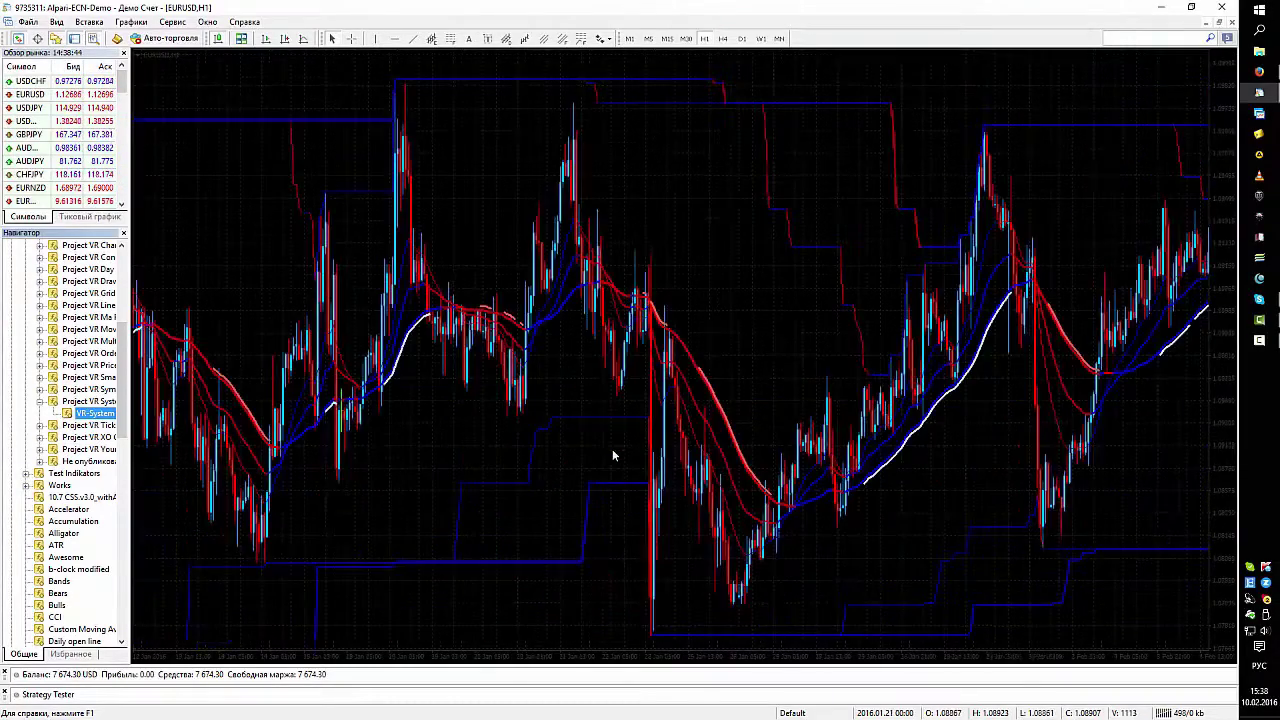
pyautogui.scroll(-3, 613, 452)
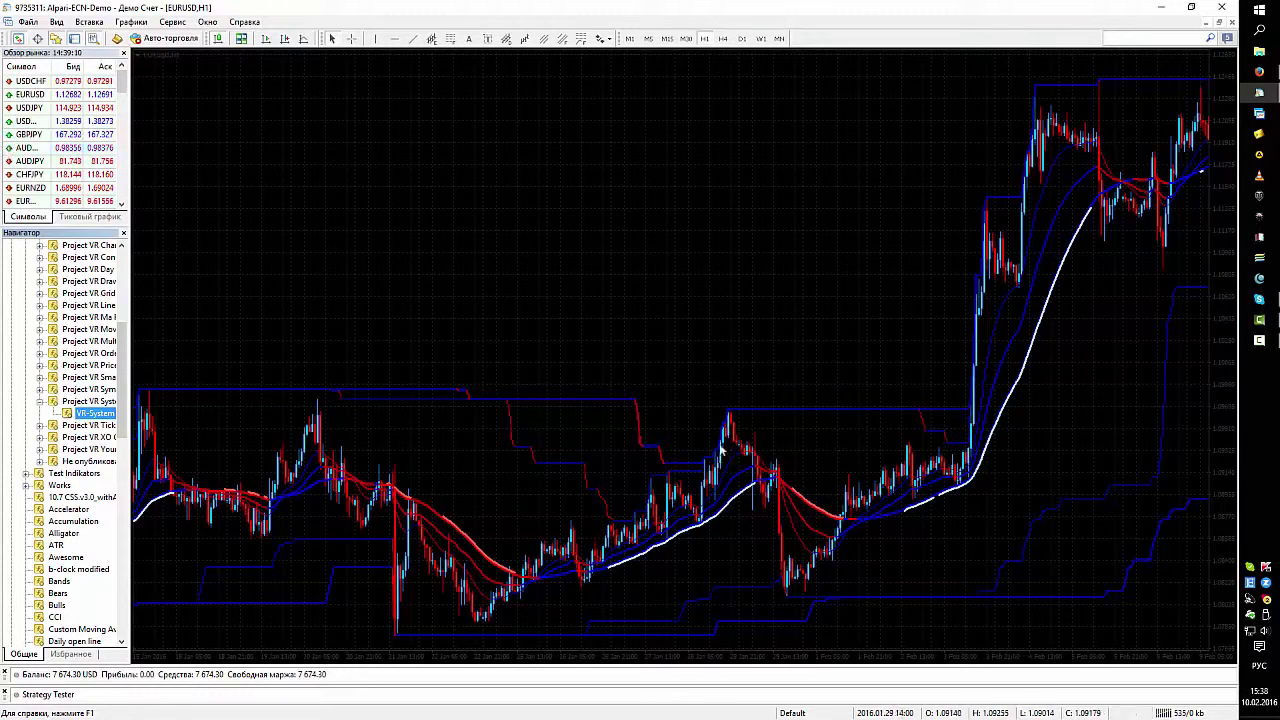
pyautogui.moveTo(687, 513)
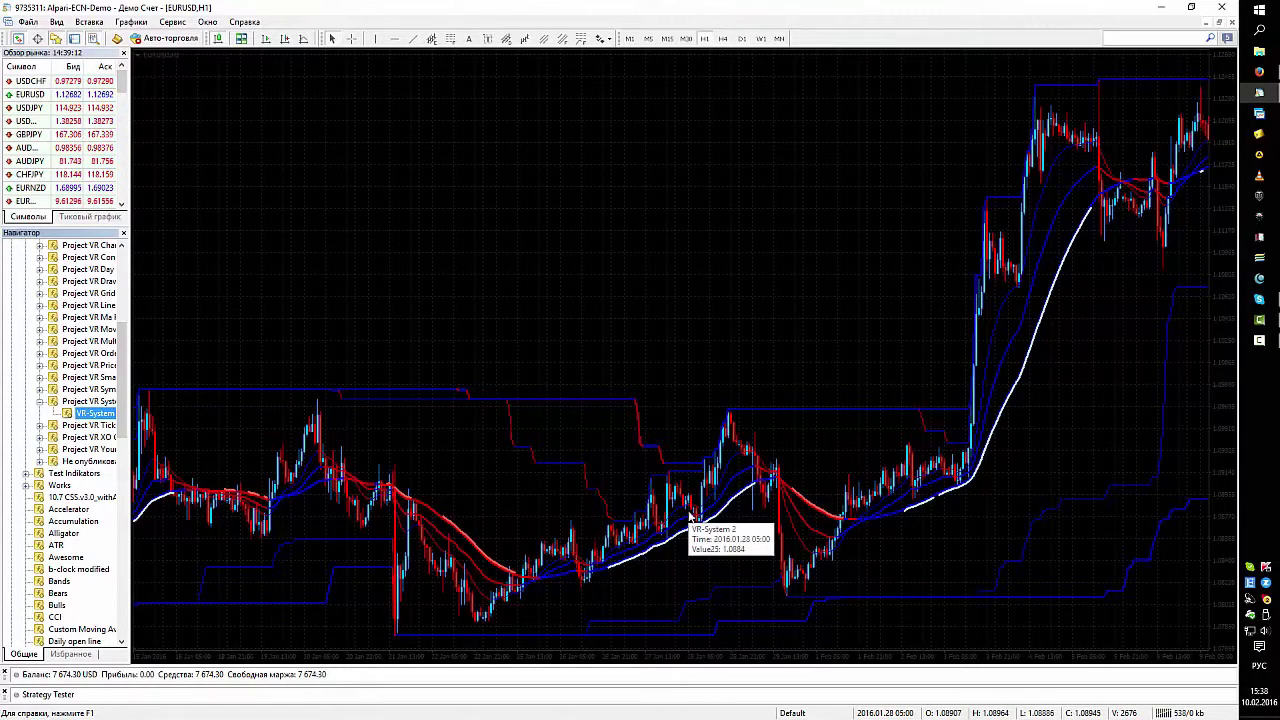
# Step: Review the History_Bars_1H and History_Bars_4H input parameters of VR-System 2 and close its settings without changes
pyautogui.doubleClick(605, 399)
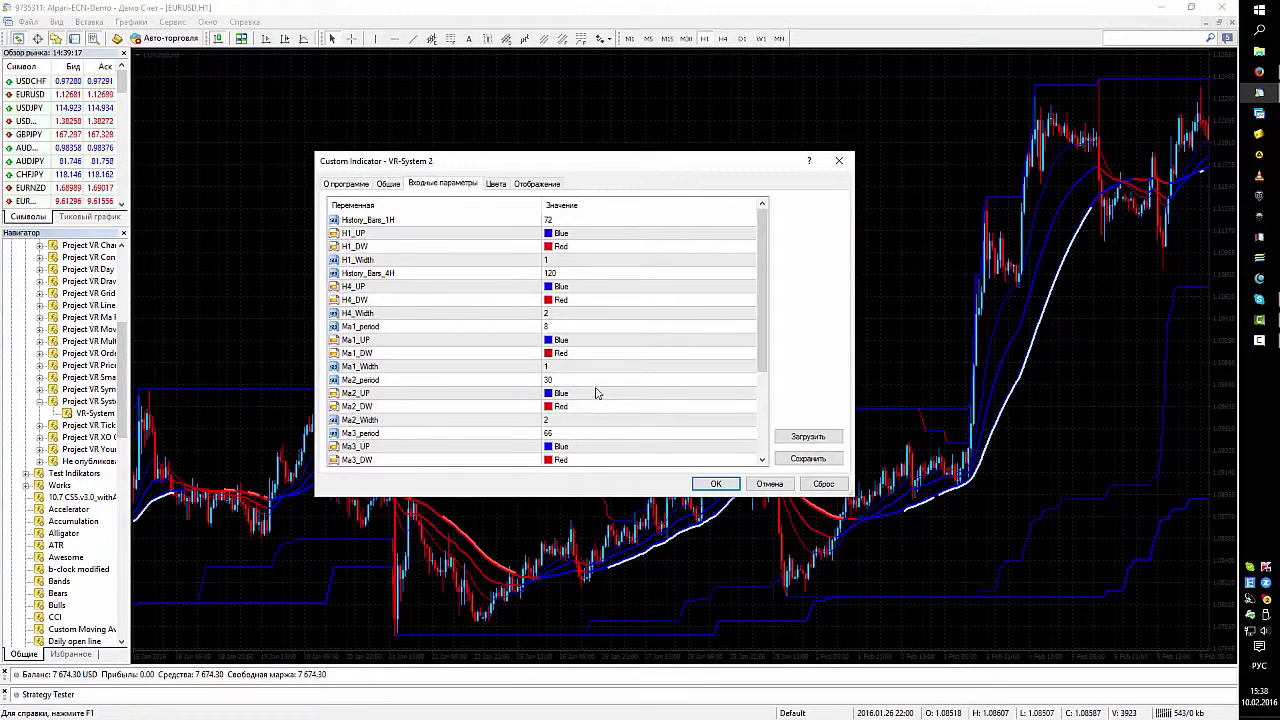
pyautogui.click(567, 224)
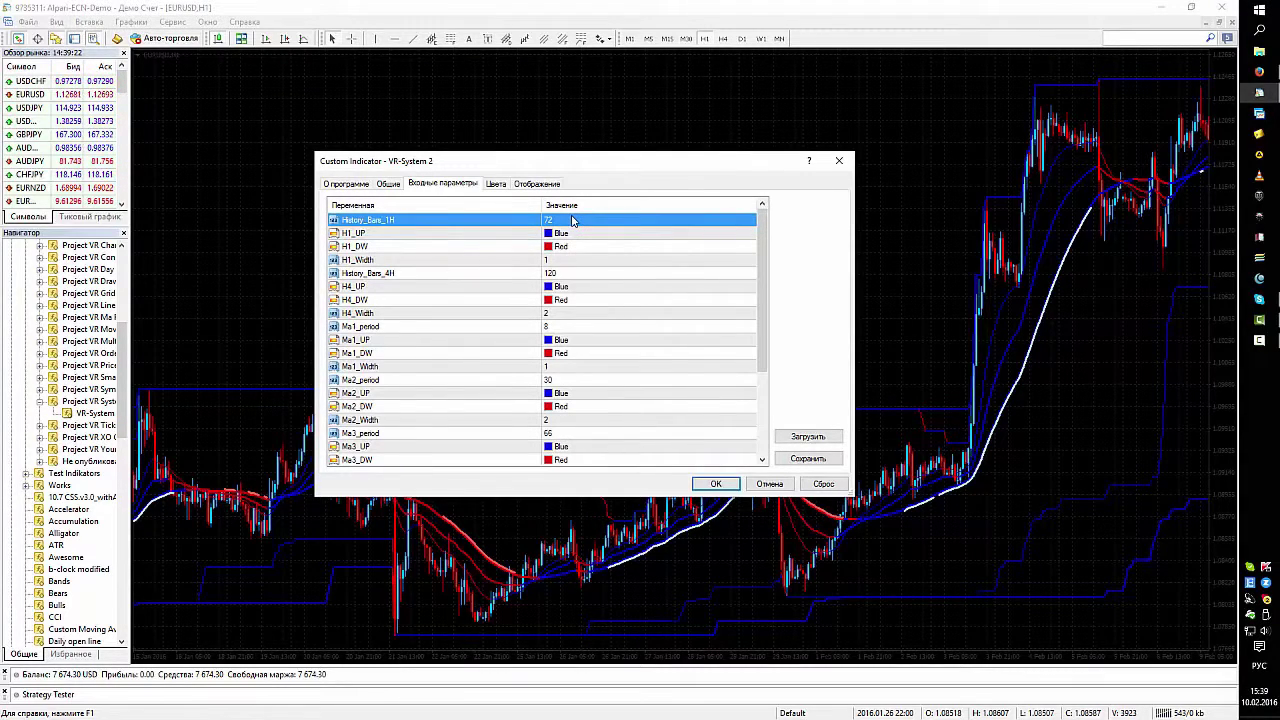
pyautogui.click(570, 275)
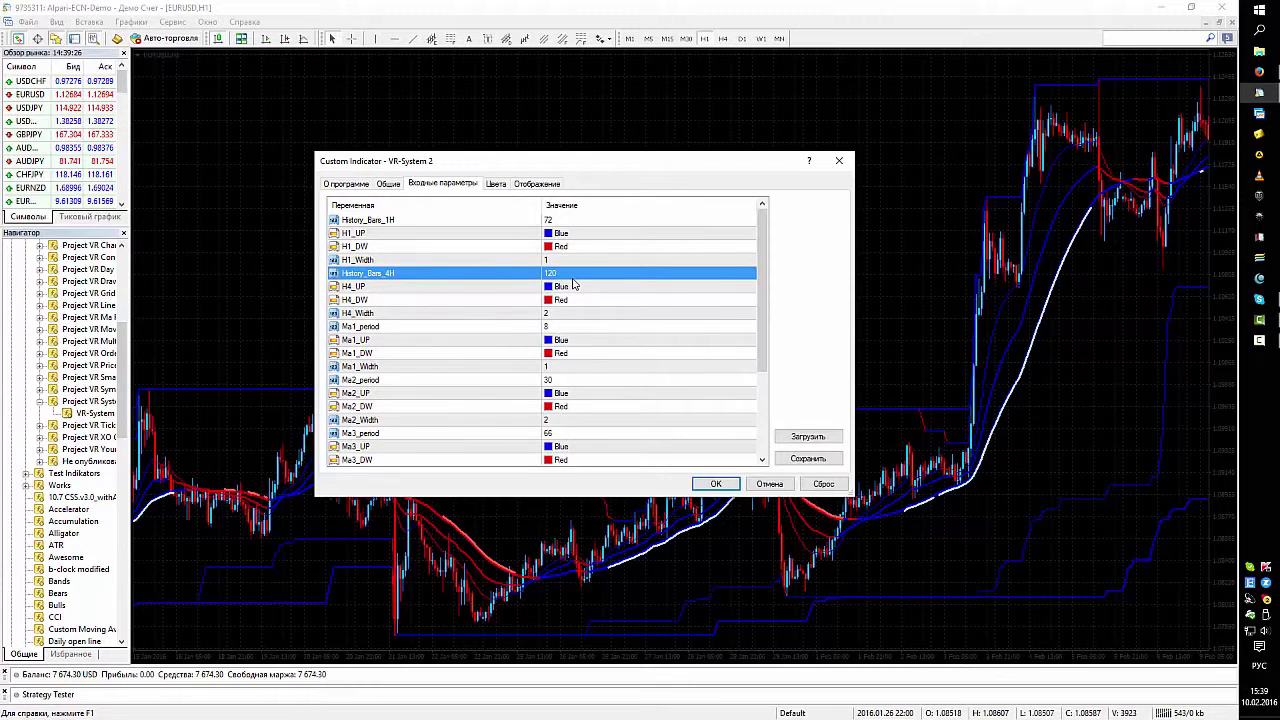
pyautogui.click(838, 162)
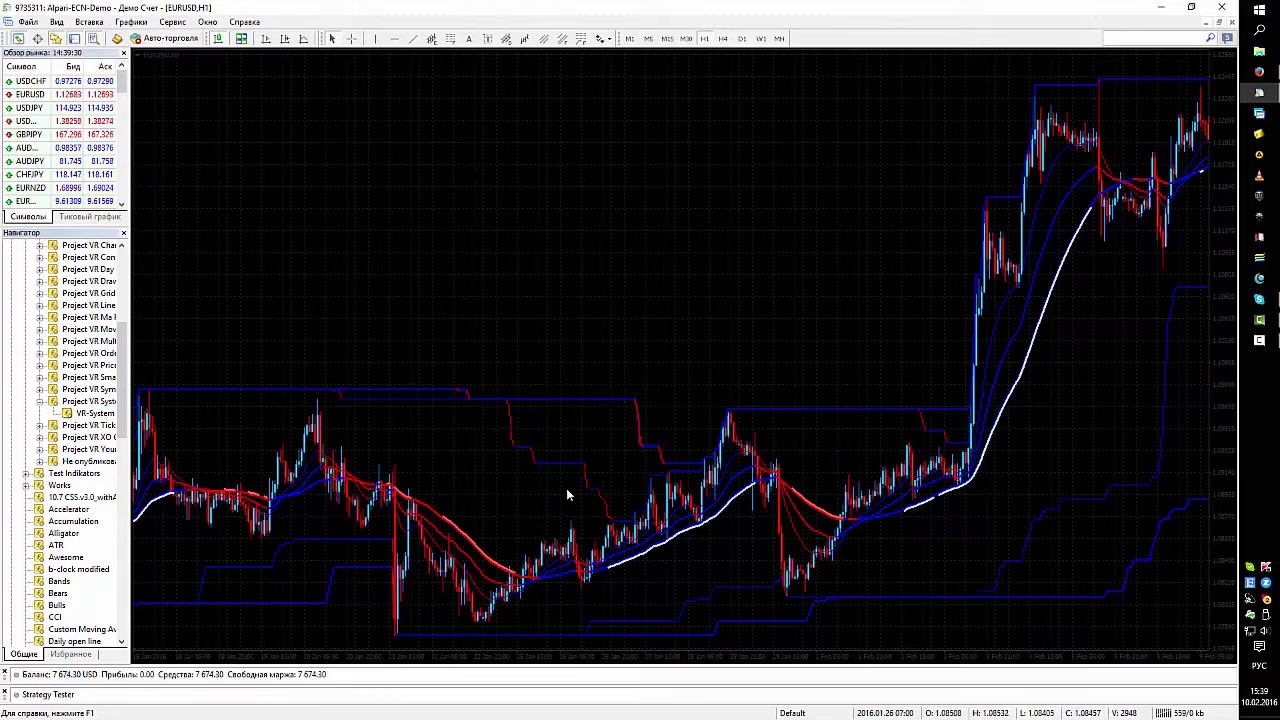
pyautogui.scroll(4, 564, 487)
pyautogui.scroll(-4, 558, 490)
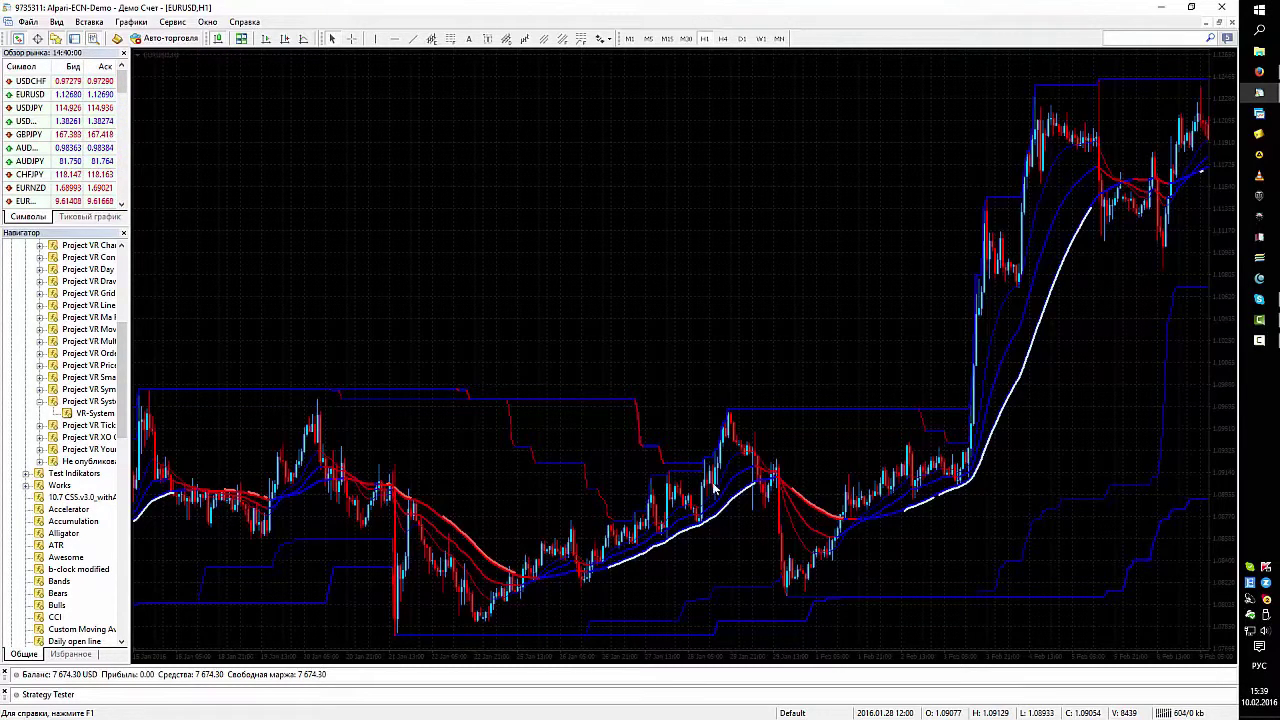
pyautogui.scroll(-1, 714, 488)
pyautogui.scroll(-1, 656, 532)
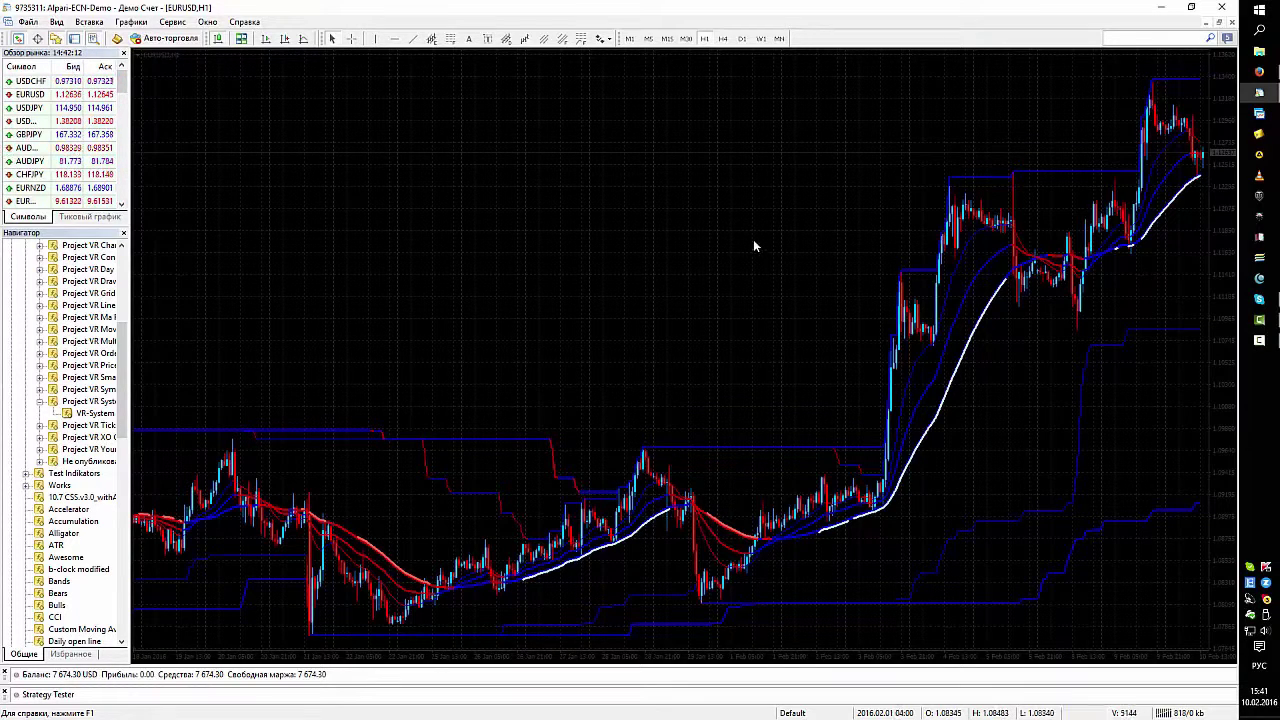
# Step: Shift the EURUSD chart's end away from the price scale, and switch the price display to a line and back to candlesticks
pyautogui.click(303, 38)
pyautogui.click(305, 38)
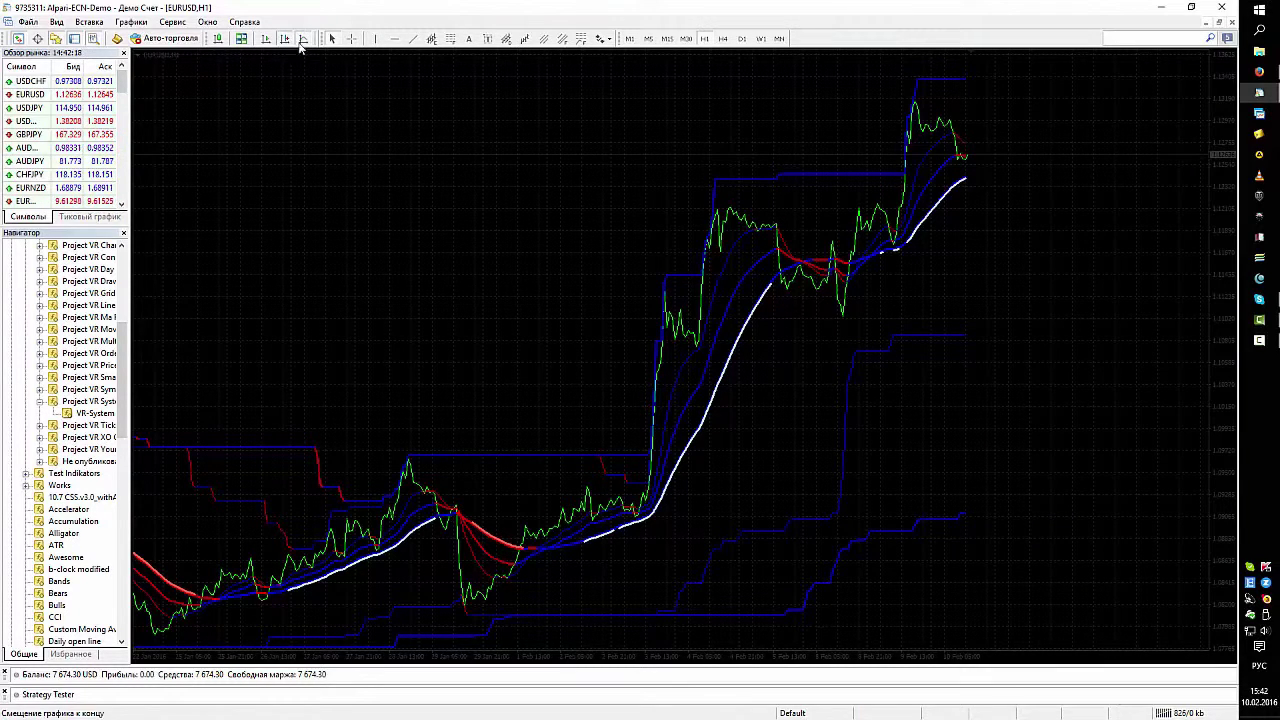
pyautogui.rightClick(305, 37)
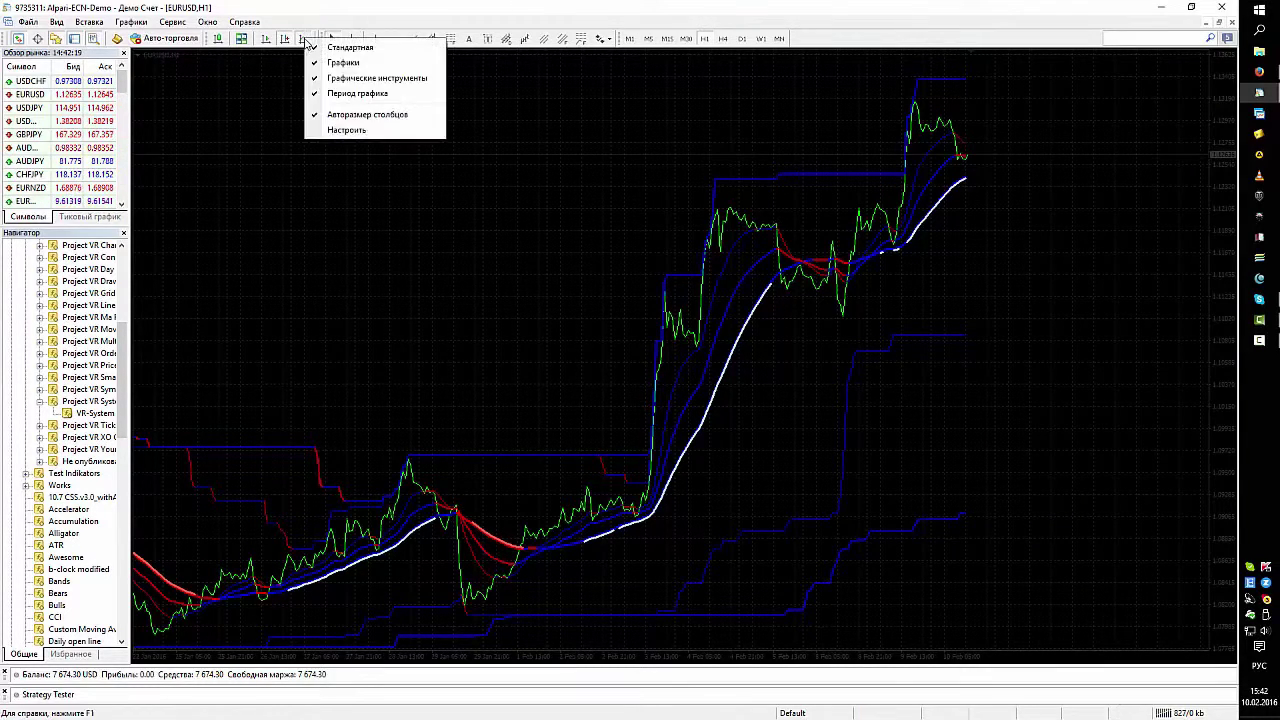
pyautogui.click(222, 40)
pyautogui.click(222, 40)
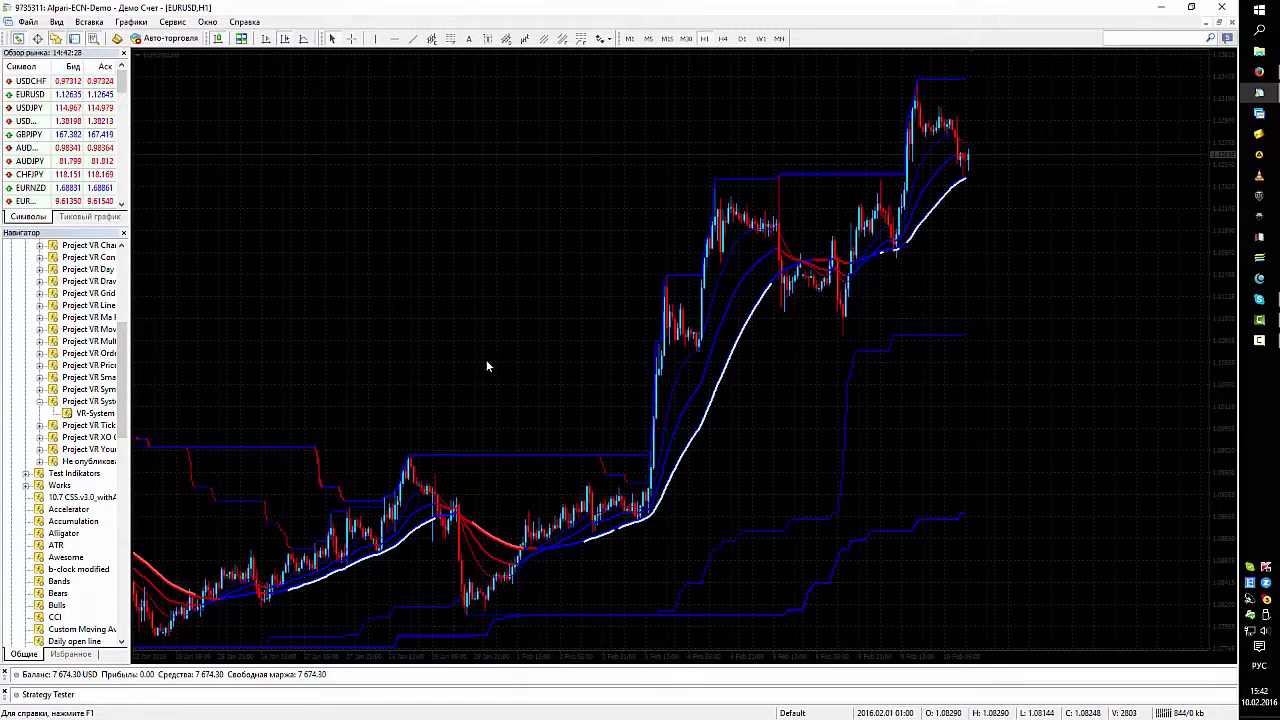
pyautogui.moveTo(610, 536)
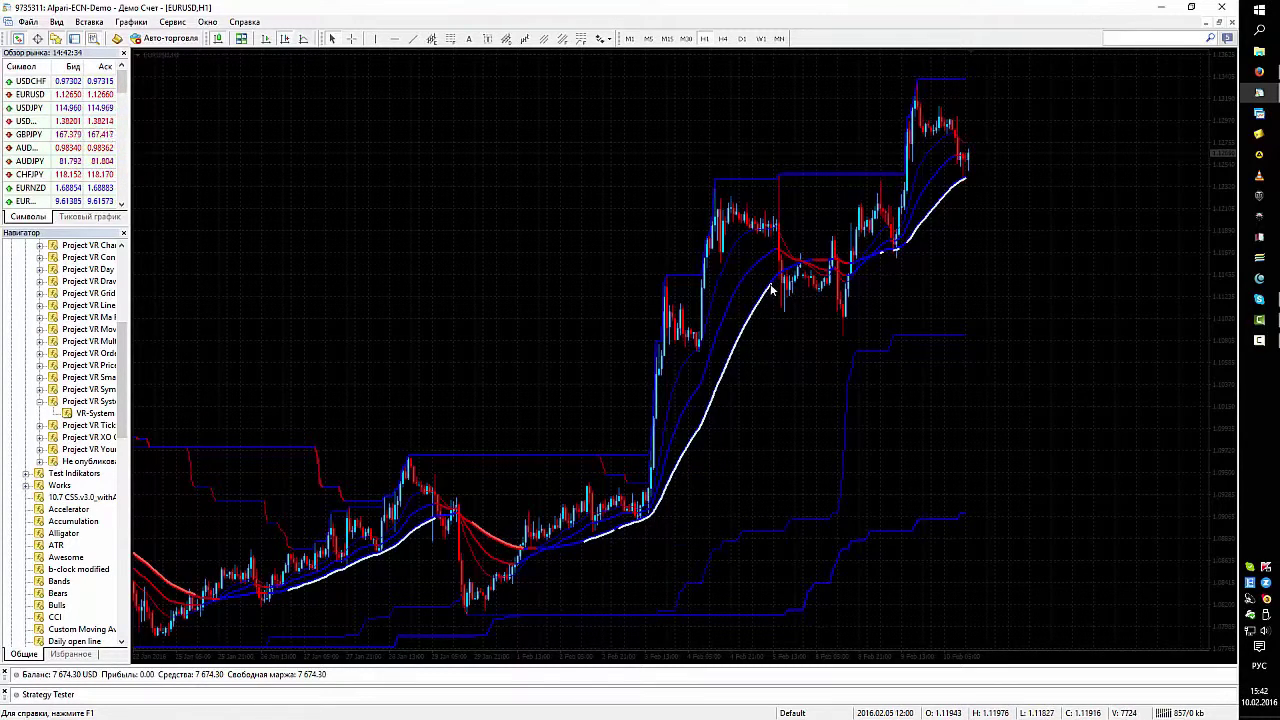
pyautogui.moveTo(771, 289)
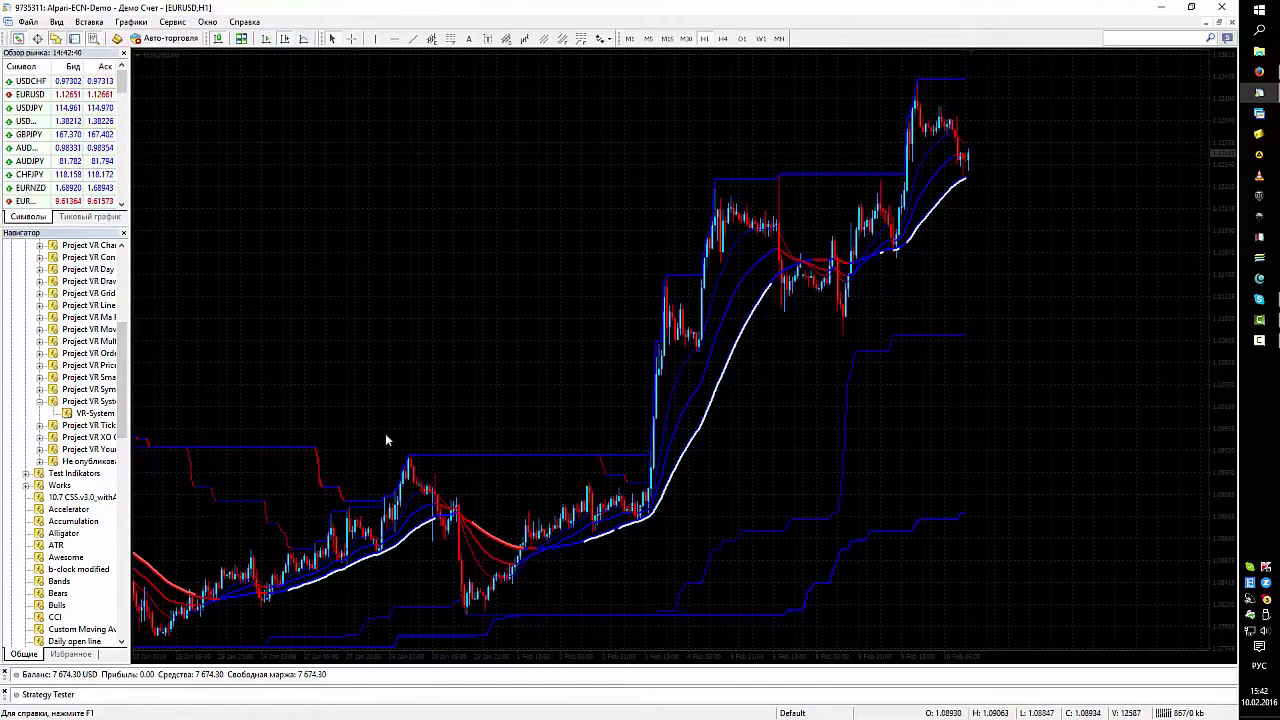
pyautogui.rightClick(52, 80)
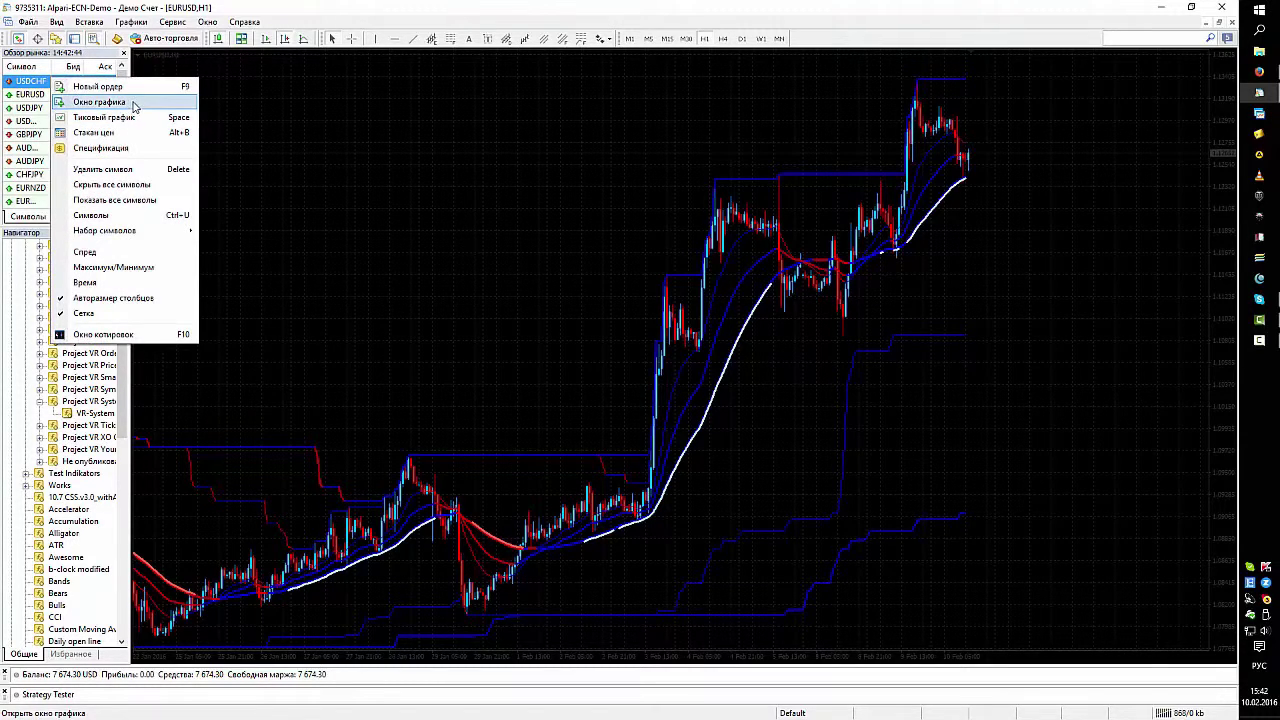
pyautogui.click(133, 102)
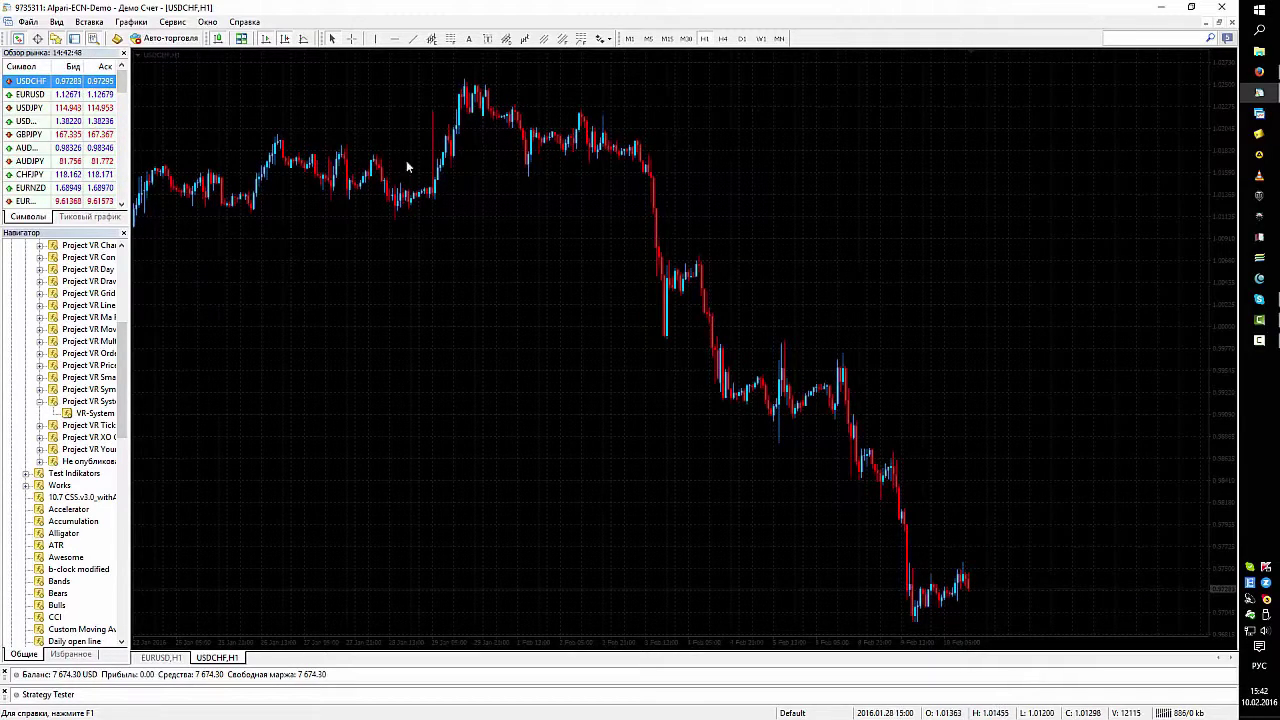
pyautogui.click(1222, 21)
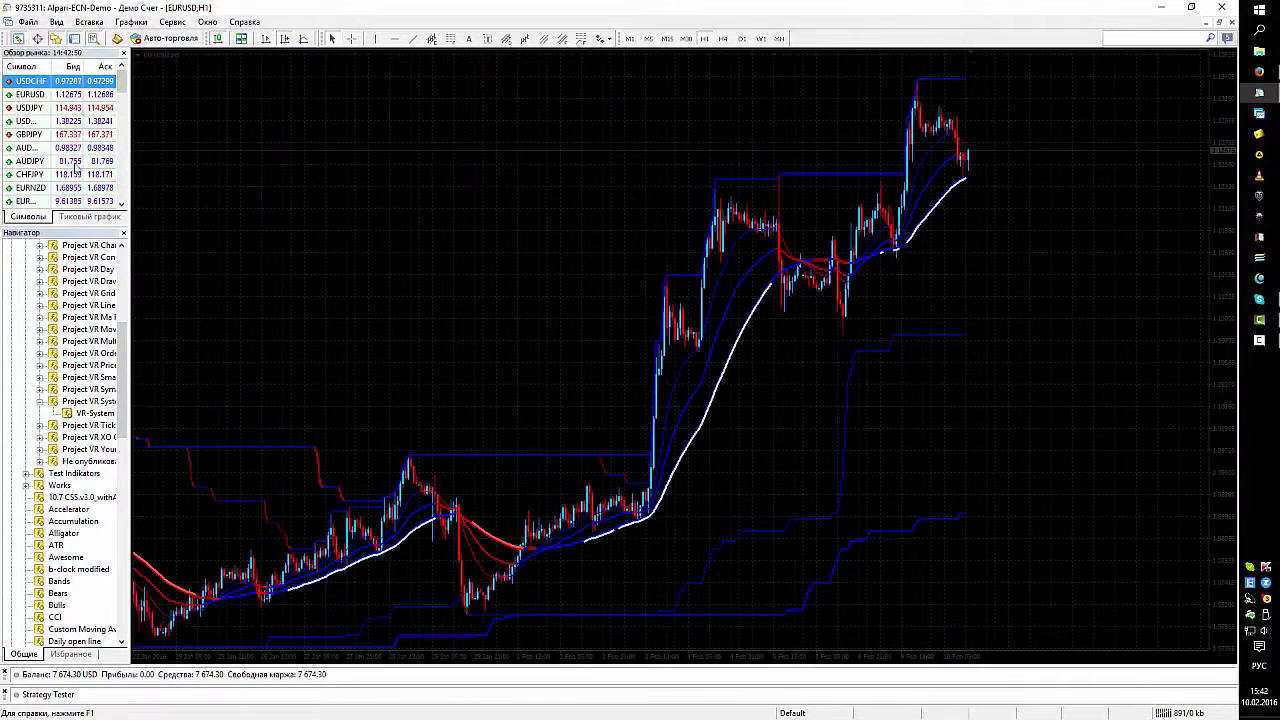
# Step: Open a second EURUSD H1 chart and add the Ichimoku indicator to it with default settings
pyautogui.rightClick(58, 92)
pyautogui.click(92, 114)
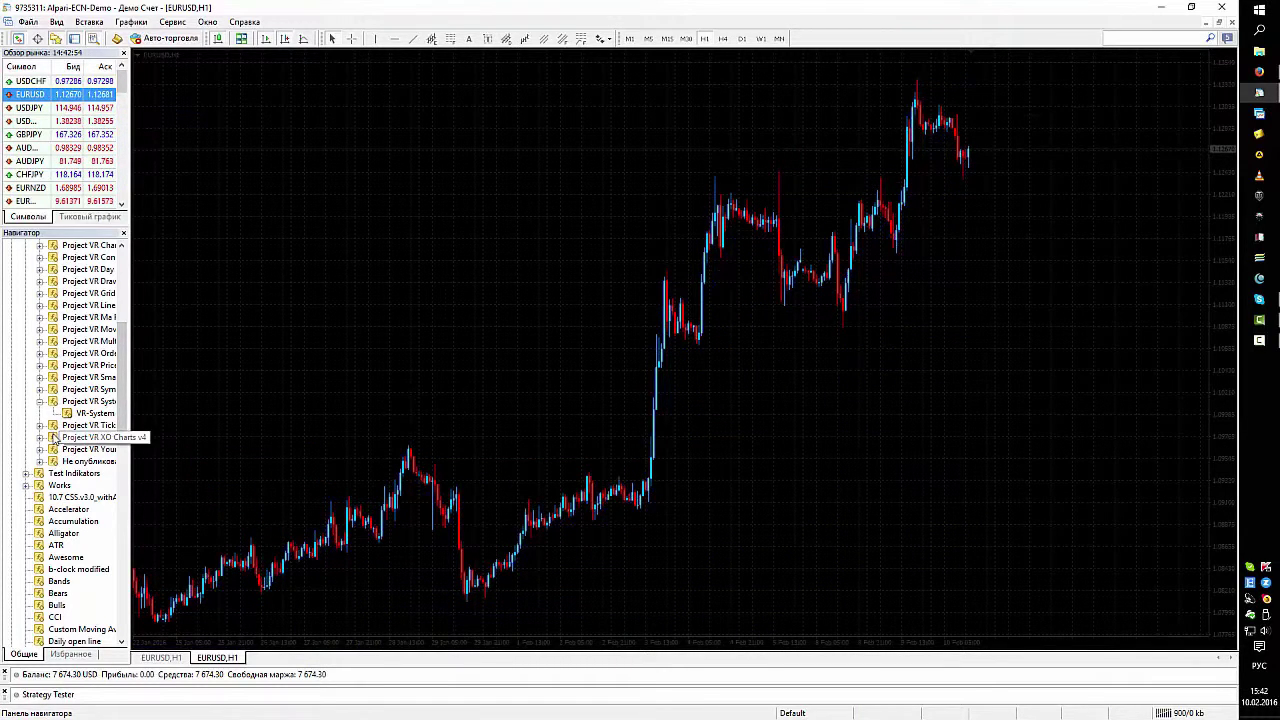
pyautogui.scroll(-4, 56, 440)
pyautogui.moveTo(66, 533); pyautogui.dragTo(385, 515)
pyautogui.click(716, 484)
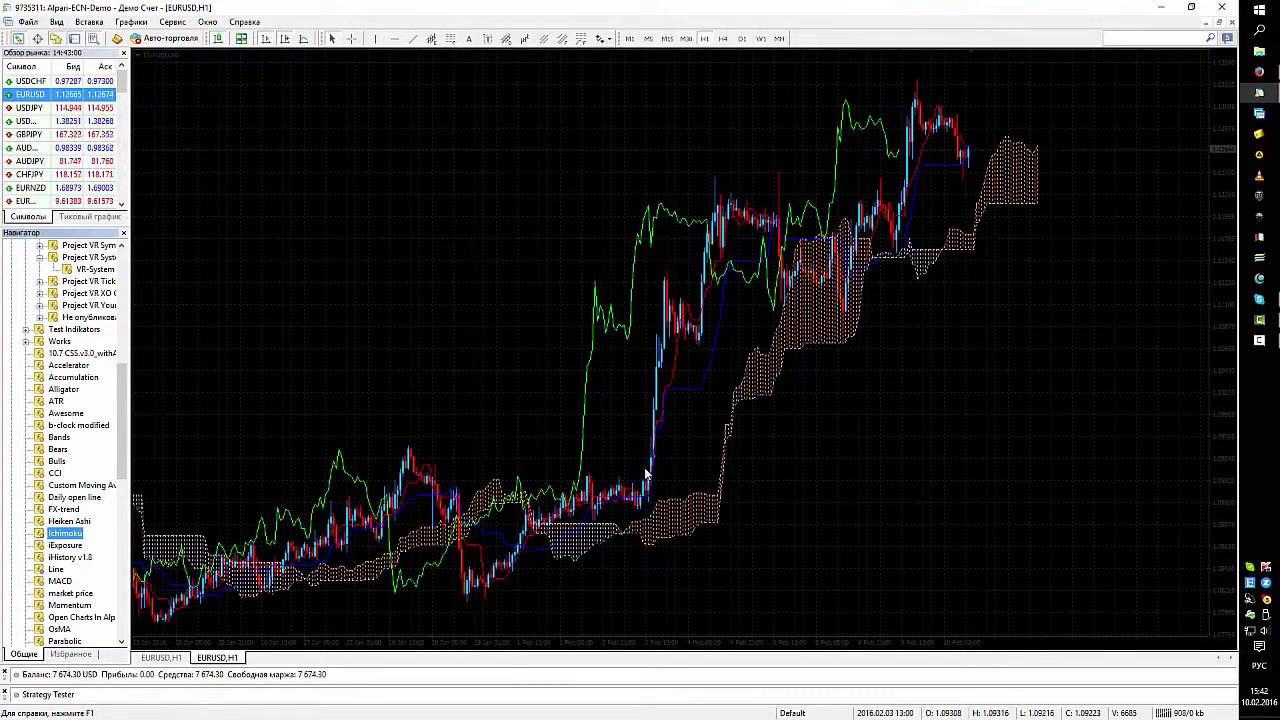
# Step: Examine the Ichimoku lines and cloud against the EURUSD candles at a closer zoom level
pyautogui.click(724, 467)
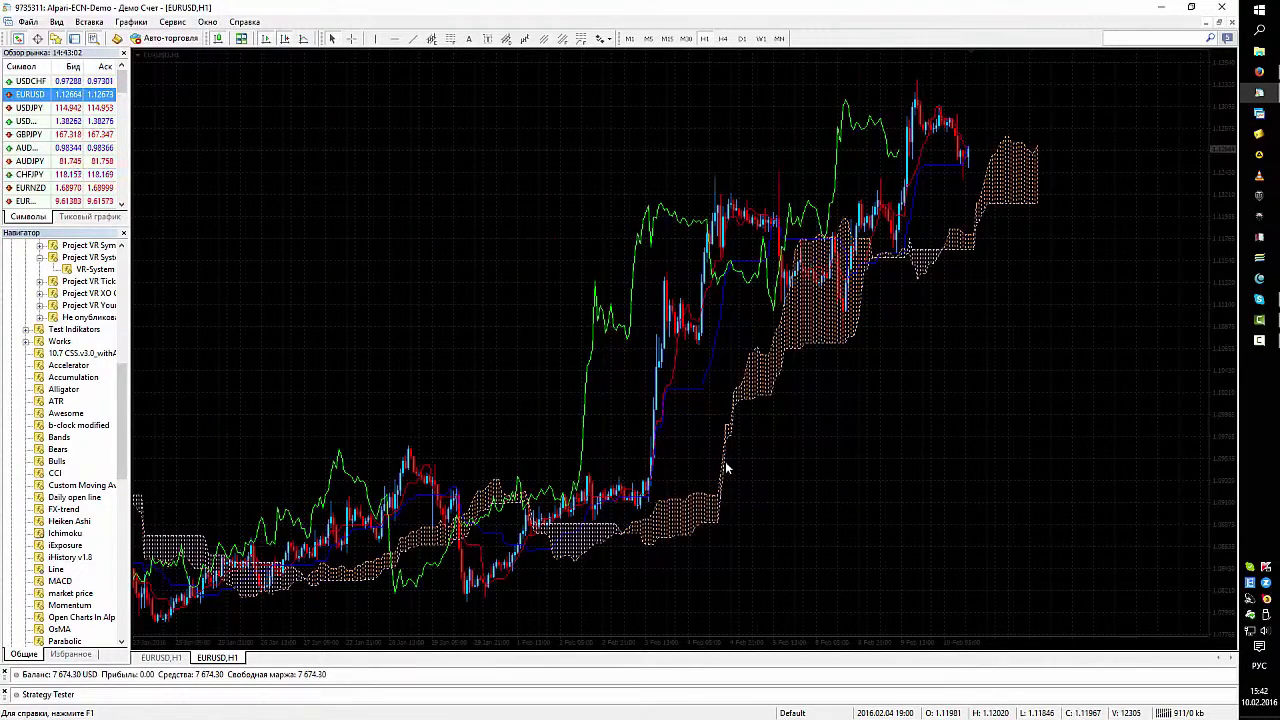
pyautogui.press('+')
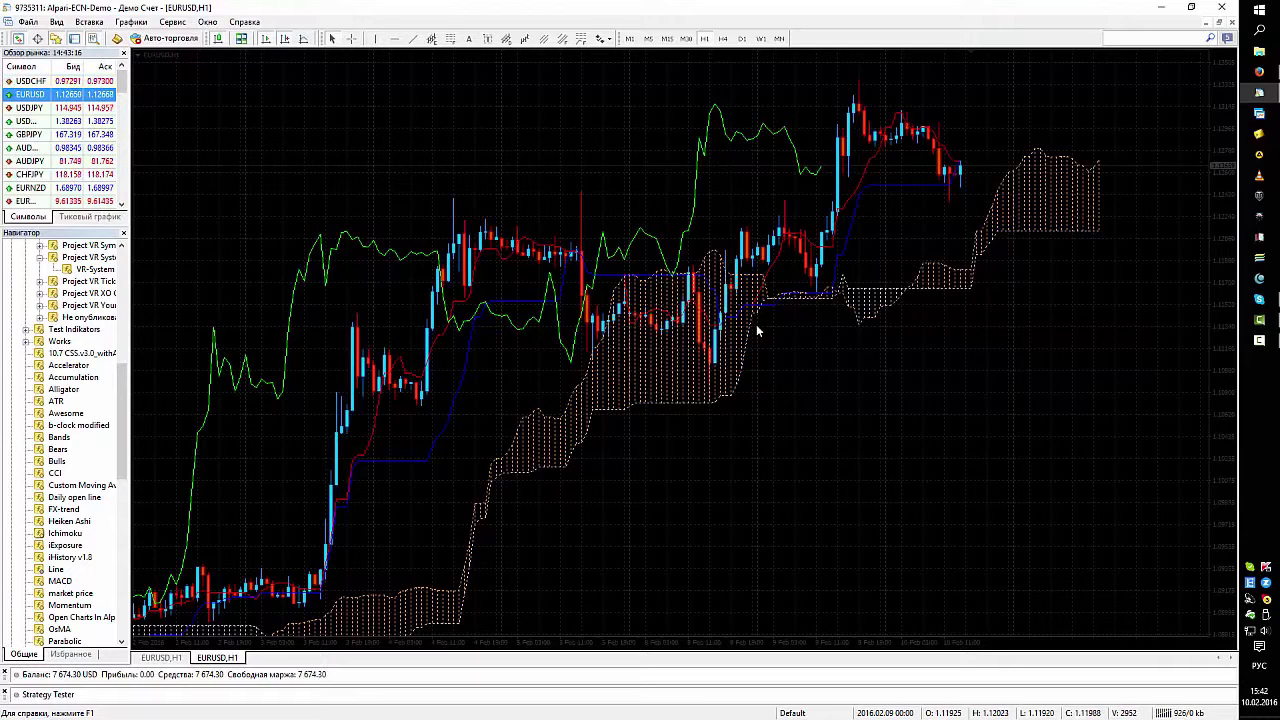
pyautogui.press('-')
pyautogui.press('+')
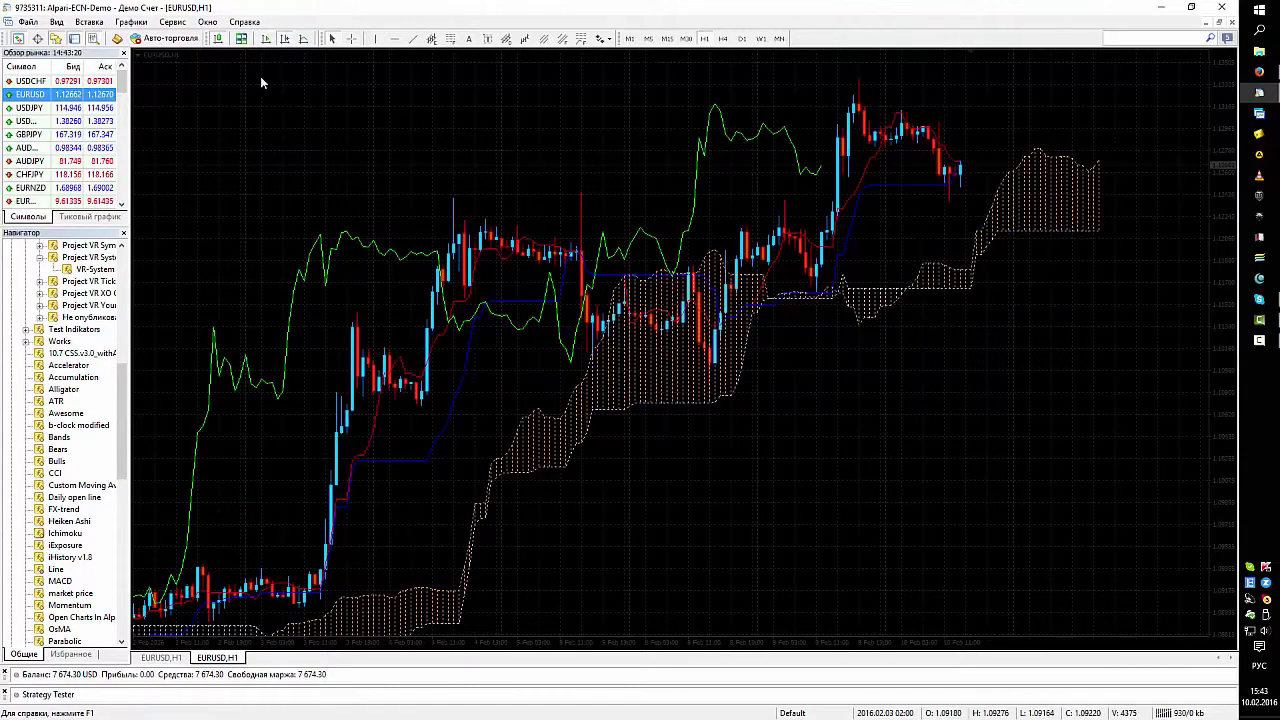
pyautogui.scroll(6, 422, 311)
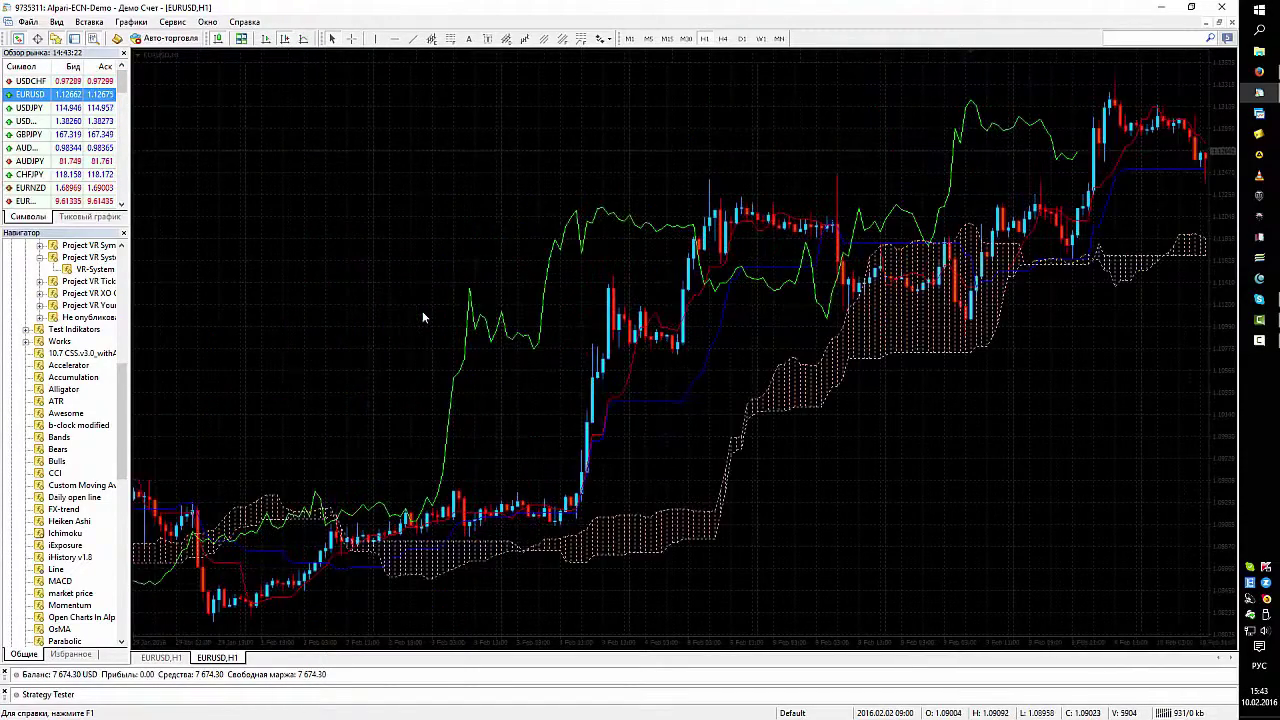
# Step: Examine the Ichimoku lines and cloud on the EURUSD H1 chart back through early February and late January 2016
pyautogui.scroll(4, 422, 317)
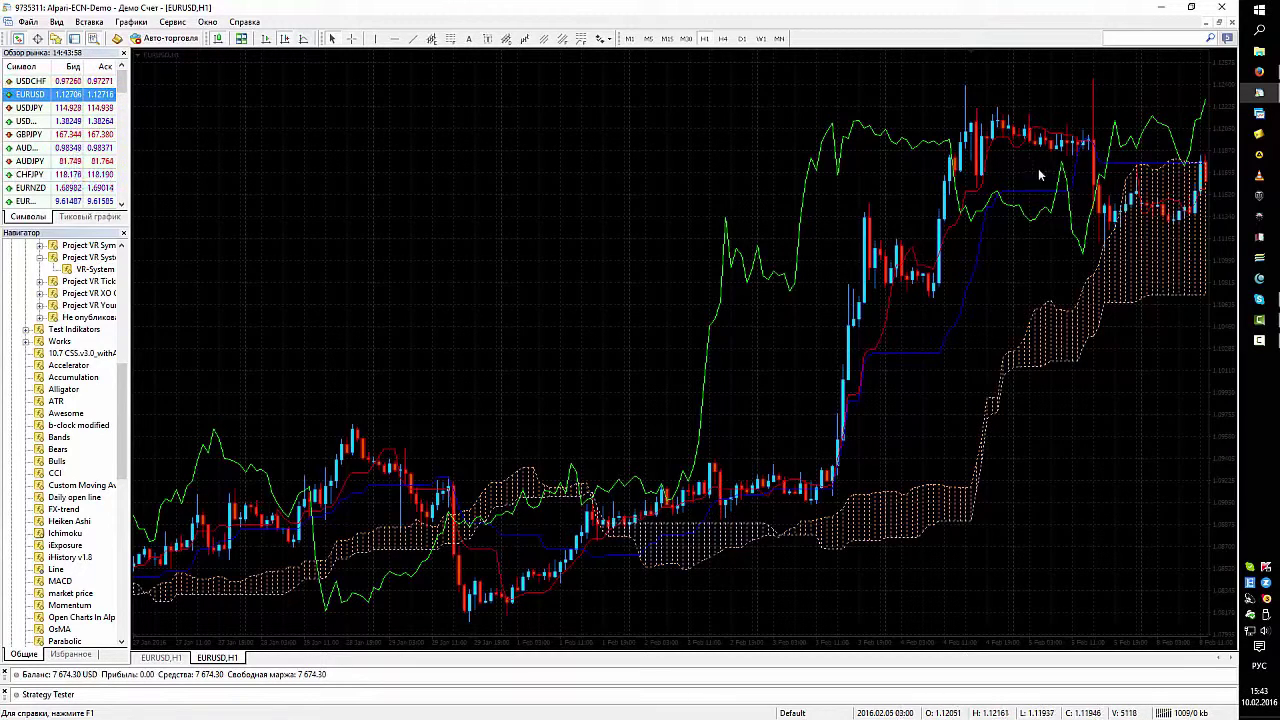
pyautogui.scroll(2, 720, 360)
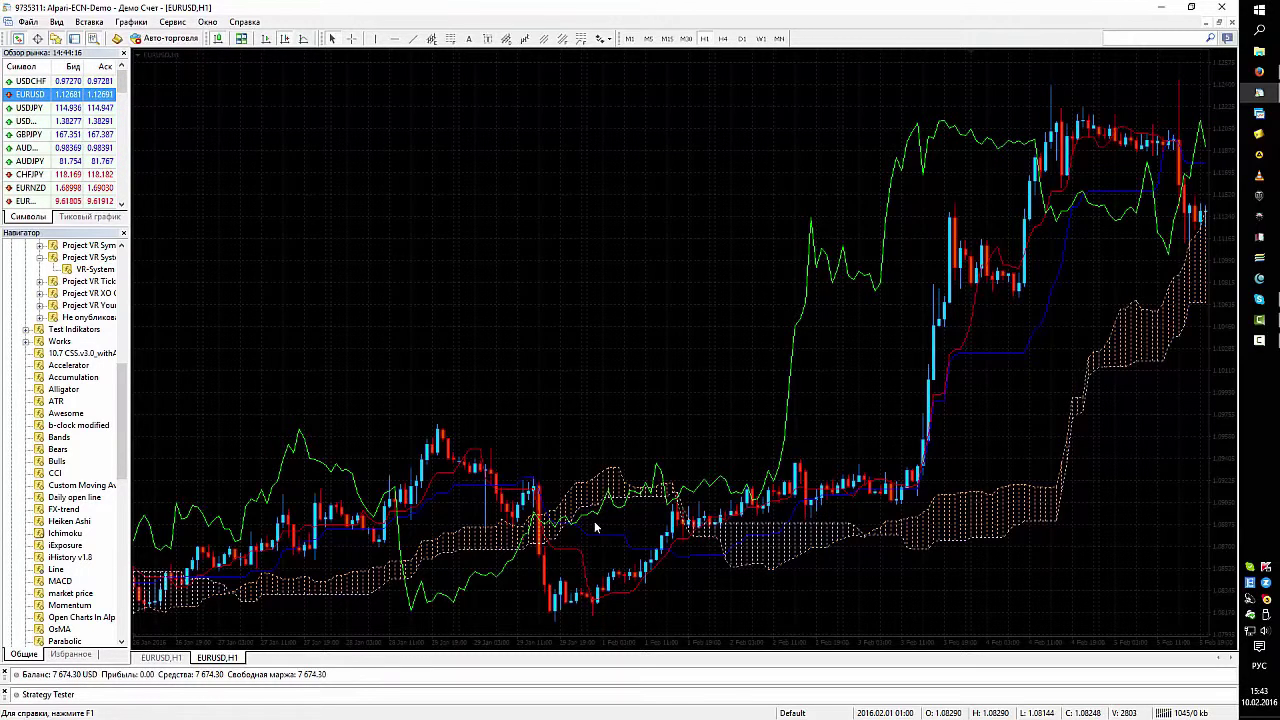
pyautogui.moveTo(550, 548)
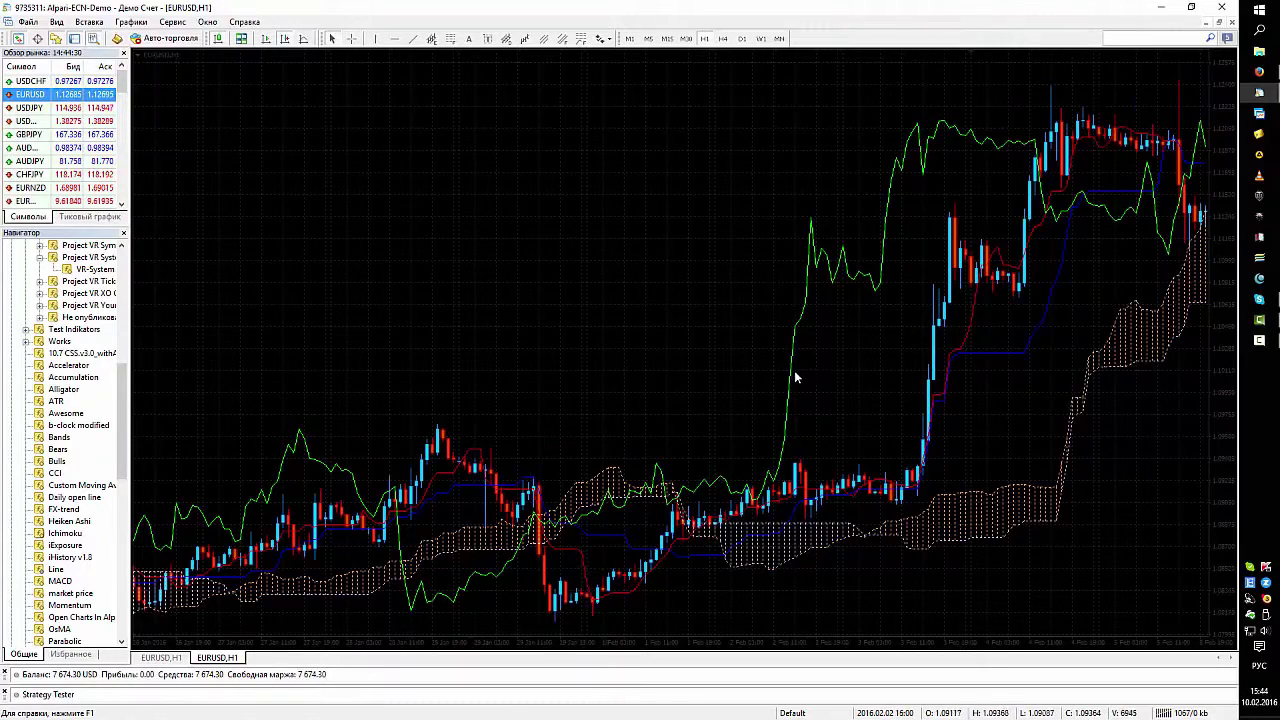
pyautogui.scroll(3, 794, 374)
pyautogui.scroll(3, 794, 372)
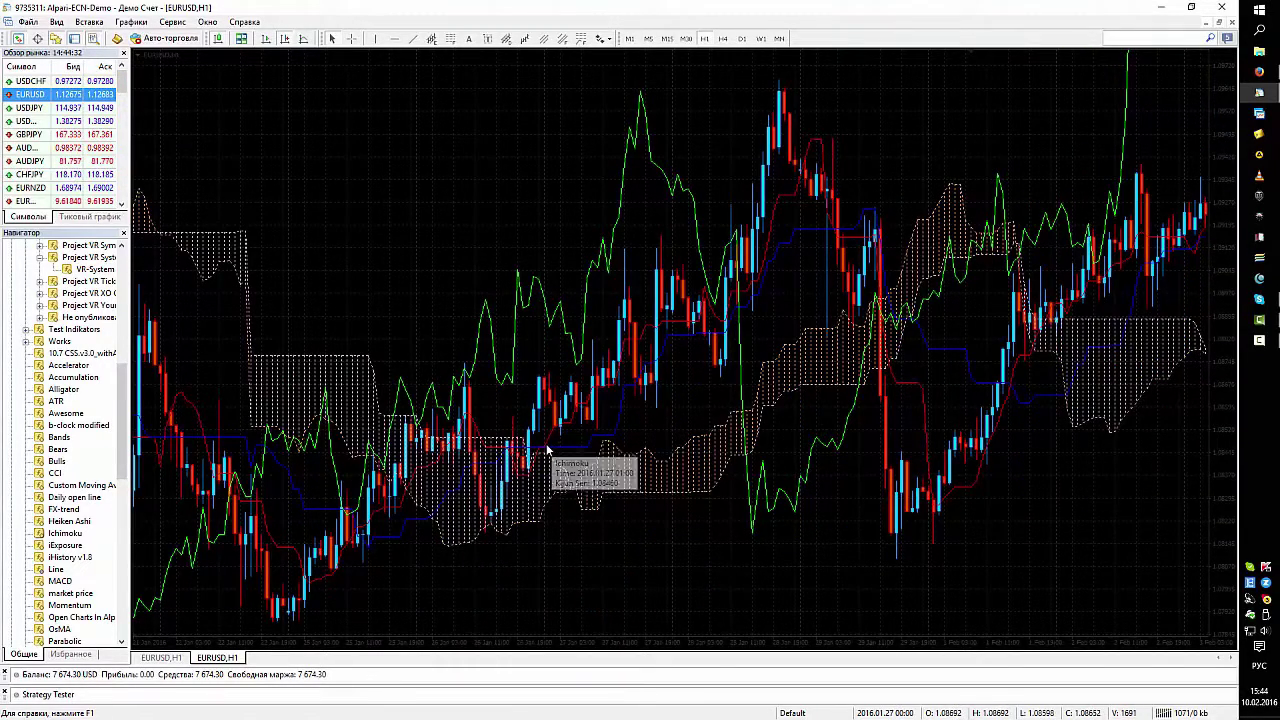
pyautogui.middleClick(565, 437)
pyautogui.scroll(5, 712, 252)
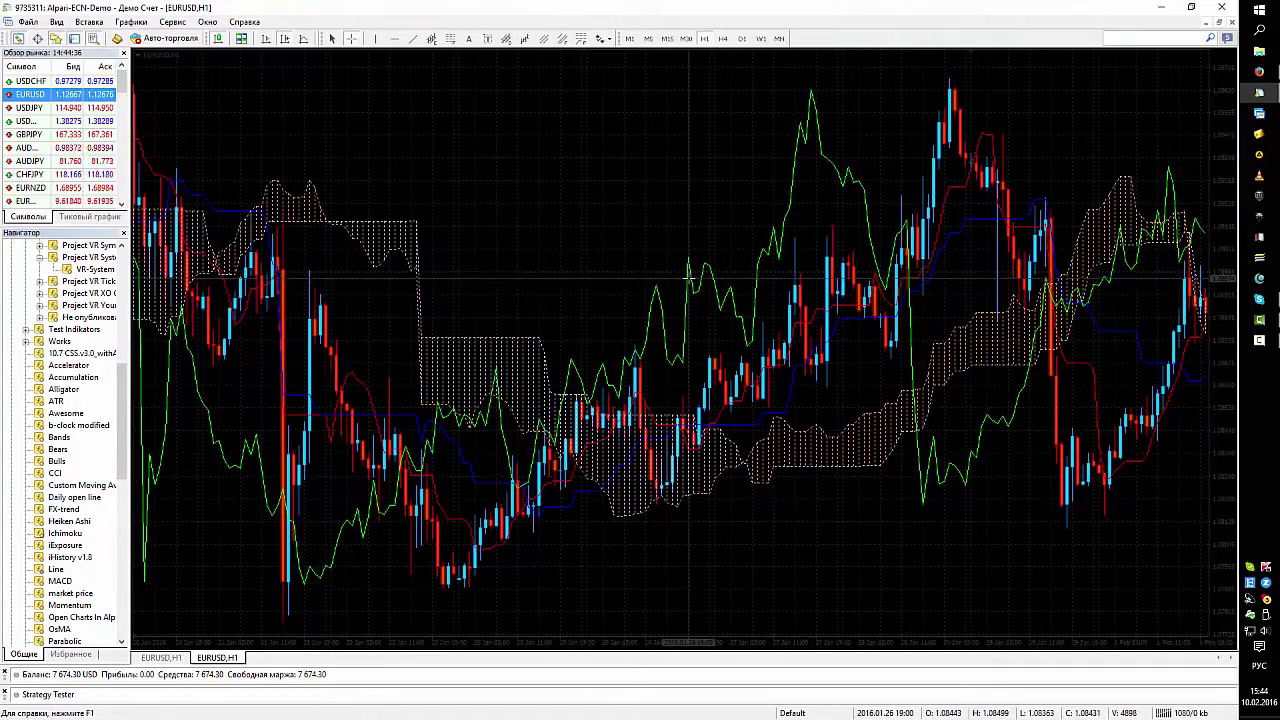
# Step: Inspect how the Ichimoku lines and cloud behave around the sharp 21 January 2016 drop and the following recovery
pyautogui.middleClick(430, 260)
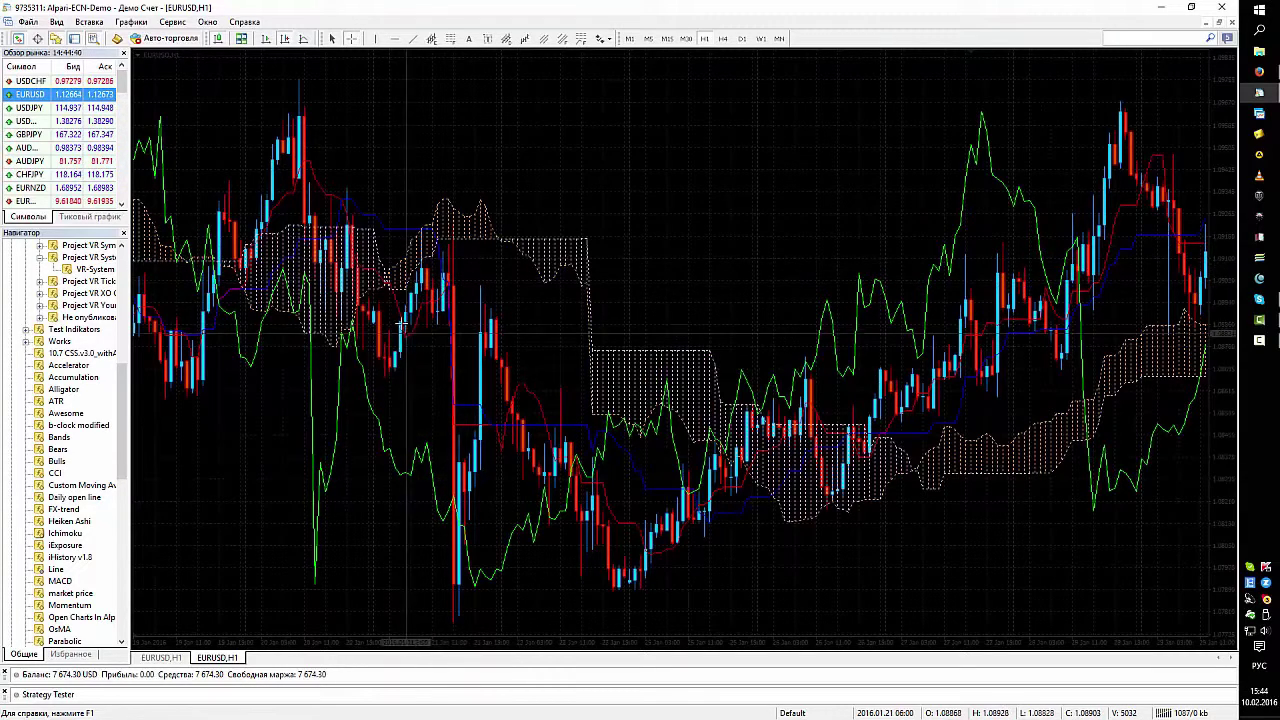
pyautogui.moveTo(398, 305)
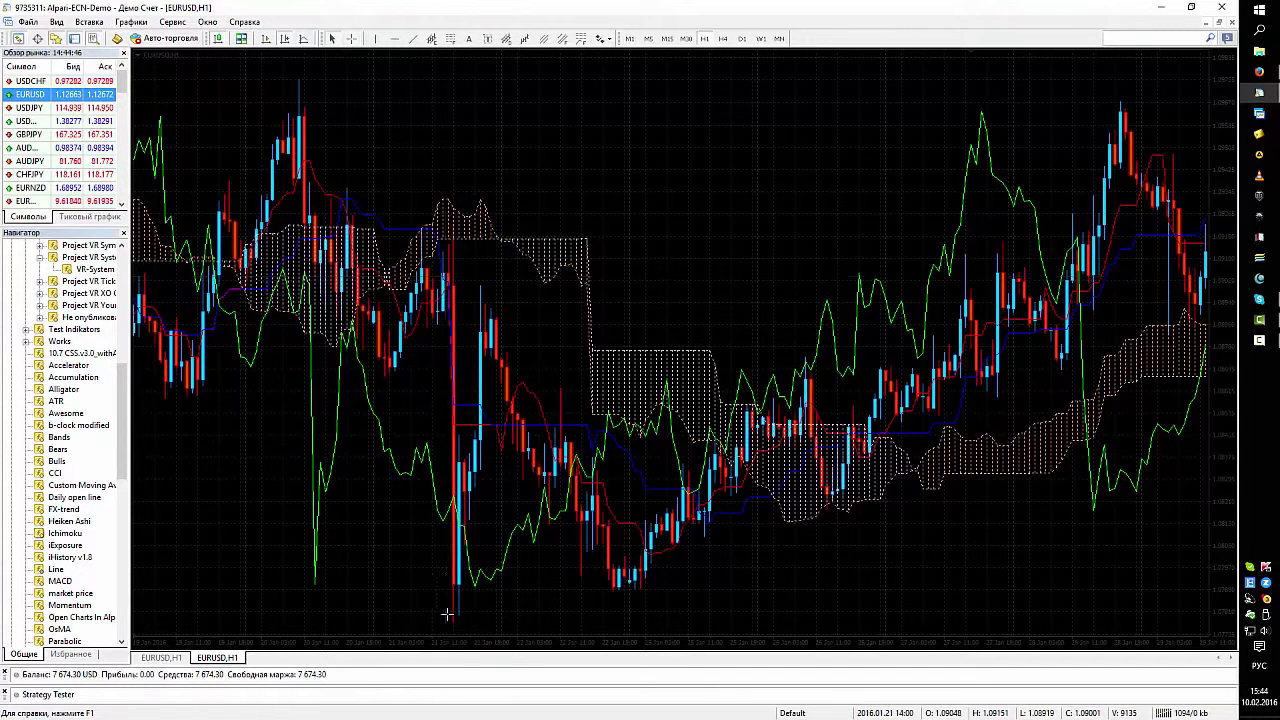
pyautogui.click(634, 588)
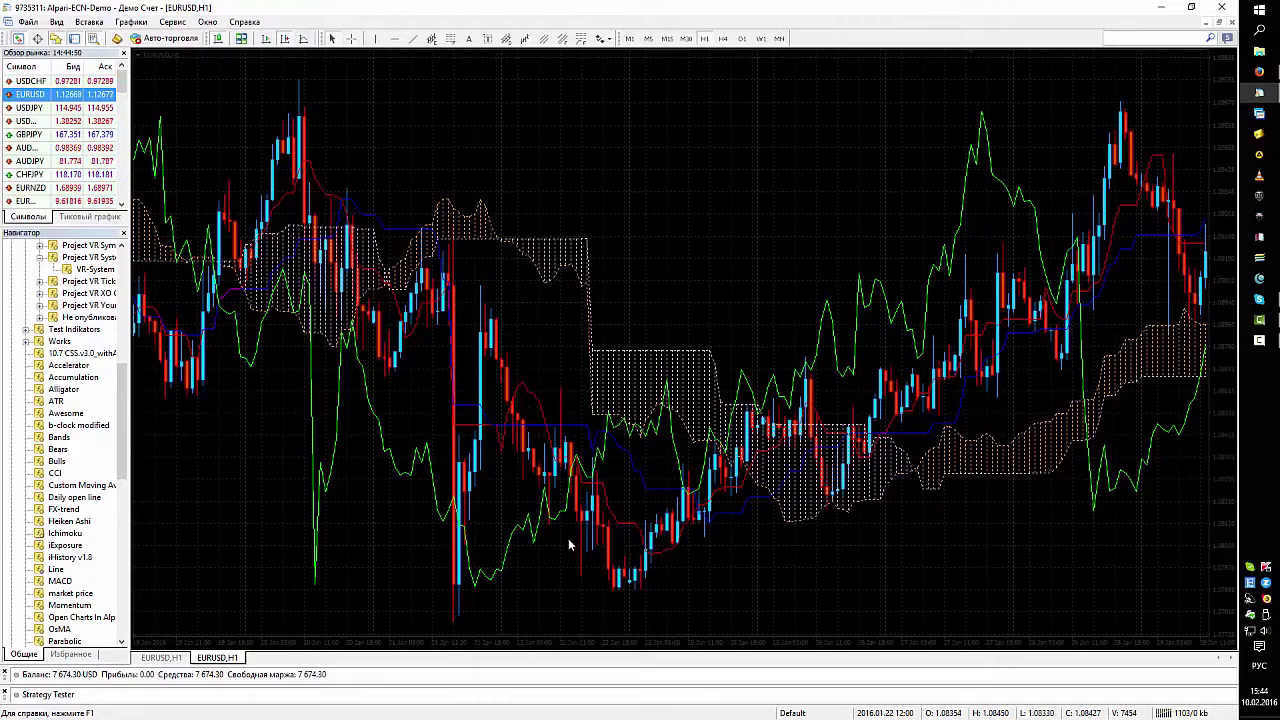
pyautogui.scroll(3, 568, 545)
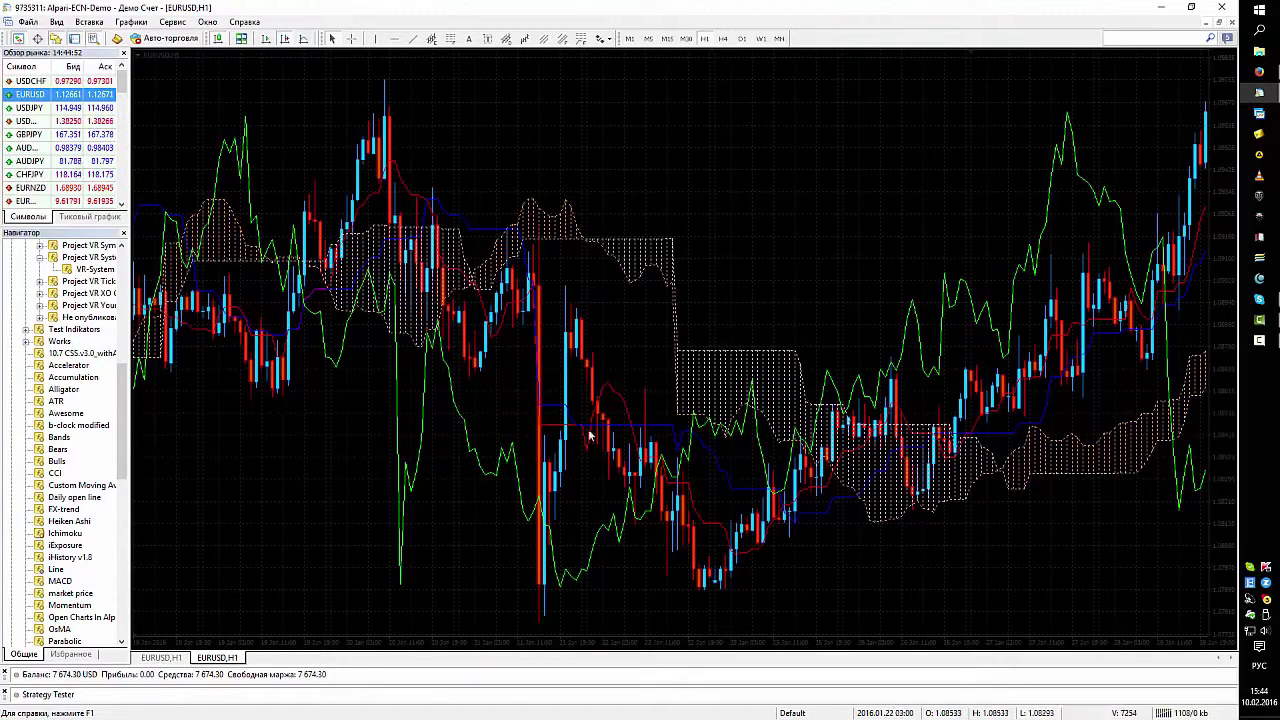
pyautogui.scroll(3, 567, 456)
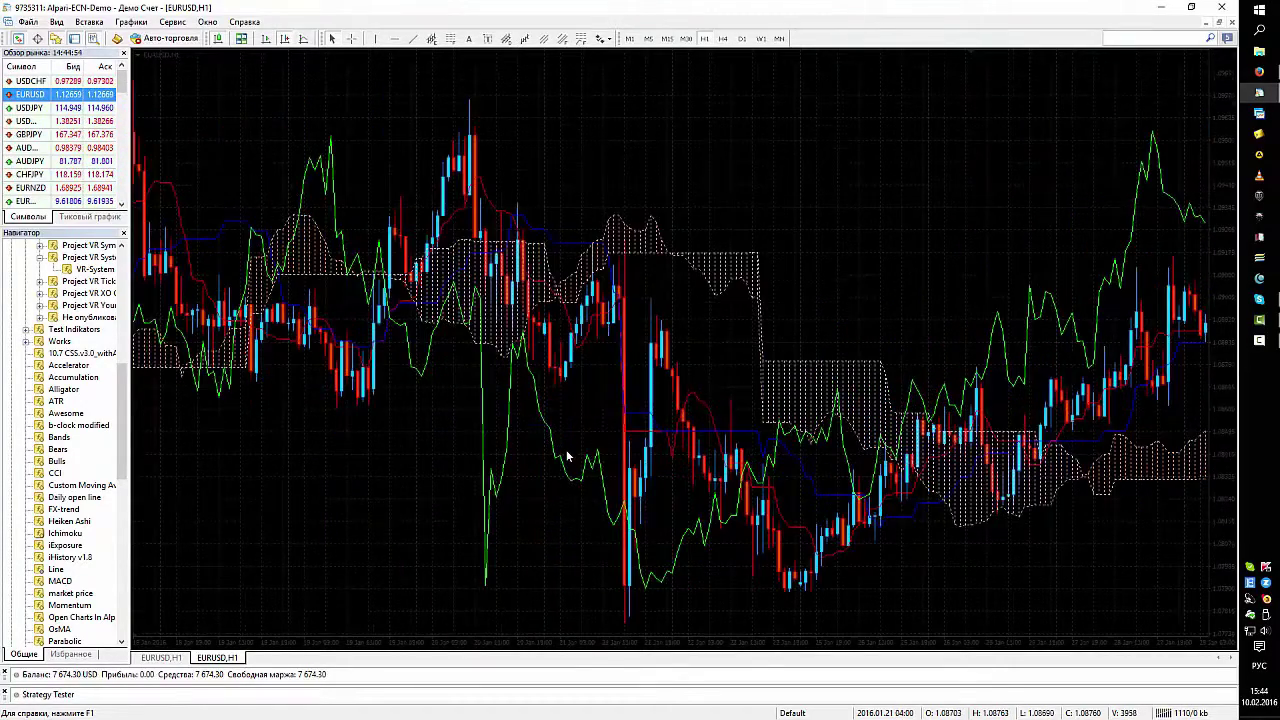
pyautogui.scroll(-20, 567, 456)
pyautogui.scroll(-10, 557, 452)
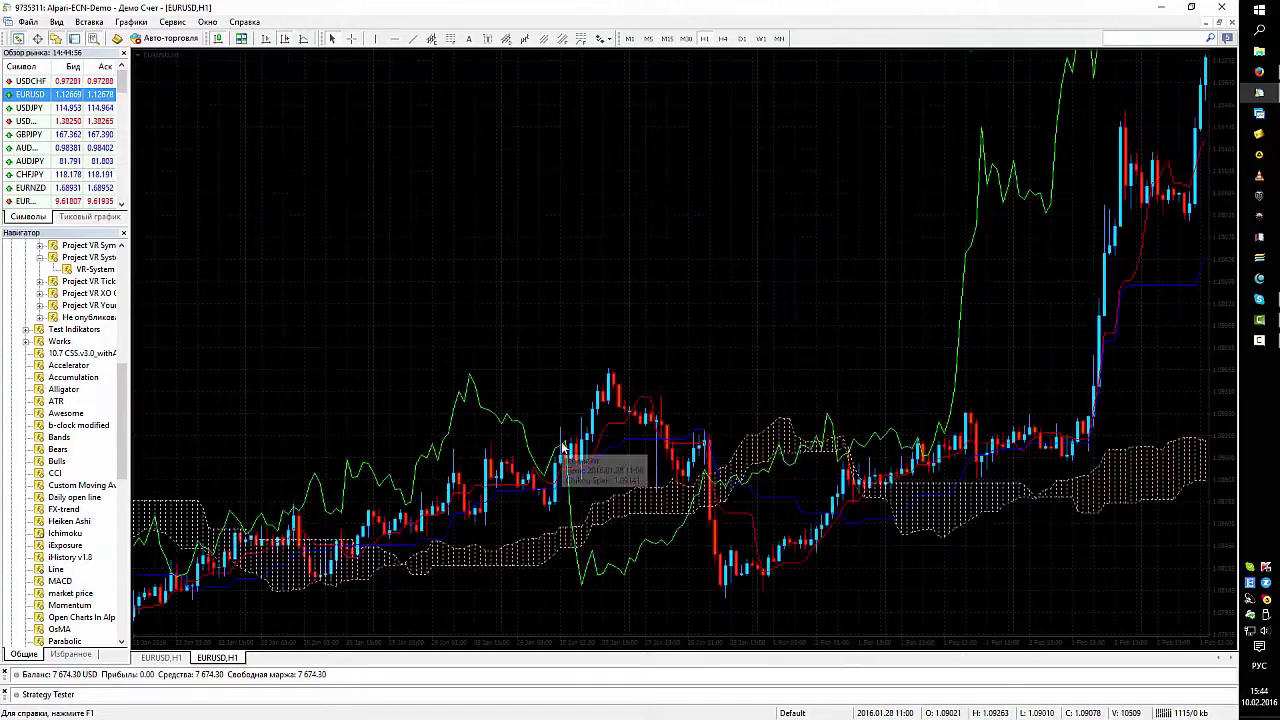
pyautogui.scroll(12, 570, 455)
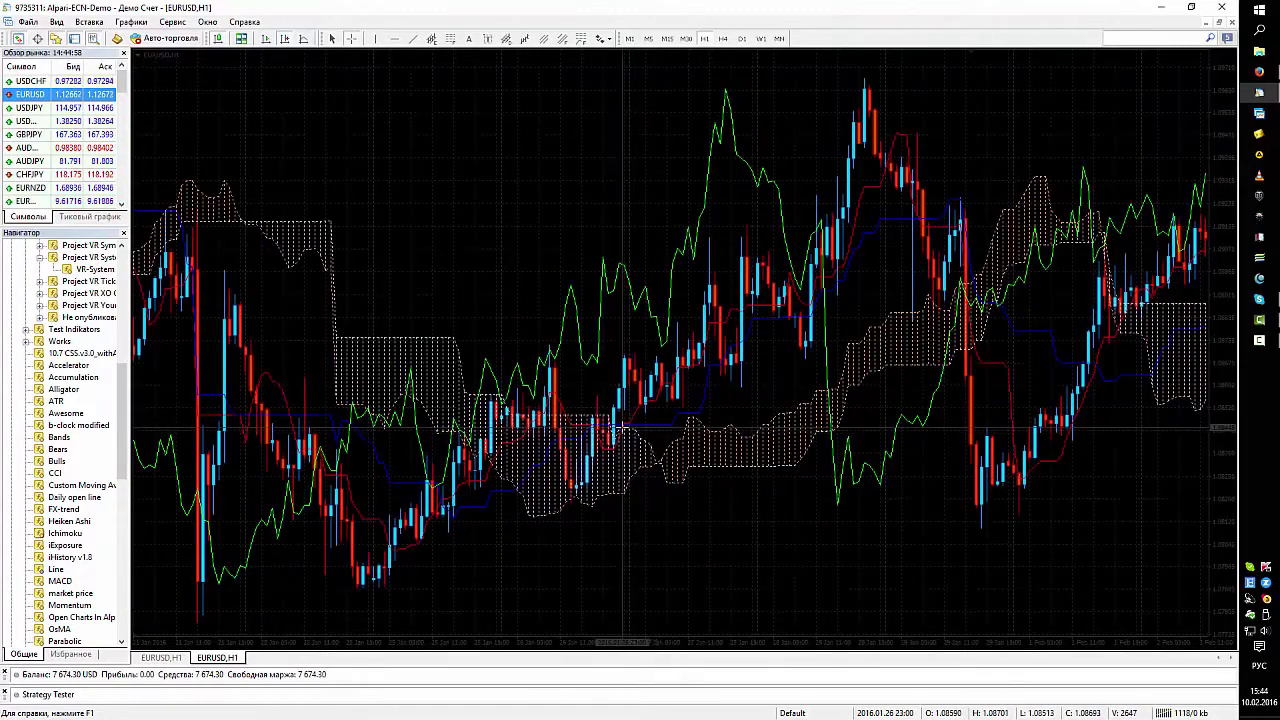
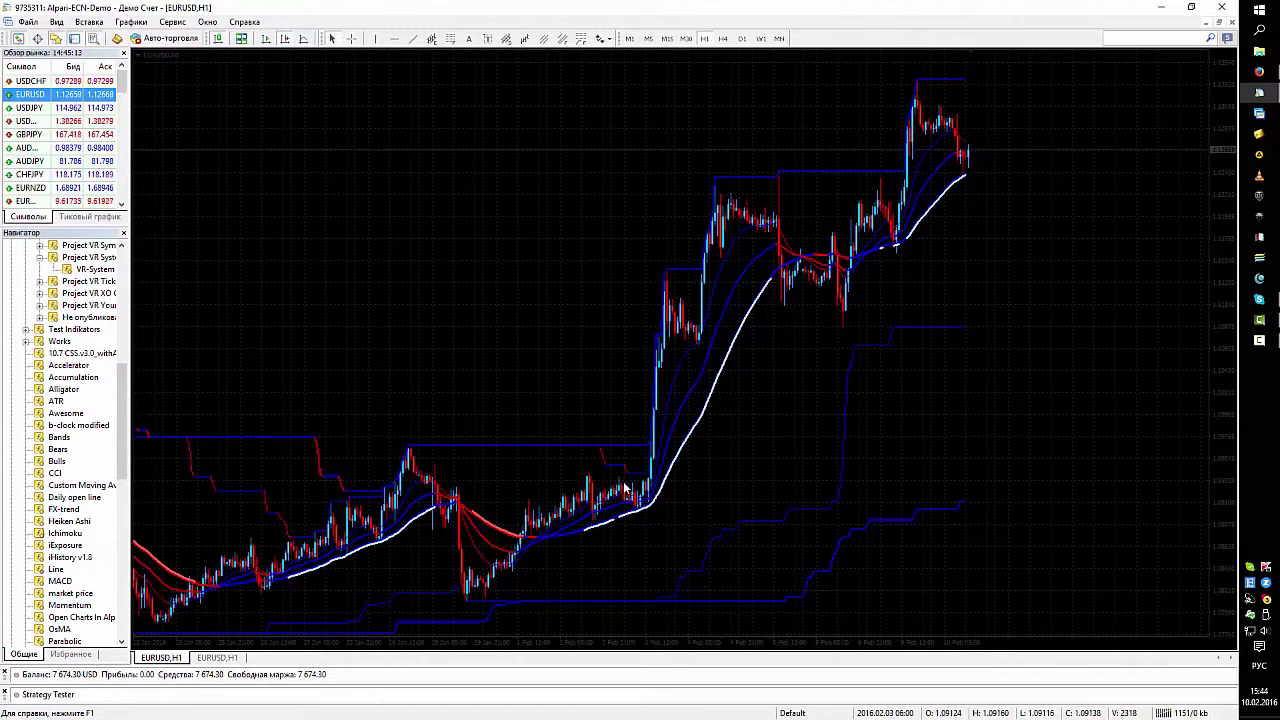
# Step: Review the January price history on the VR-System 2 EURUSD chart and switch that chart to the Daily timeframe
pyautogui.scroll(-10, 620, 495)
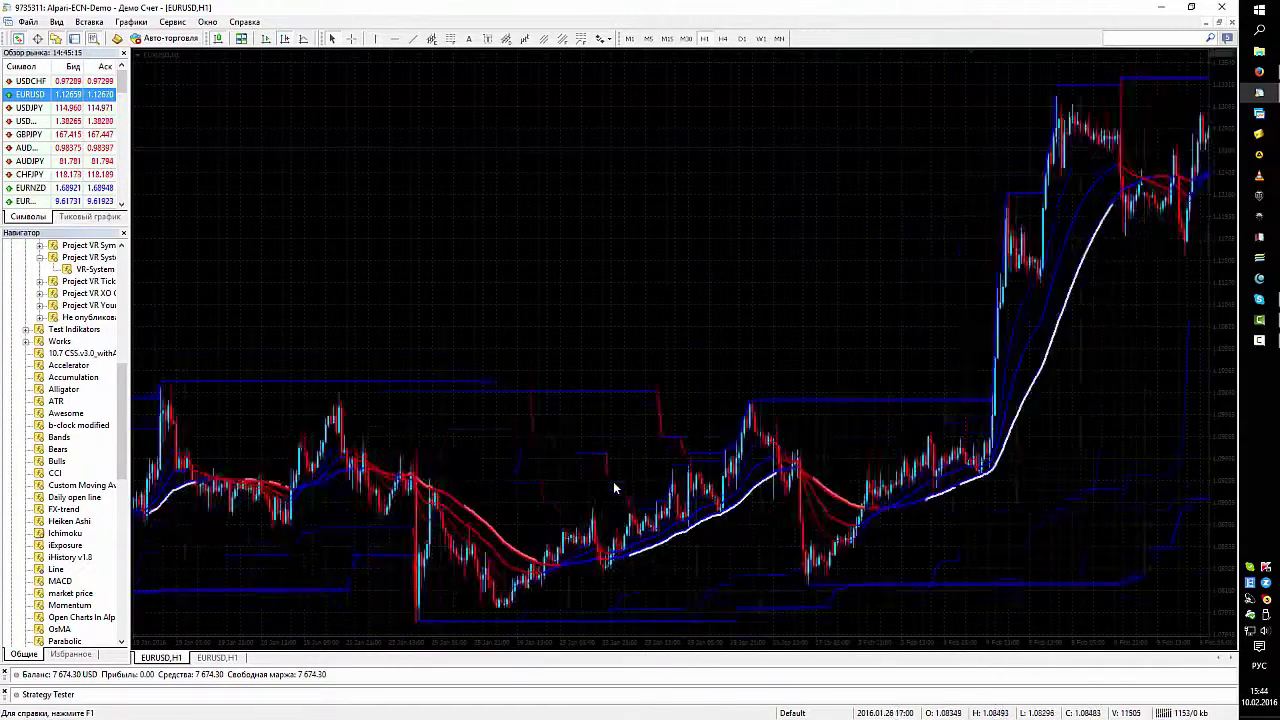
pyautogui.scroll(6, 610, 490)
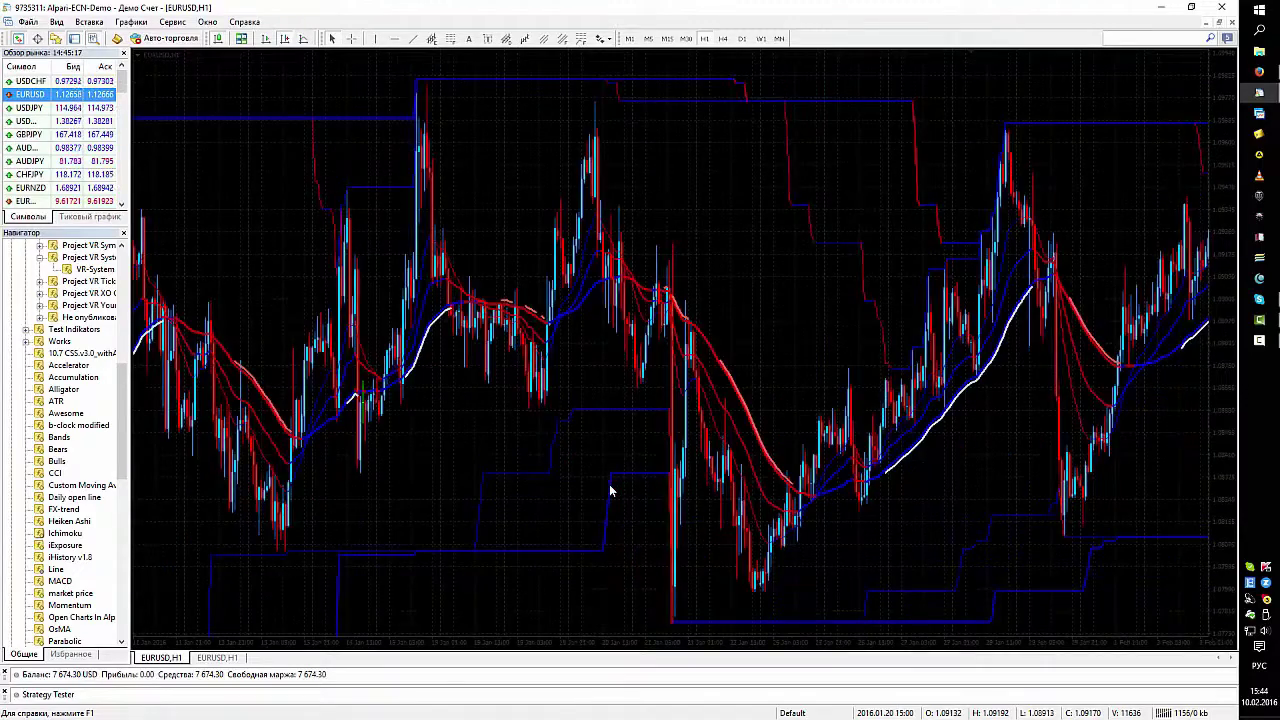
pyautogui.scroll(-2, 610, 490)
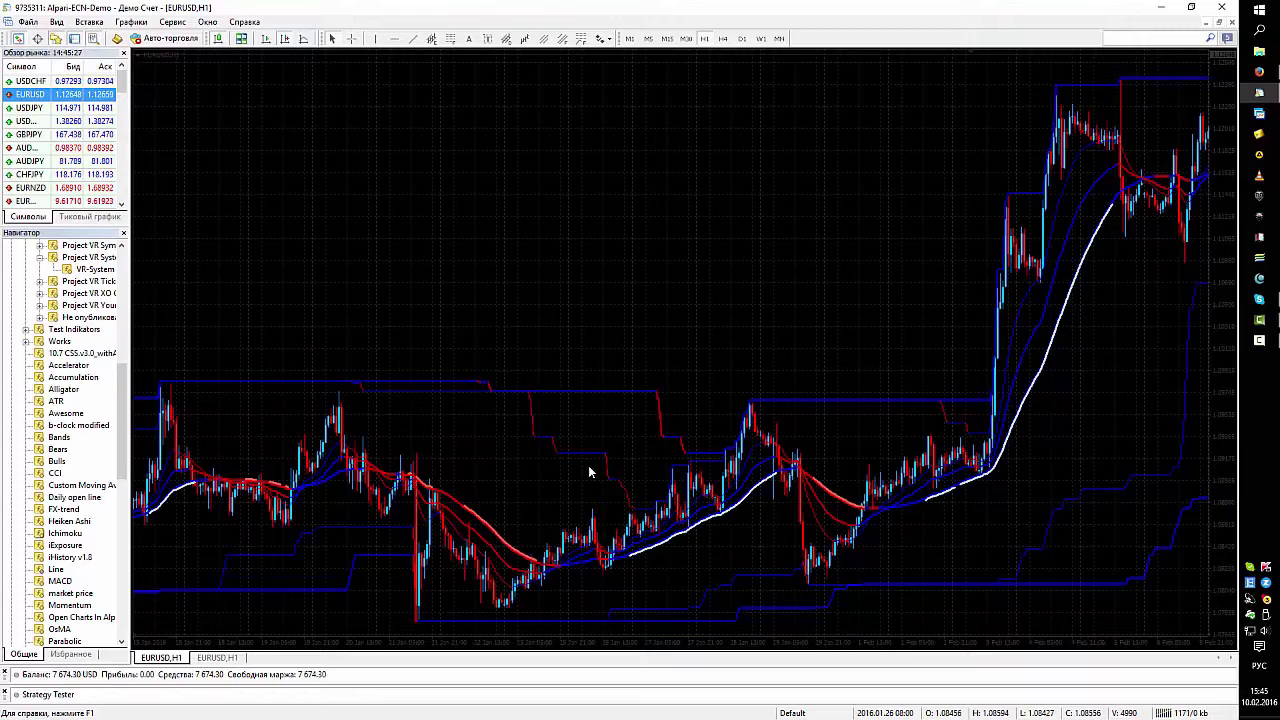
pyautogui.click(742, 38)
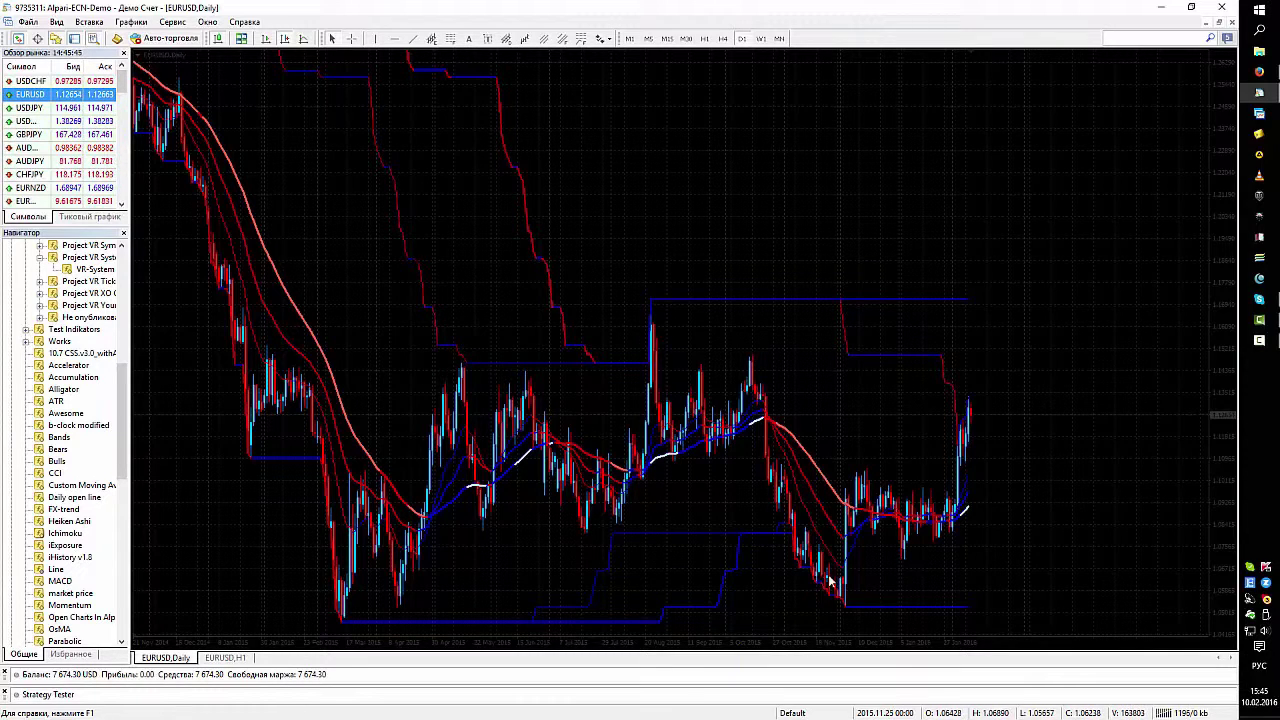
# Step: Examine the VR-System 2 lines on the Daily chart around the early-December 2015 low and the consolidation after it, using the crosshair
pyautogui.middleClick(868, 563)
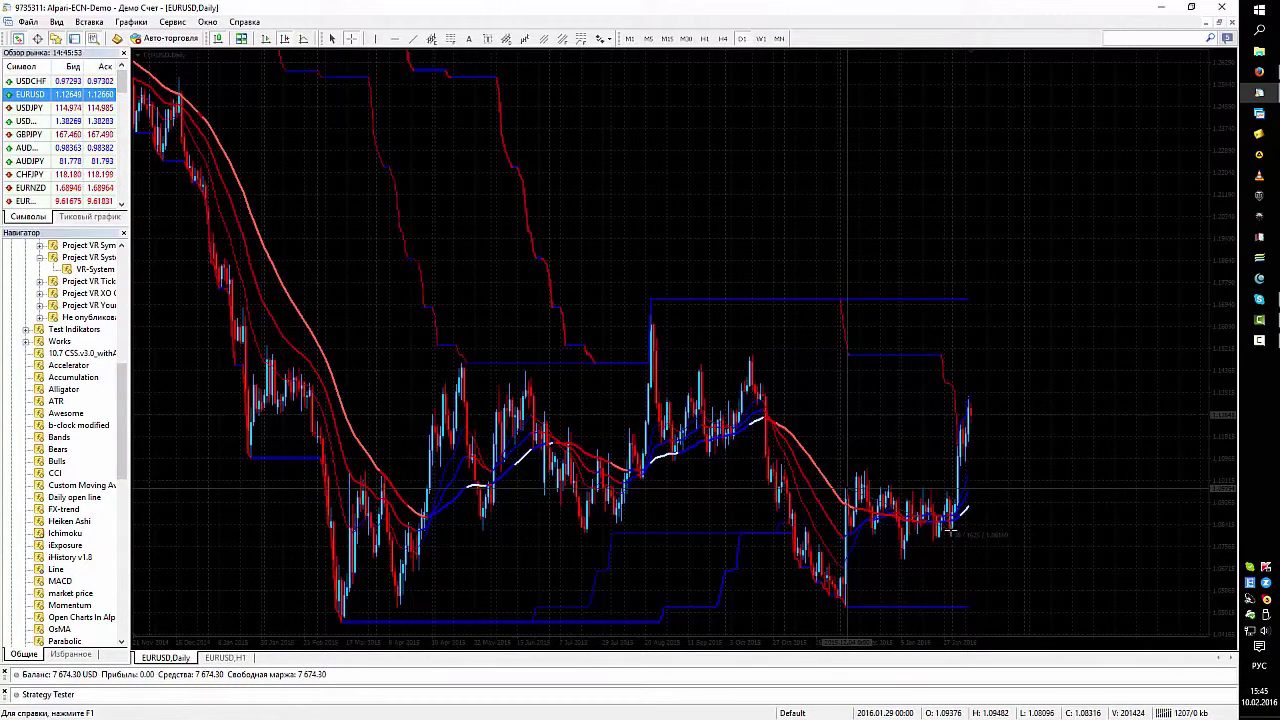
pyautogui.middleClick(848, 489)
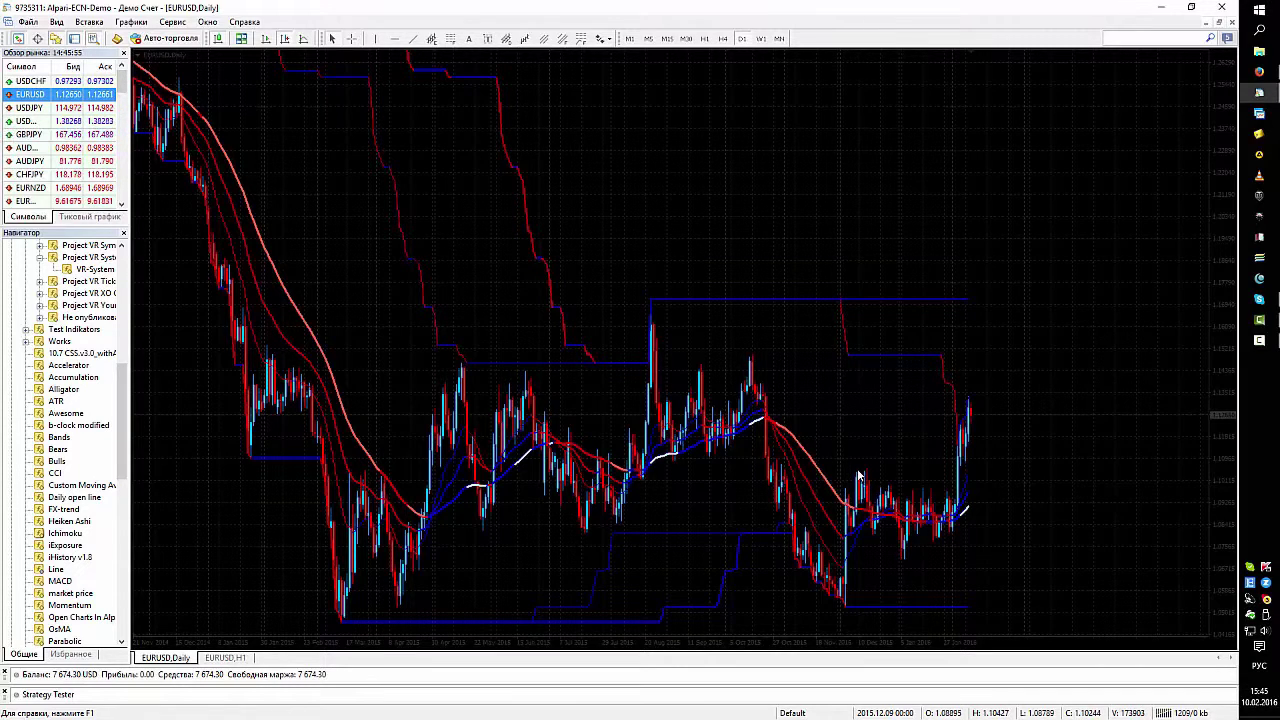
pyautogui.scroll(2, 880, 485)
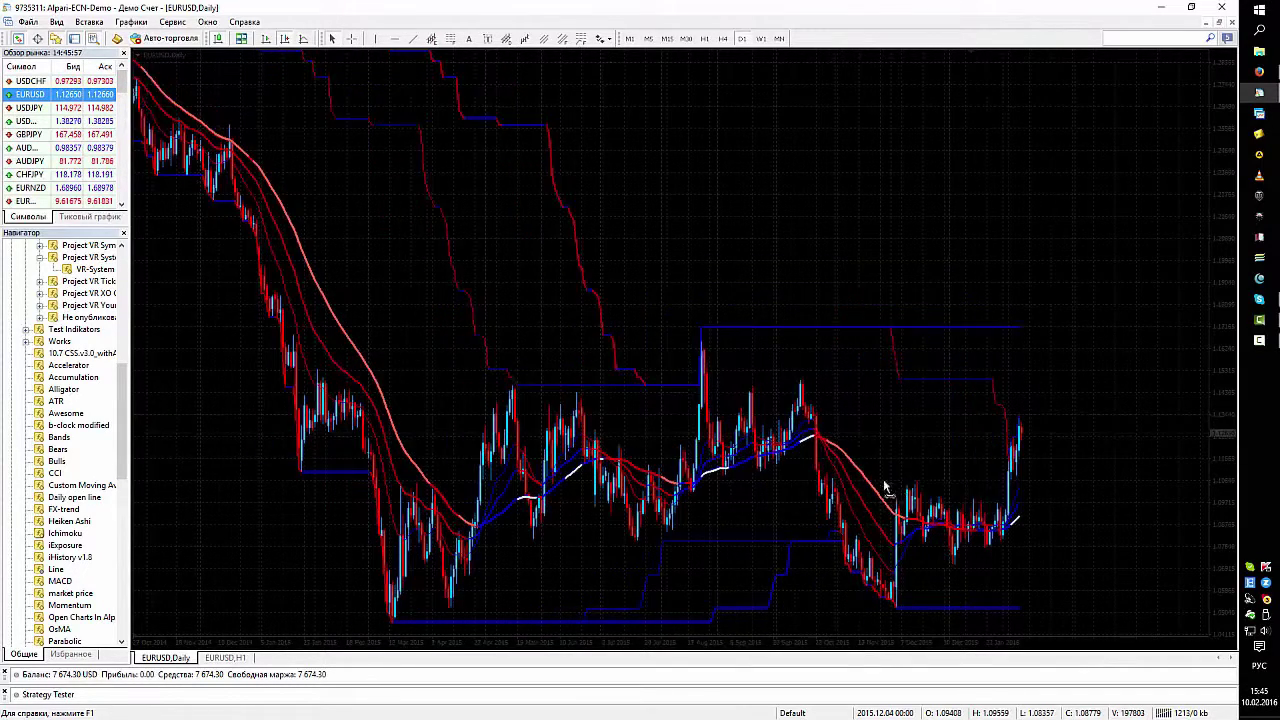
pyautogui.scroll(-1, 884, 487)
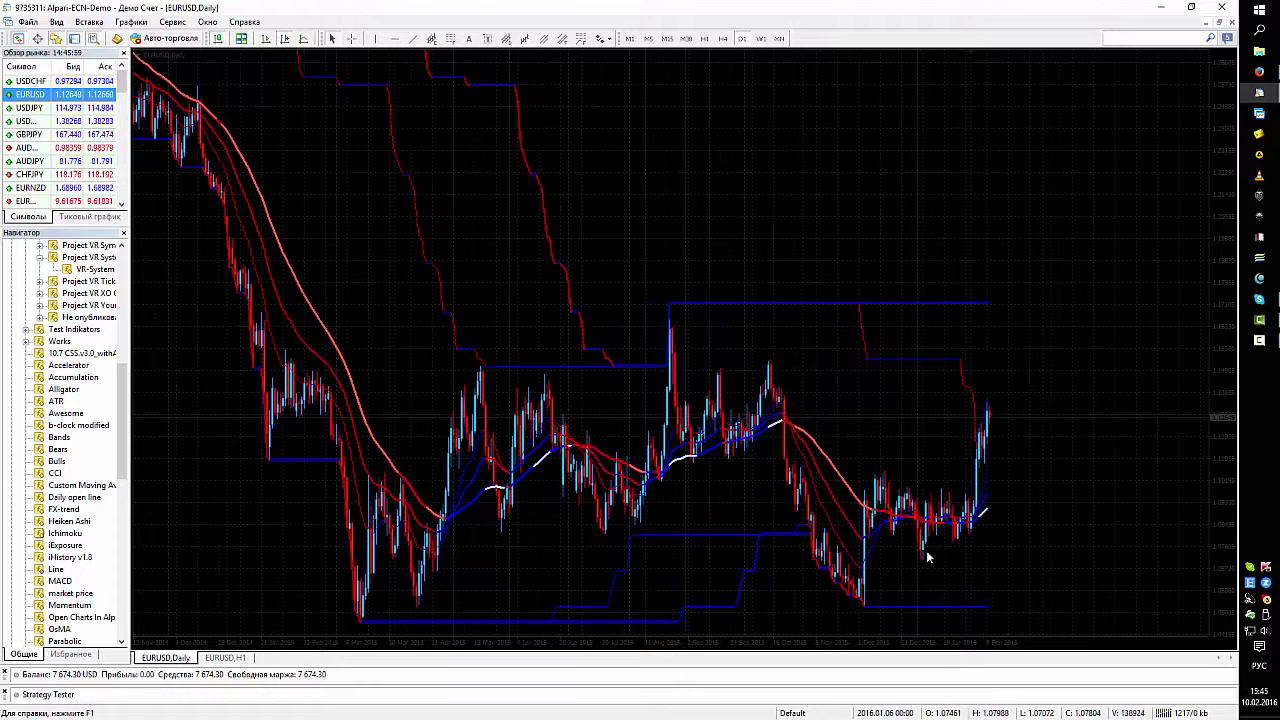
pyautogui.moveTo(924, 530)
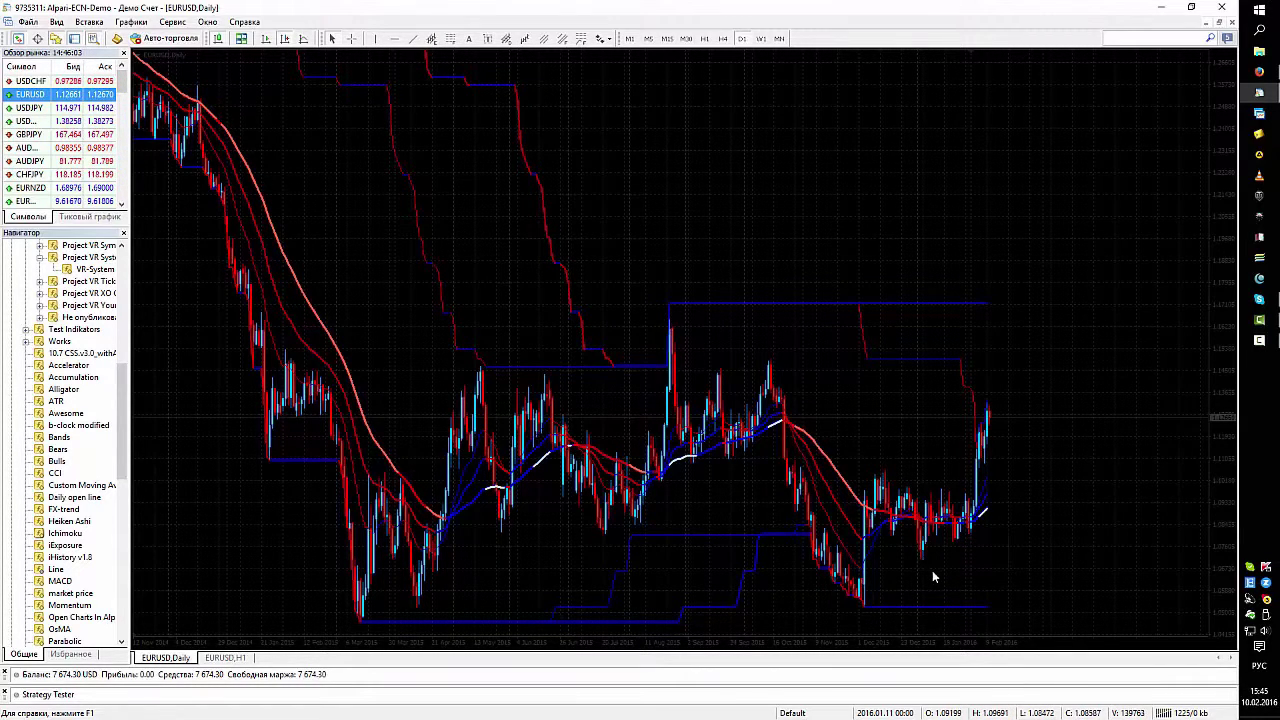
pyautogui.middleClick(932, 570)
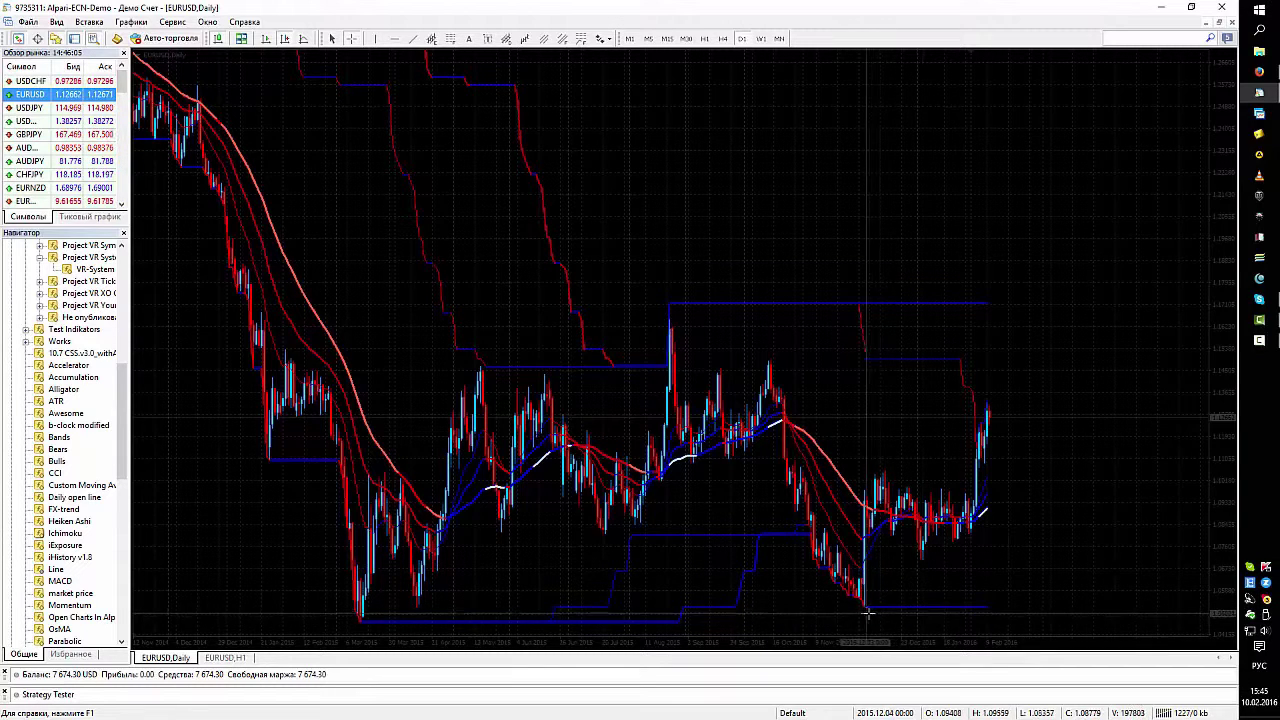
pyautogui.moveTo(866, 606)
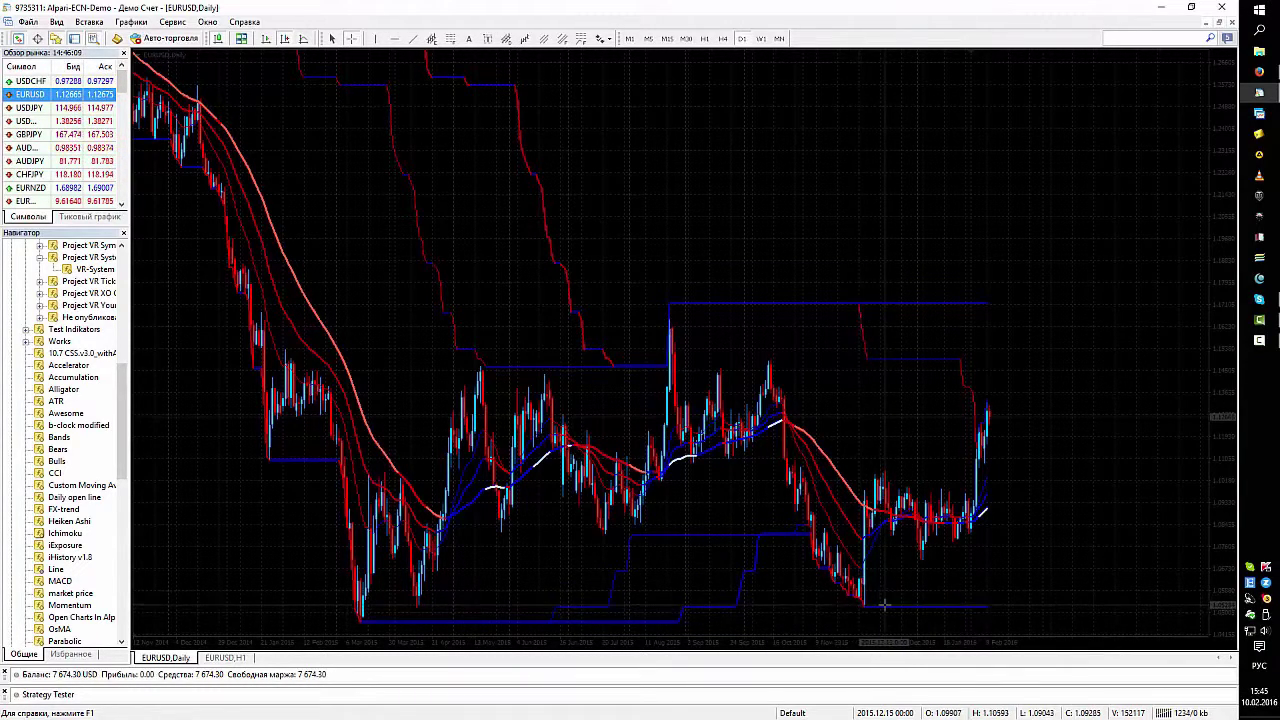
pyautogui.middleClick(884, 604)
pyautogui.scroll(-2, 884, 604)
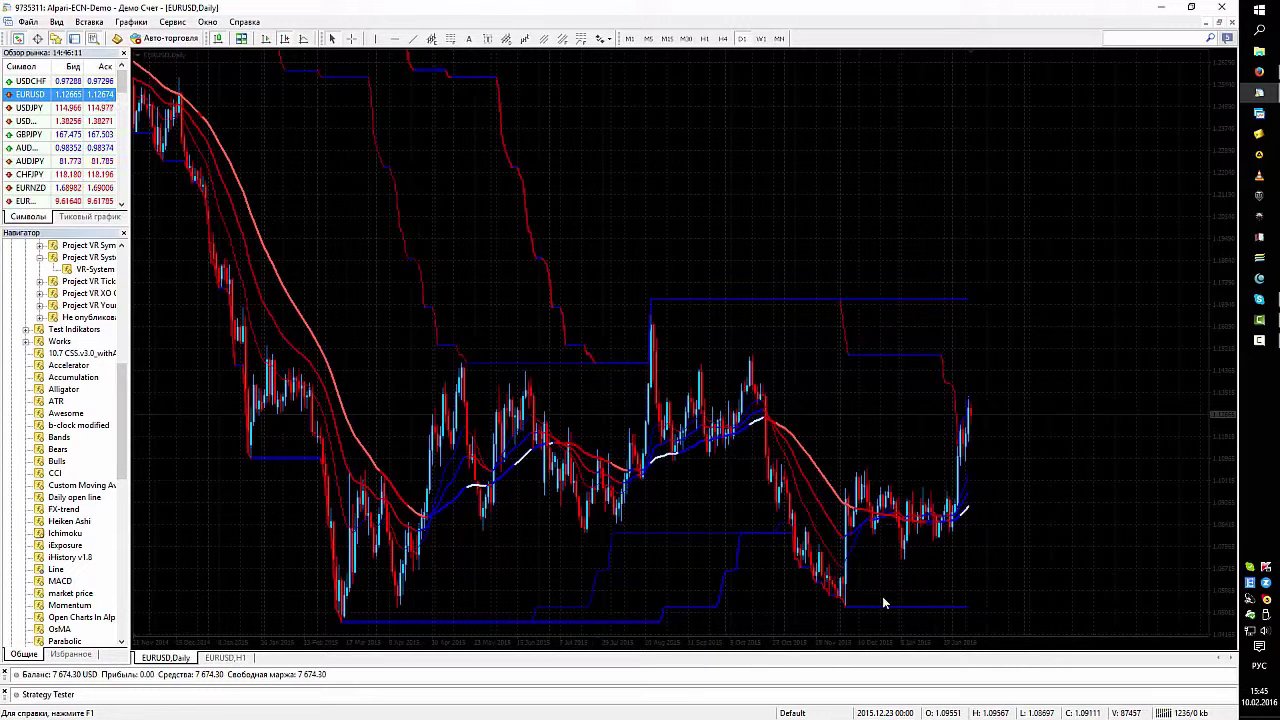
pyautogui.middleClick(903, 489)
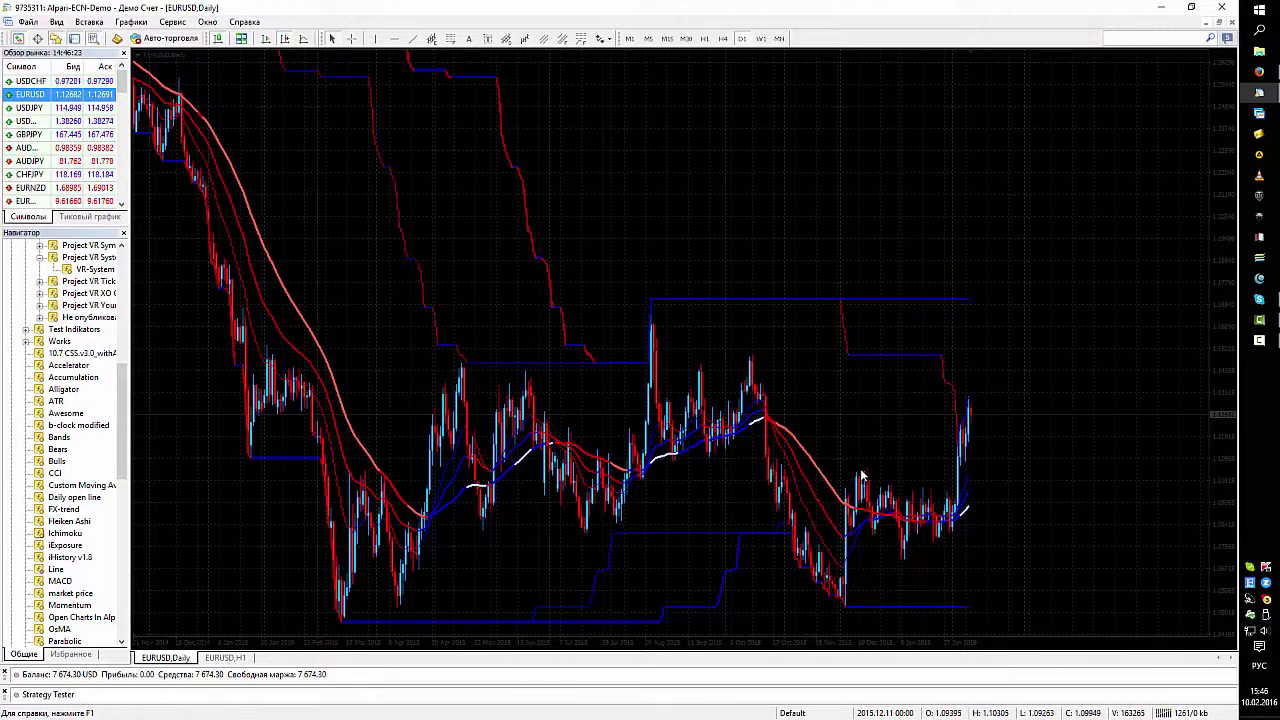
# Step: Draw a flag on the Daily chart with parallel descending trendlines around the December–January consolidation and a pole from the early-December low
pyautogui.click(414, 38)
pyautogui.moveTo(845, 459); pyautogui.dragTo(992, 522)
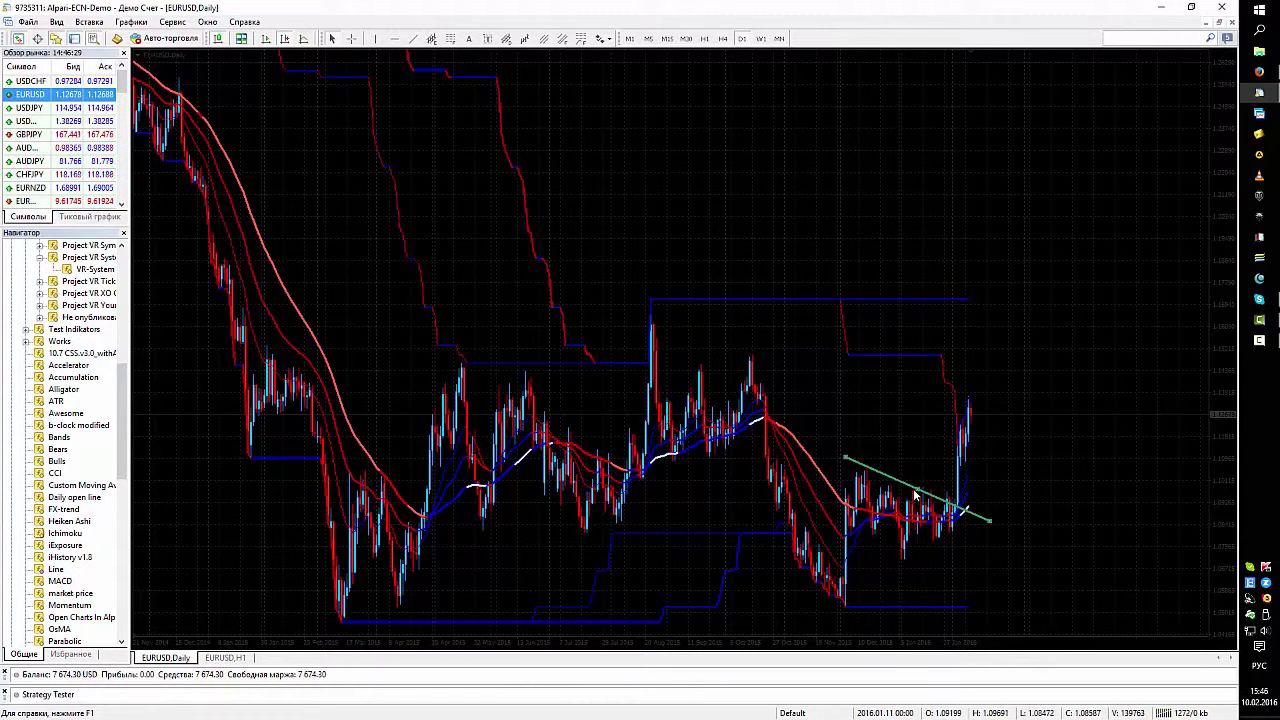
pyautogui.moveTo(918, 497); pyautogui.dragTo(897, 557)
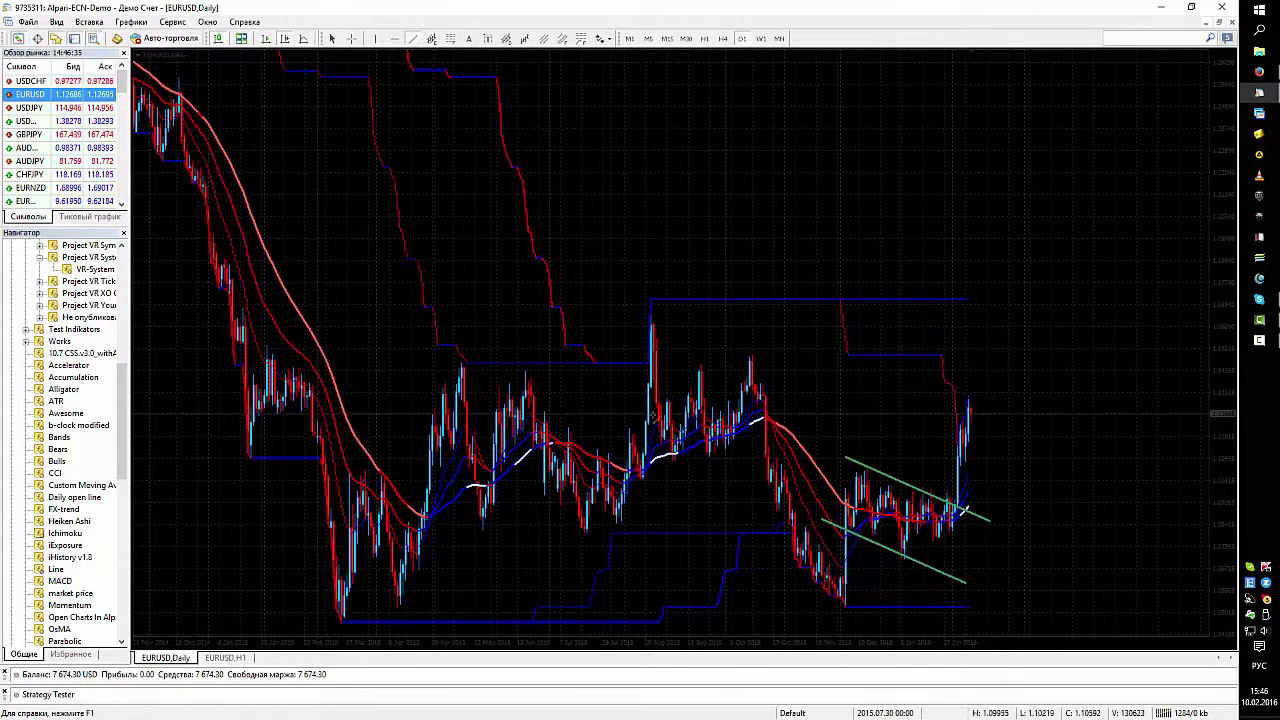
pyautogui.moveTo(844, 600); pyautogui.dragTo(847, 460)
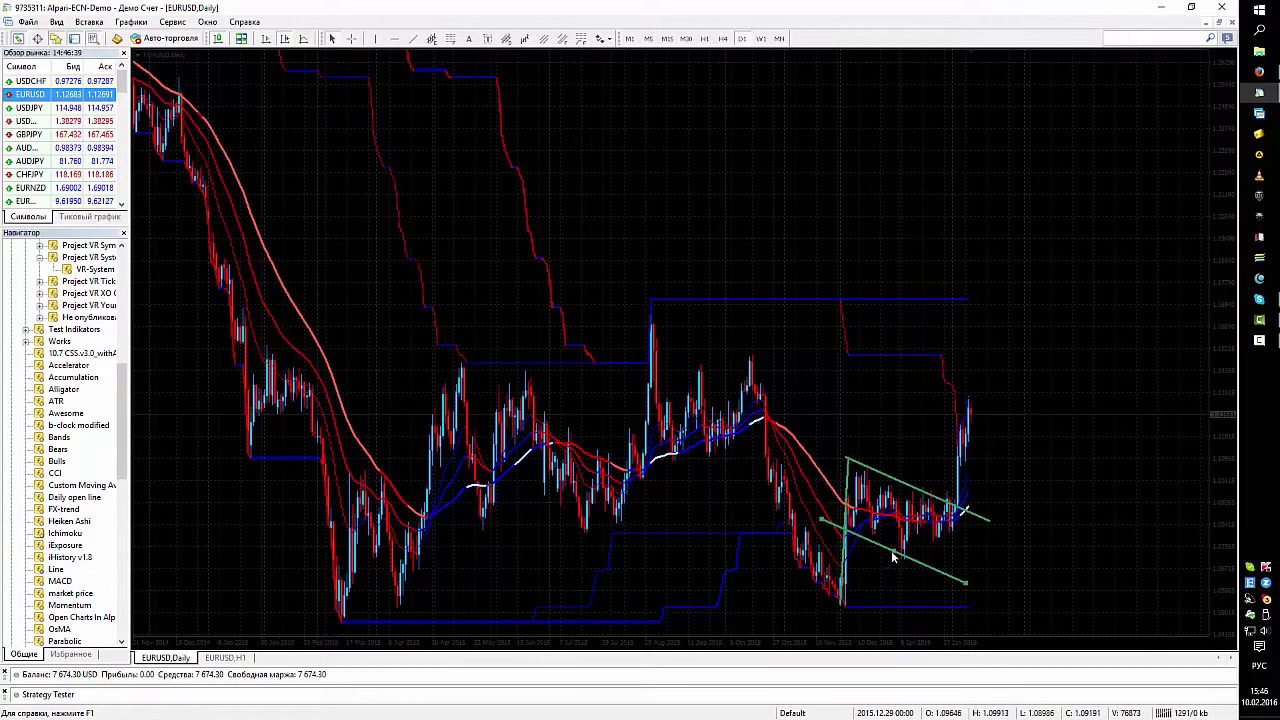
pyautogui.moveTo(894, 554); pyautogui.dragTo(922, 567)
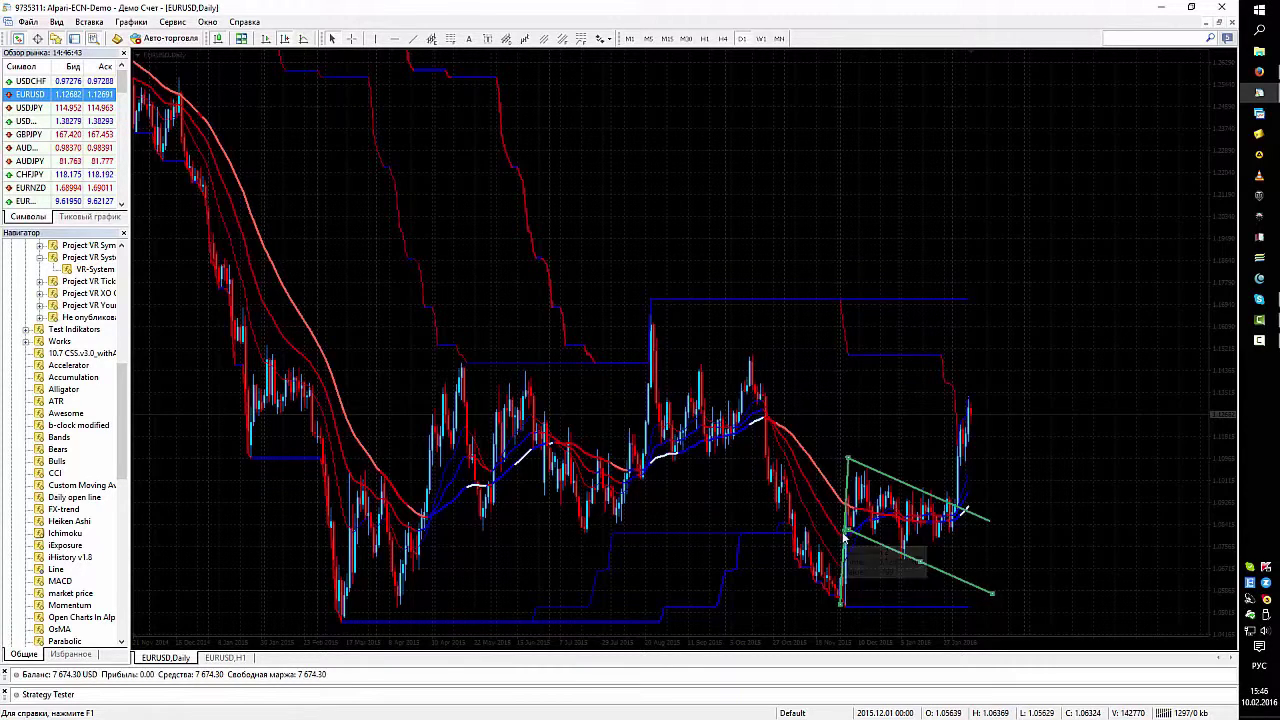
# Step: Copy the flagpole line to the breakout at the flag's end and check the price level near its tip with the crosshair
pyautogui.moveTo(847, 545); pyautogui.dragTo(970, 443)
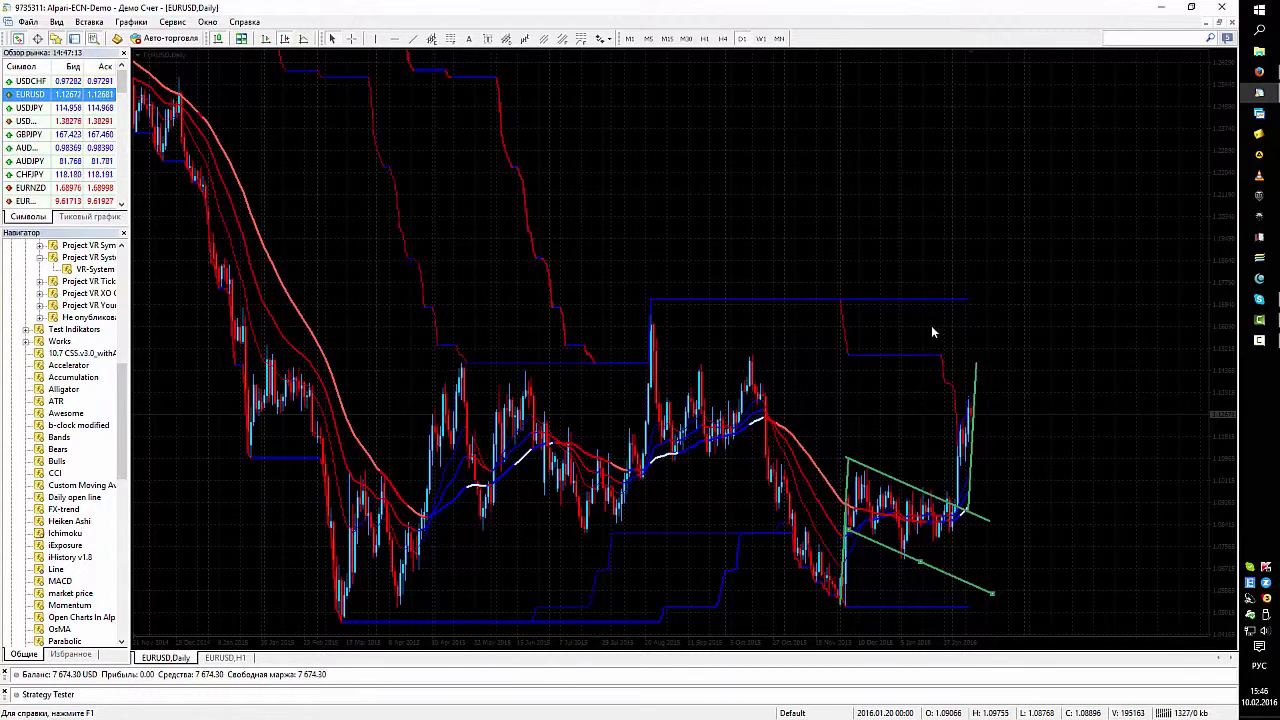
pyautogui.middleClick(920, 390)
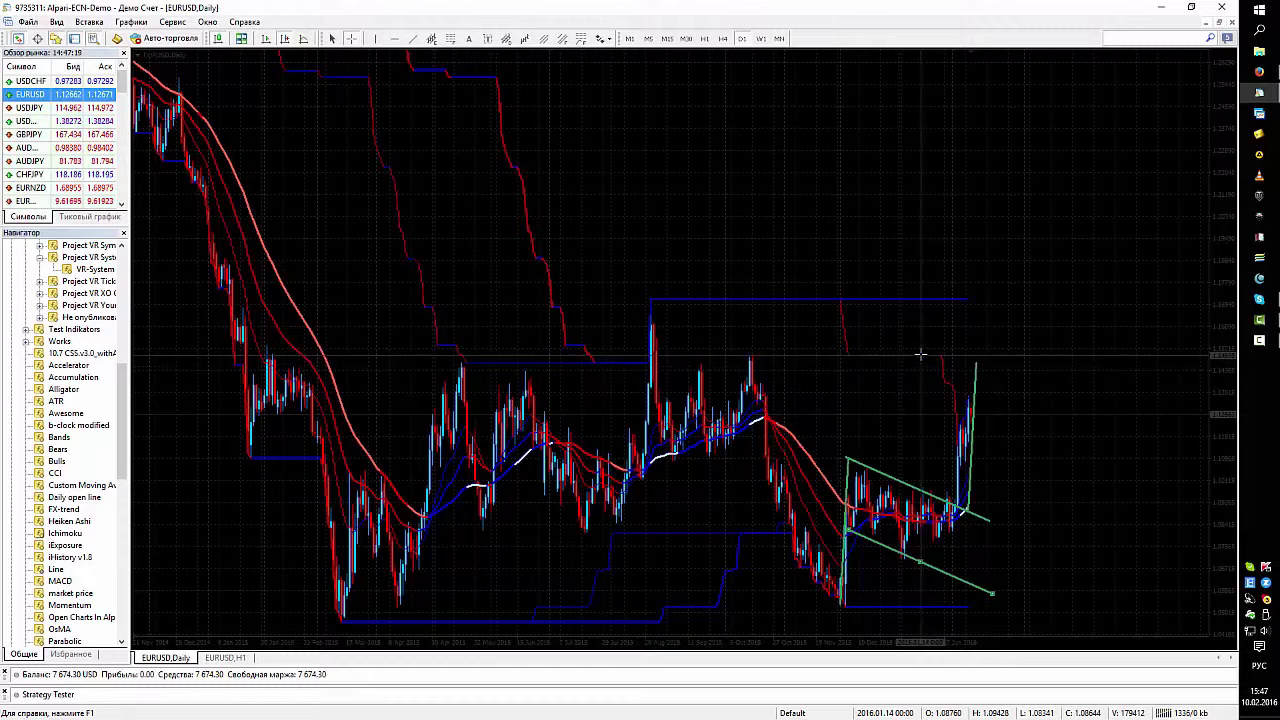
pyautogui.moveTo(924, 360)
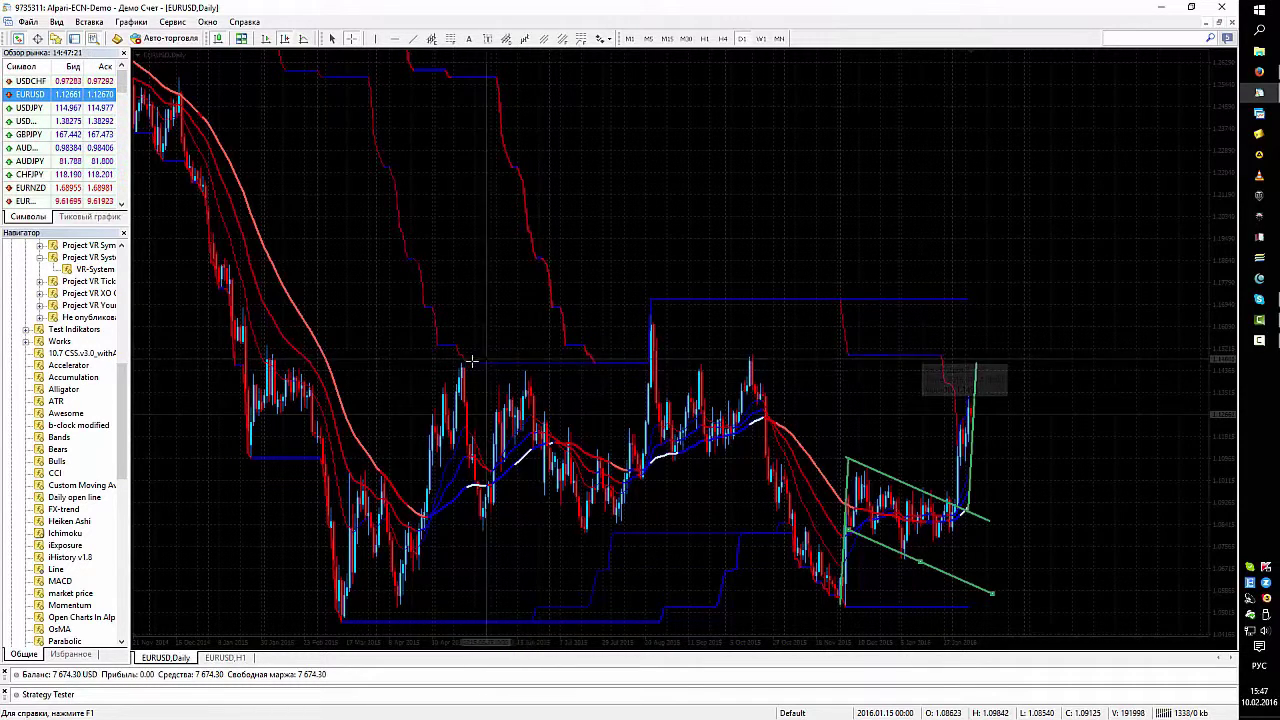
# Step: Place a red horizontal line near the tip of the copied flagpole and set it to the thickest line width
pyautogui.click(395, 42)
pyautogui.moveTo(805, 334); pyautogui.dragTo(806, 371)
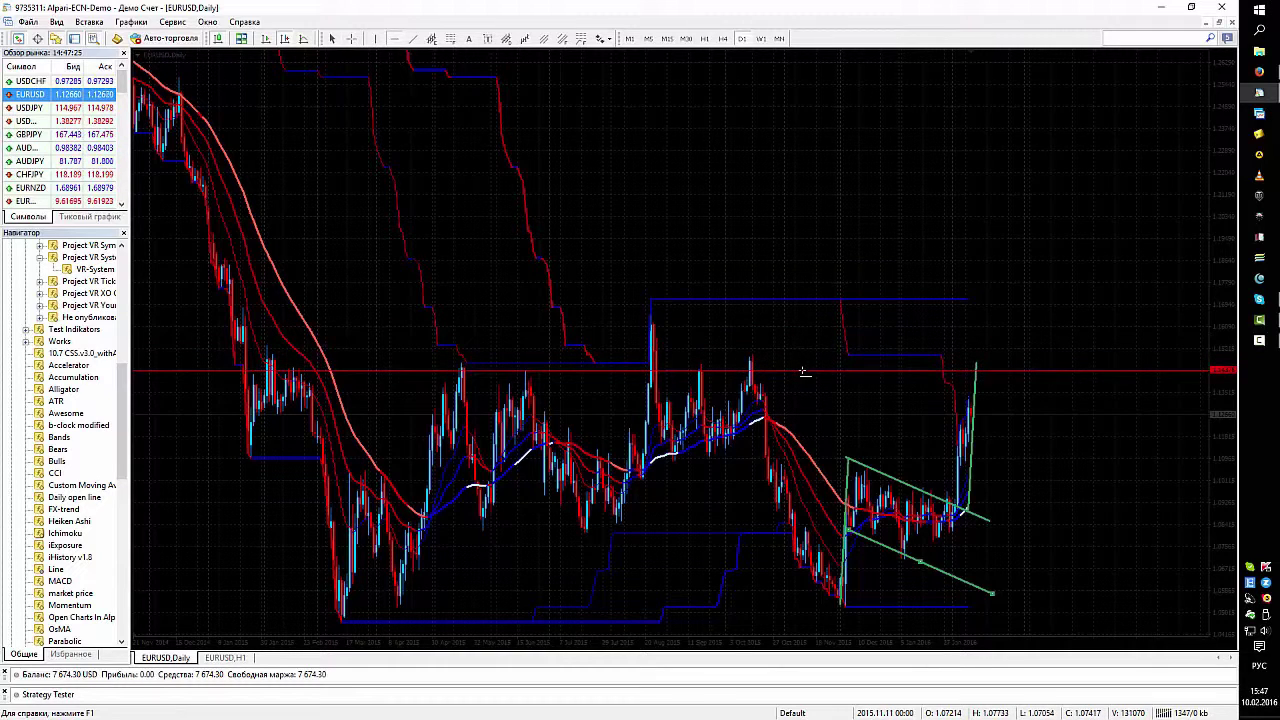
pyautogui.rightClick(803, 376)
pyautogui.click(830, 380)
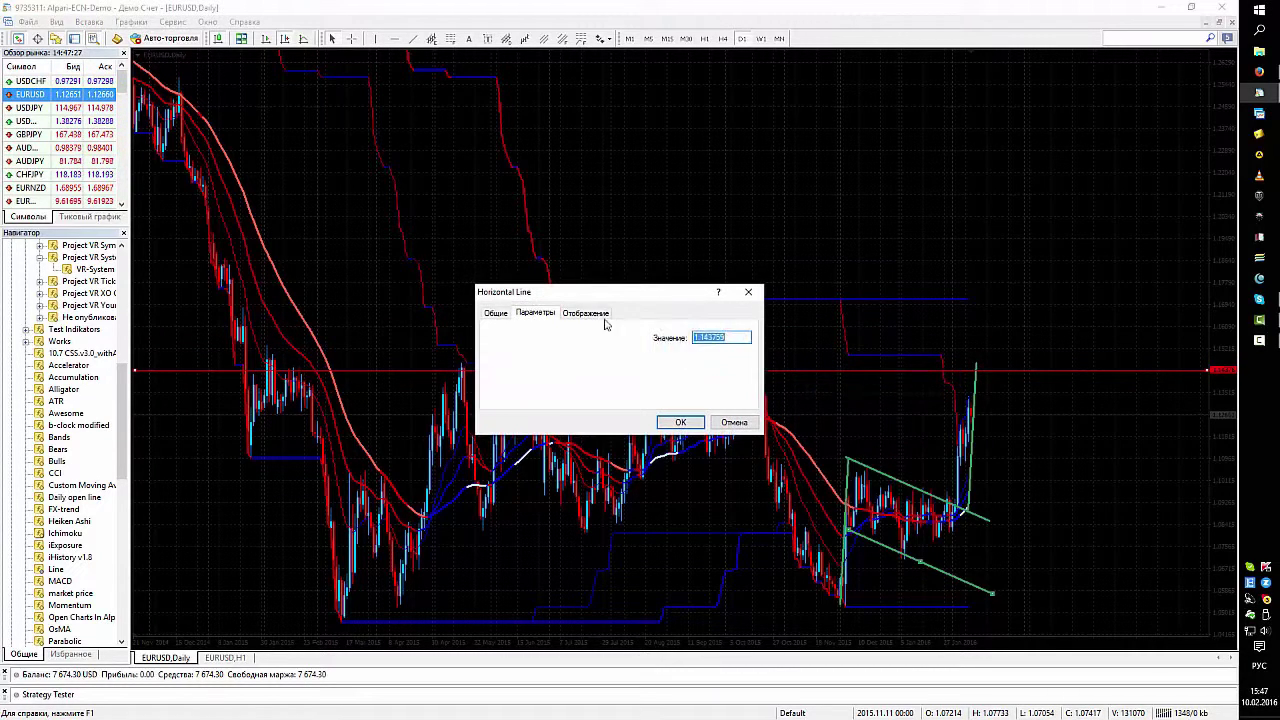
pyautogui.click(564, 314)
pyautogui.click(496, 313)
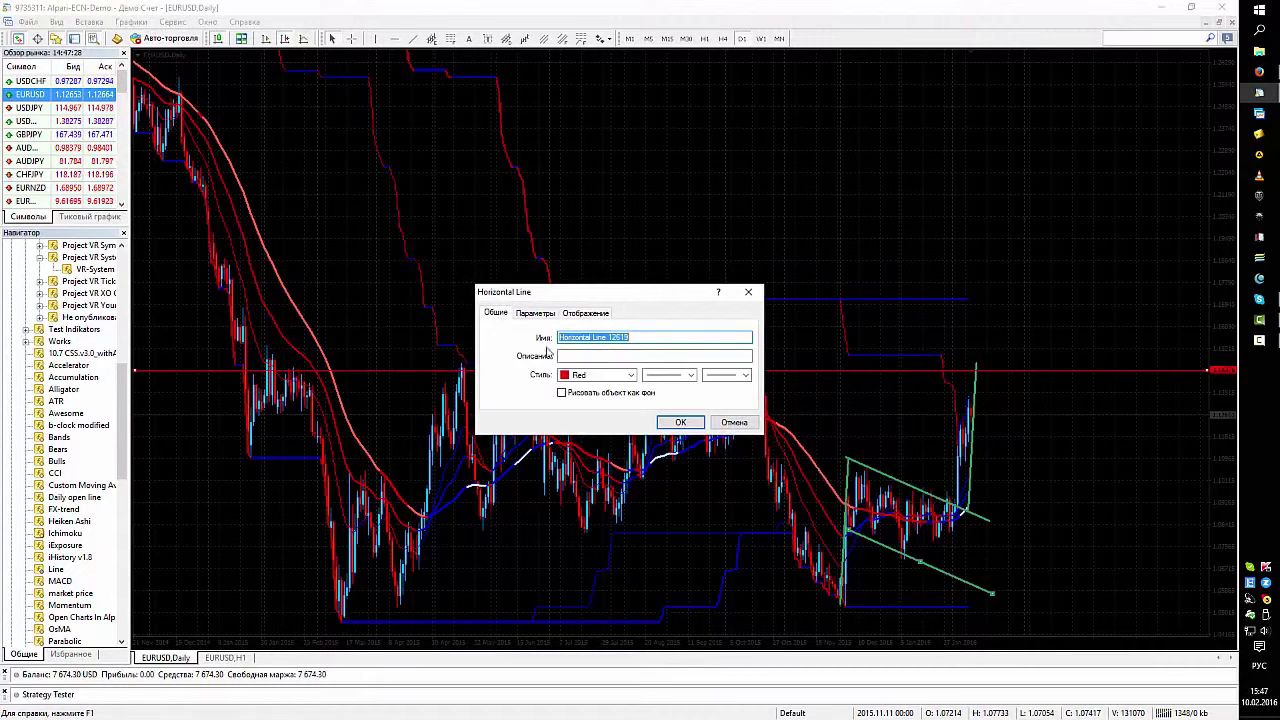
pyautogui.click(740, 375)
pyautogui.click(735, 412)
pyautogui.click(680, 422)
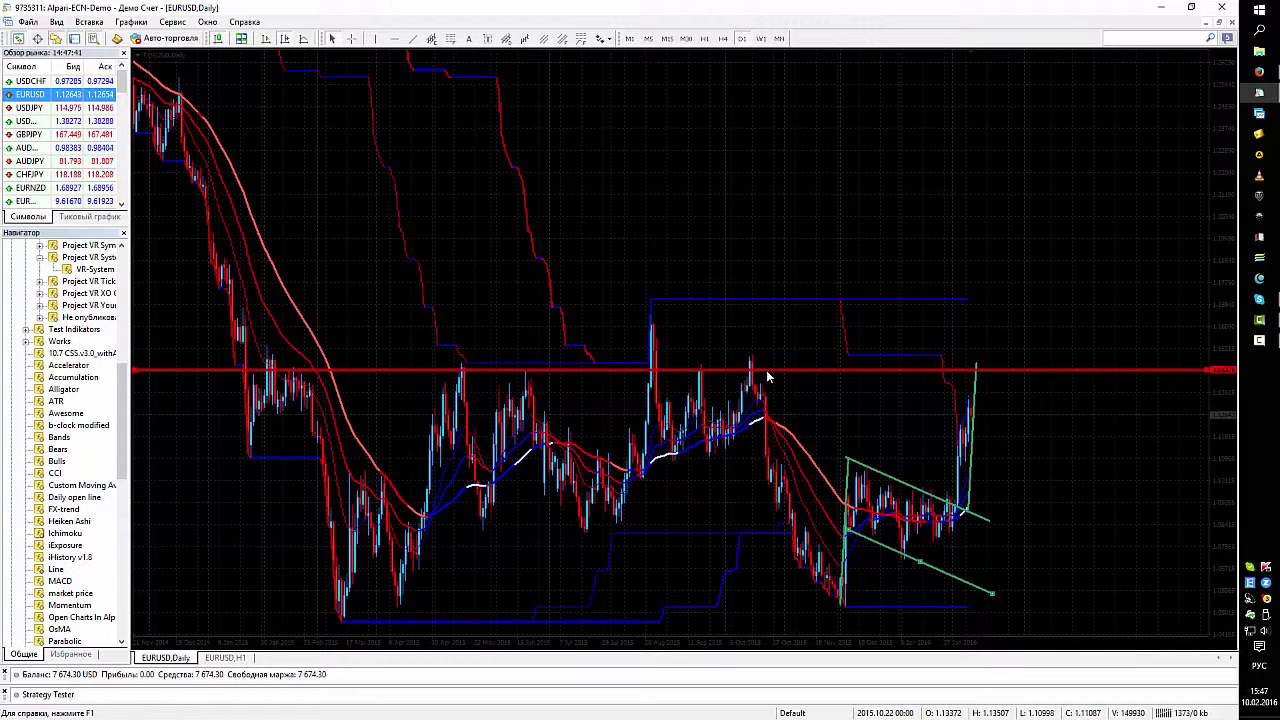
# Step: Lower the thick horizontal line slightly, copy it above to bound a target zone, and inspect the area between the lines with the crosshair
pyautogui.moveTo(768, 377); pyautogui.dragTo(768, 381)
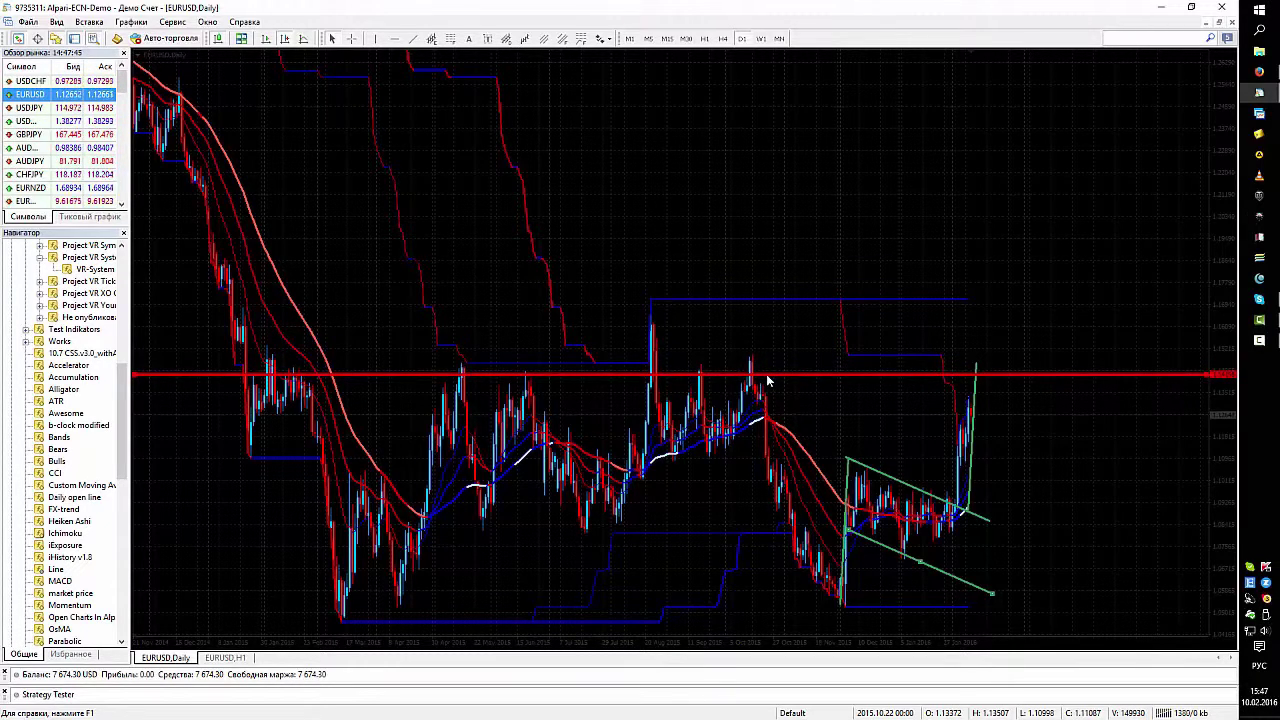
pyautogui.moveTo(770, 371); pyautogui.dragTo(773, 349)
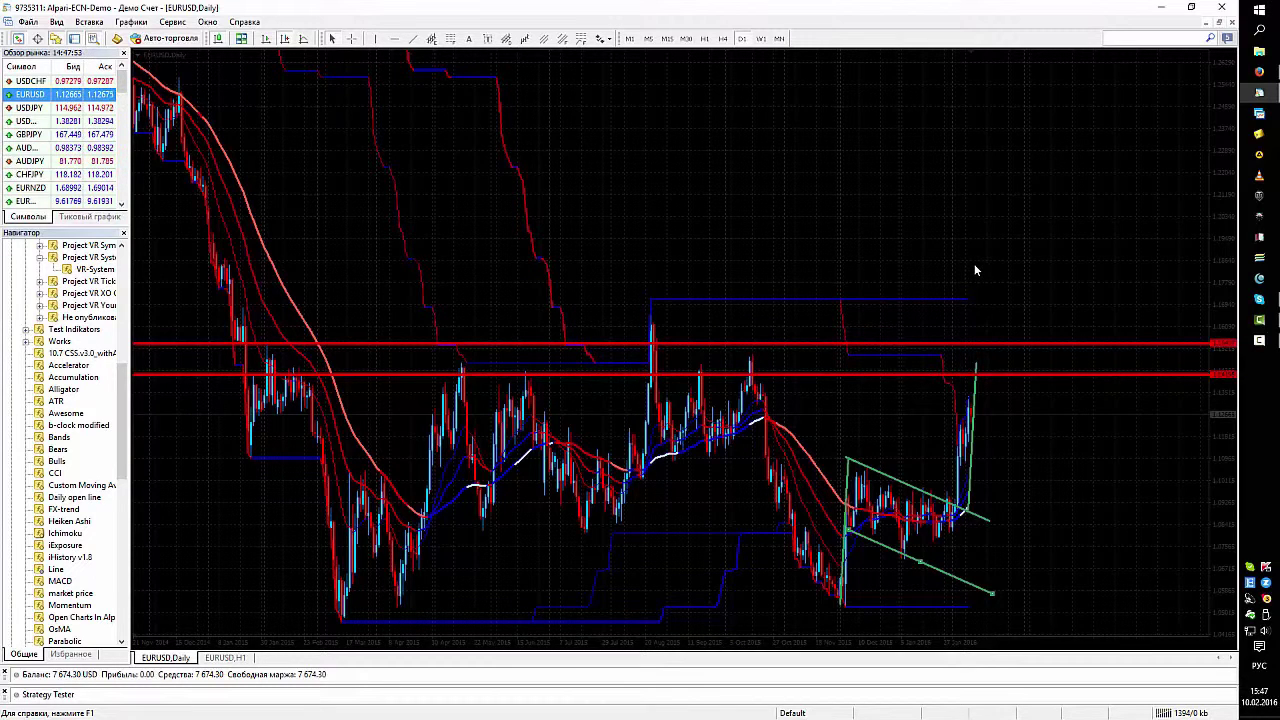
pyautogui.middleClick(829, 346)
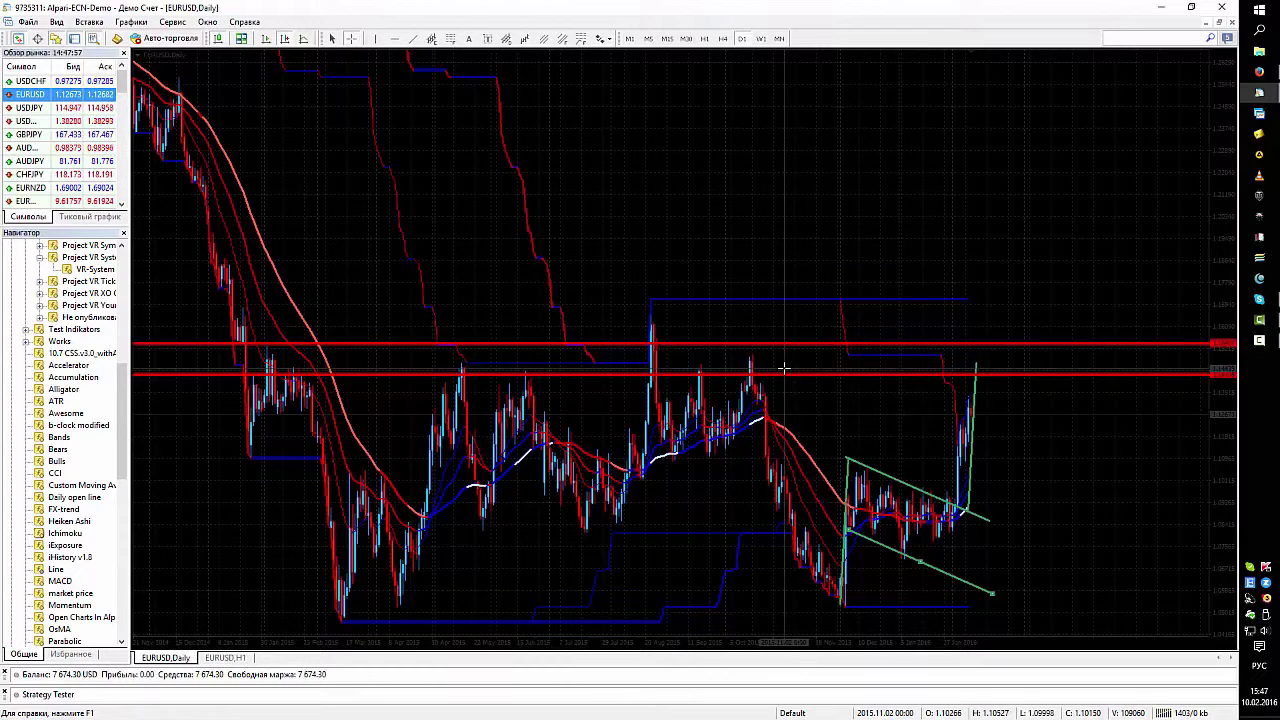
pyautogui.middleClick(784, 369)
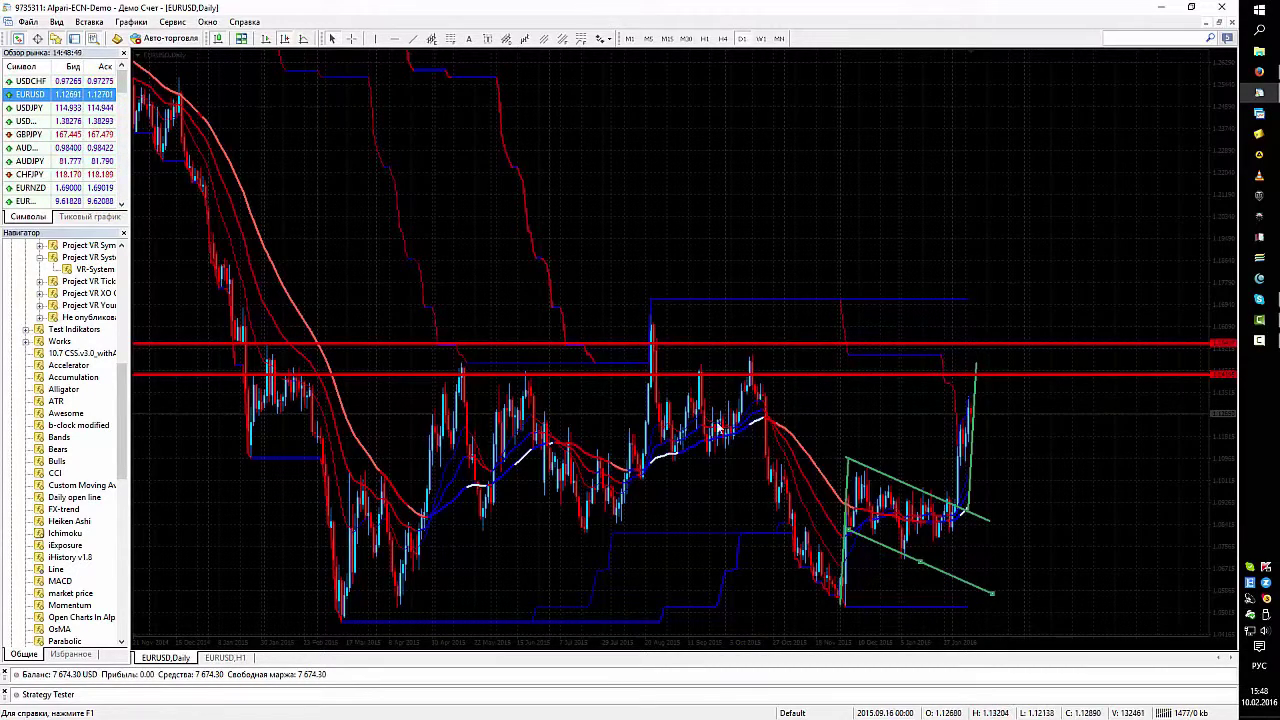
# Step: Delete all trendlines and horizontal lines from the Daily chart through its object list
pyautogui.hotkey('ctrl', 'b')
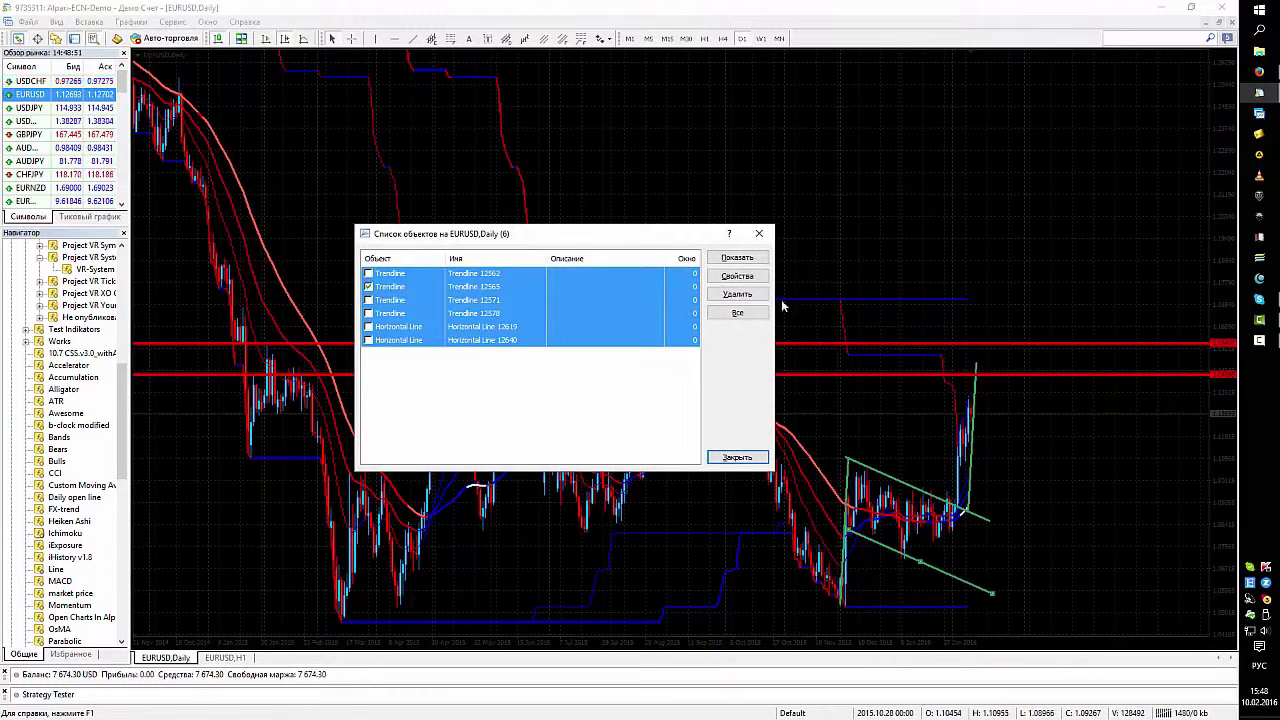
pyautogui.click(740, 294)
pyautogui.click(748, 456)
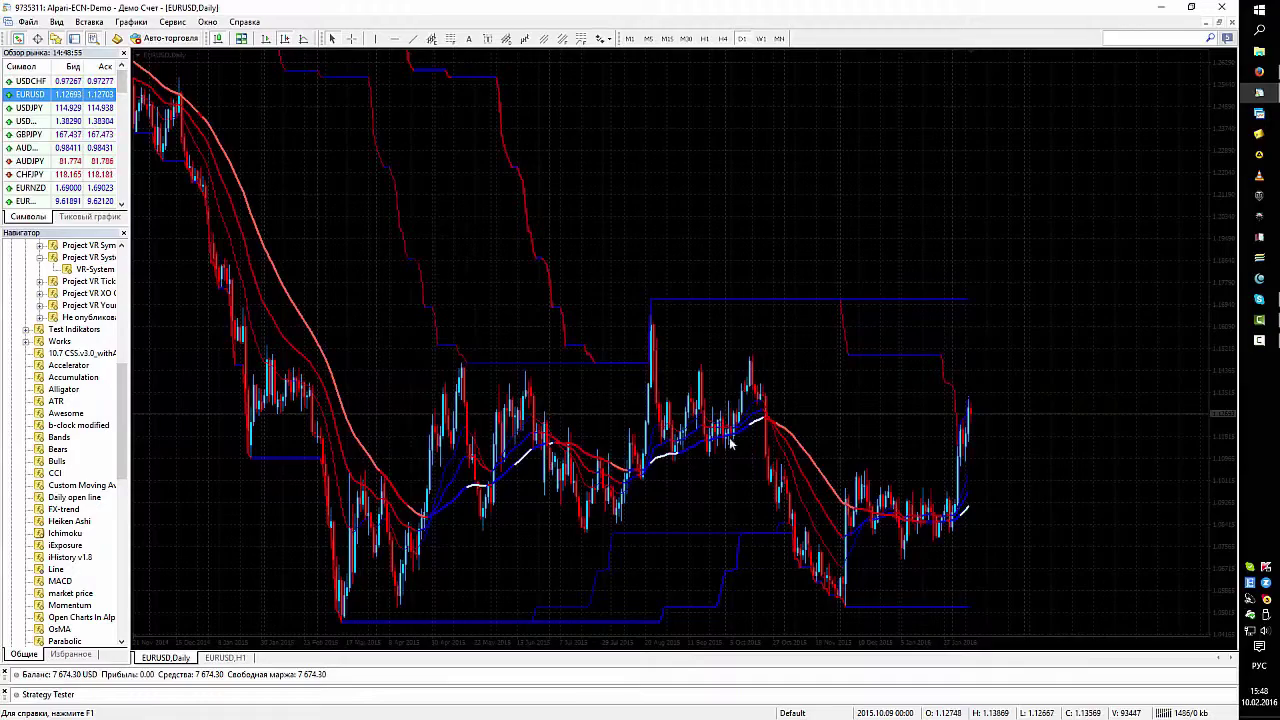
# Step: Switch the chart to the H1 timeframe and enlarge the candles around the late-January 2016 upward reversal
pyautogui.click(703, 39)
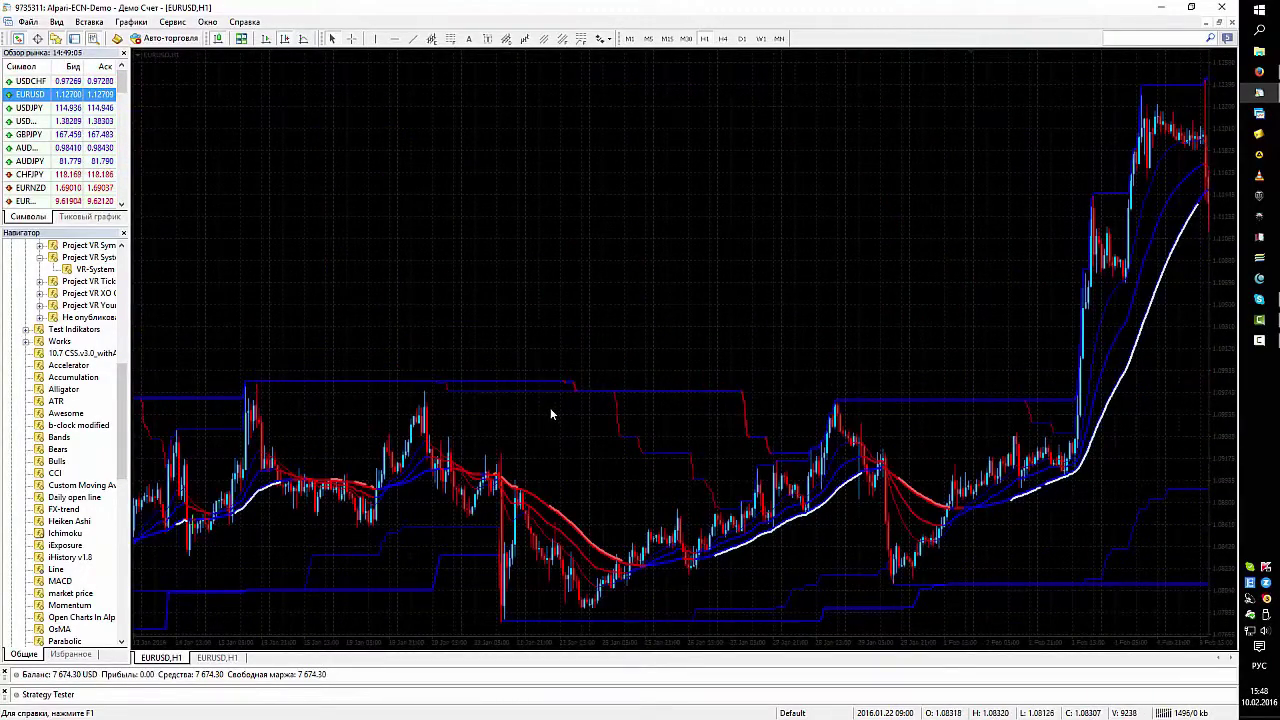
pyautogui.press('+')
pyautogui.scroll(3, 617, 537)
pyautogui.scroll(-10, 616, 534)
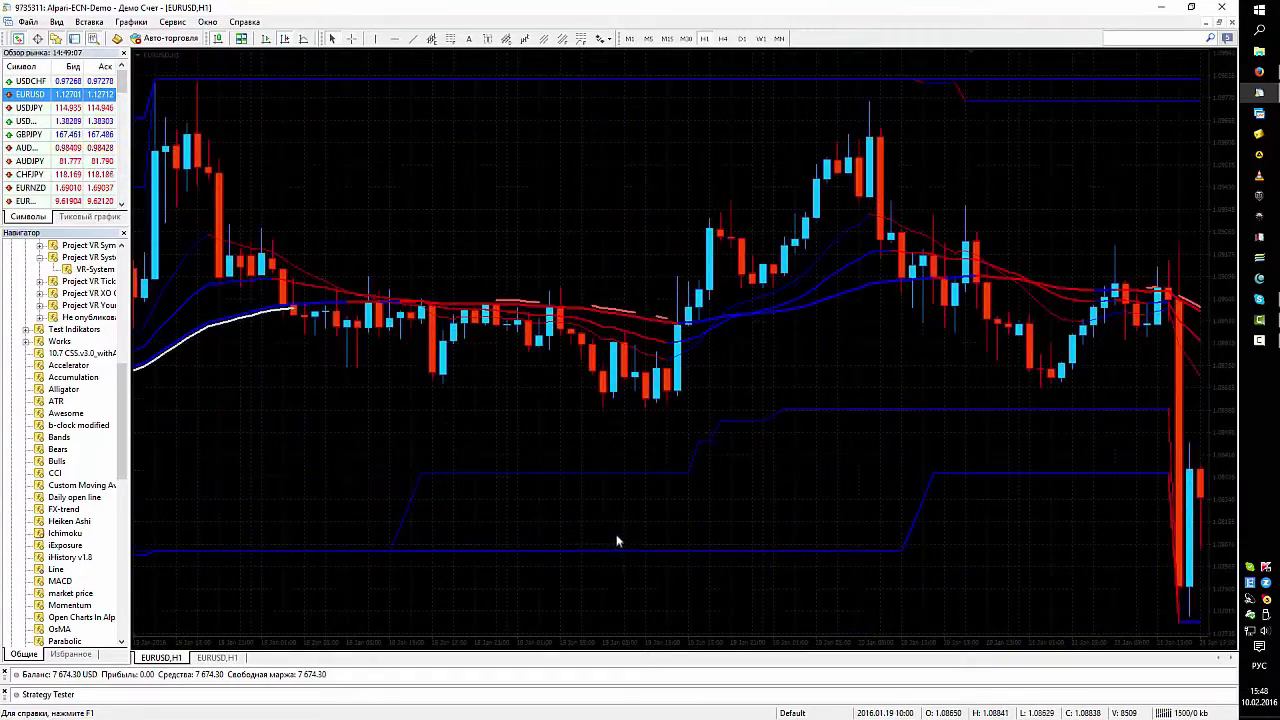
pyautogui.scroll(-6, 616, 533)
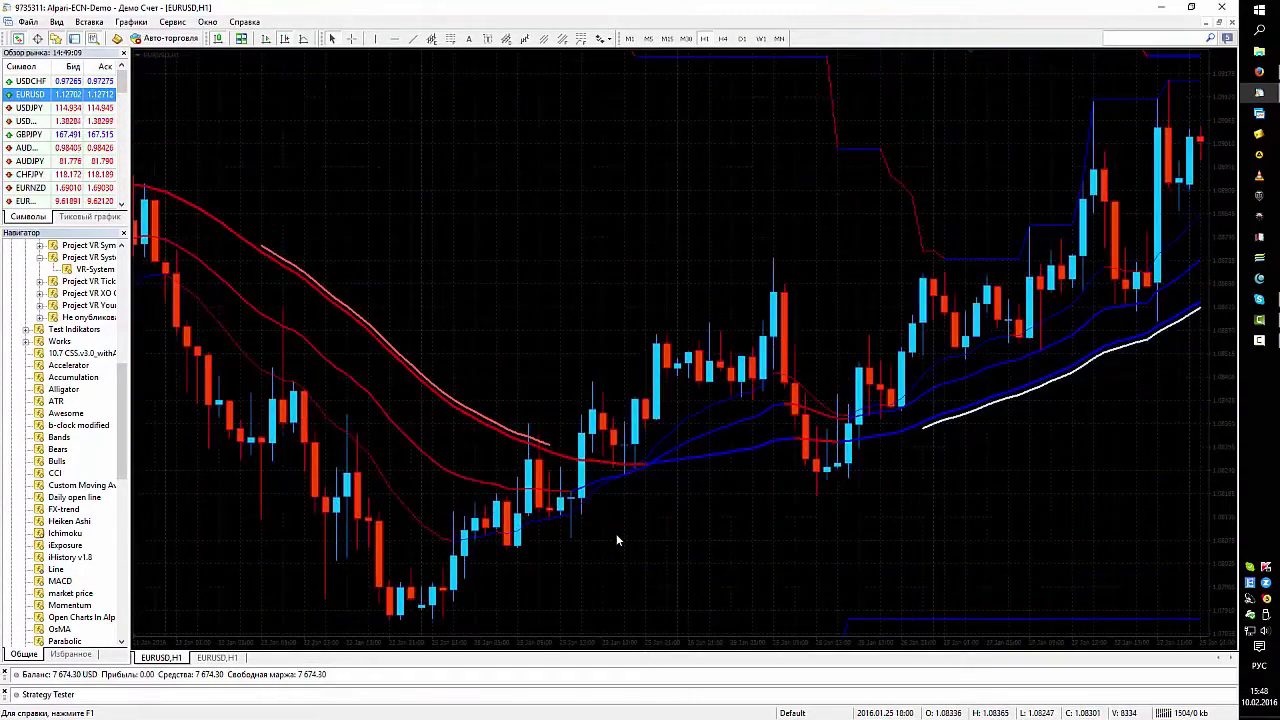
# Step: Inspect the 26 January 2016 H1 candles with the crosshair and measure from the entry area down to the lower VR-System 2 level
pyautogui.middleClick(478, 485)
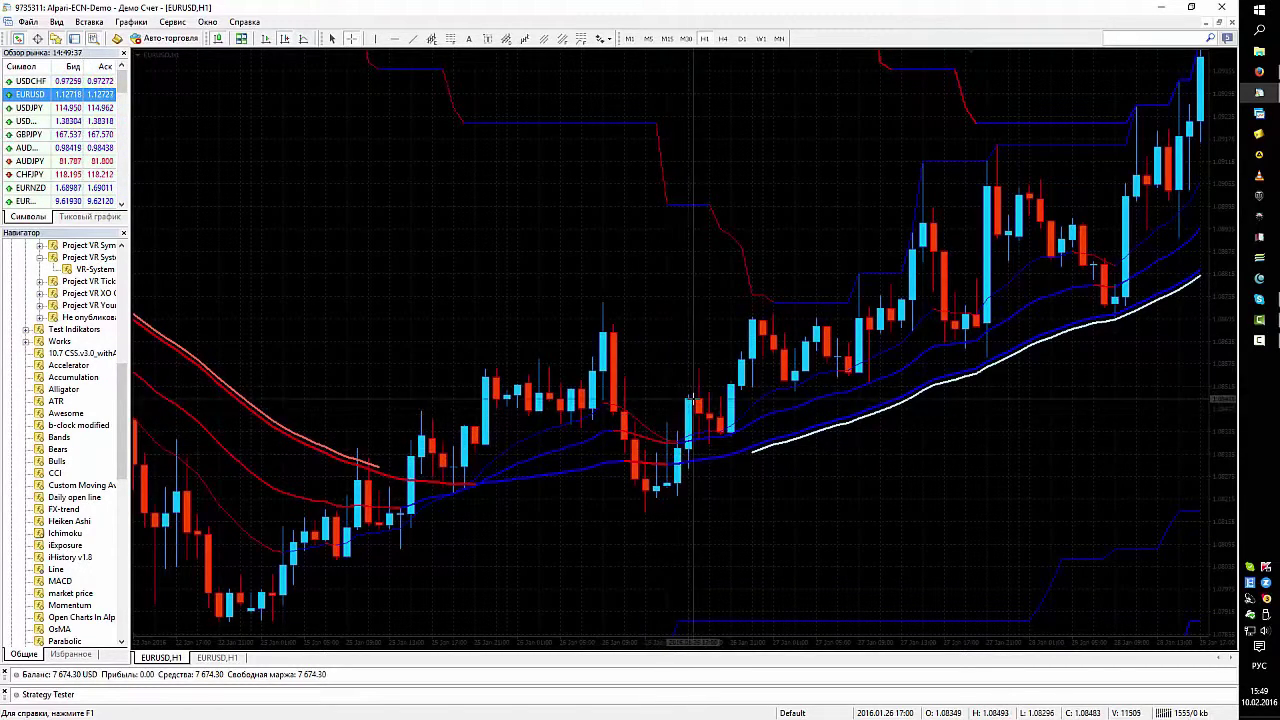
pyautogui.moveTo(690, 401)
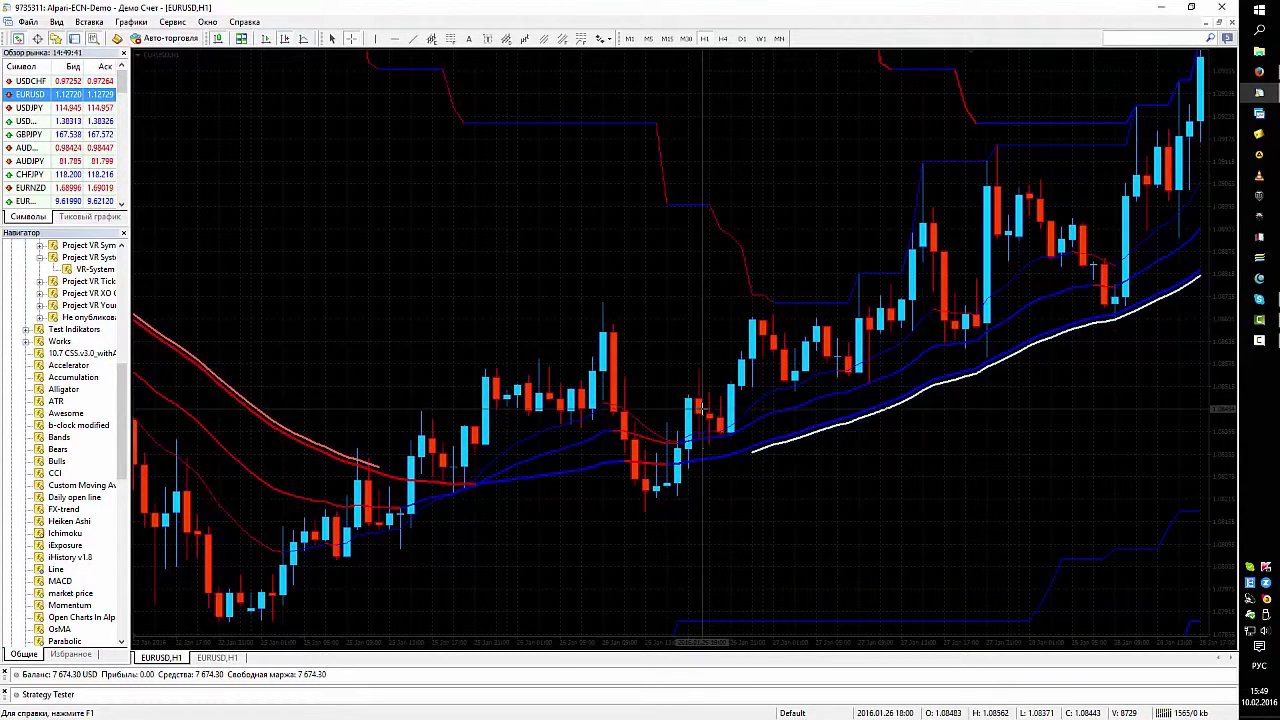
pyautogui.scroll(-3, 680, 450)
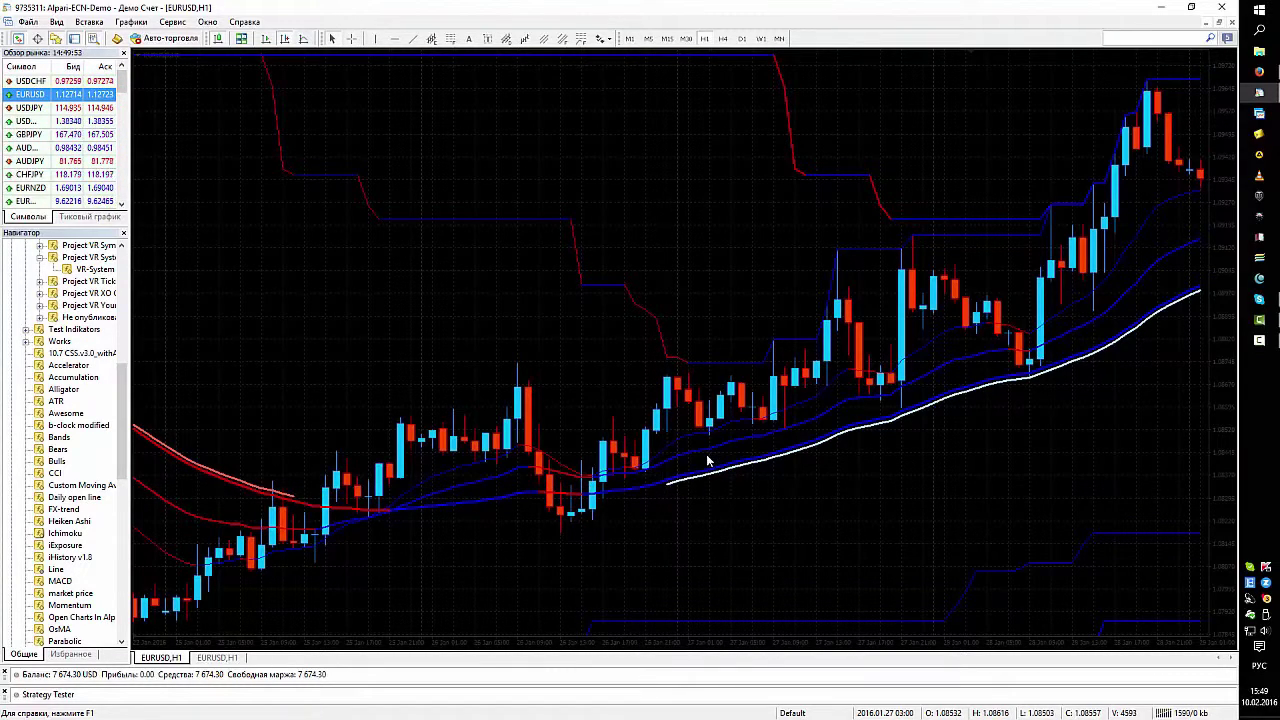
pyautogui.scroll(2, 773, 410)
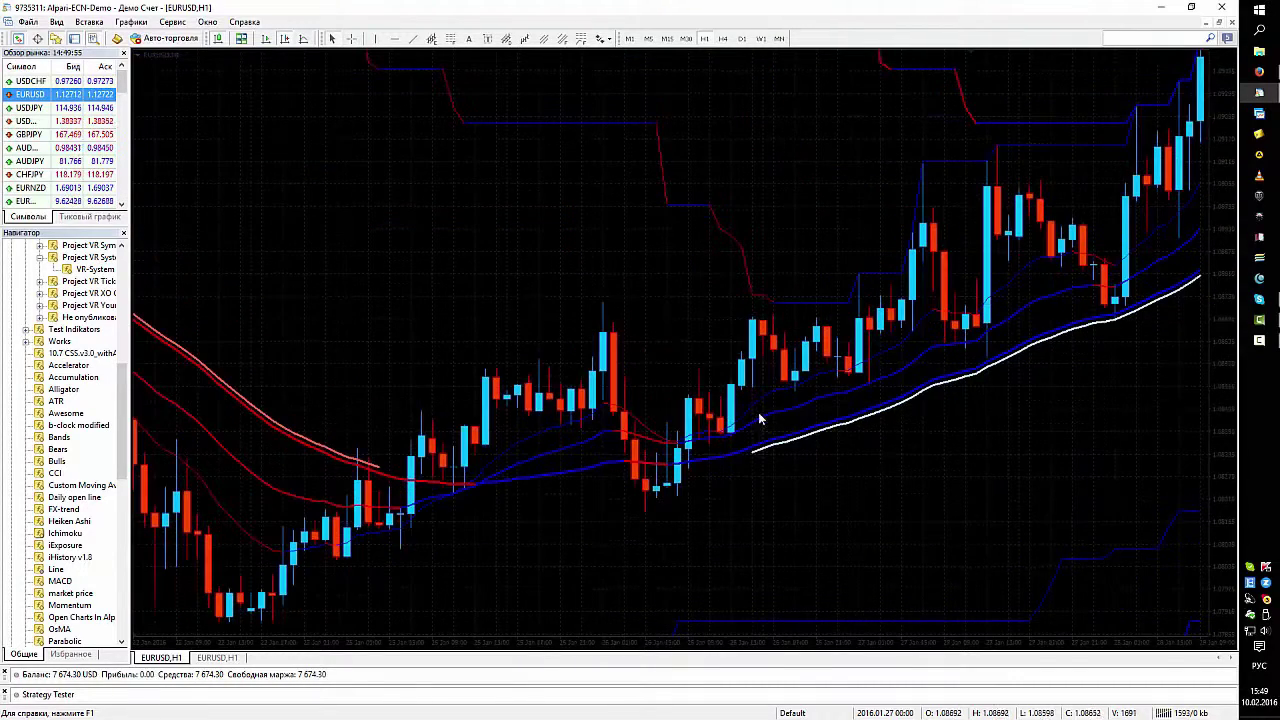
pyautogui.middleClick(695, 432)
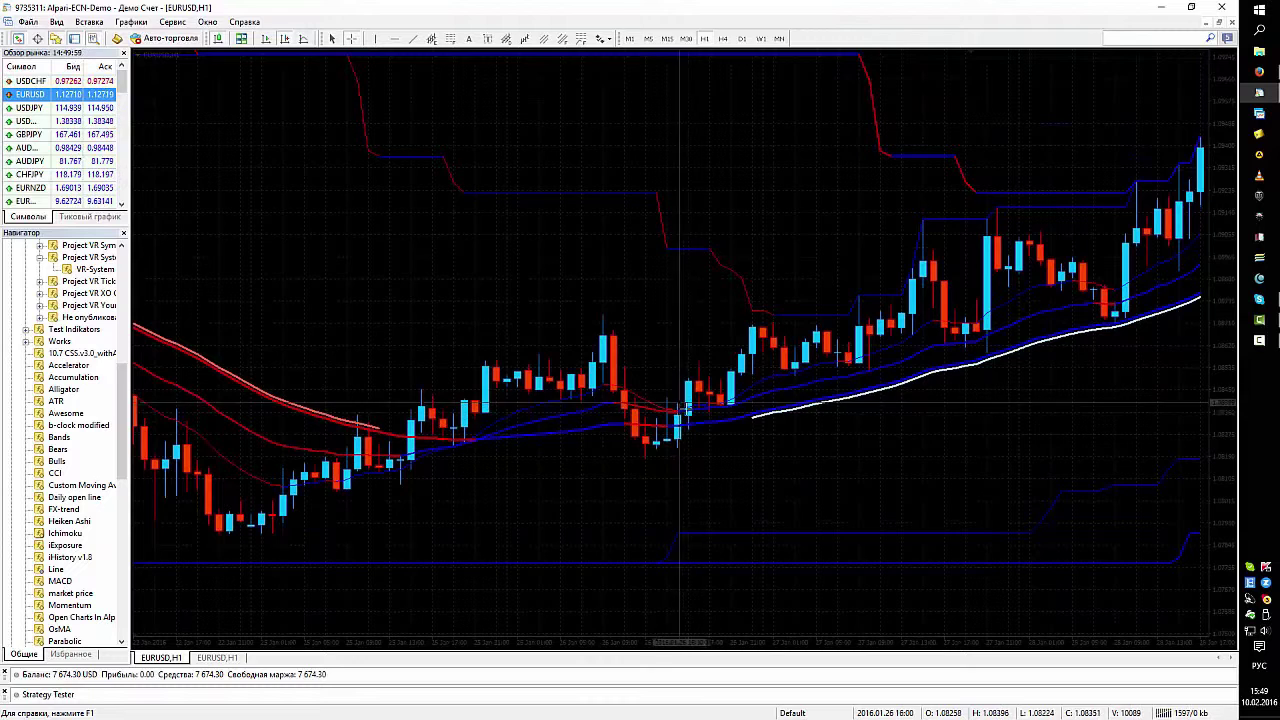
pyautogui.moveTo(689, 409); pyautogui.dragTo(687, 570)
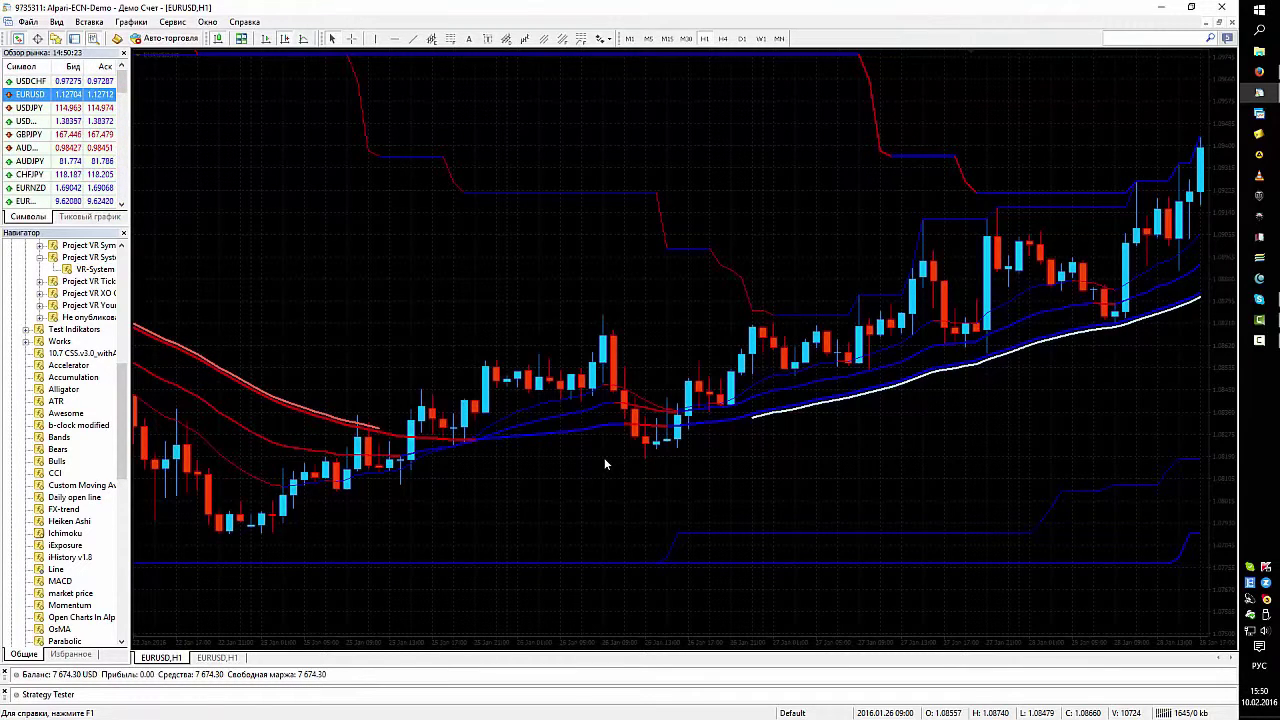
# Step: Review the H1 price action against the VR-System 2 lines from 26 January to 2 February, reading the slow line's value on 27 January
pyautogui.scroll(-3, 776, 493)
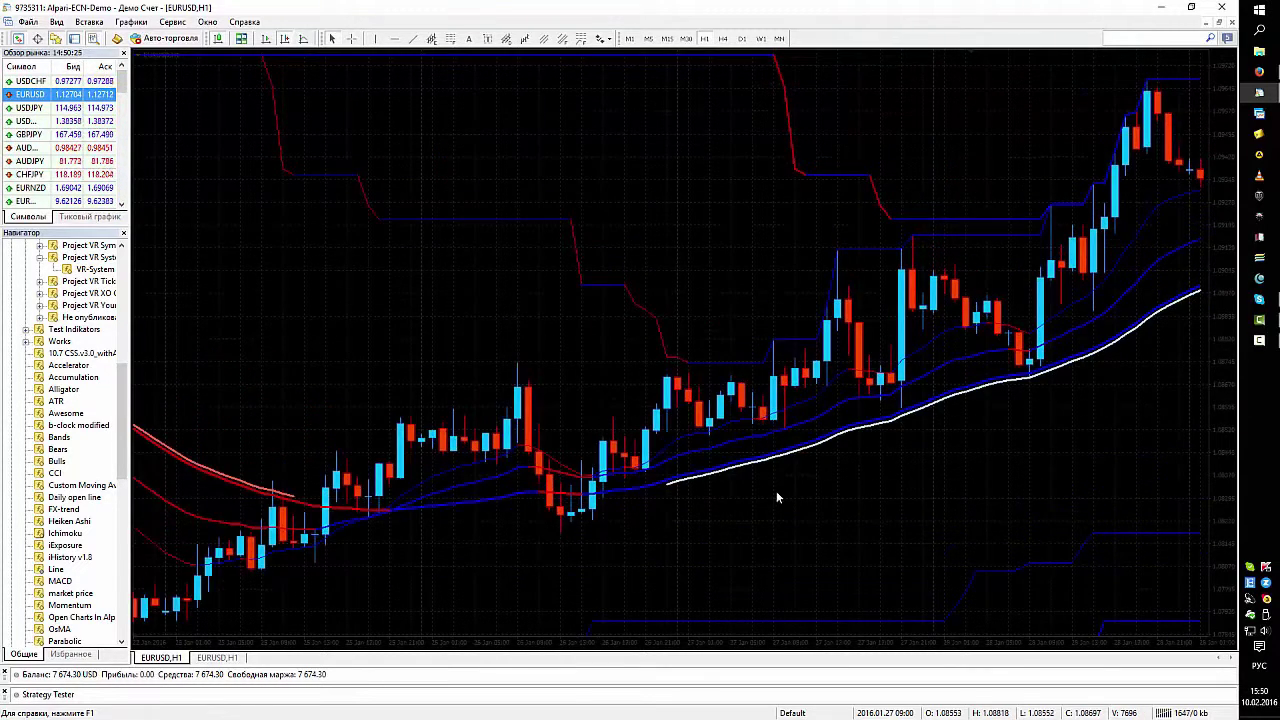
pyautogui.scroll(-3, 776, 491)
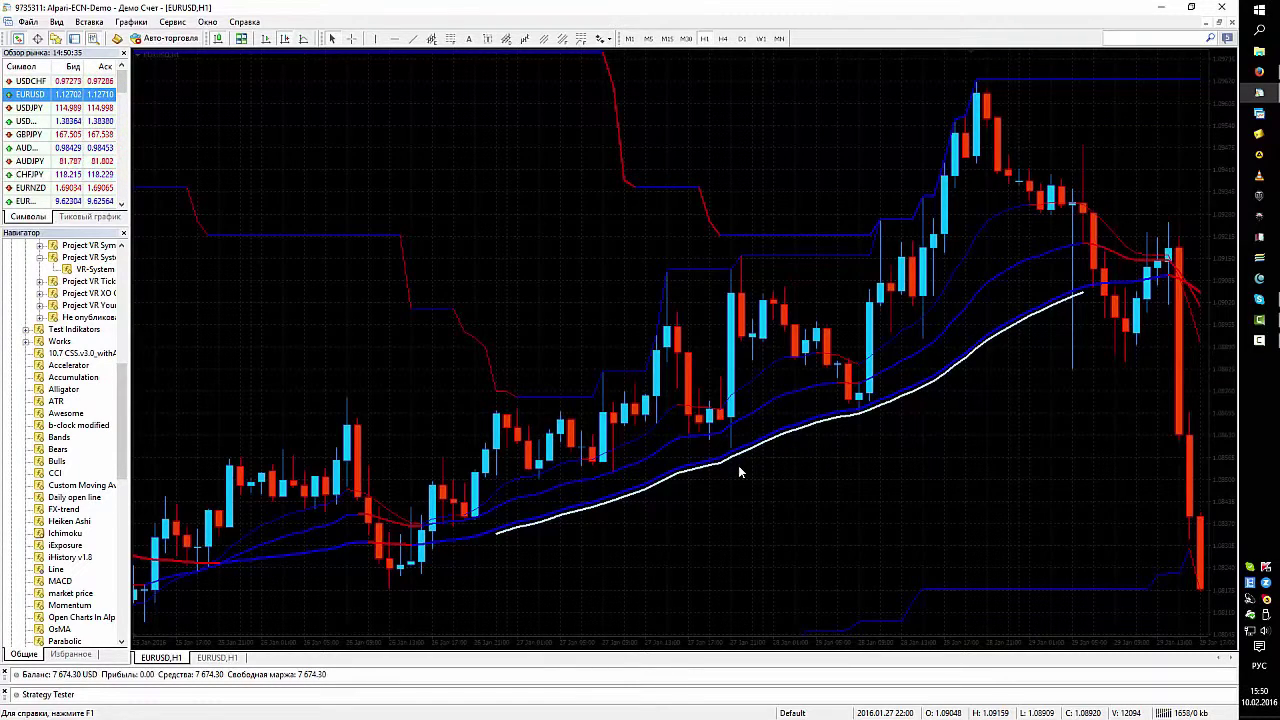
pyautogui.scroll(-5, 738, 465)
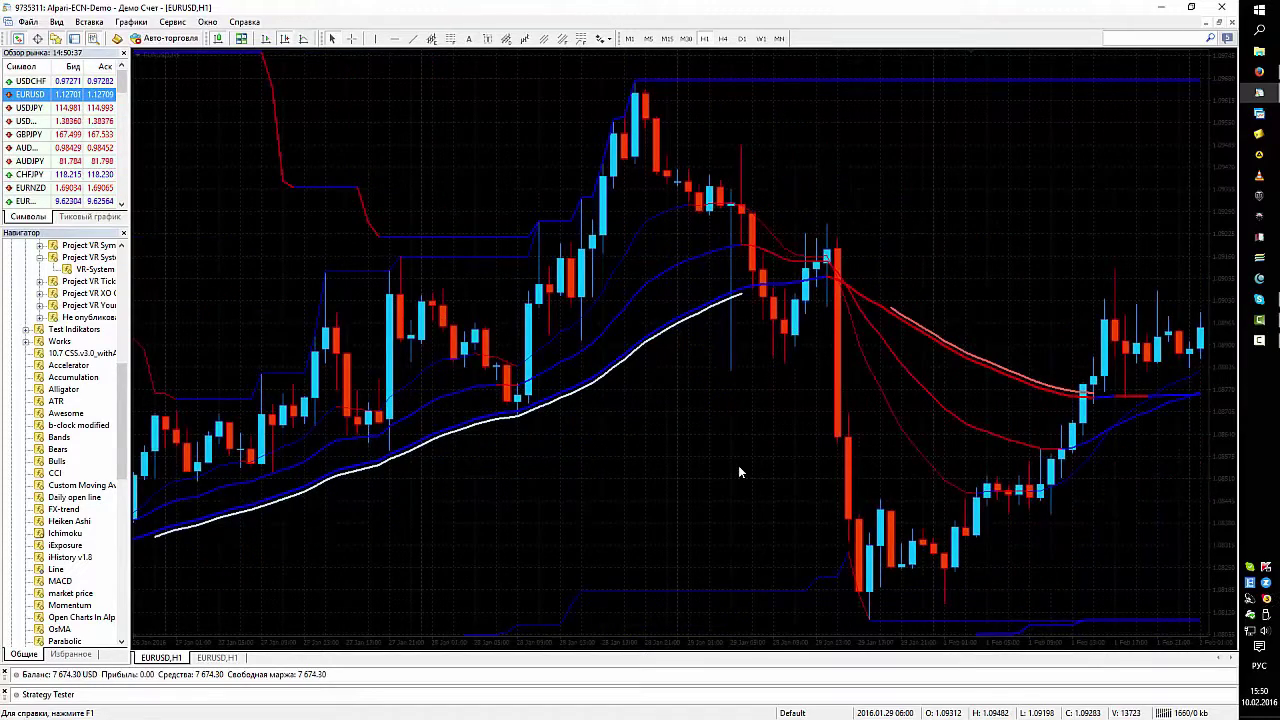
pyautogui.scroll(4, 738, 470)
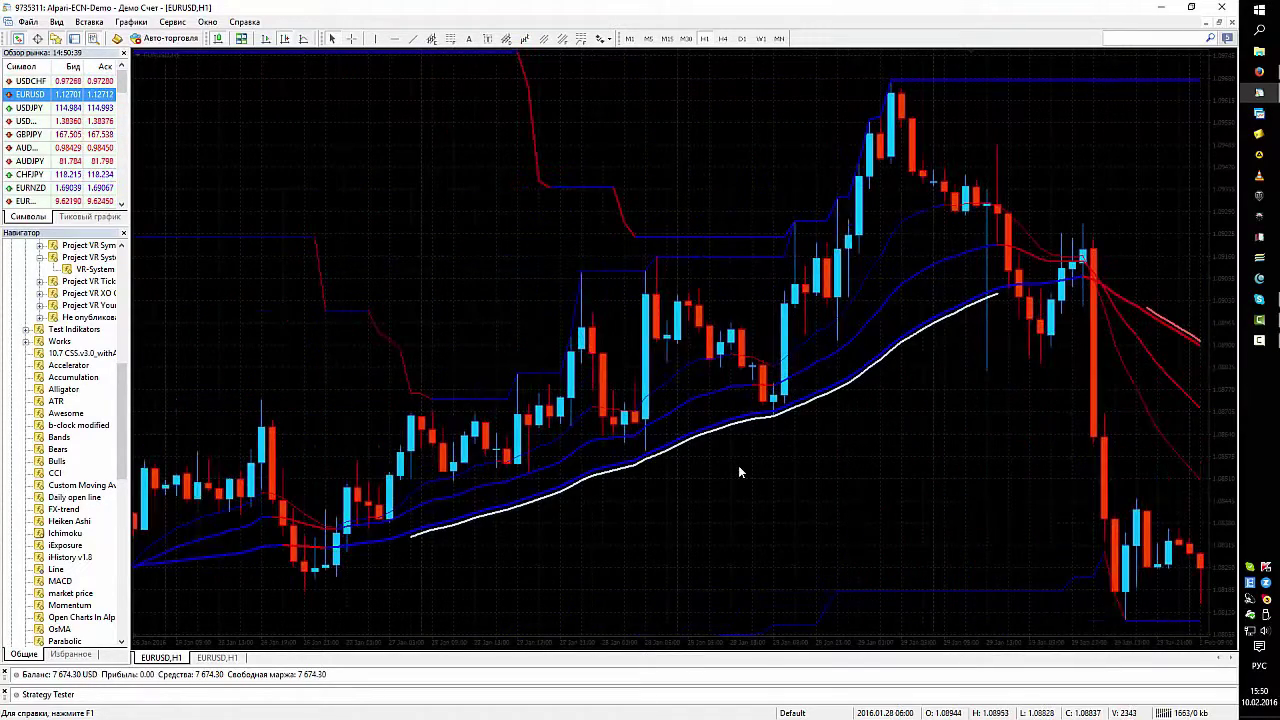
pyautogui.scroll(3, 738, 465)
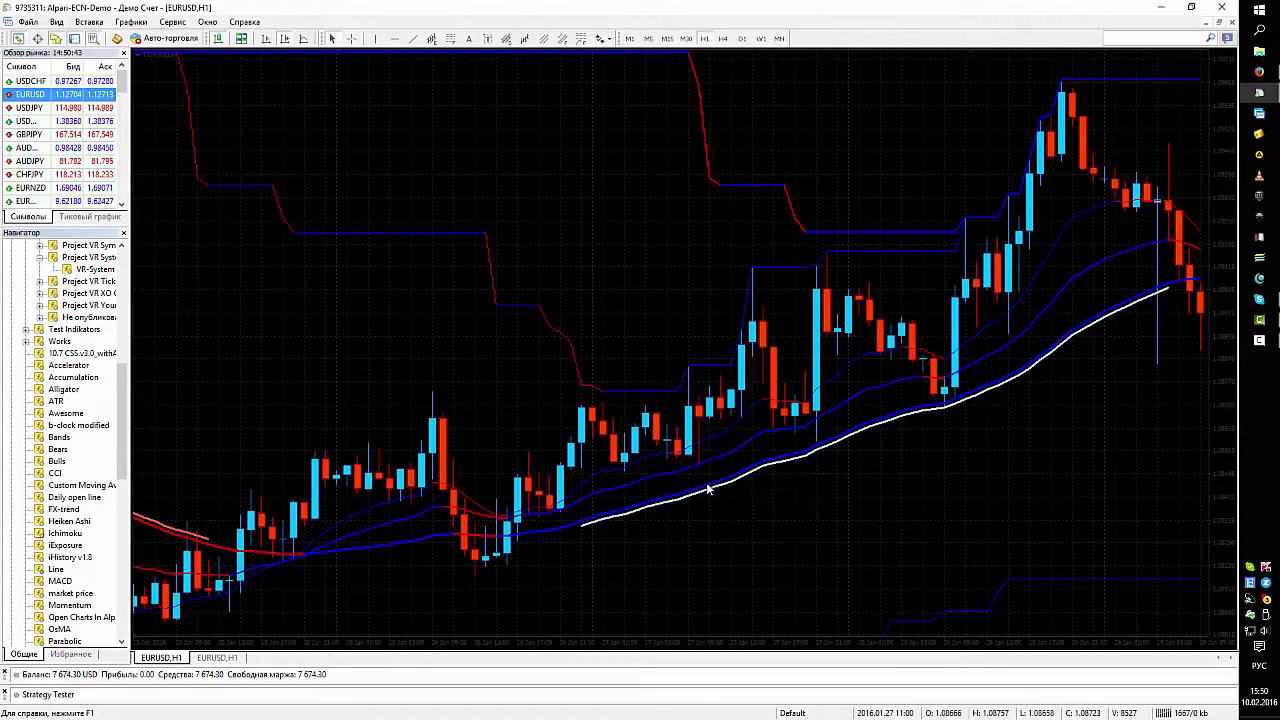
pyautogui.moveTo(706, 487)
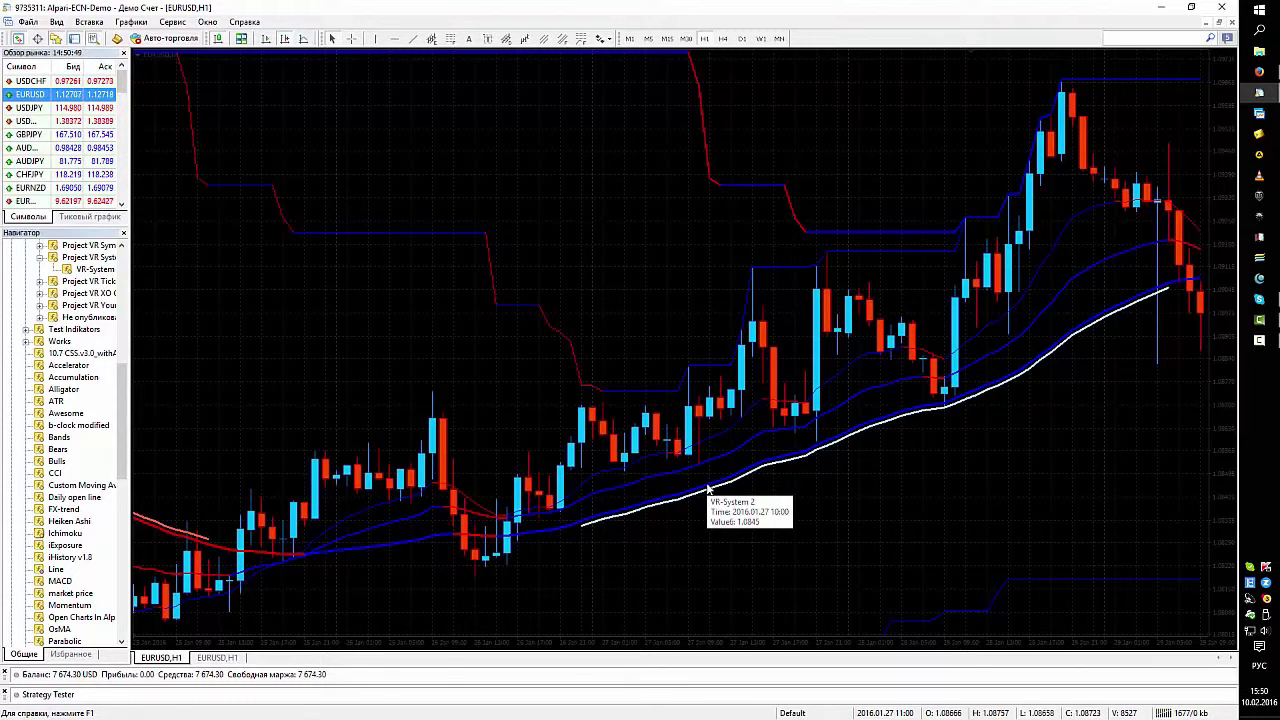
pyautogui.scroll(-5, 718, 513)
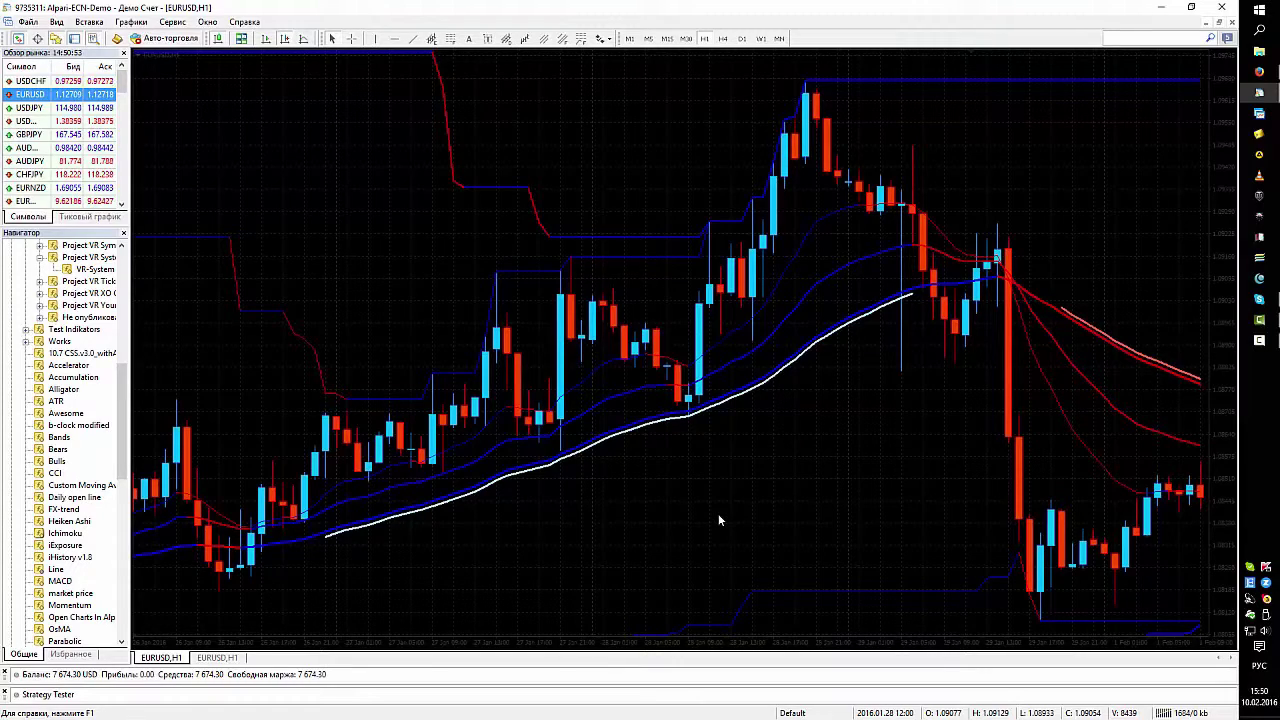
pyautogui.scroll(10, 721, 514)
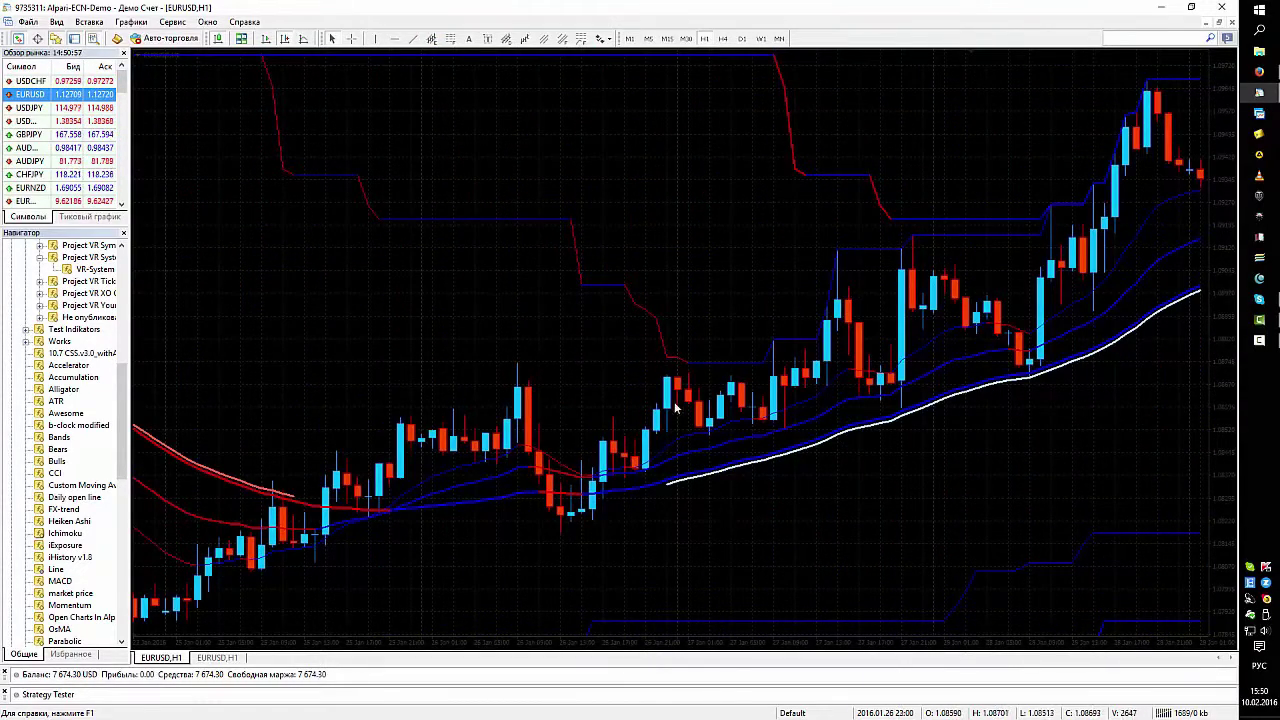
pyautogui.scroll(-2, 772, 415)
pyautogui.scroll(-5, 772, 415)
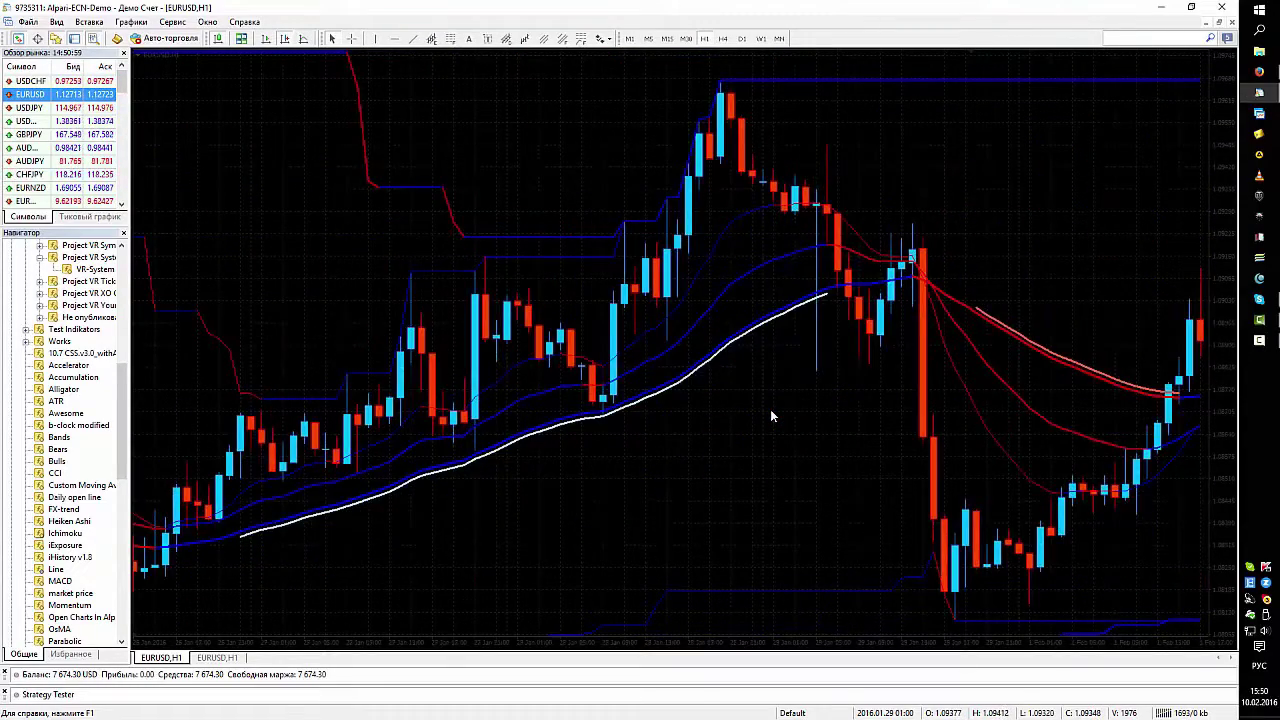
pyautogui.scroll(-2, 771, 415)
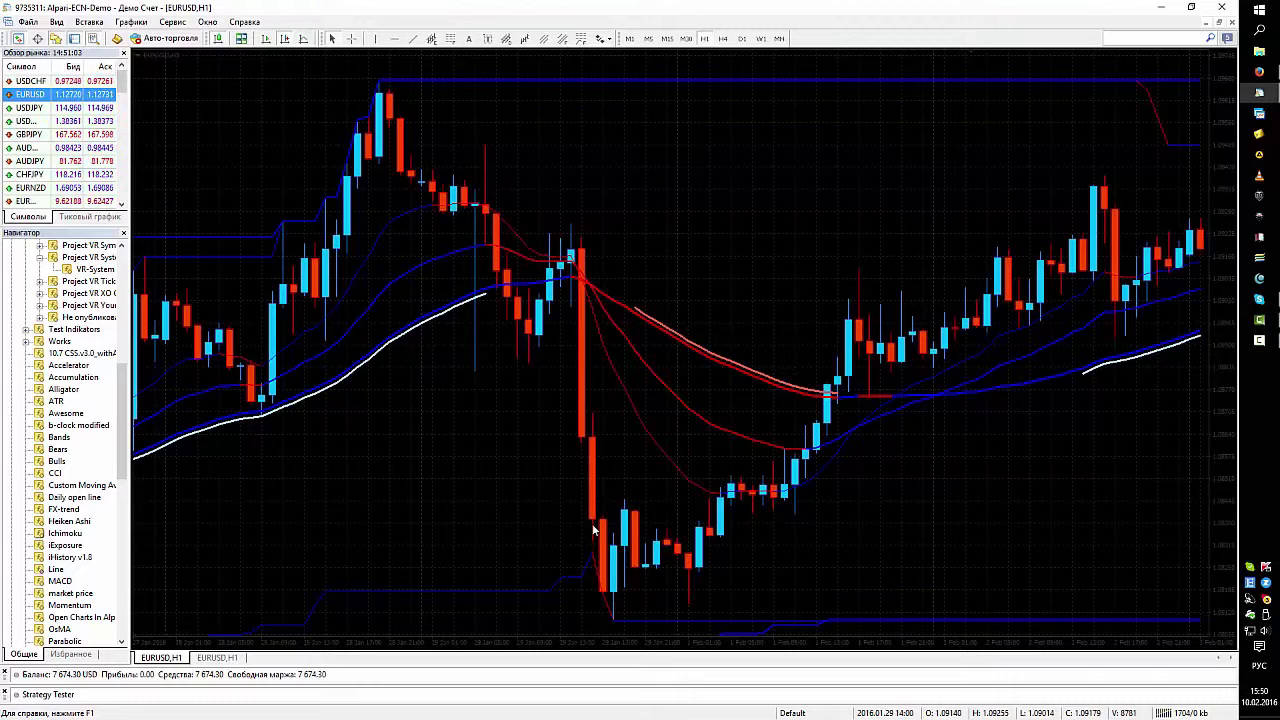
# Step: Examine the 1 February morning H1 candles with the crosshair and measure from them down to the lower VR-System 2 level
pyautogui.moveTo(752, 485)
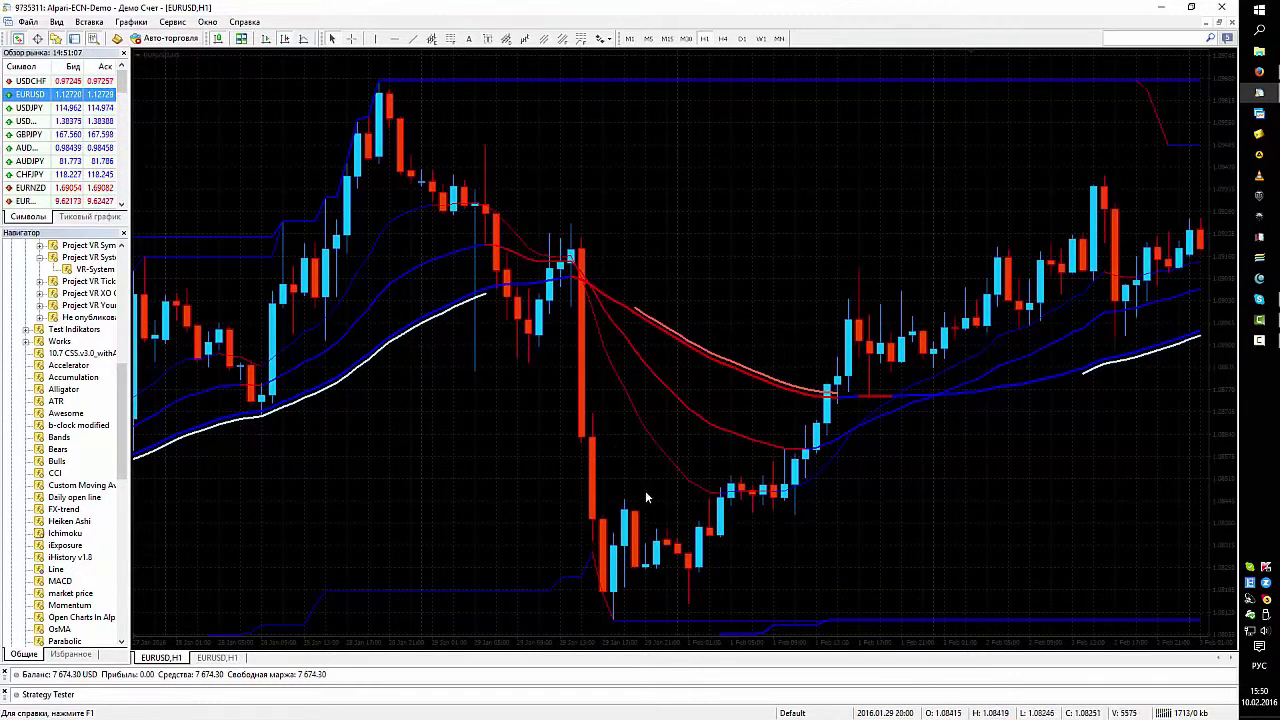
pyautogui.middleClick(688, 494)
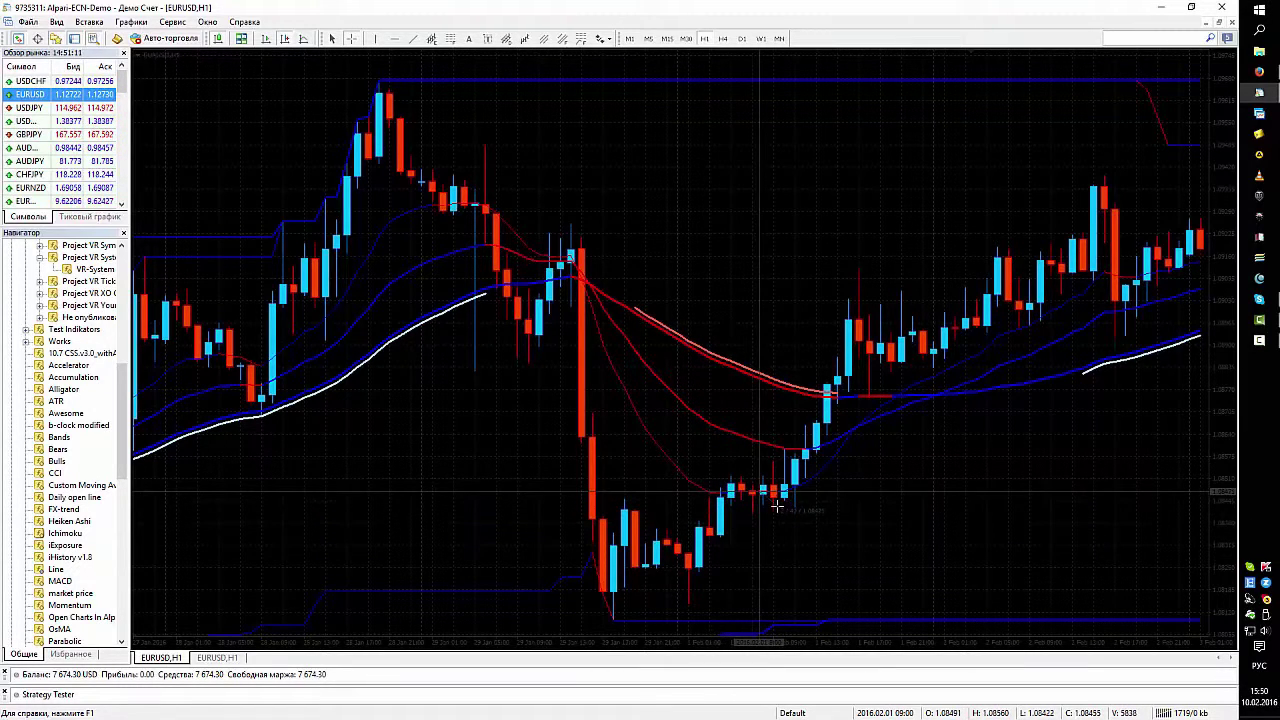
pyautogui.moveTo(777, 506); pyautogui.dragTo(788, 618)
pyautogui.middleClick(745, 513)
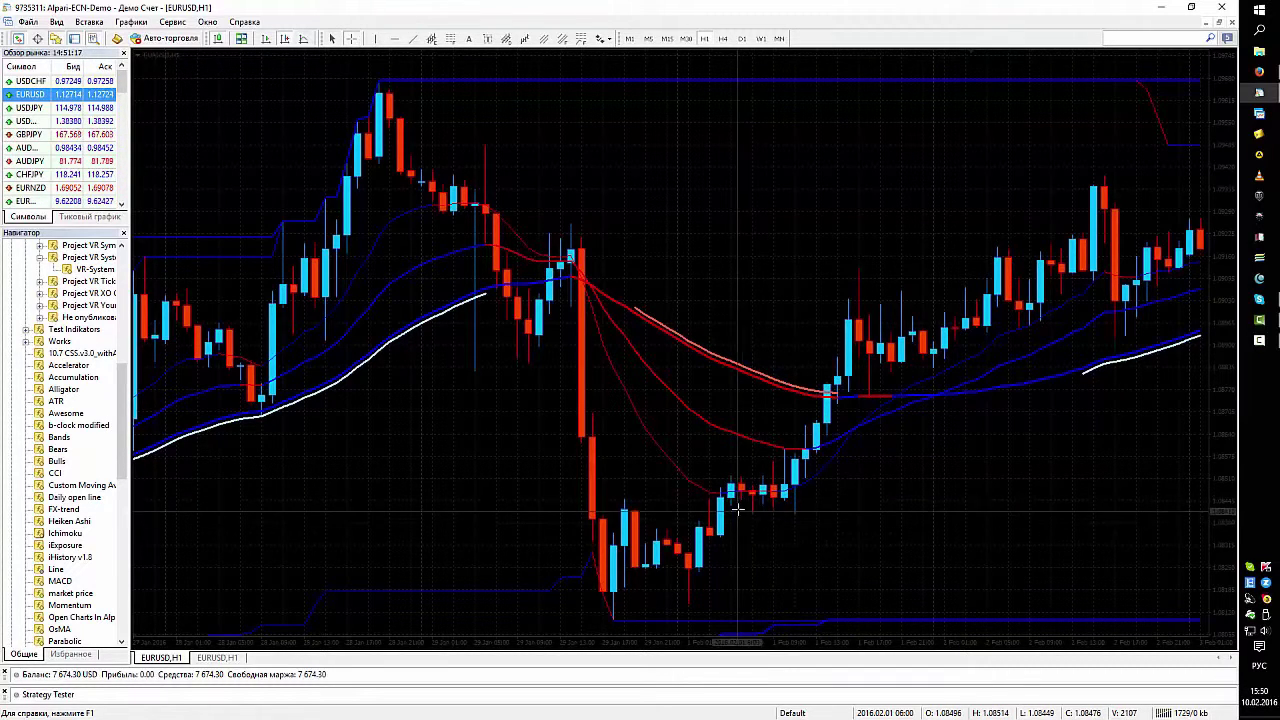
pyautogui.click(771, 489)
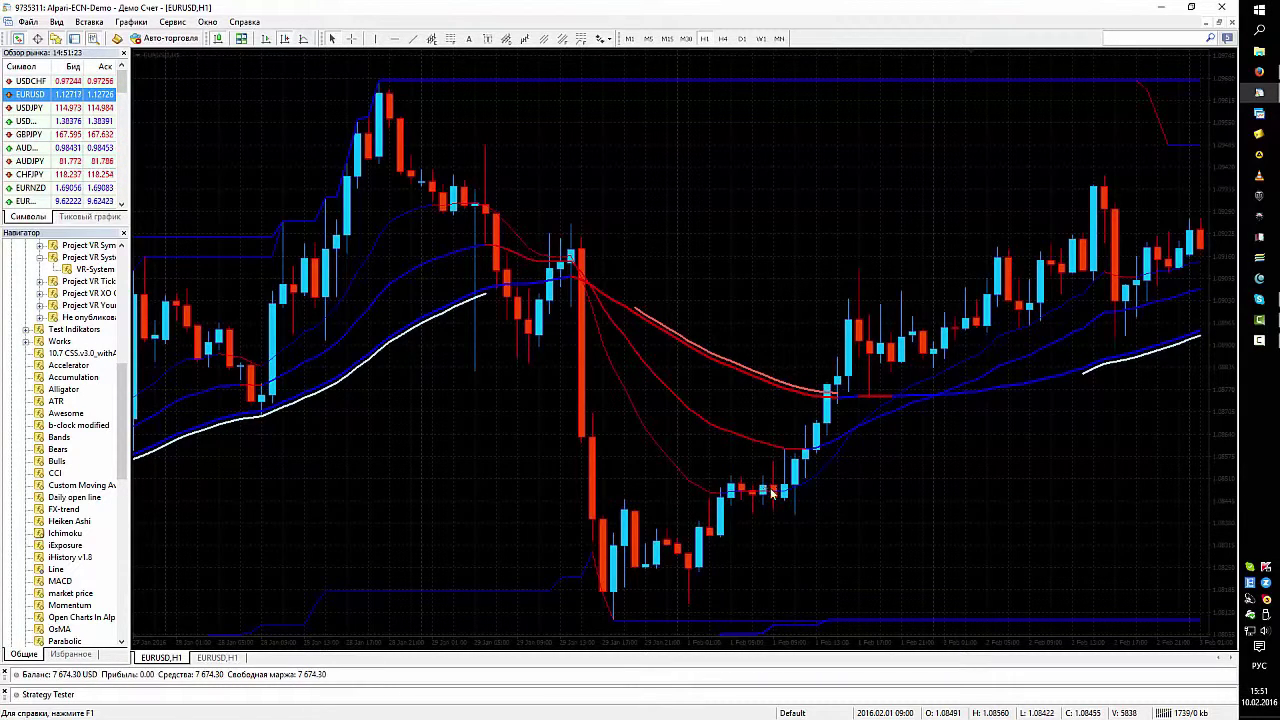
pyautogui.middleClick(771, 489)
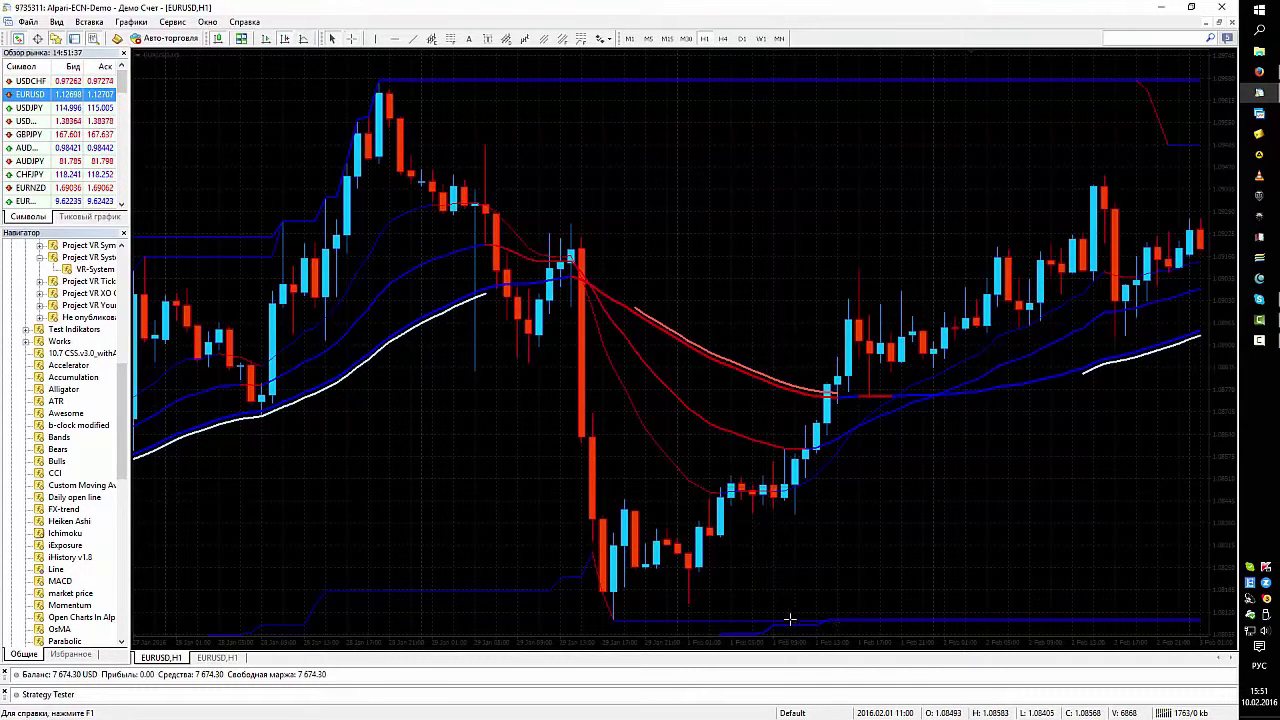
pyautogui.click(772, 583)
# Step: Switch the VR-System 2 chart back to the Daily timeframe and show its most recent candles
pyautogui.click(742, 38)
pyautogui.moveTo(660, 215); pyautogui.dragTo(554, 222)
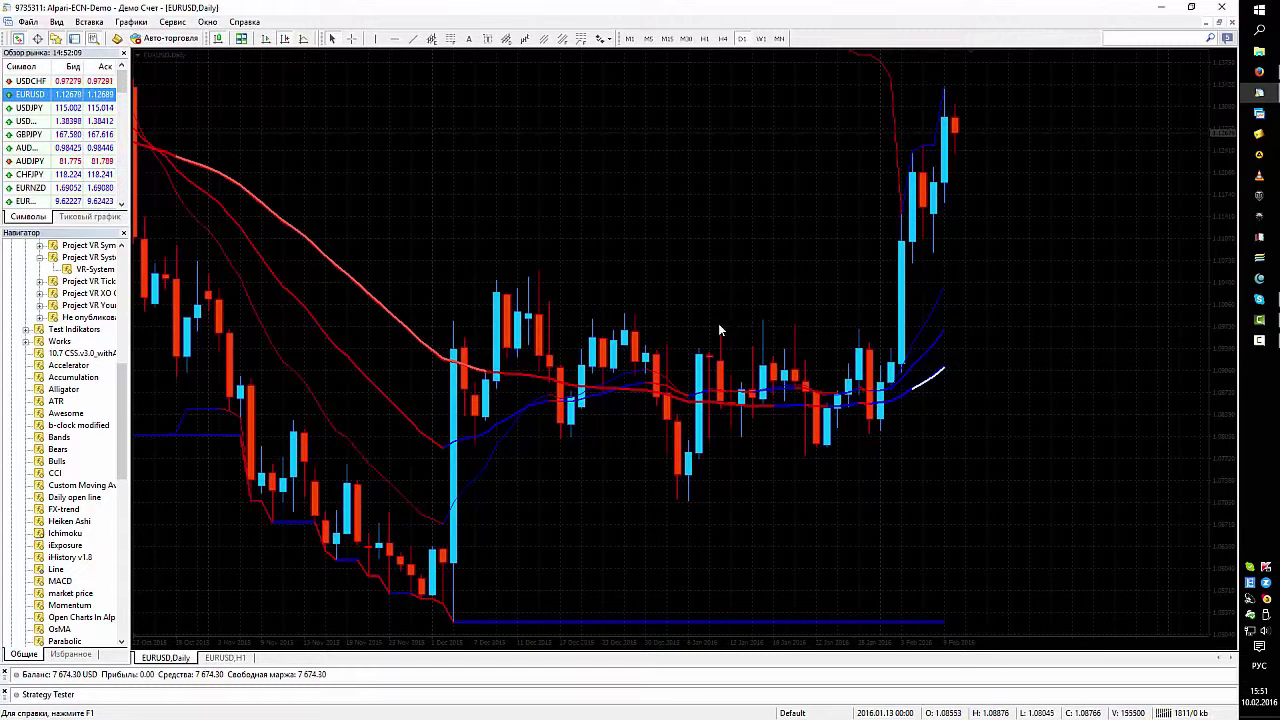
# Step: Switch the VR-System 2 chart from Daily to H1 and bring the 29 January to 3 February candles into view
pyautogui.middleClick(612, 430)
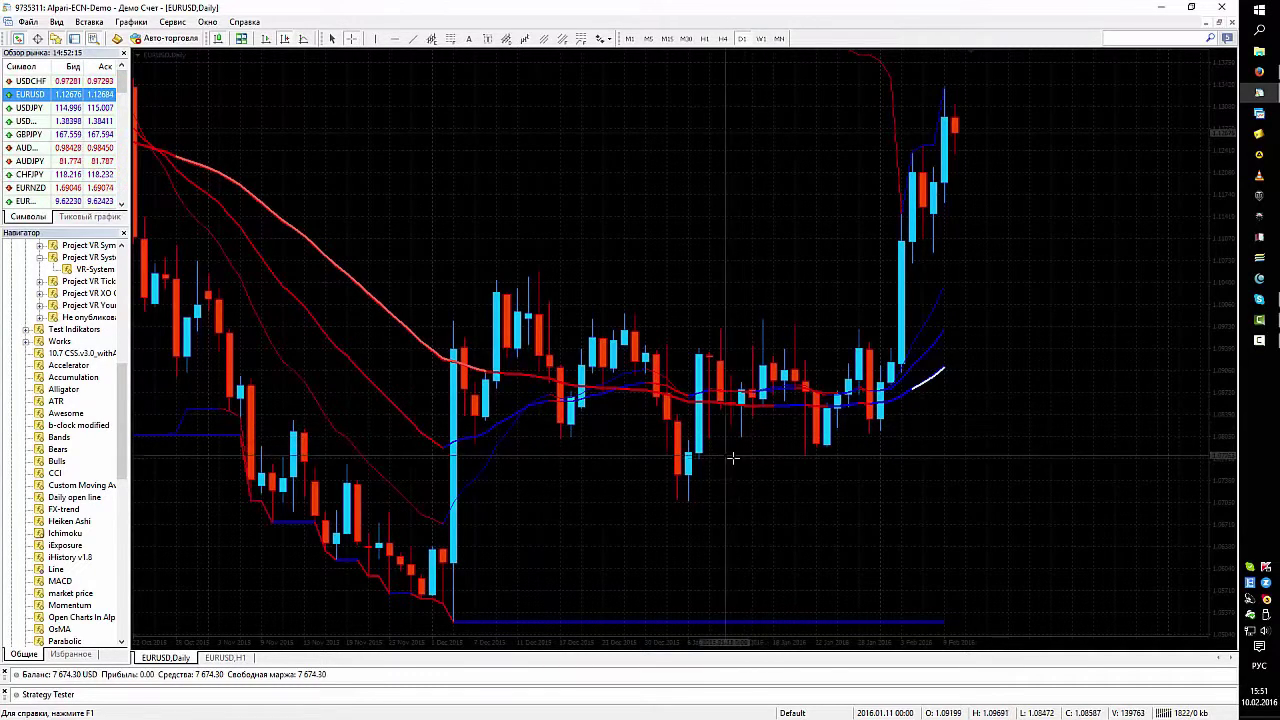
pyautogui.click(704, 38)
pyautogui.scroll(-15, 692, 395)
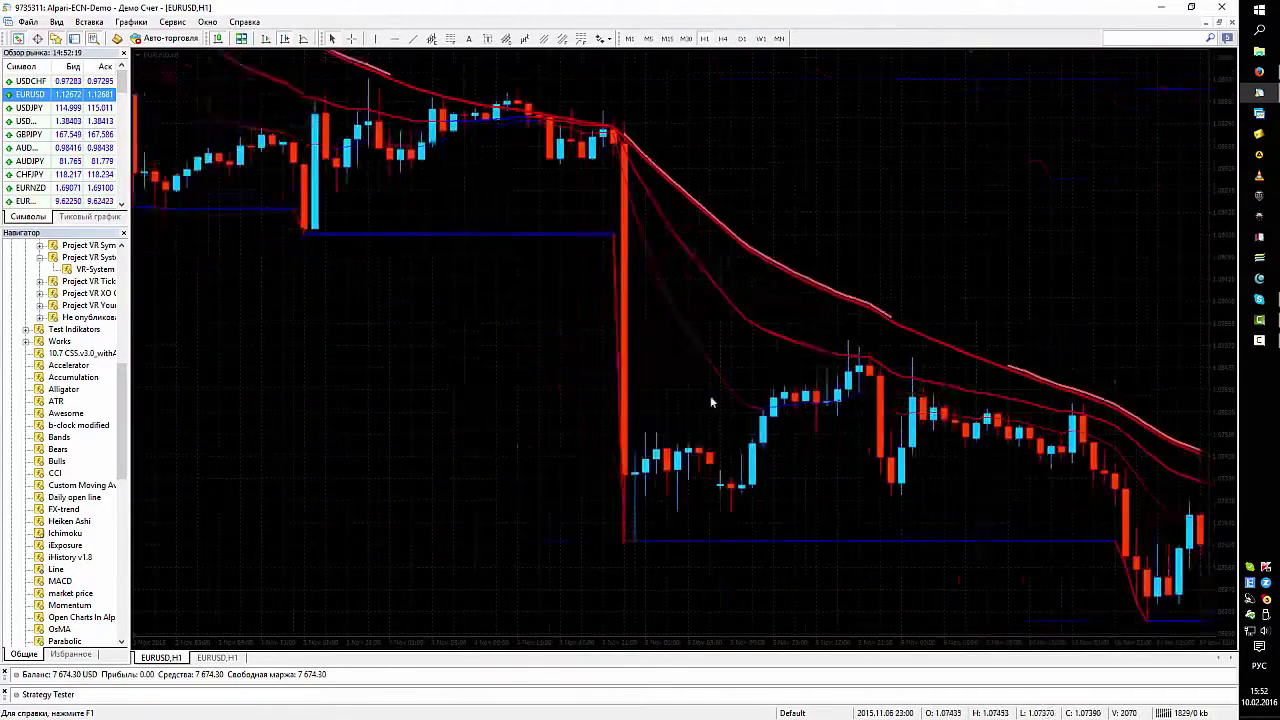
pyautogui.scroll(10, 705, 420)
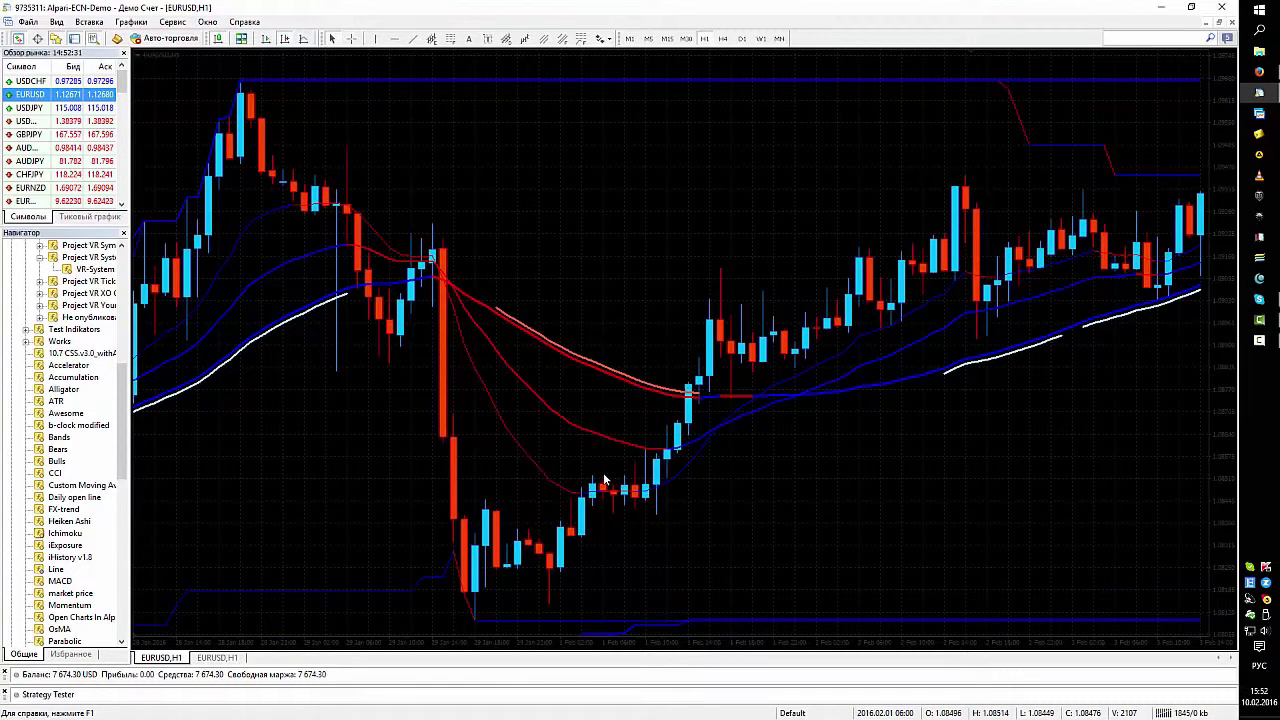
pyautogui.scroll(-2, 603, 478)
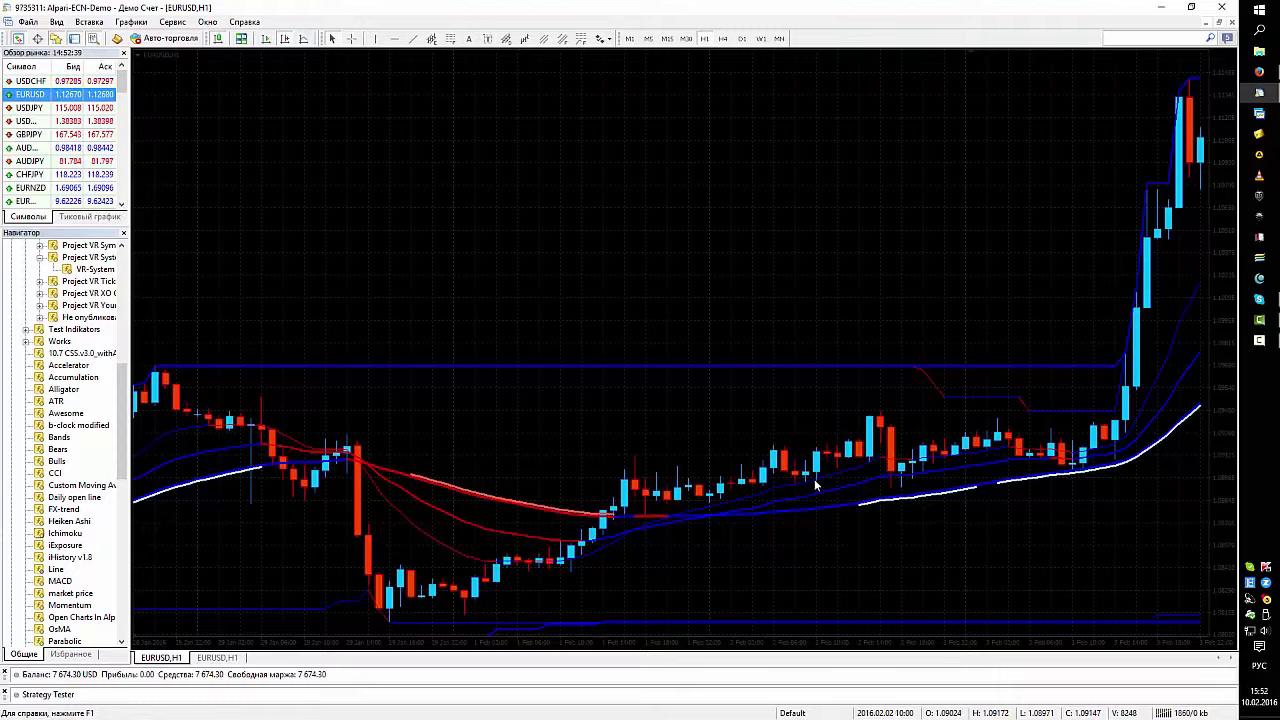
# Step: Examine the 2 February evening H1 pullback with the crosshair and measure from the candle low to the slow VR-System 2 line
pyautogui.moveTo(818, 478)
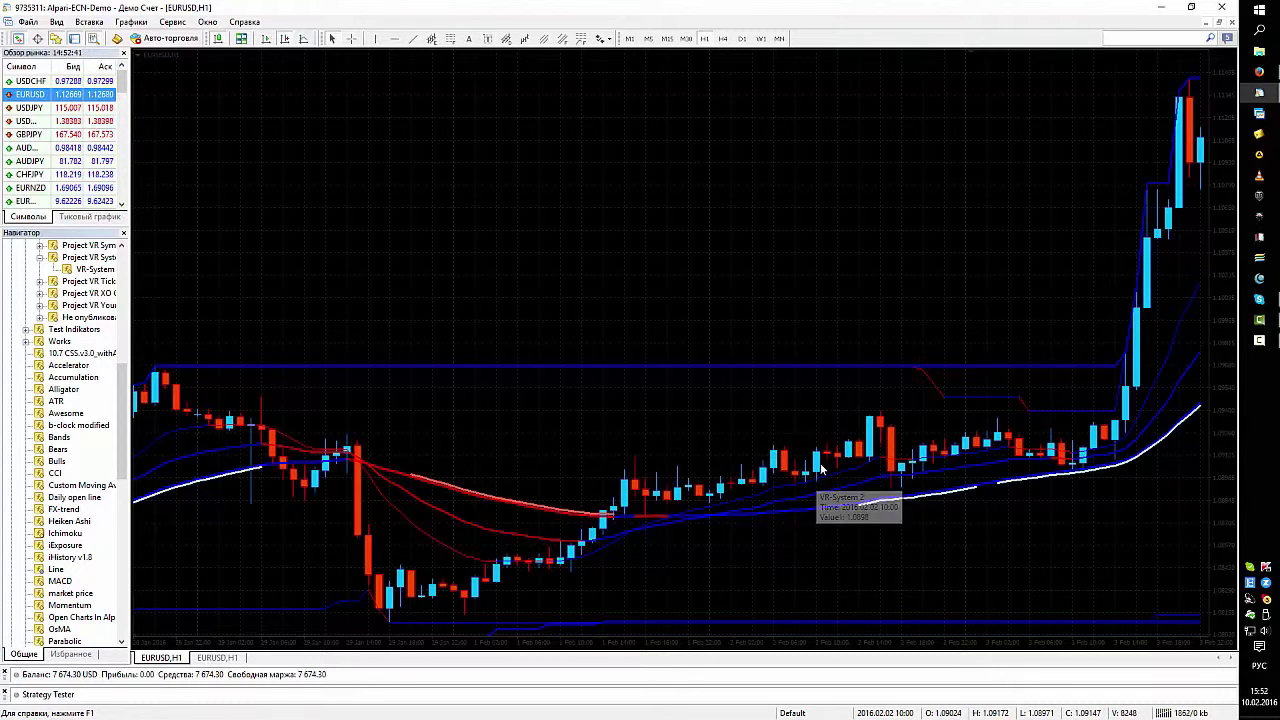
pyautogui.scroll(-3, 818, 468)
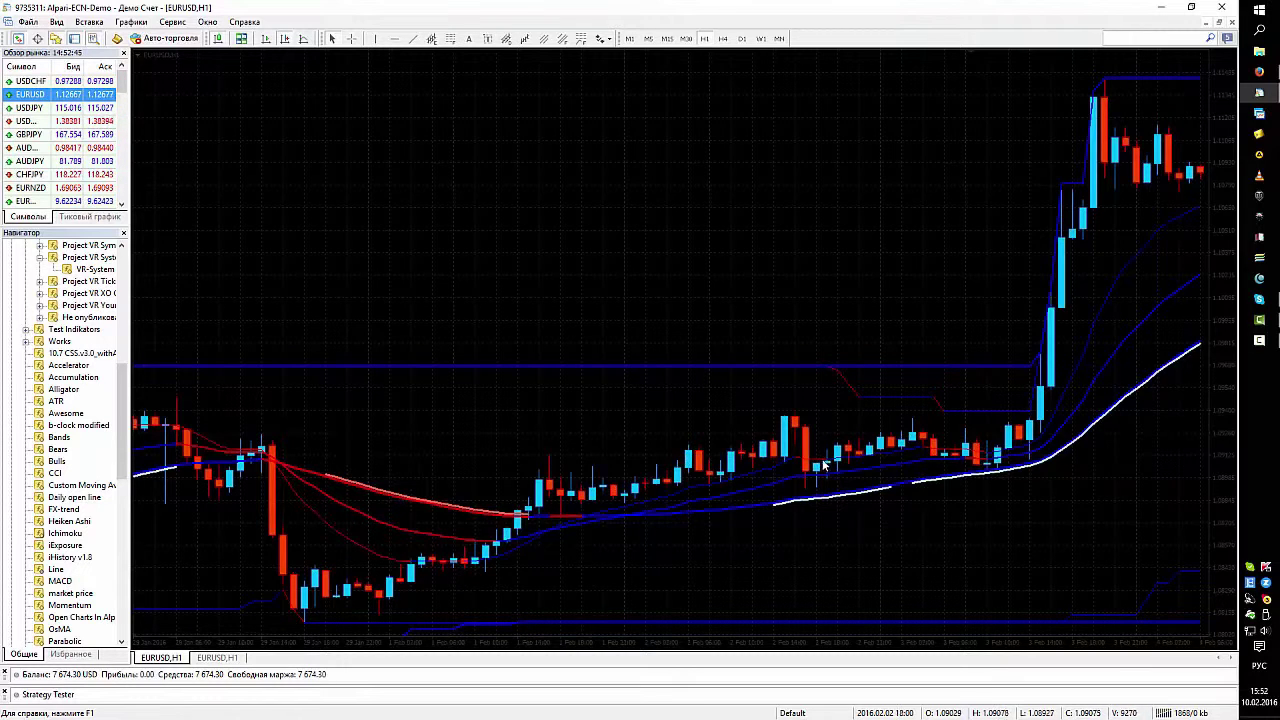
pyautogui.moveTo(838, 453)
pyautogui.middleClick(845, 441)
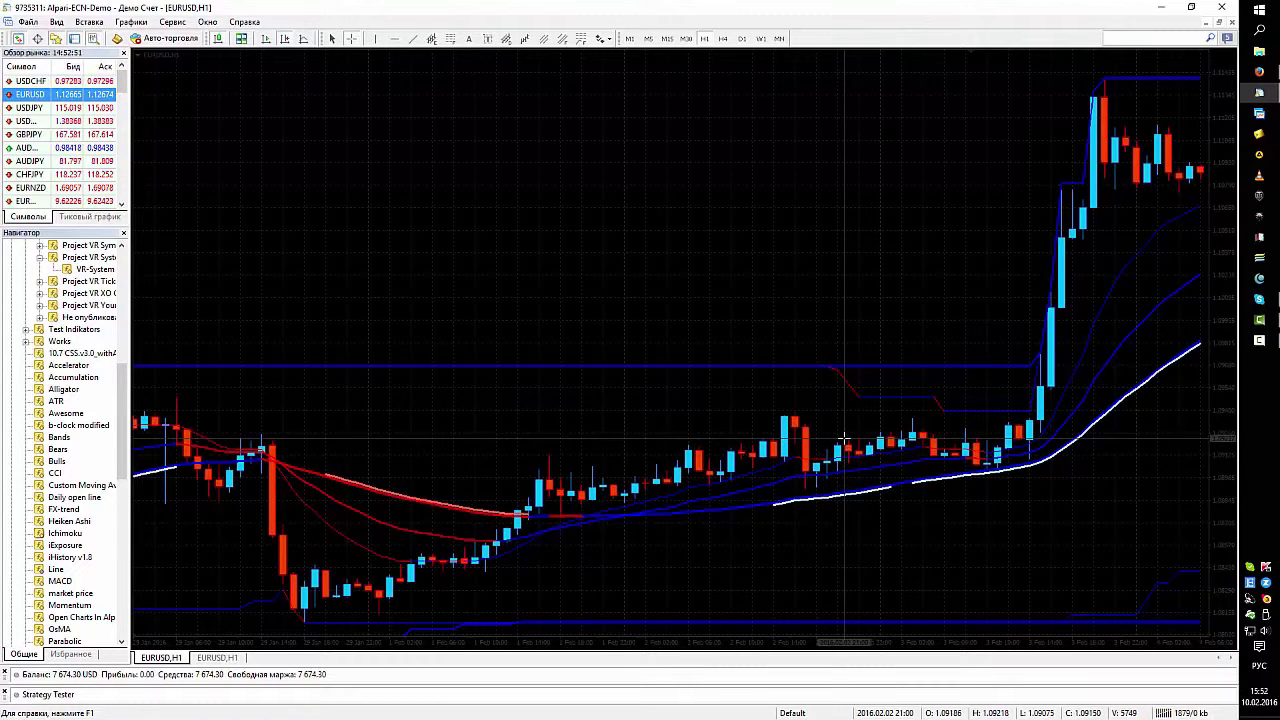
pyautogui.middleClick(845, 440)
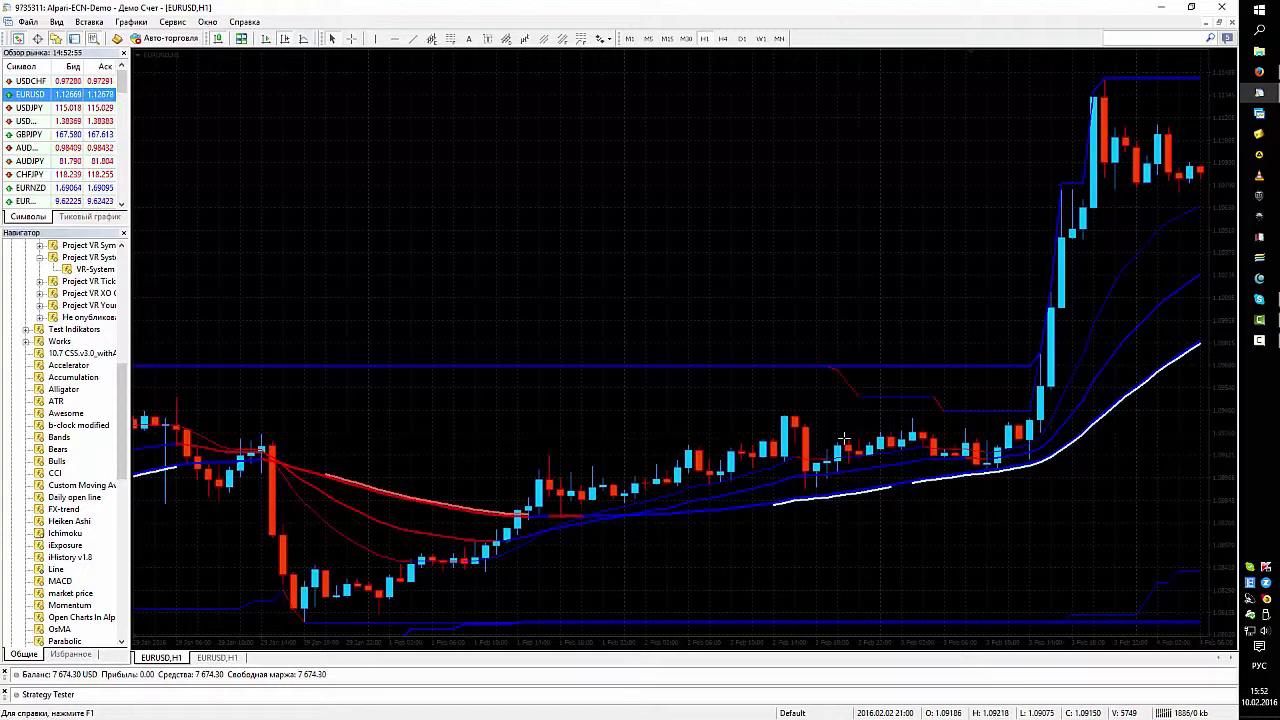
pyautogui.middleClick(820, 508)
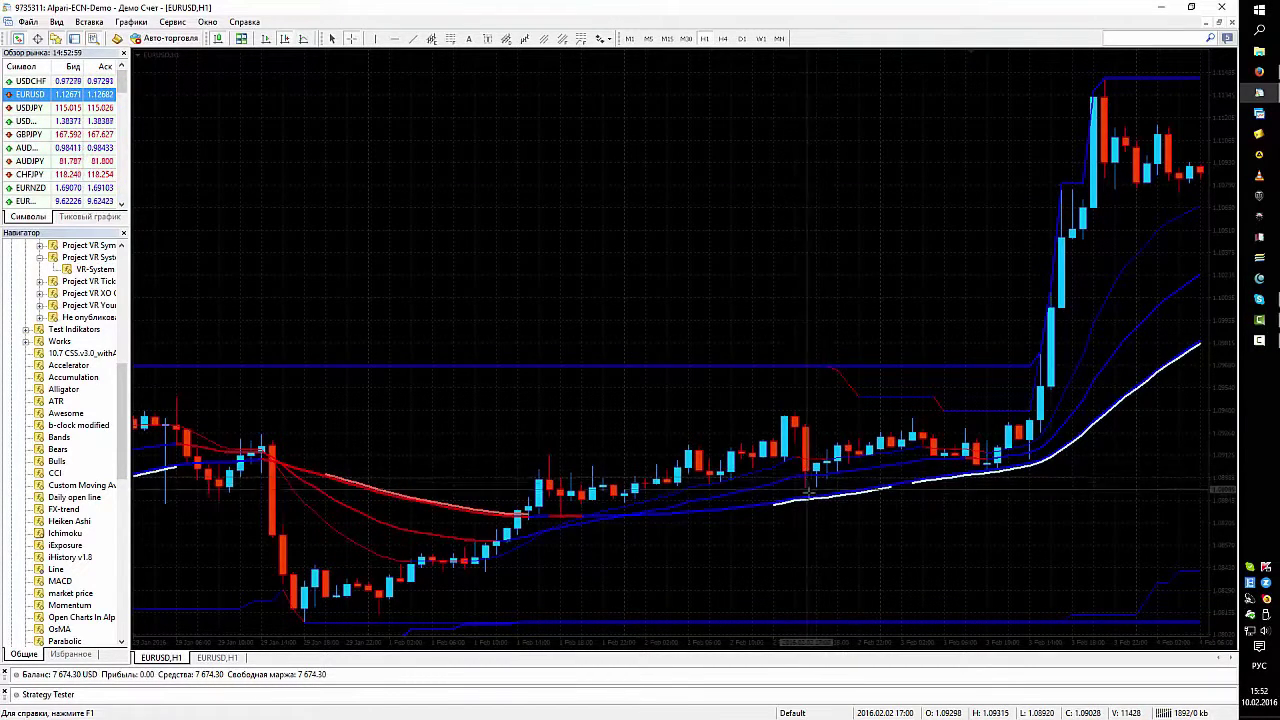
pyautogui.moveTo(808, 493); pyautogui.dragTo(823, 498)
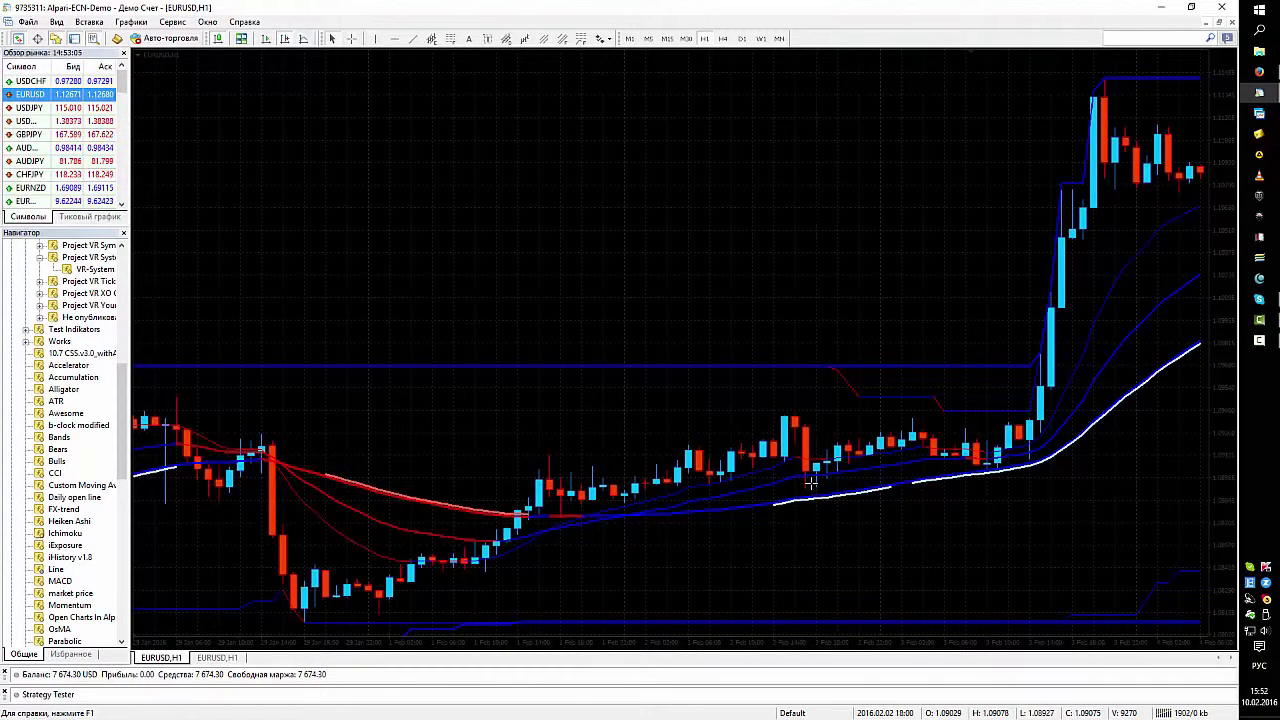
pyautogui.middleClick(811, 484)
# Step: Inspect the H1 sideways candles of 2 to 3 February with the crosshair, reading the VR-System 2 value at 2 February 21:00
pyautogui.scroll(-2, 811, 487)
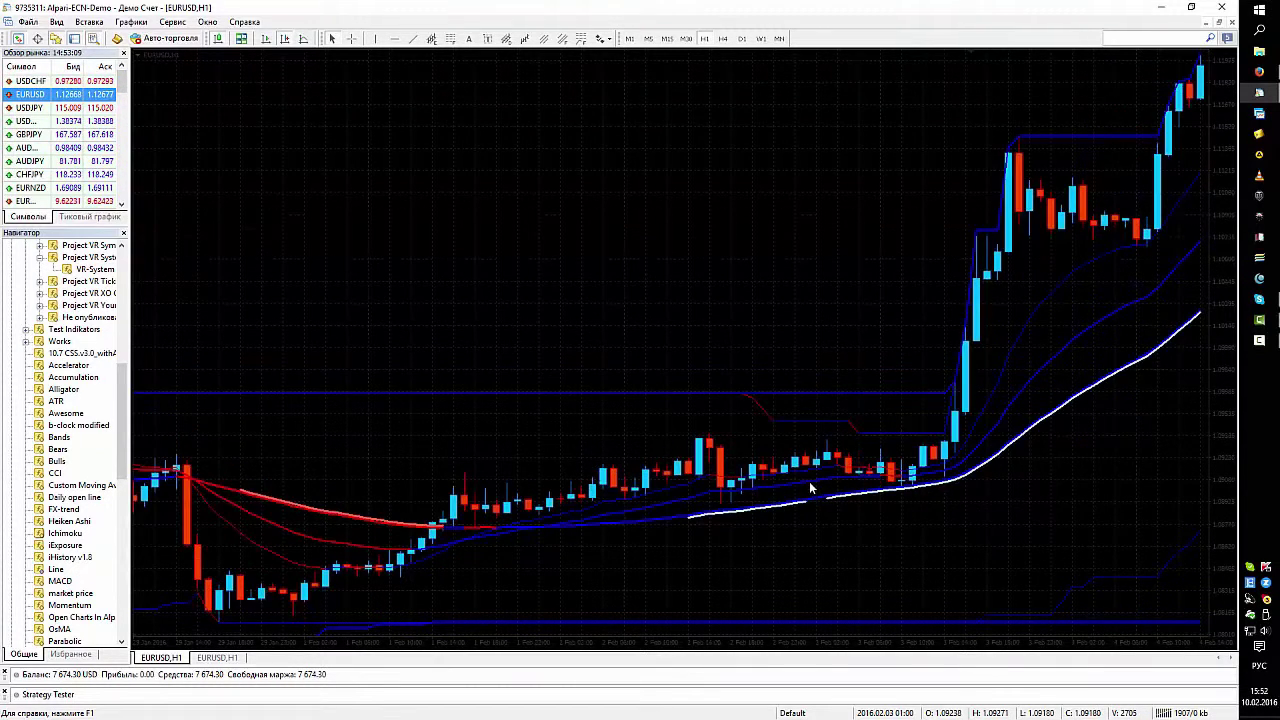
pyautogui.scroll(-2, 811, 487)
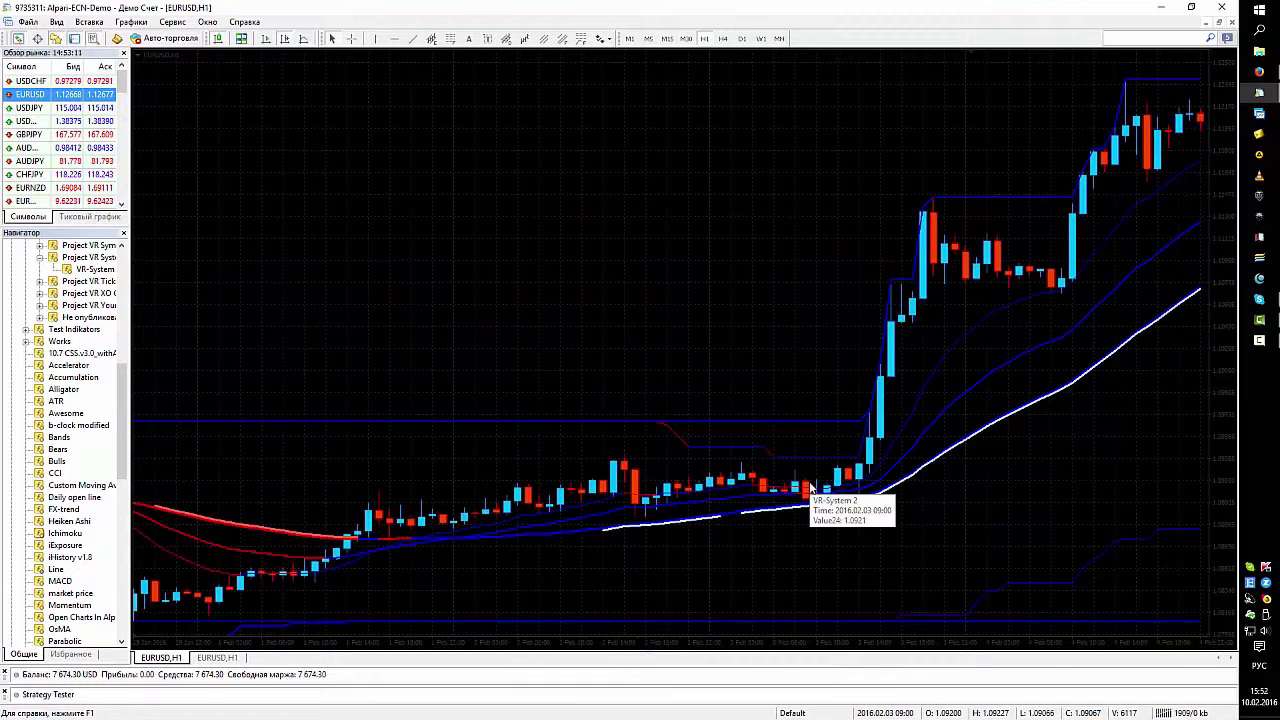
pyautogui.middleClick(705, 486)
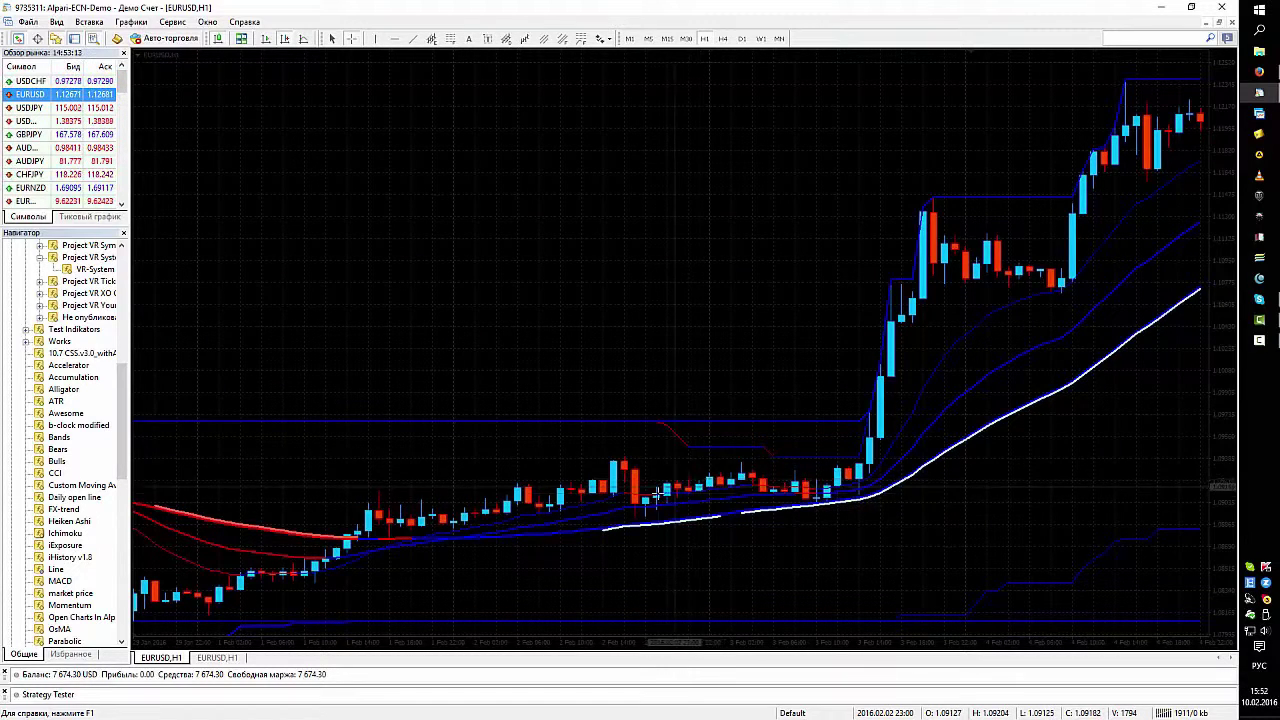
pyautogui.moveTo(677, 486)
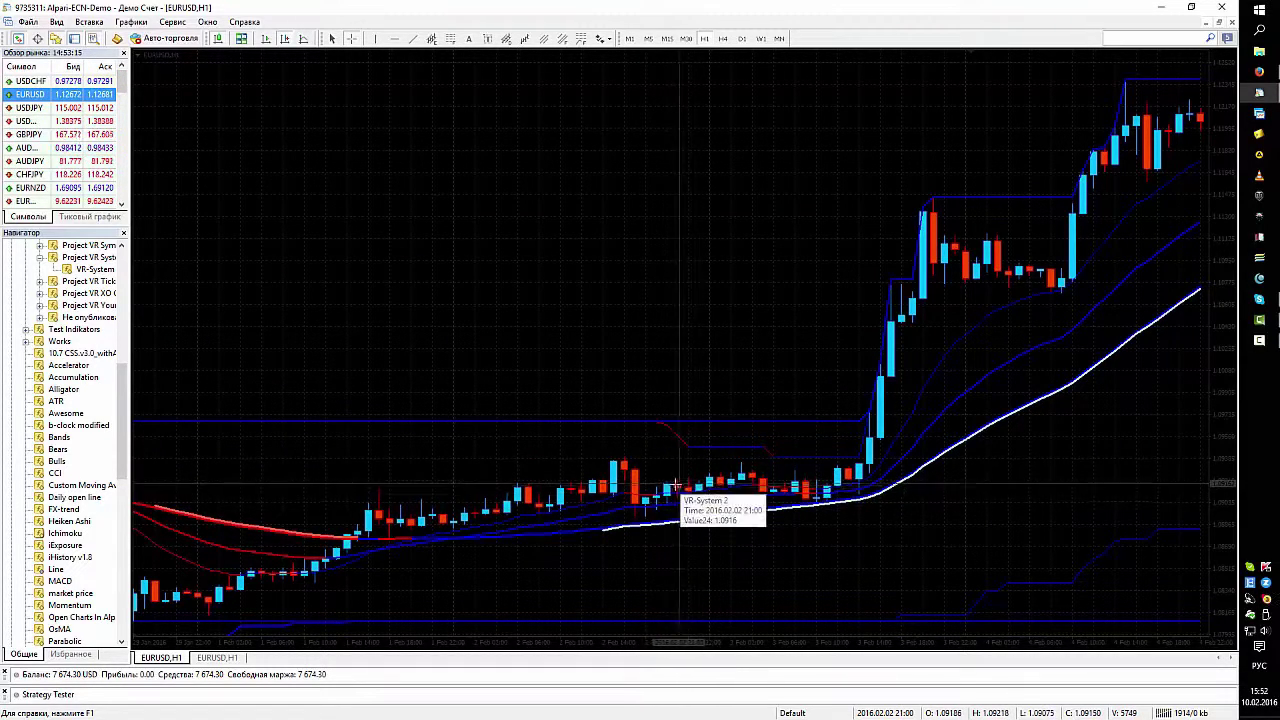
pyautogui.middleClick(698, 484)
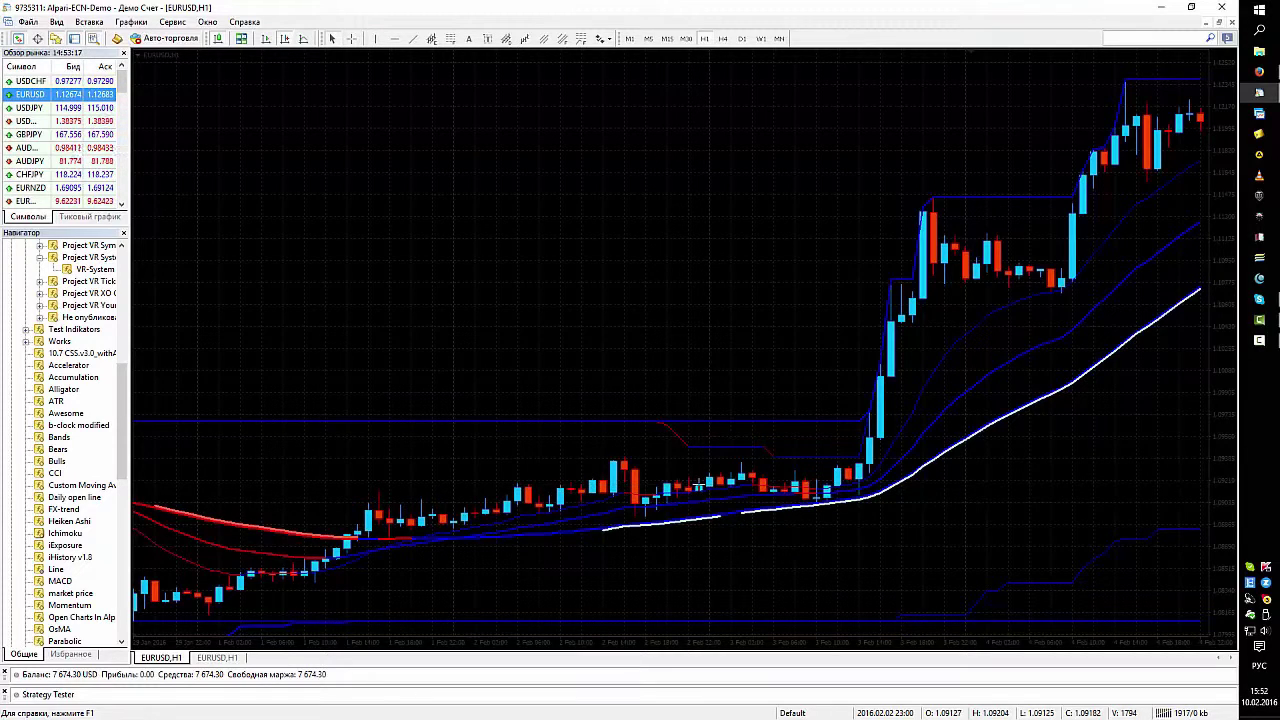
pyautogui.scroll(3, 705, 486)
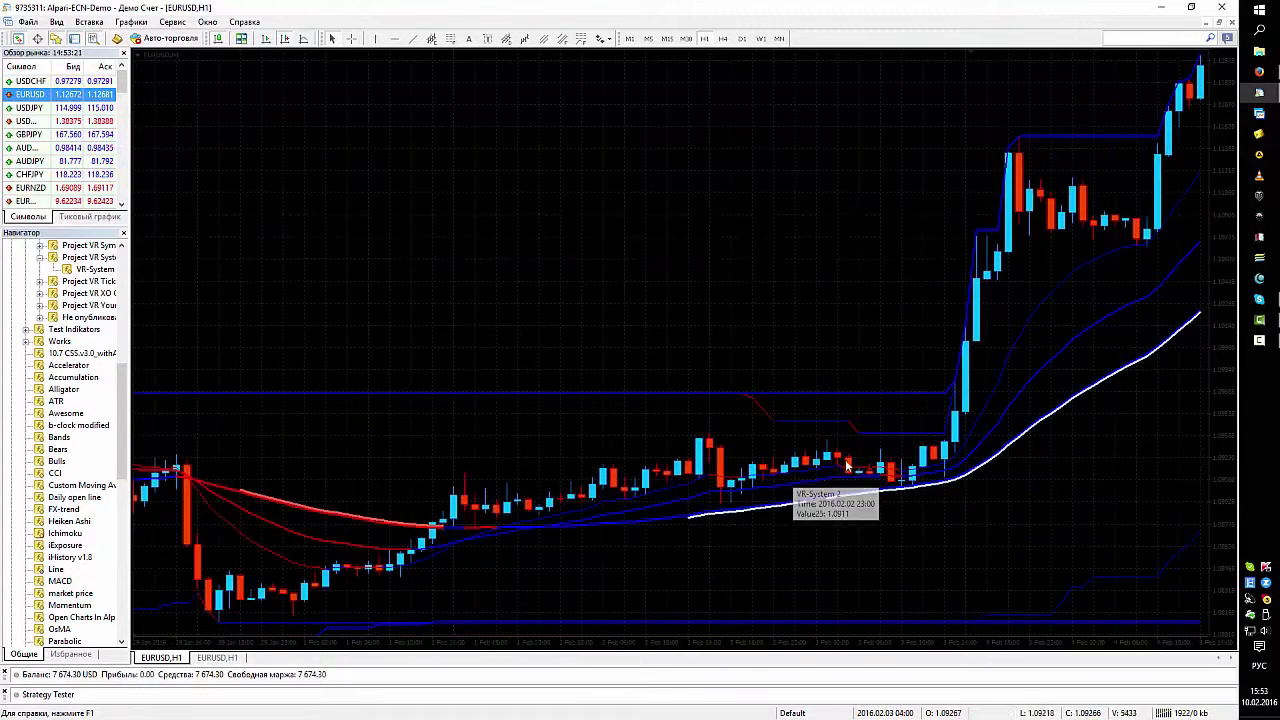
# Step: Compare the H1 price action from 29 January to 4 February with the VR-System 2 lines, checking the date scale around 3 February
pyautogui.scroll(2, 853, 468)
pyautogui.scroll(2, 835, 465)
pyautogui.scroll(-3, 834, 466)
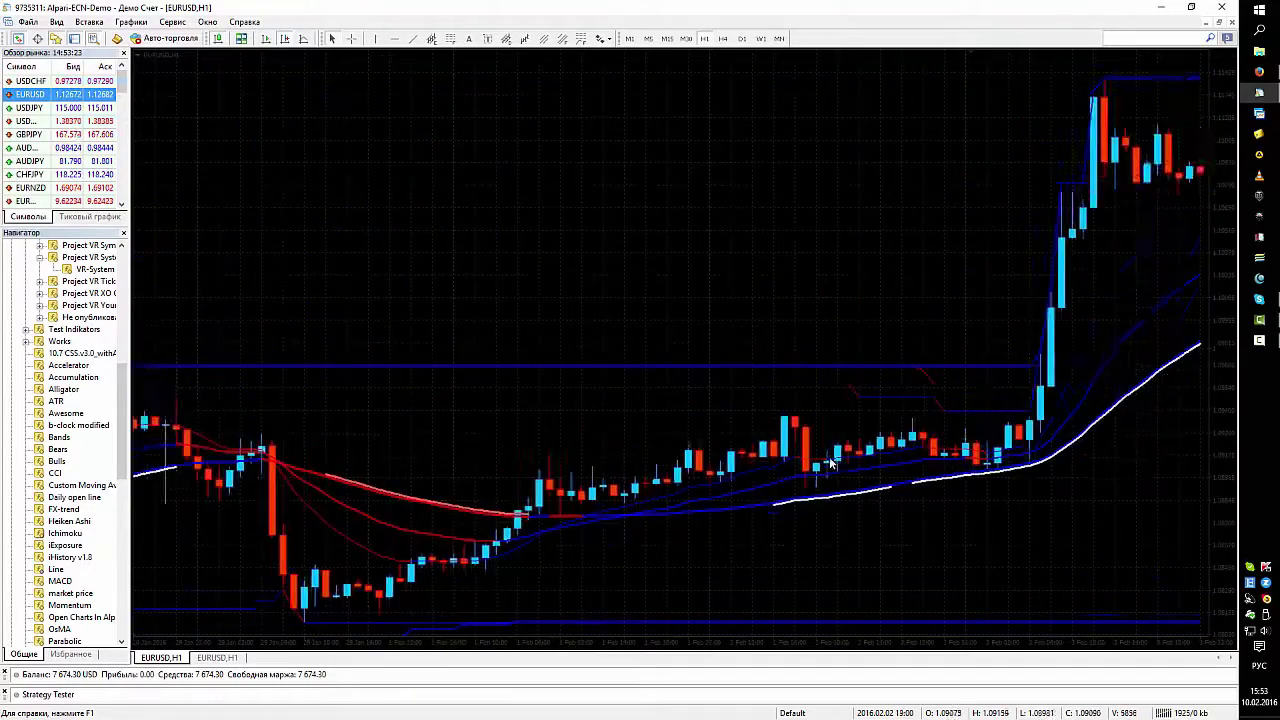
pyautogui.scroll(3, 829, 456)
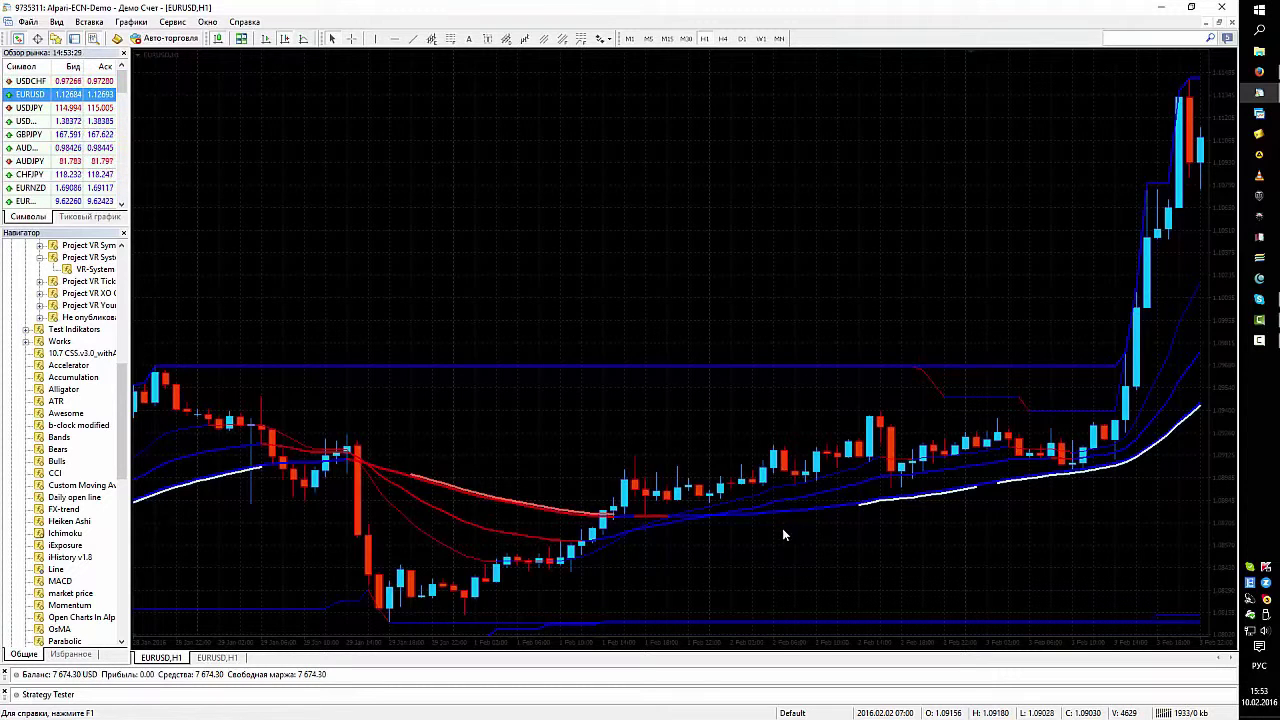
pyautogui.scroll(-2, 782, 528)
pyautogui.middleClick(915, 625)
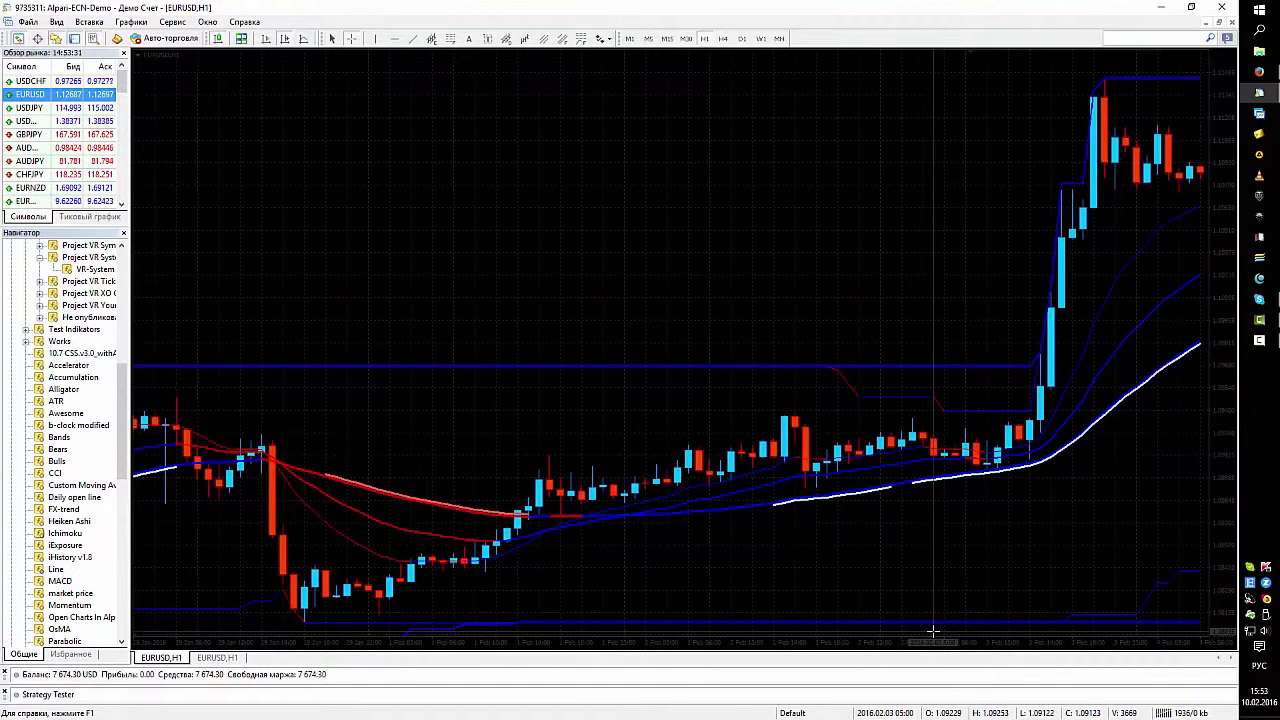
pyautogui.middleClick(932, 632)
pyautogui.scroll(-3, 914, 547)
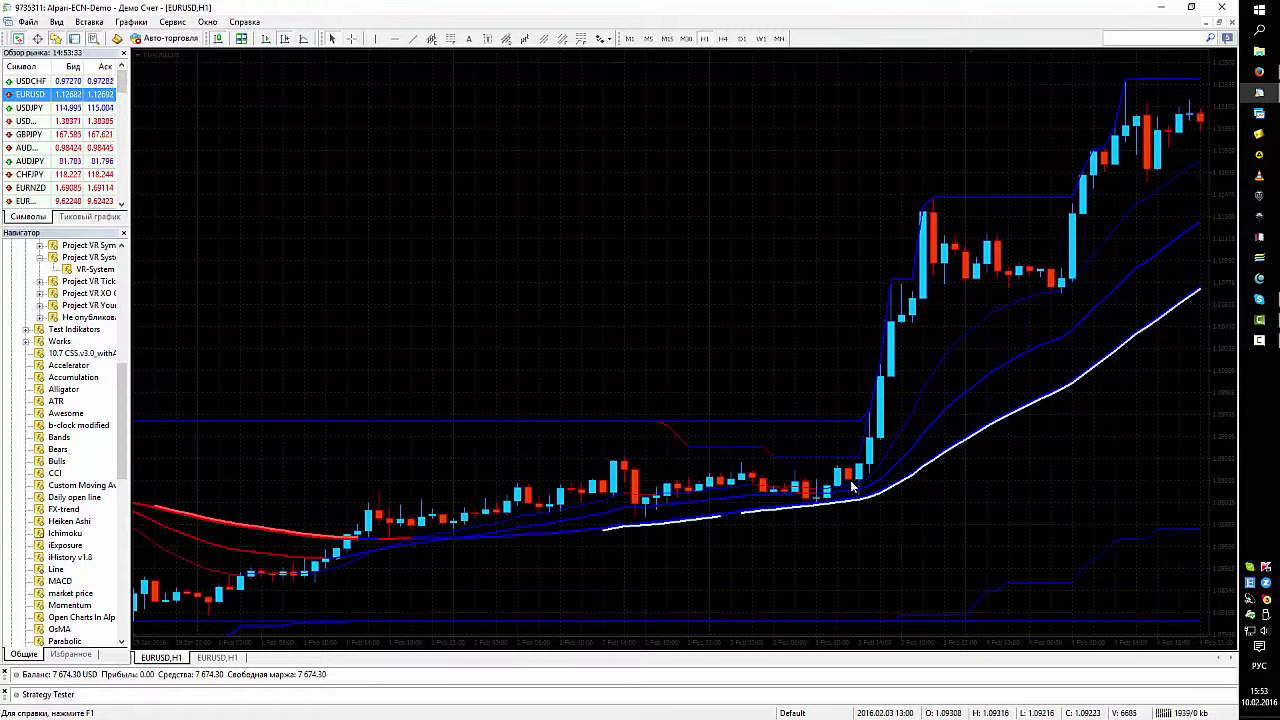
# Step: Inspect the start of the 3 February H1 breakout and the slow VR-System 2 line beneath it with the crosshair
pyautogui.middleClick(852, 487)
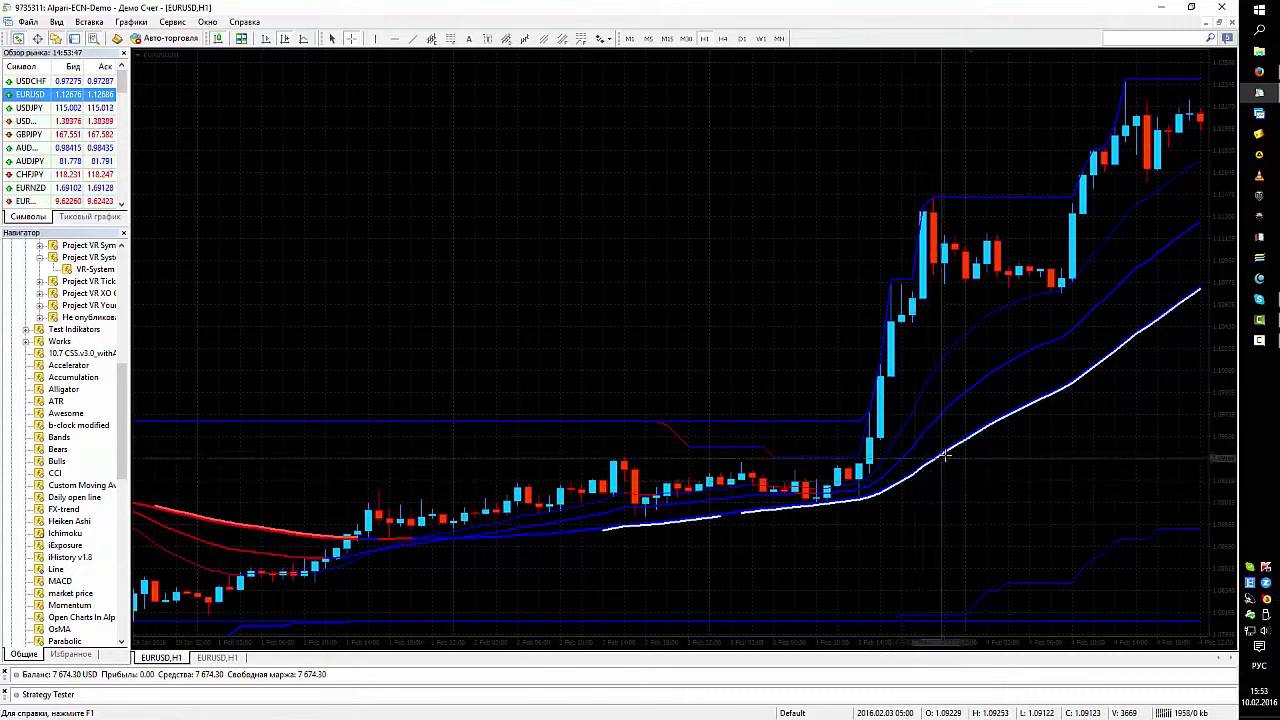
pyautogui.click(952, 503)
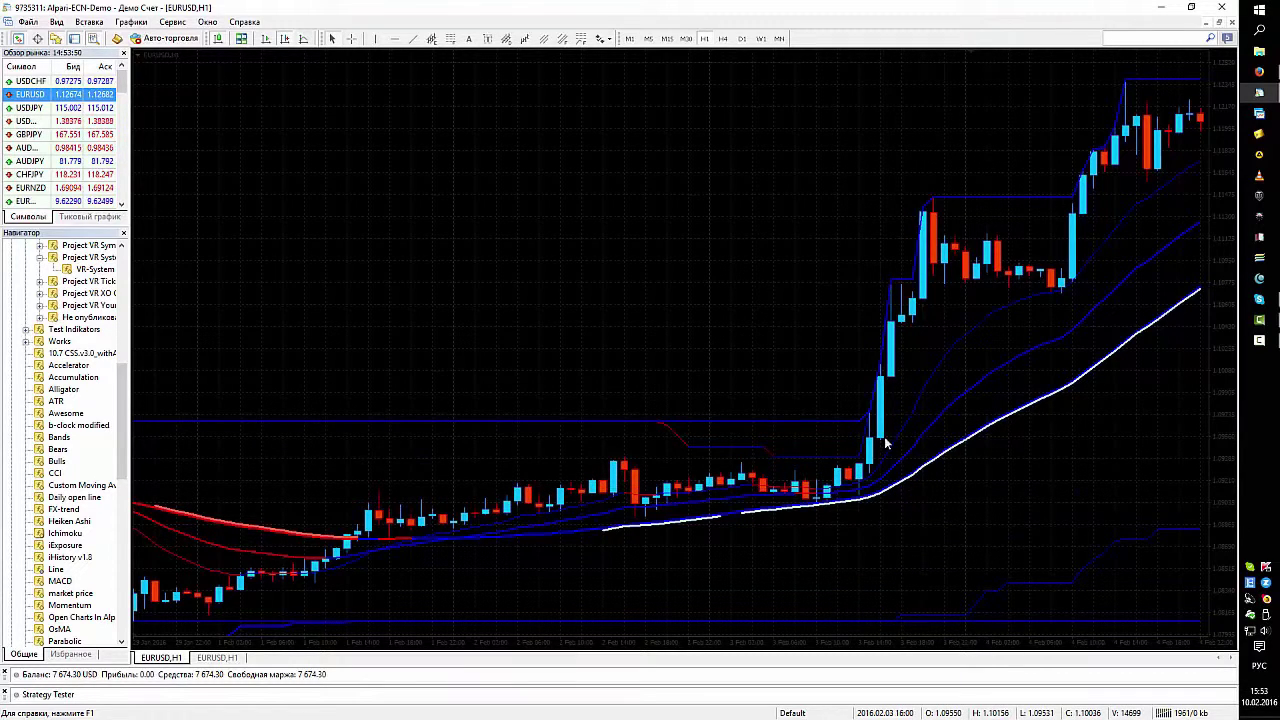
pyautogui.middleClick(874, 500)
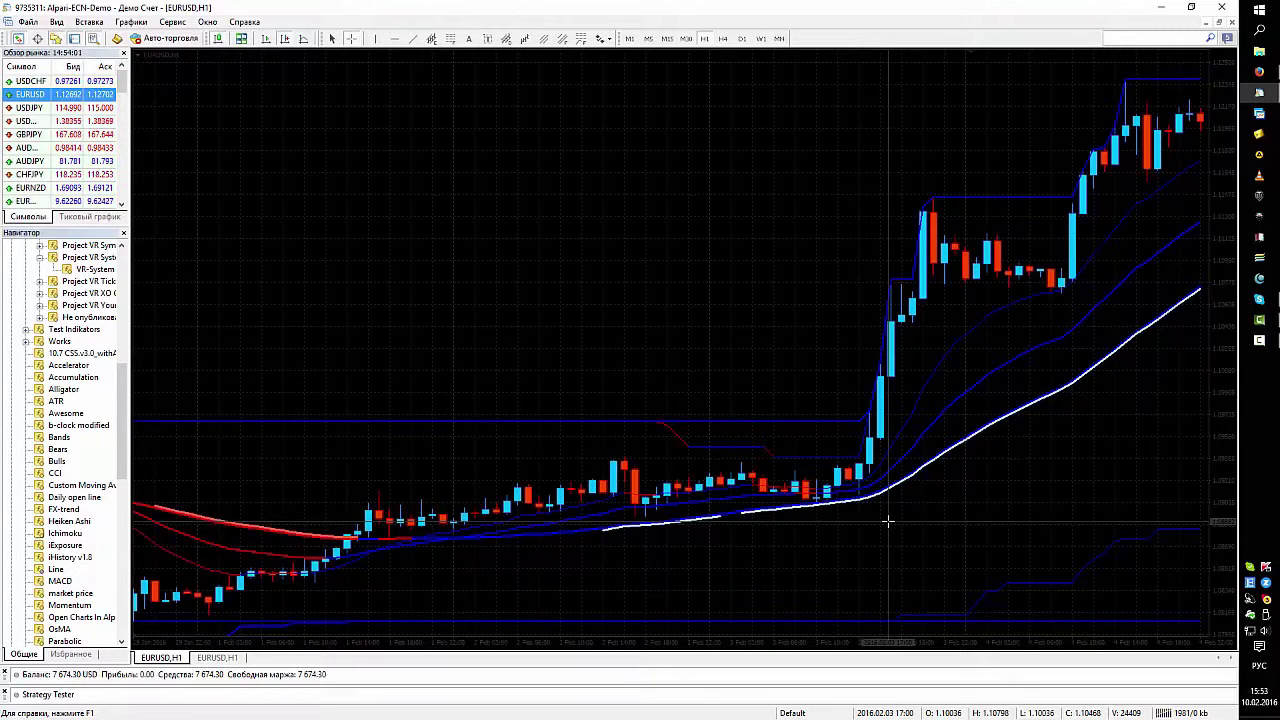
# Step: Follow the H1 rally from 3 February into the 5 to 8 February pullback with the crosshair along the VR-System 2 lines
pyautogui.scroll(-3, 894, 491)
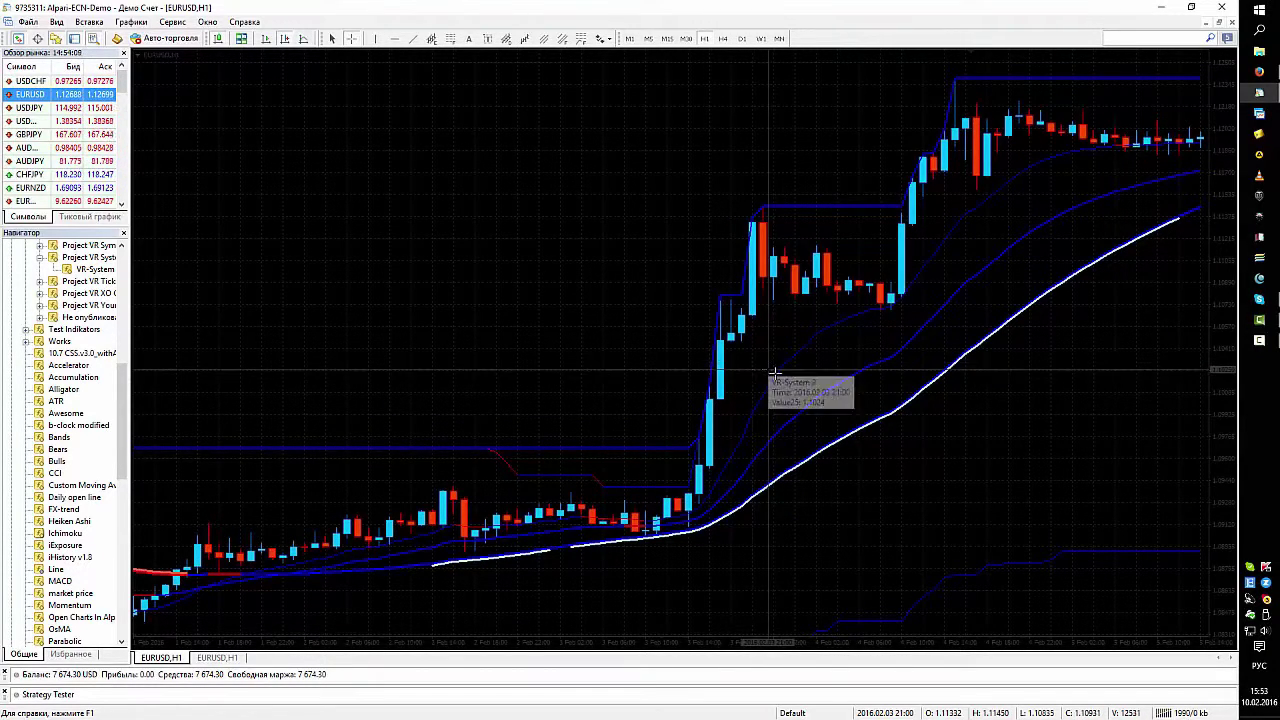
pyautogui.scroll(-2, 808, 440)
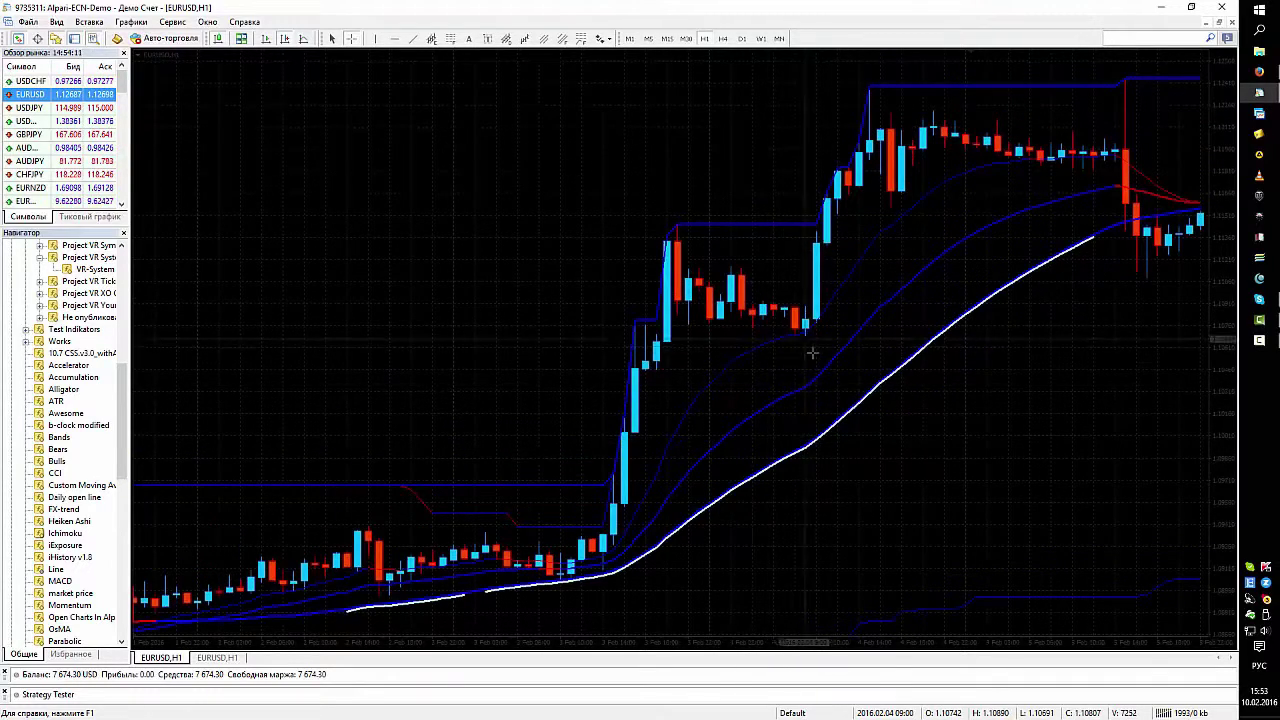
pyautogui.scroll(-3, 818, 352)
pyautogui.scroll(-2, 820, 355)
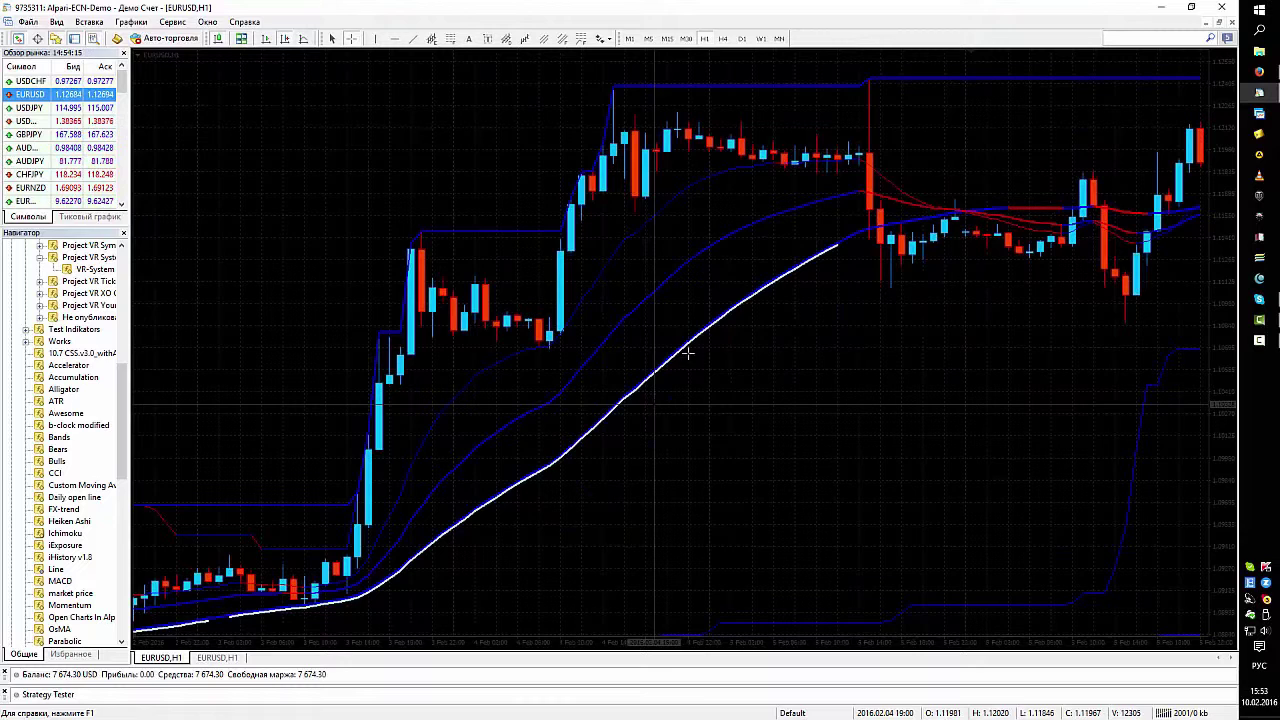
pyautogui.scroll(-2, 880, 300)
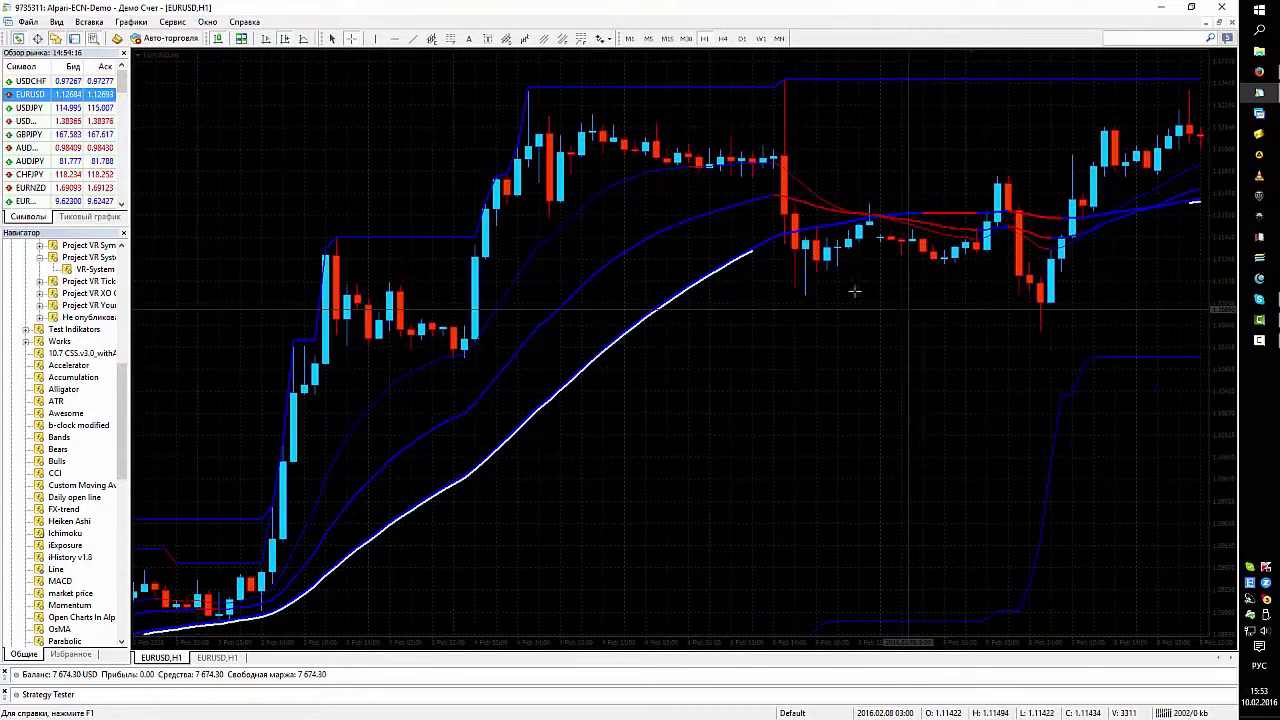
pyautogui.click(808, 331)
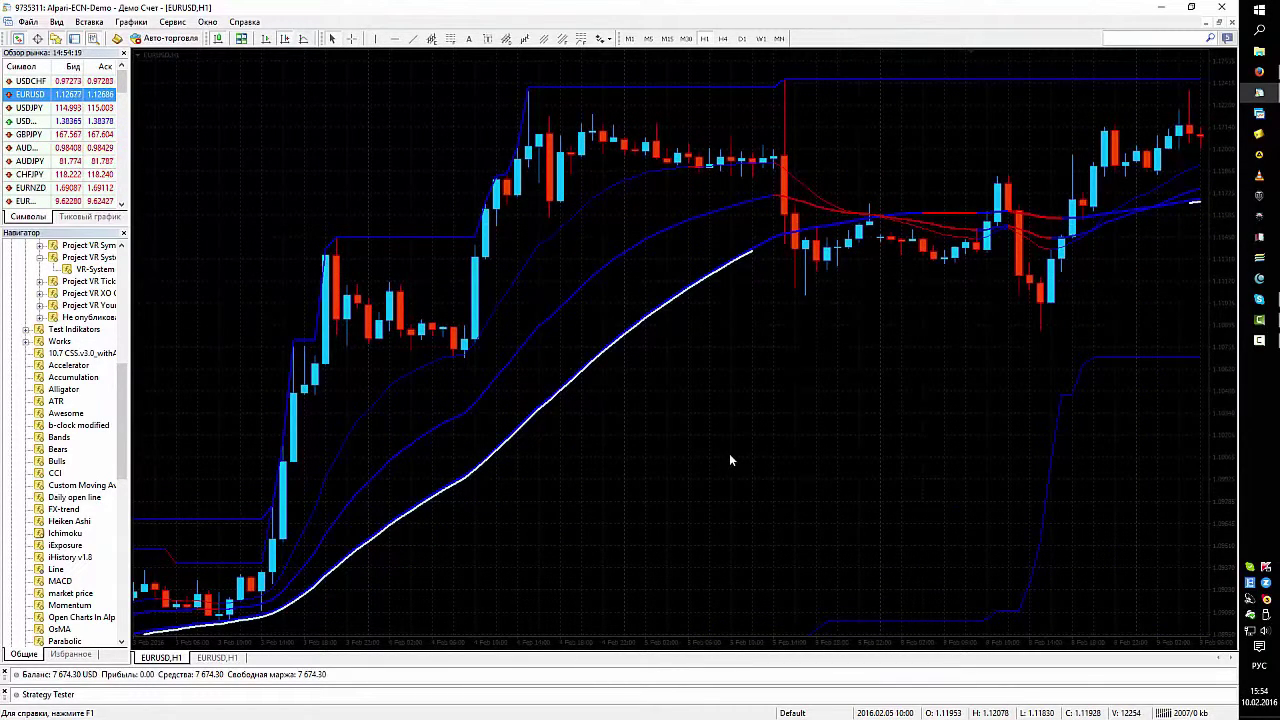
# Step: Review the H1 candles from 4 February to the latest ones on 10 February against the VR-System 2 lines
pyautogui.scroll(-6, 730, 460)
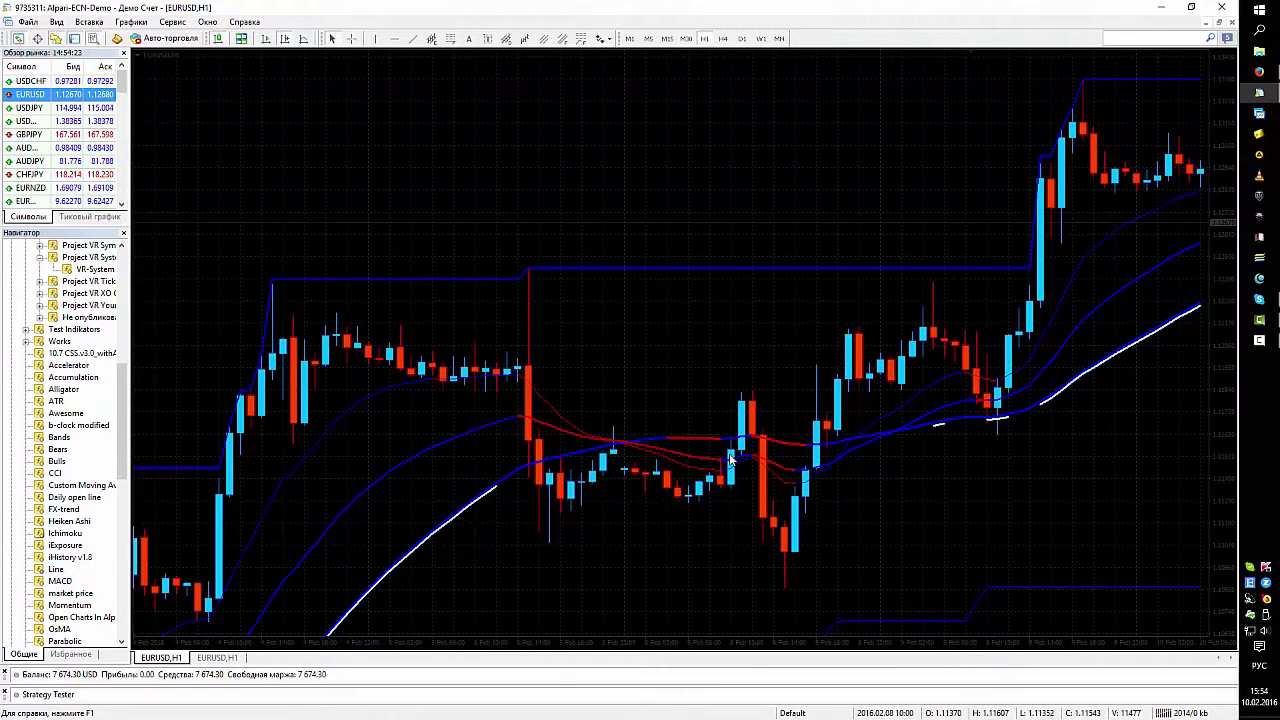
pyautogui.scroll(-8, 730, 458)
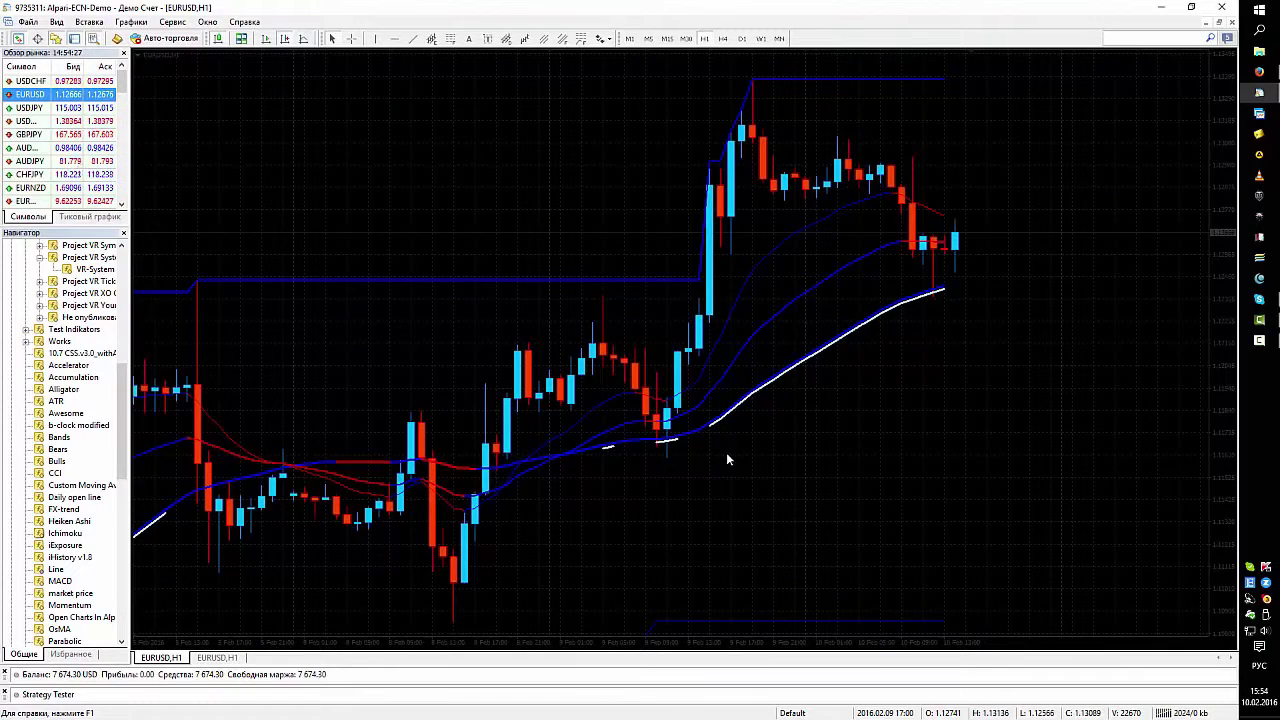
pyautogui.scroll(8, 722, 451)
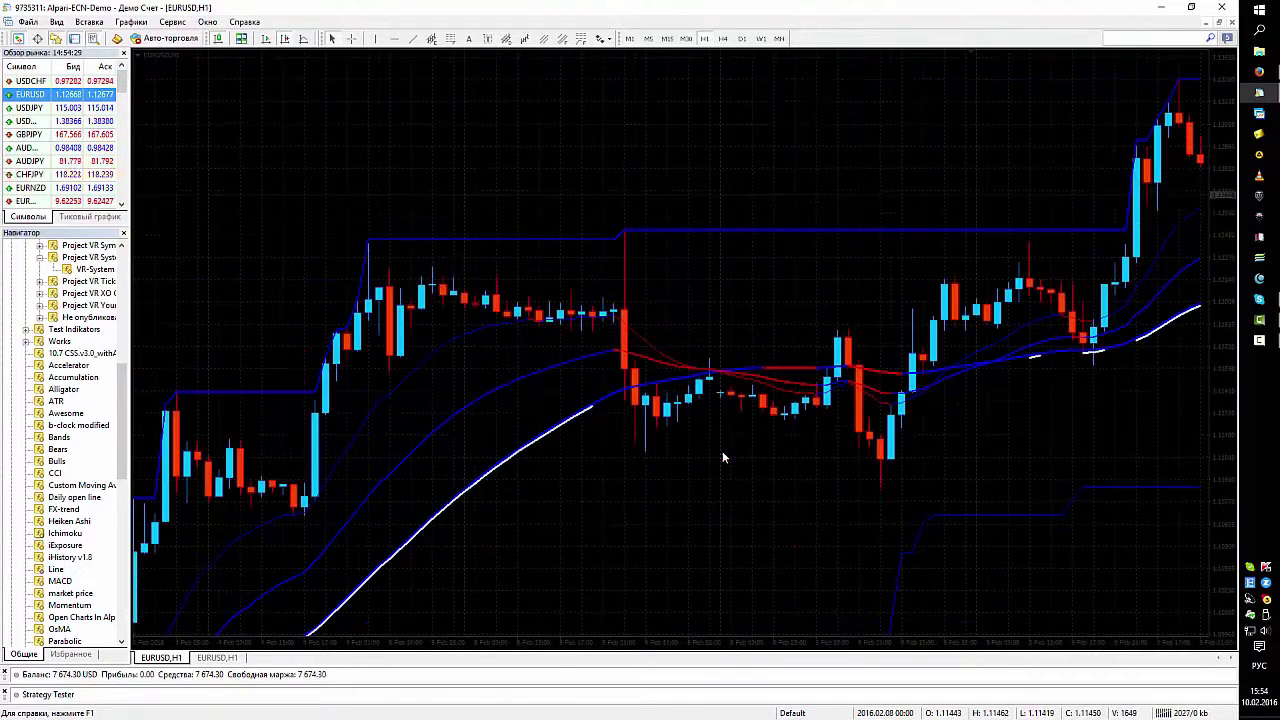
pyautogui.scroll(6, 722, 457)
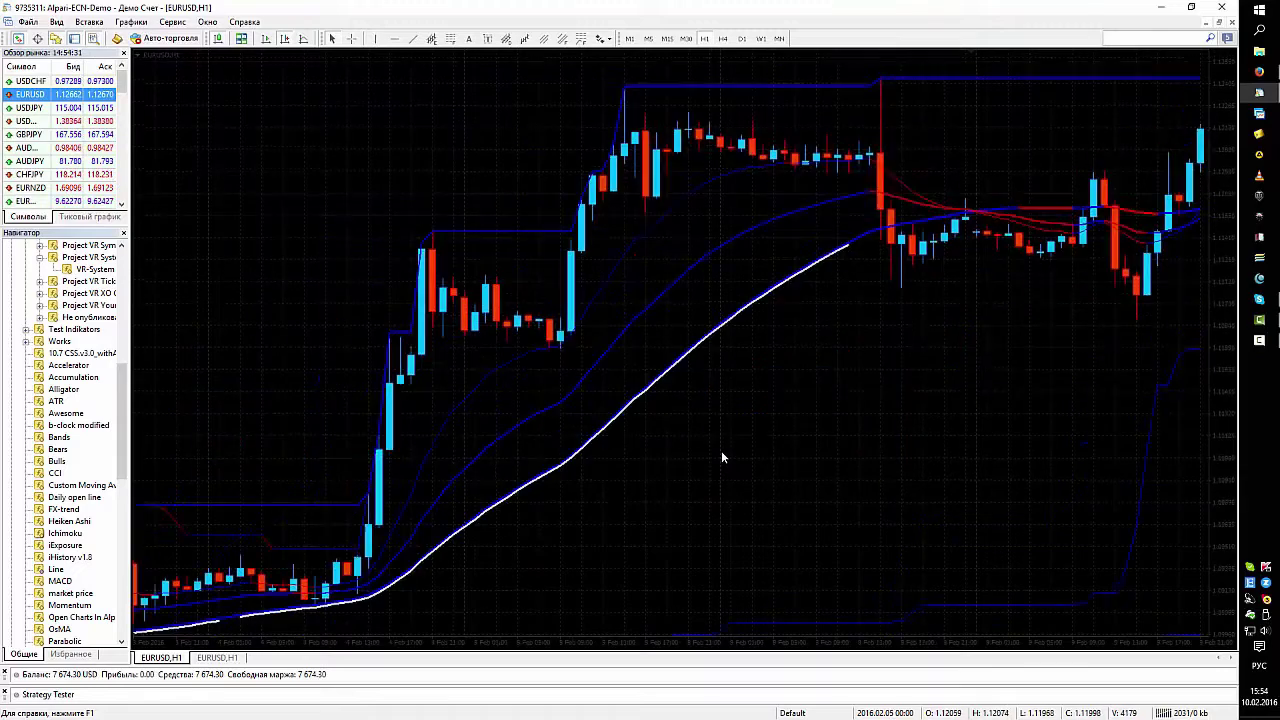
pyautogui.scroll(-8, 722, 457)
pyautogui.scroll(4, 722, 457)
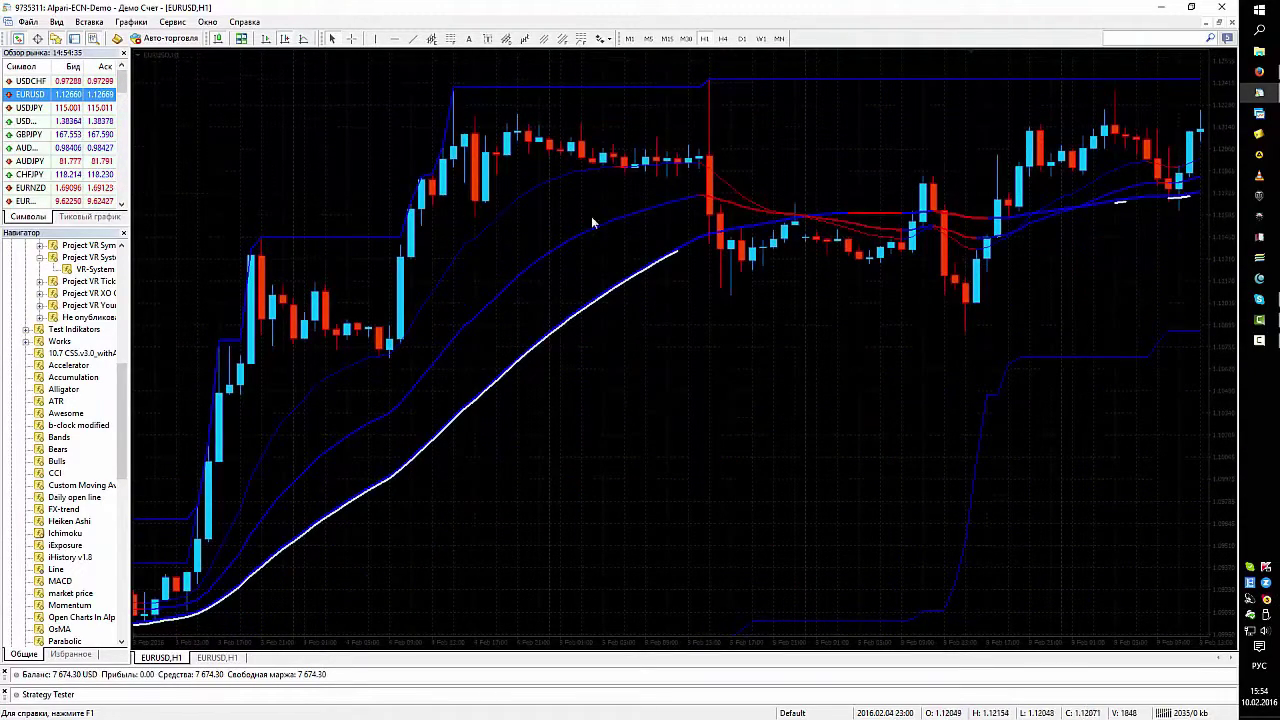
# Step: Examine the 8 February 14:00 H1 decline below the VR-System 2 lines with the crosshair
pyautogui.scroll(-2, 830, 350)
pyautogui.middleClick(866, 430)
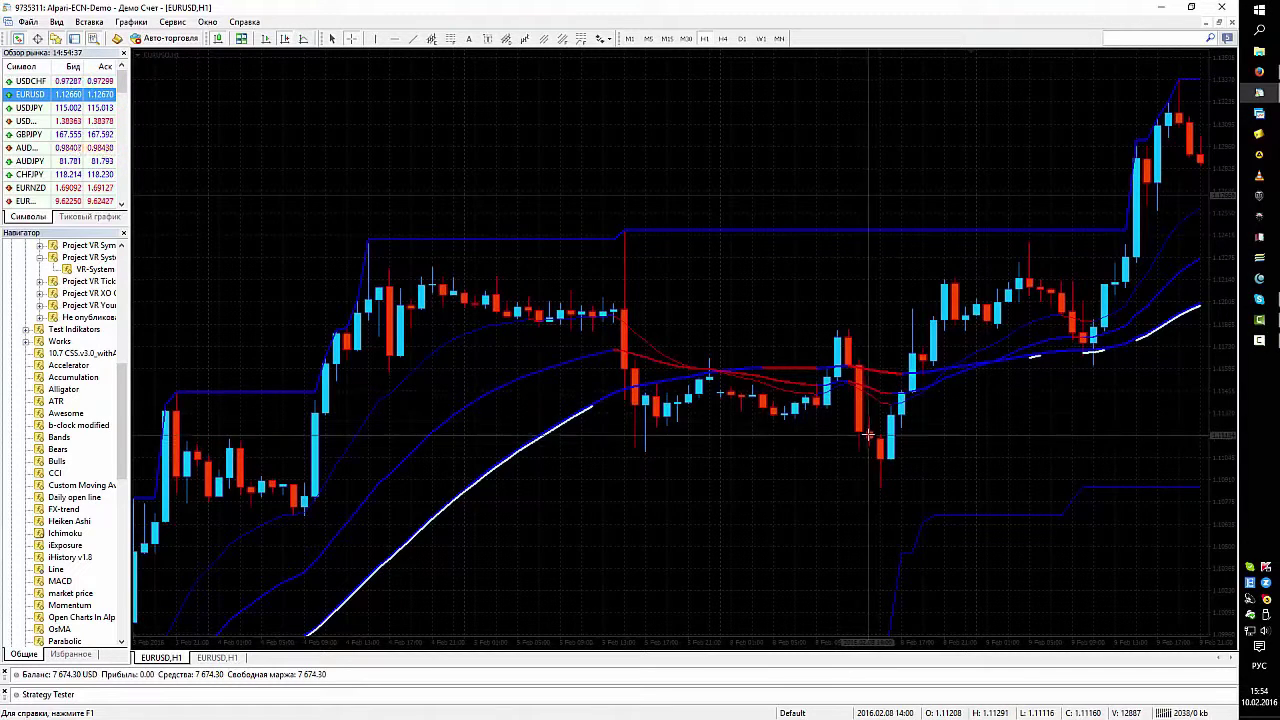
pyautogui.click(896, 497)
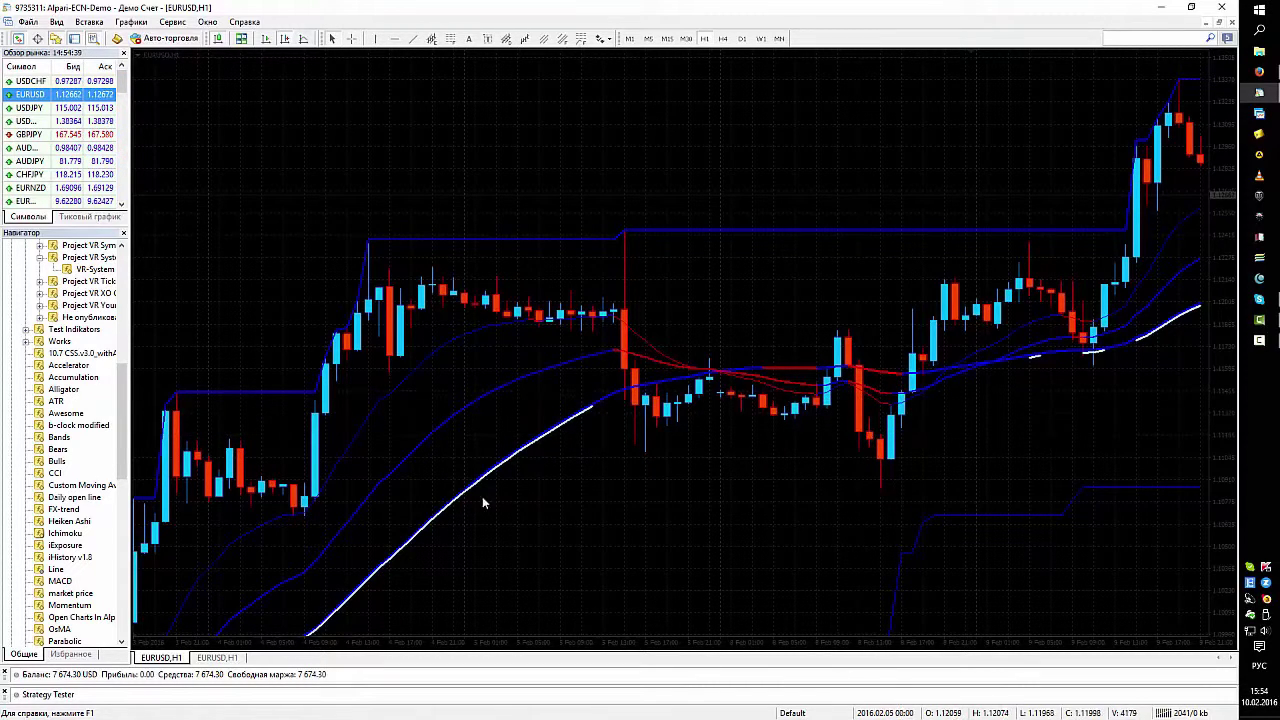
# Step: Review the H1 pullback and rally from 8 February to the latest 10 February candles against the VR-System 2 lines
pyautogui.scroll(-2, 712, 456)
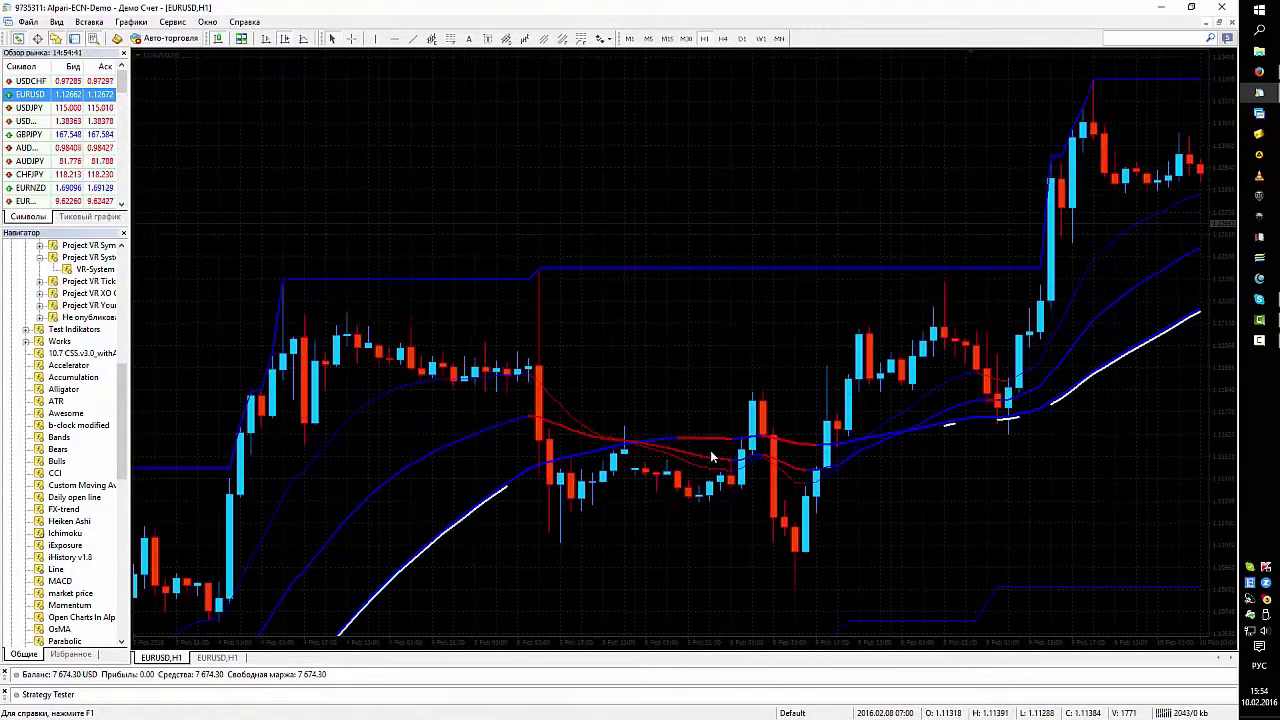
pyautogui.middleClick(958, 345)
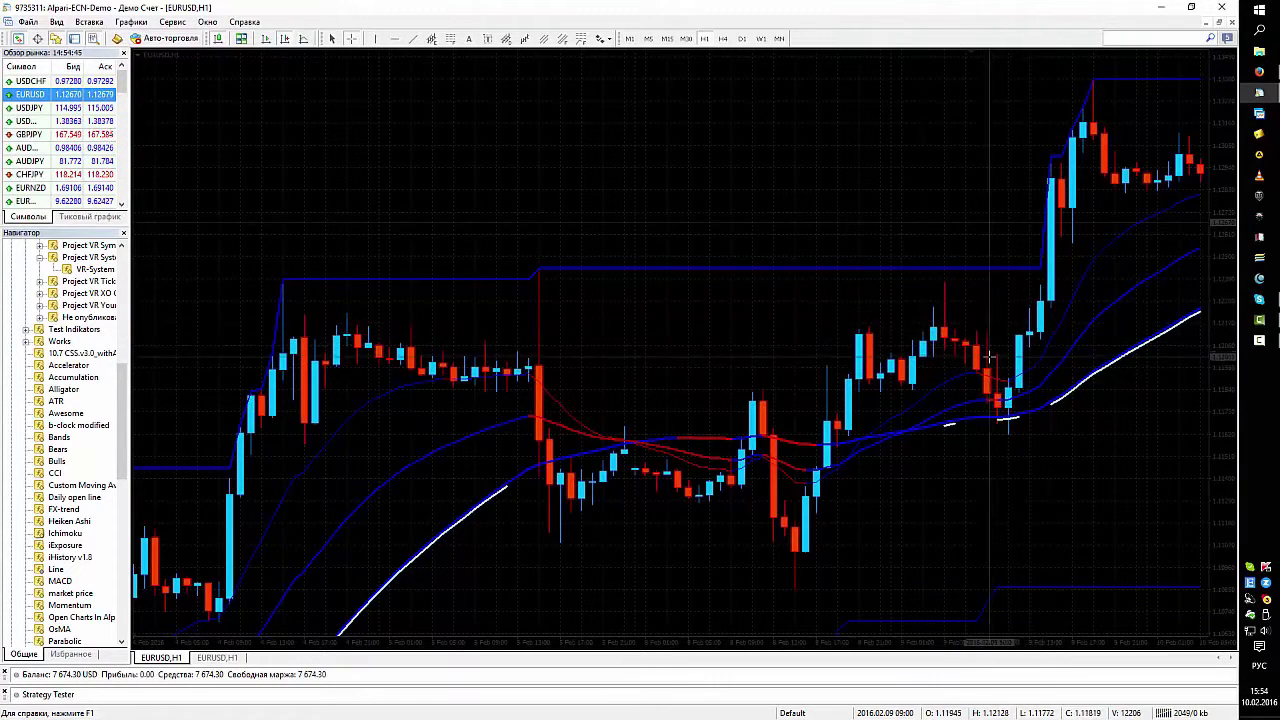
pyautogui.scroll(-2, 990, 370)
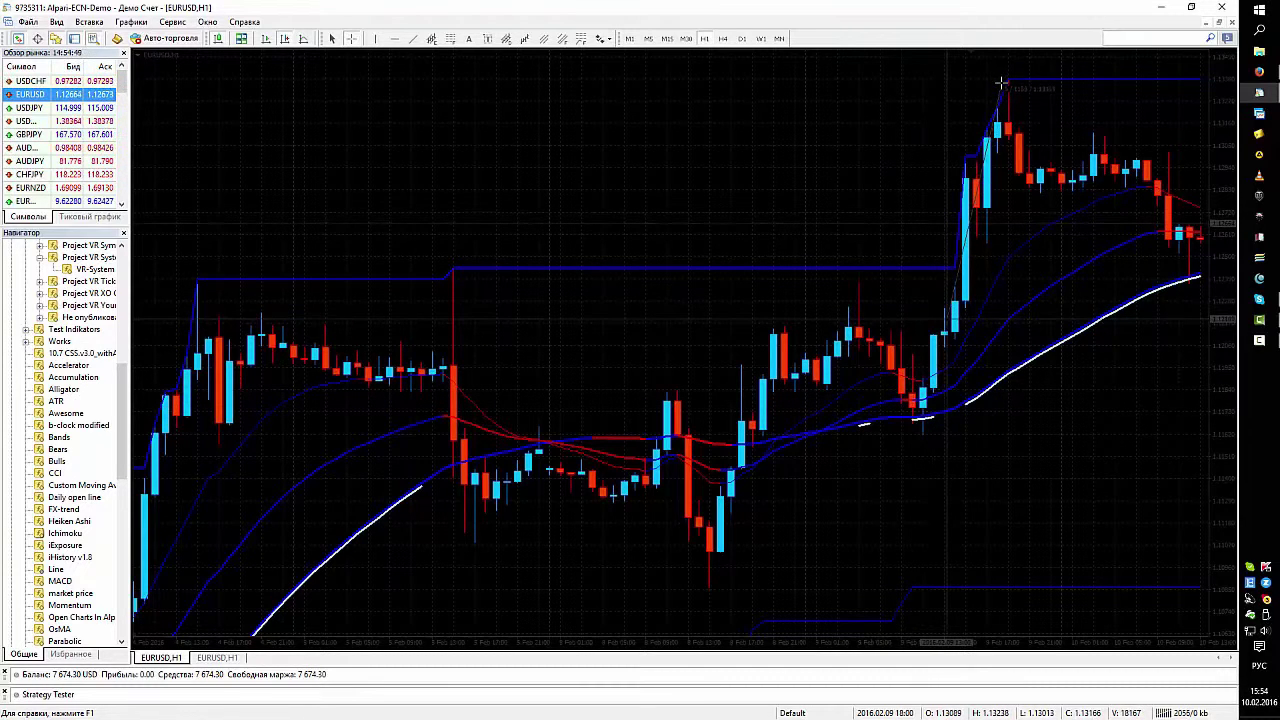
pyautogui.scroll(-6, 940, 238)
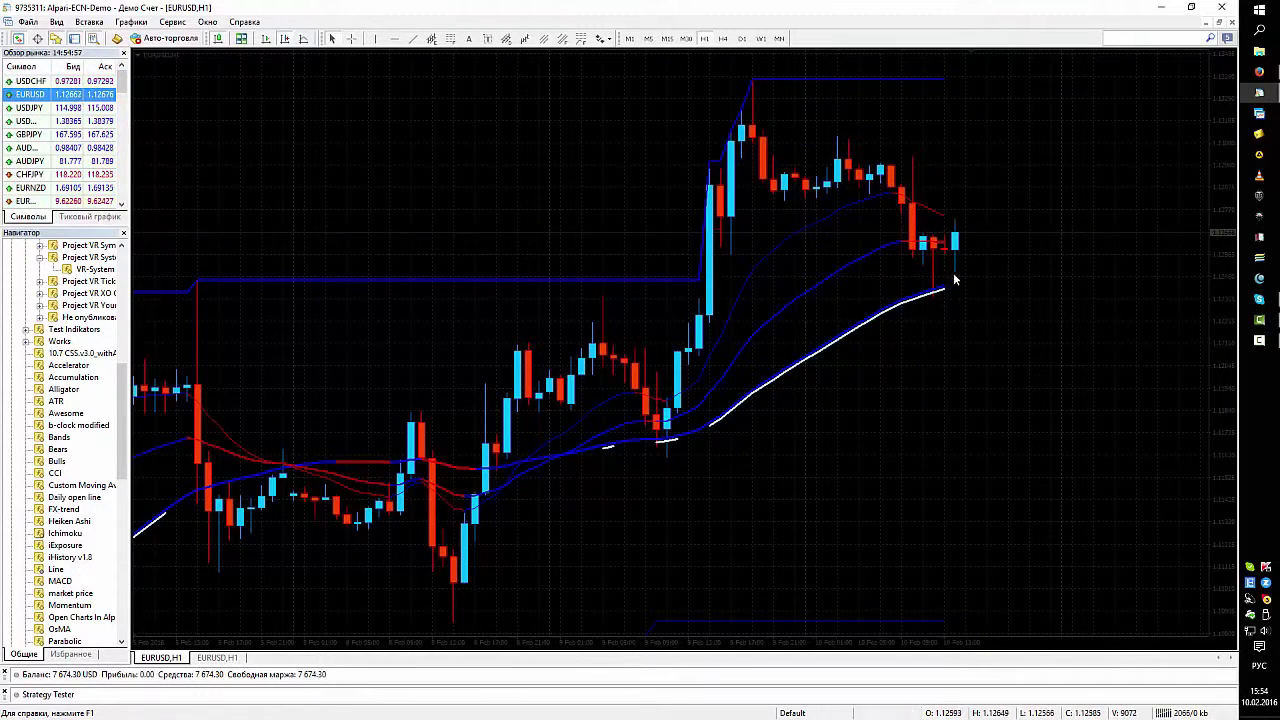
pyautogui.scroll(-6, 714, 378)
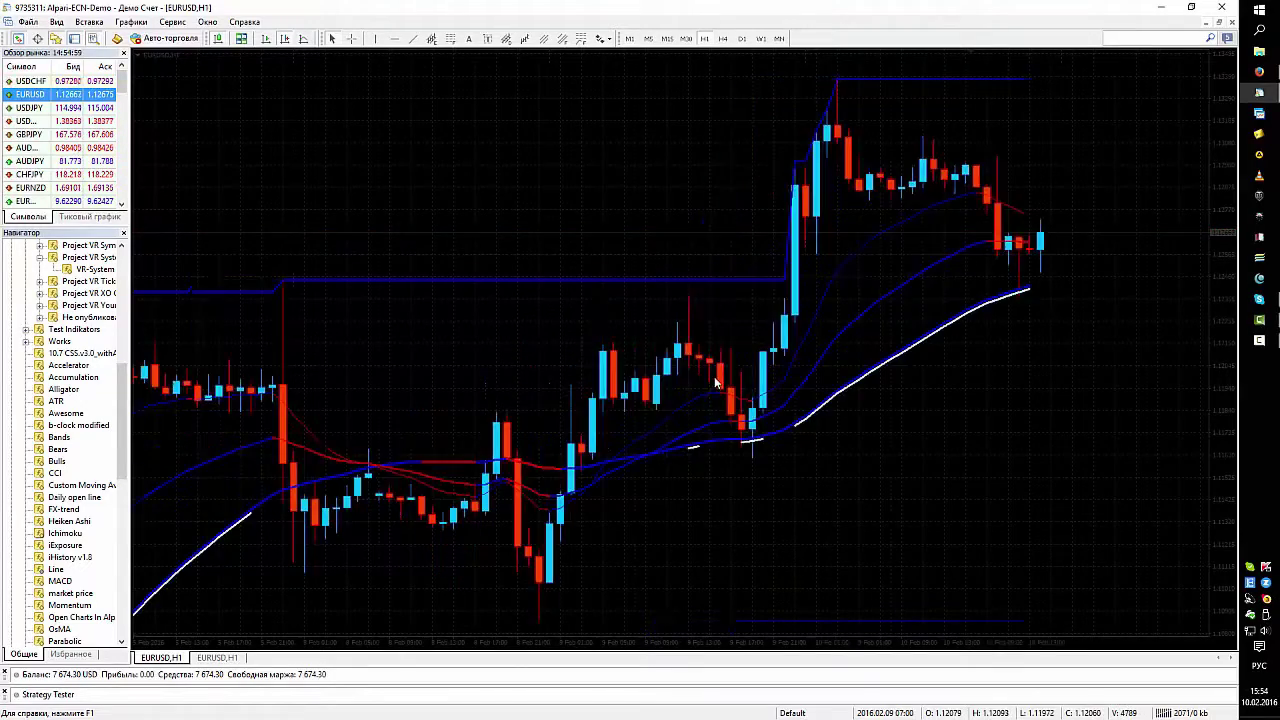
# Step: Examine the earlier H1 trends and pullbacks through January 2016 against the VR-System 2 lines
pyautogui.scroll(-15, 714, 381)
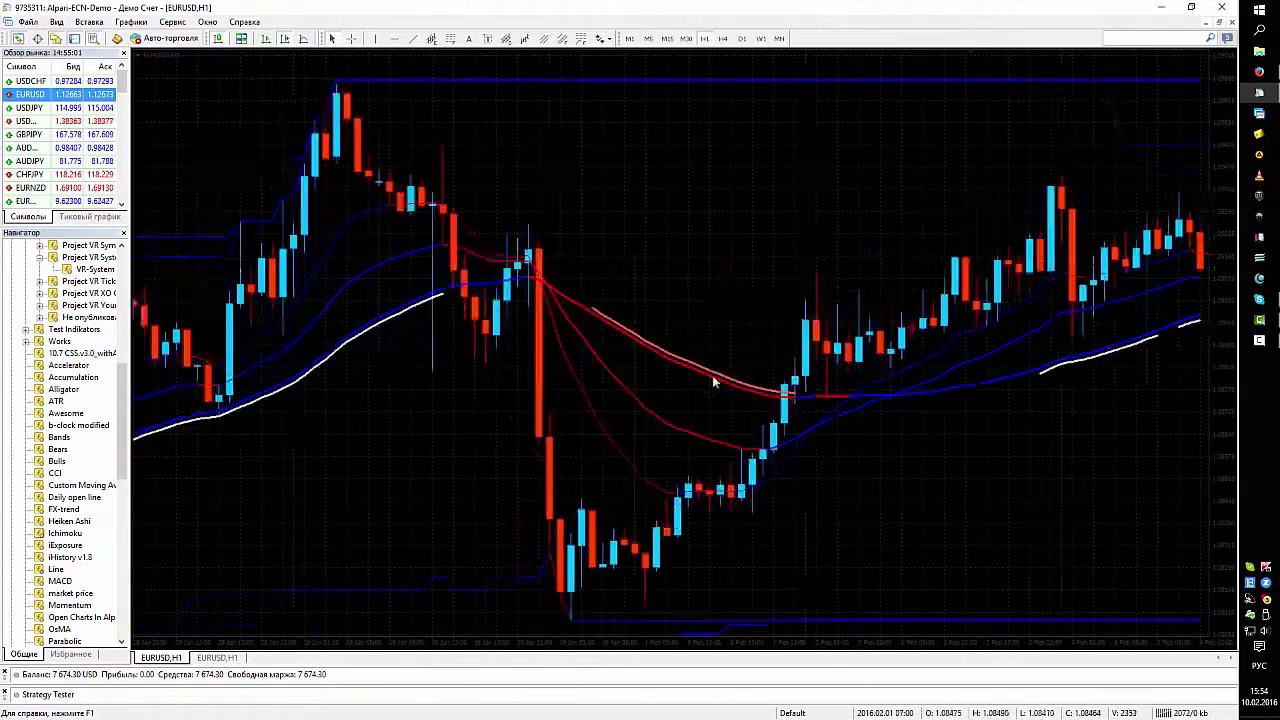
pyautogui.scroll(3, 714, 381)
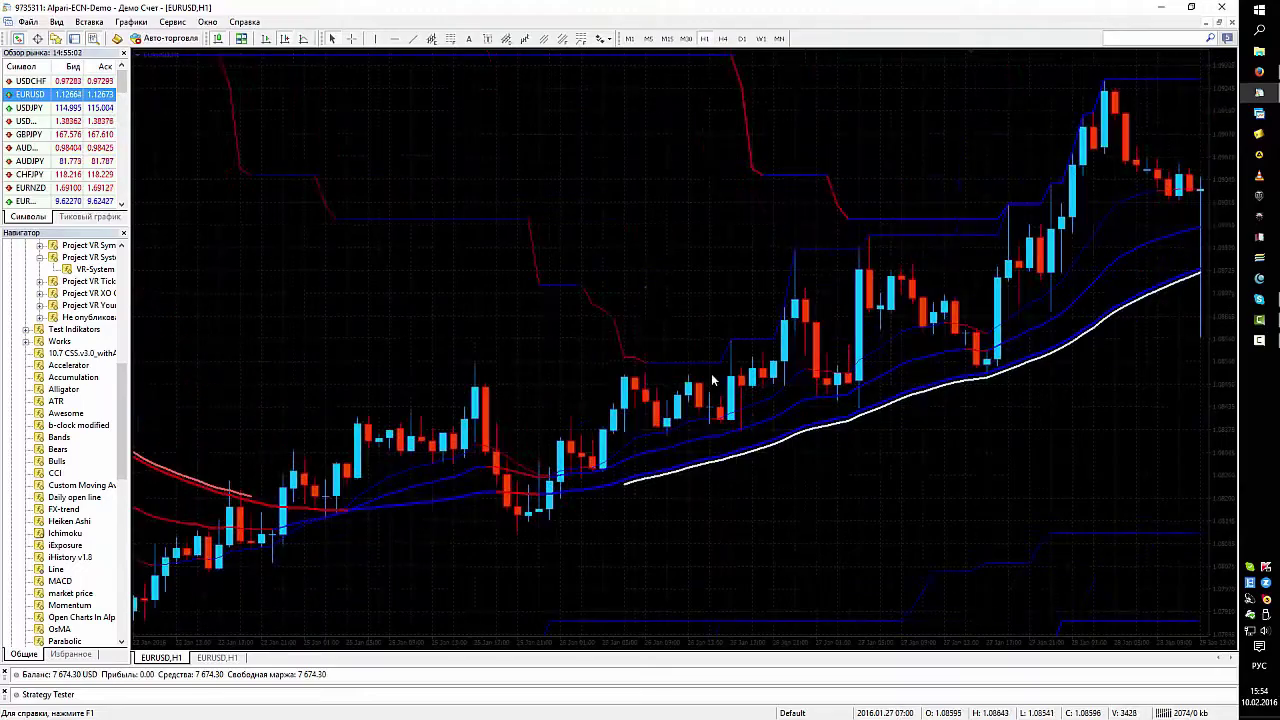
pyautogui.scroll(-6, 540, 360)
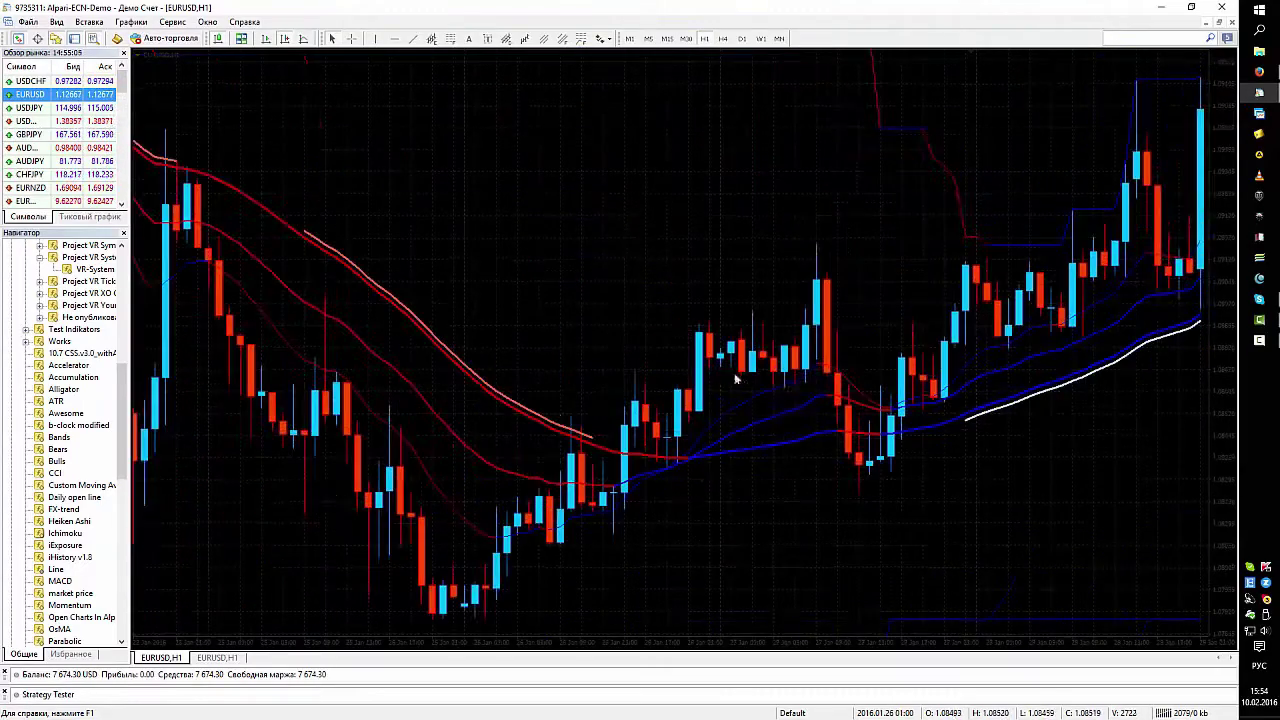
pyautogui.scroll(-15, 1048, 358)
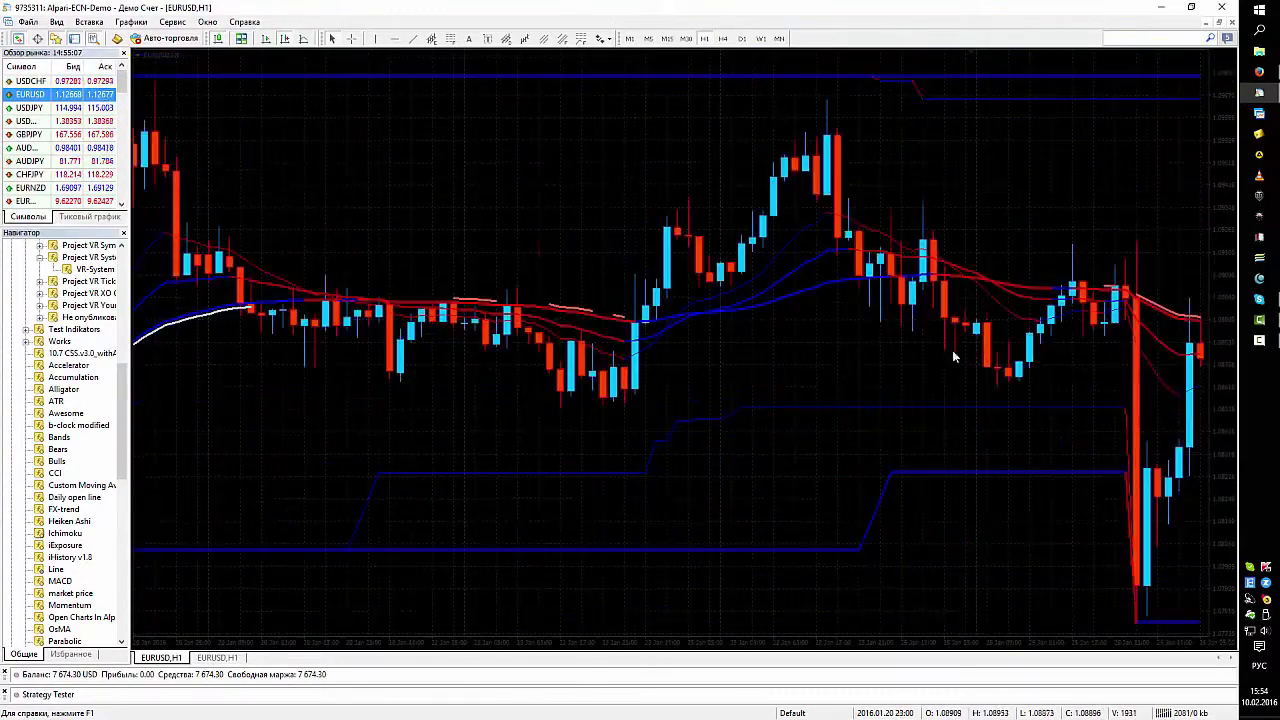
pyautogui.scroll(-3, 921, 355)
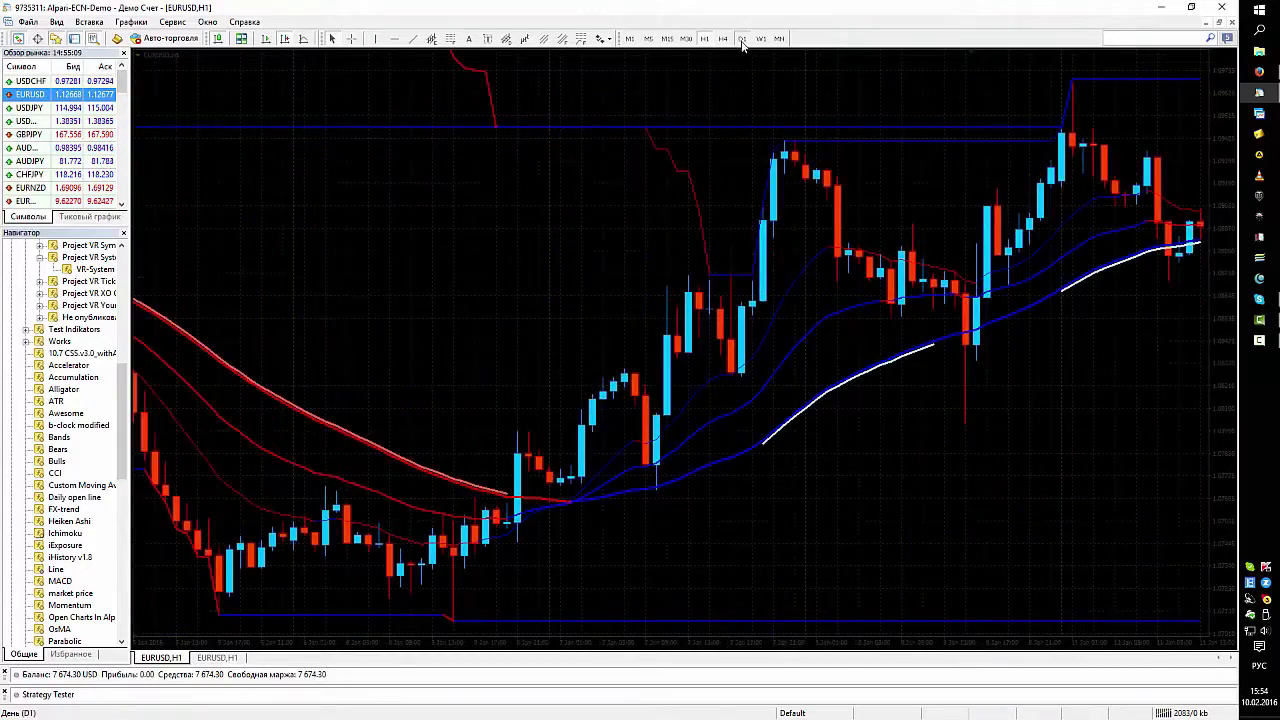
# Step: Switch the EURUSD chart to the Daily timeframe and examine the long 2014 decline along the VR-System 2 lines
pyautogui.click(741, 38)
pyautogui.scroll(6, 650, 355)
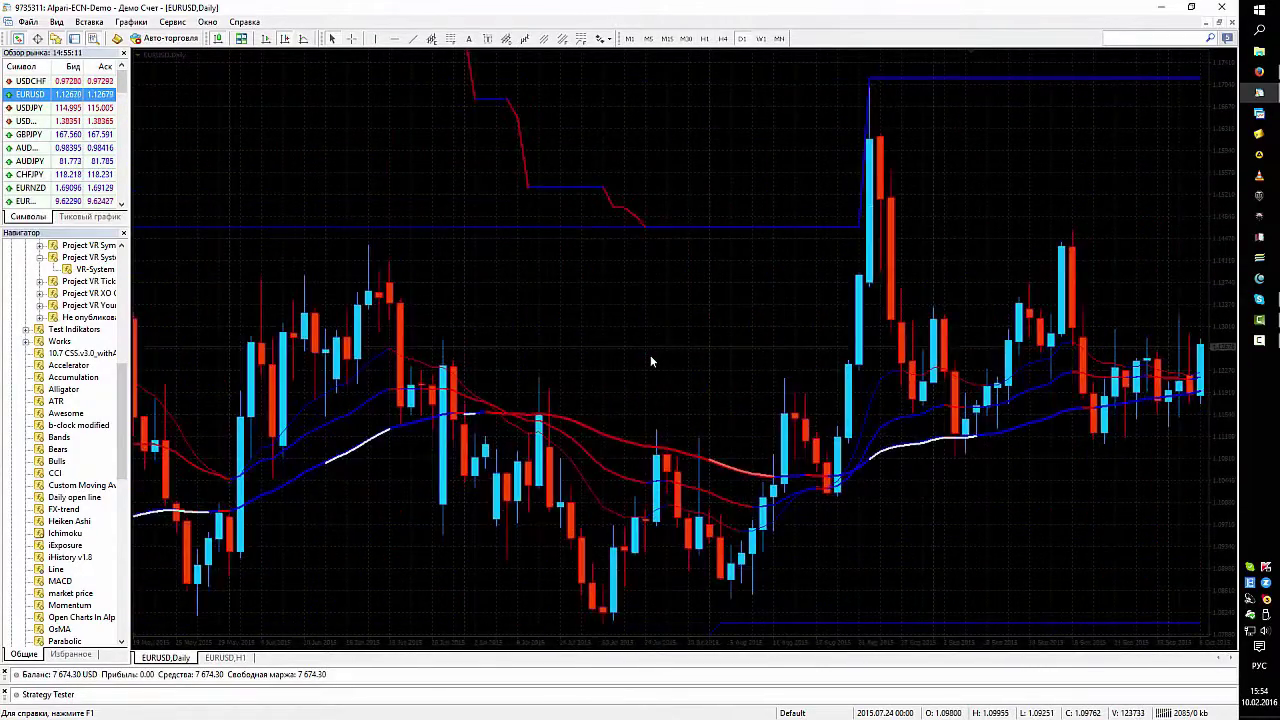
pyautogui.press('-')
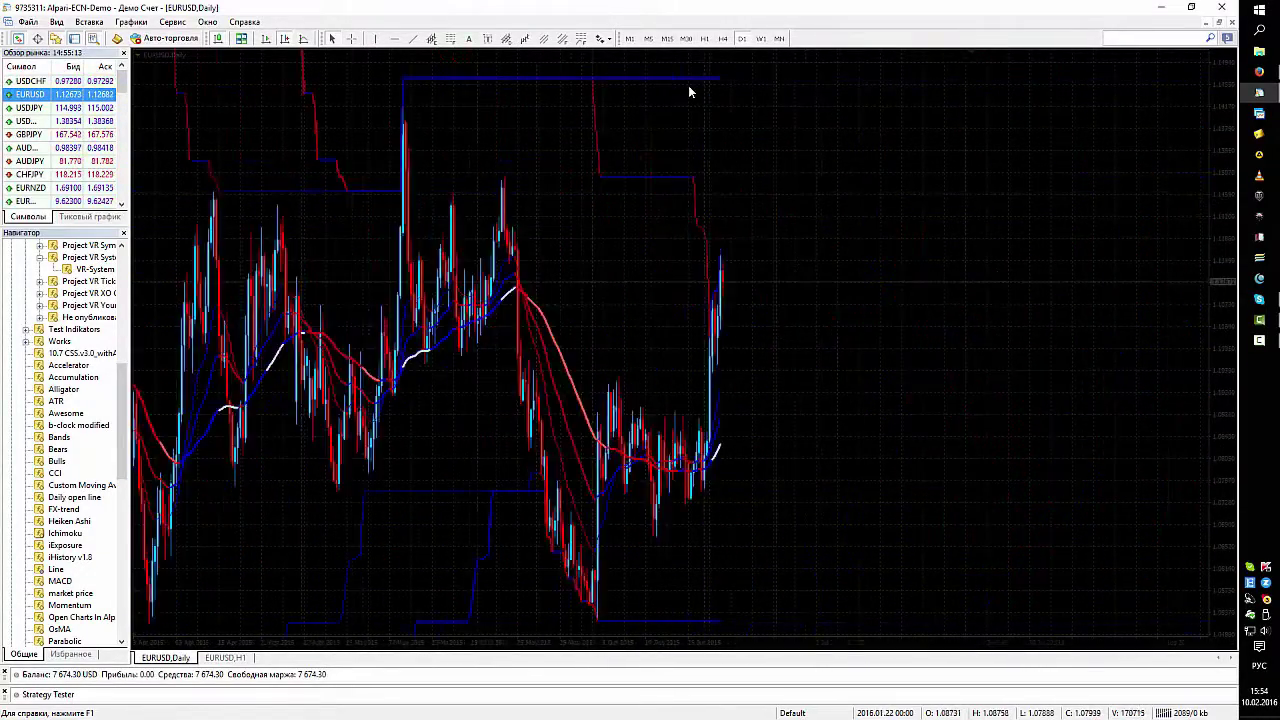
pyautogui.scroll(8, 660, 280)
pyautogui.scroll(-3, 600, 330)
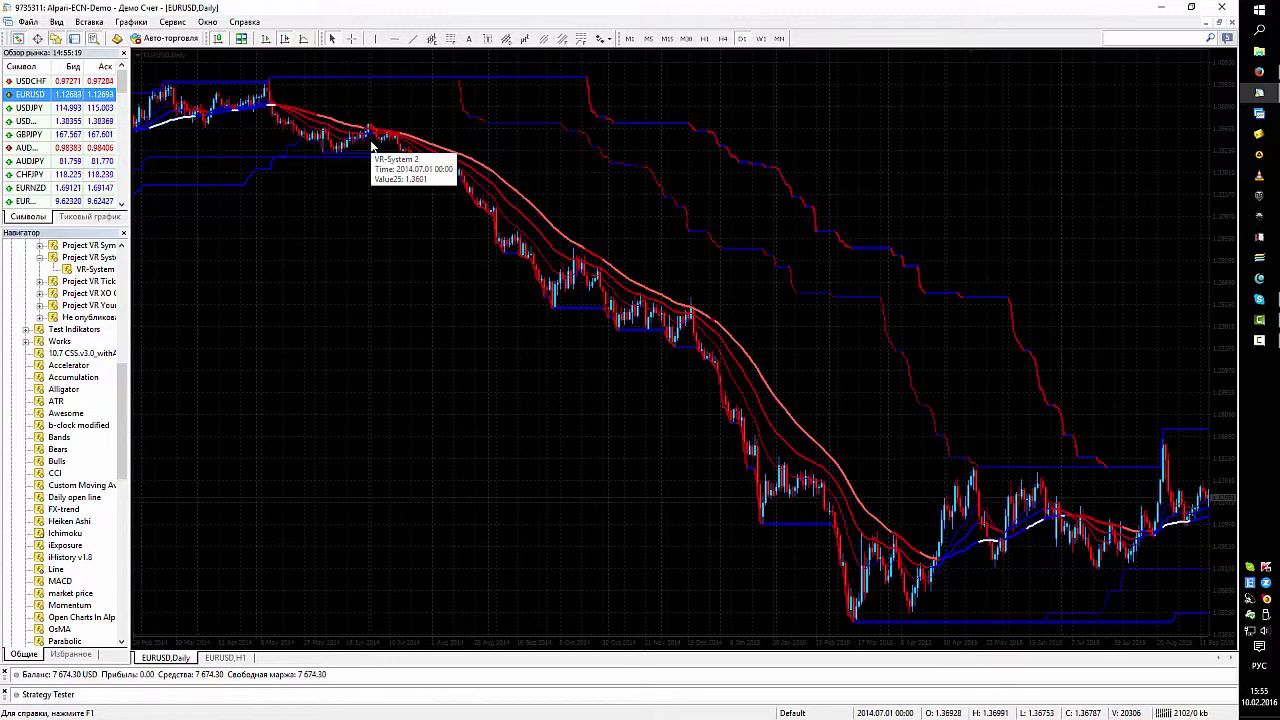
pyautogui.moveTo(354, 135)
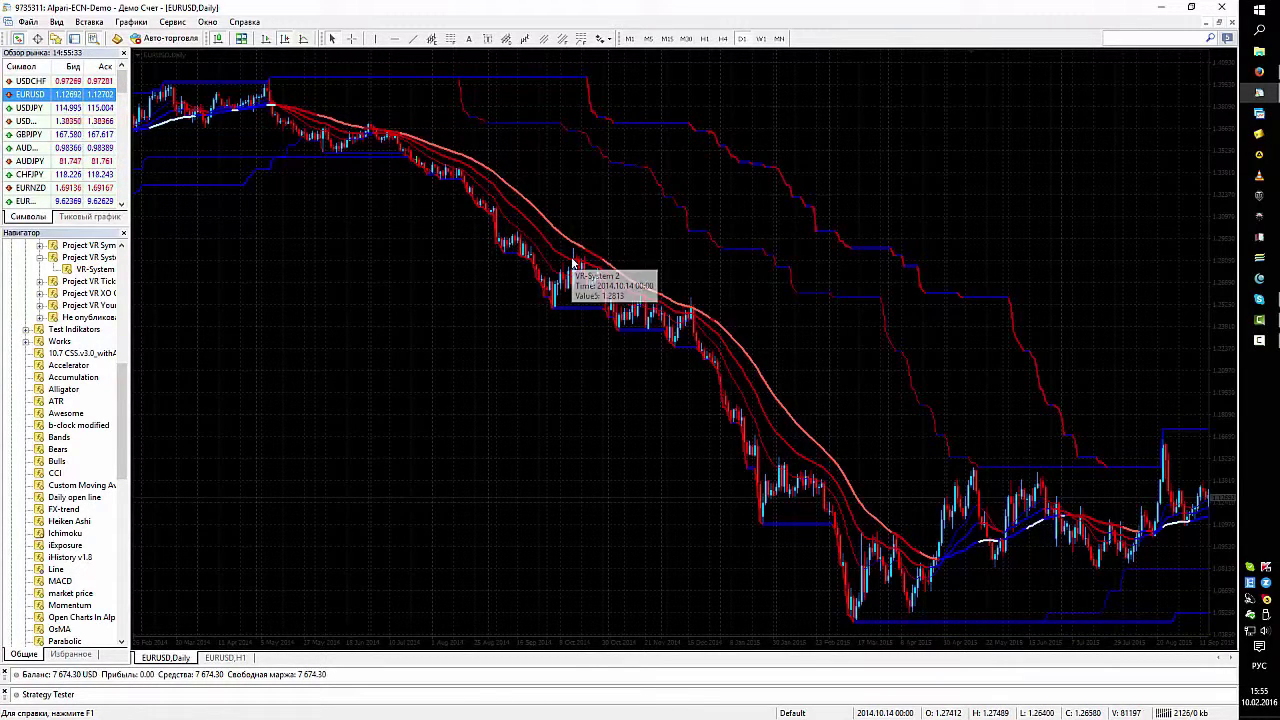
pyautogui.scroll(5, 491, 194)
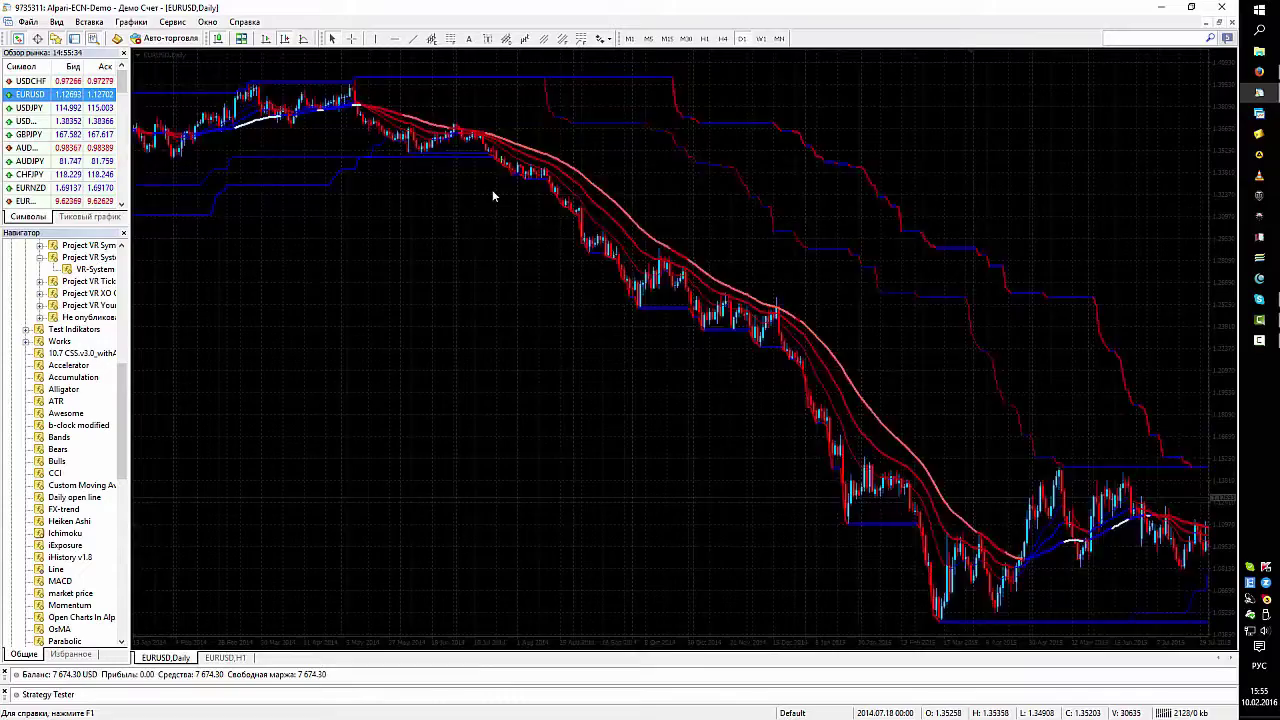
pyautogui.click(703, 39)
pyautogui.scroll(-15, 476, 251)
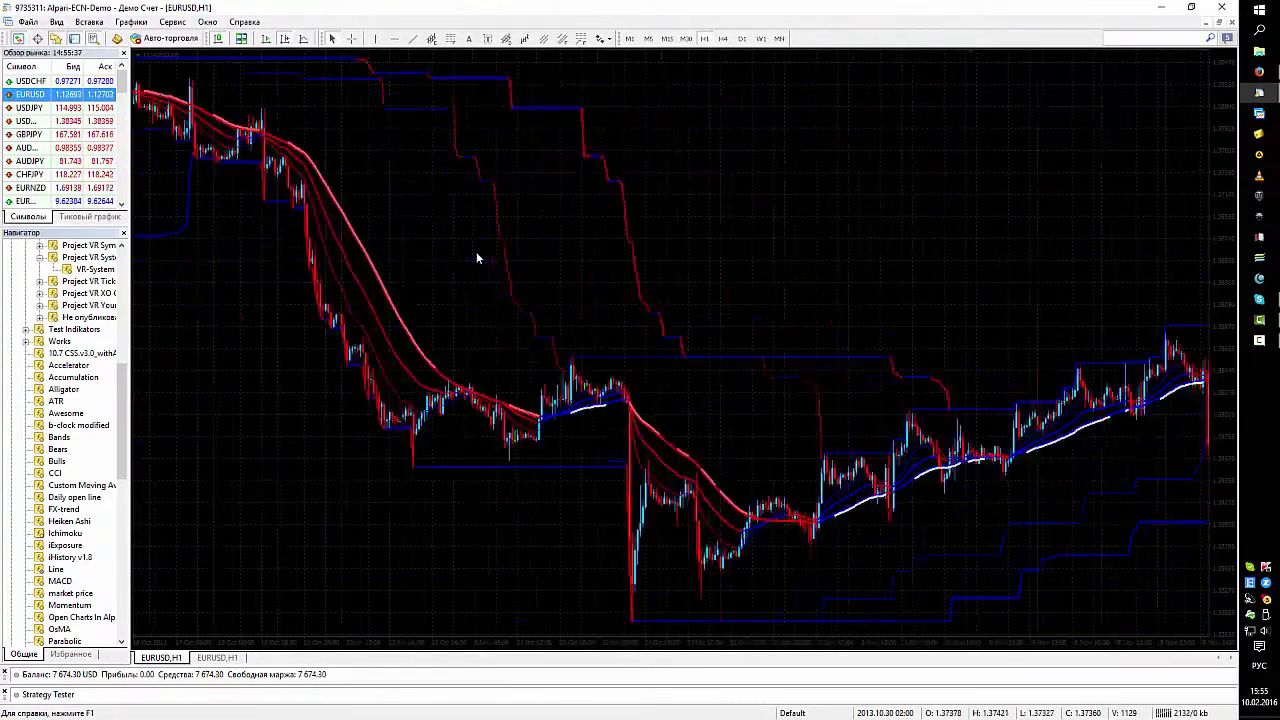
pyautogui.scroll(10, 477, 258)
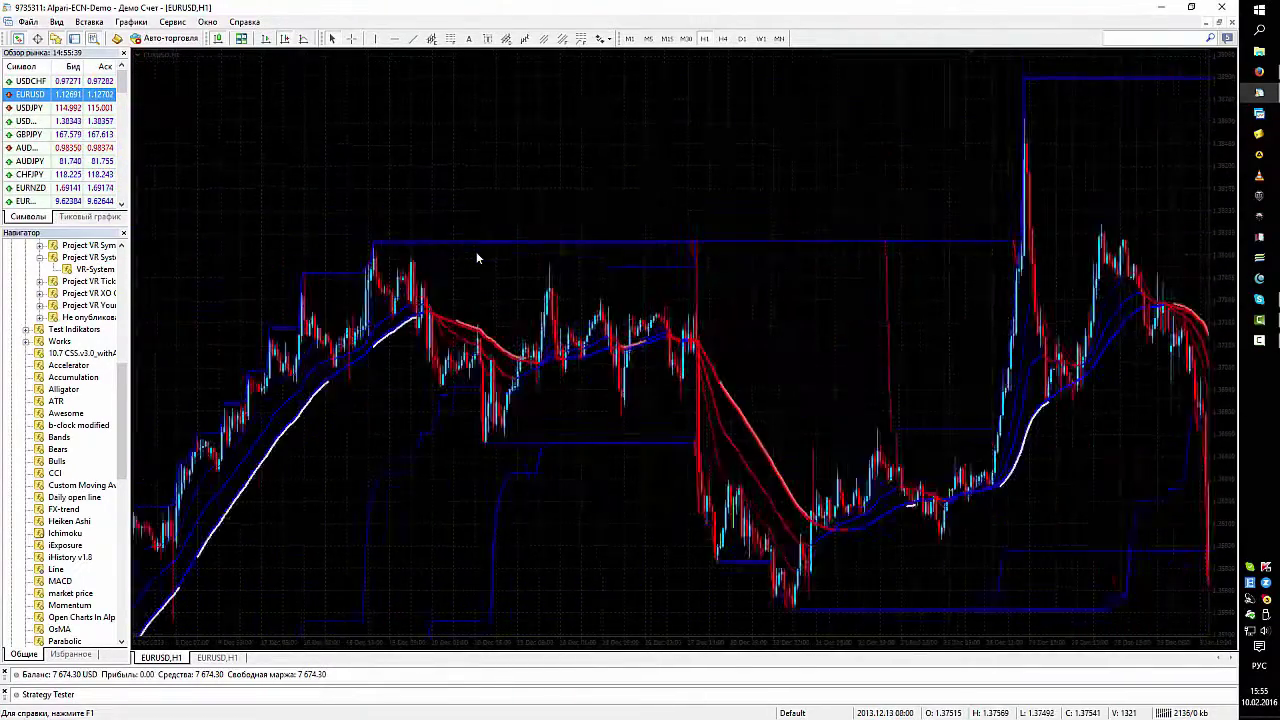
pyautogui.scroll(10, 477, 258)
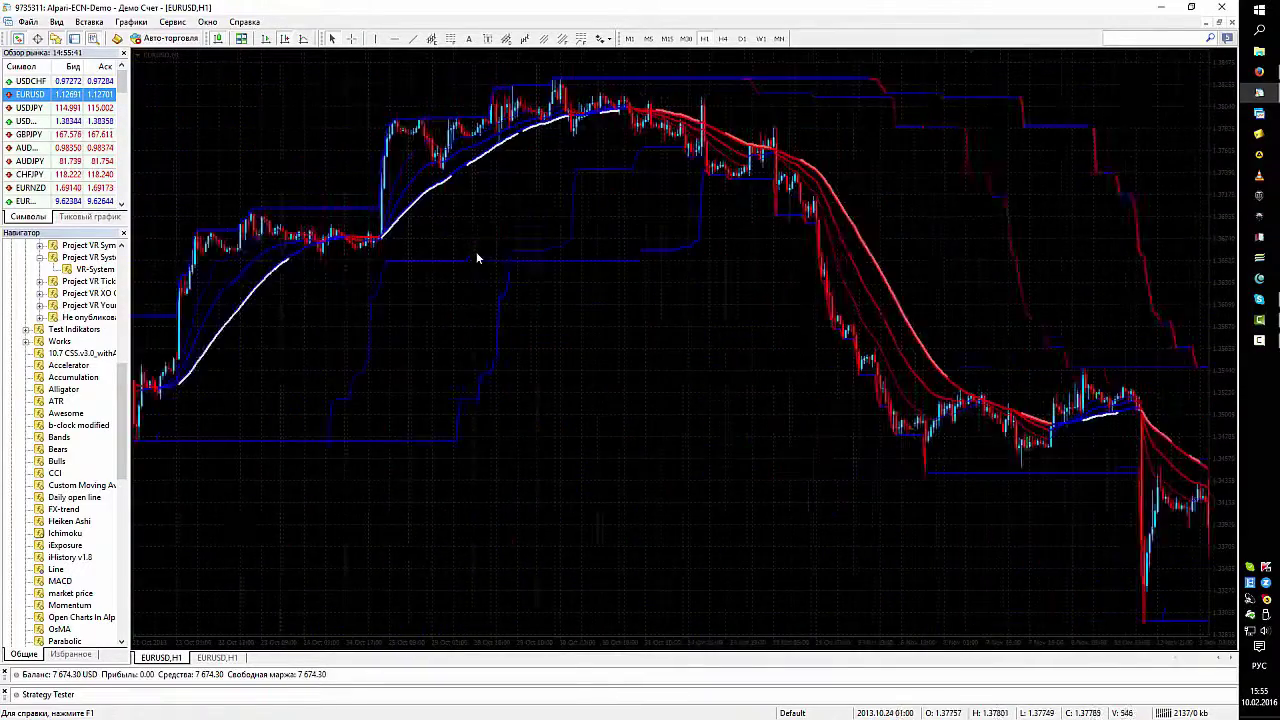
# Step: Return to the Daily timeframe and mark the start of the May 2014 decline with a vertical line
pyautogui.click(741, 39)
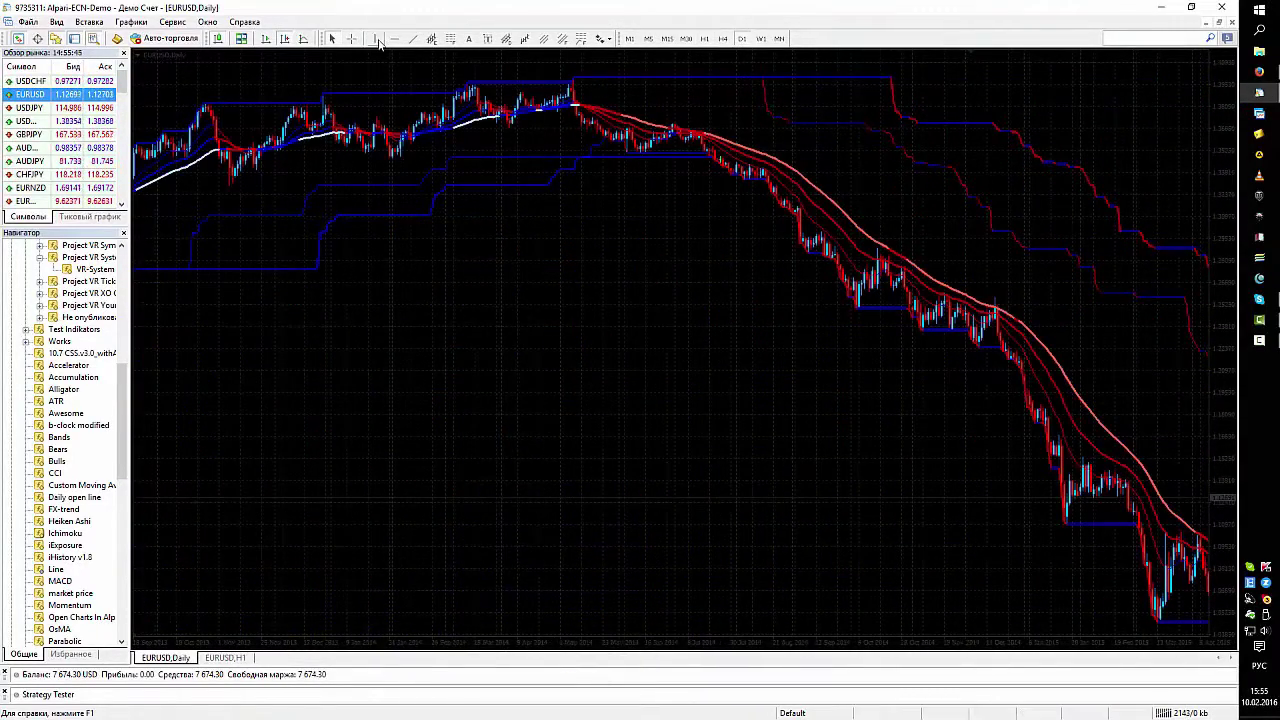
pyautogui.click(376, 39)
pyautogui.click(590, 218)
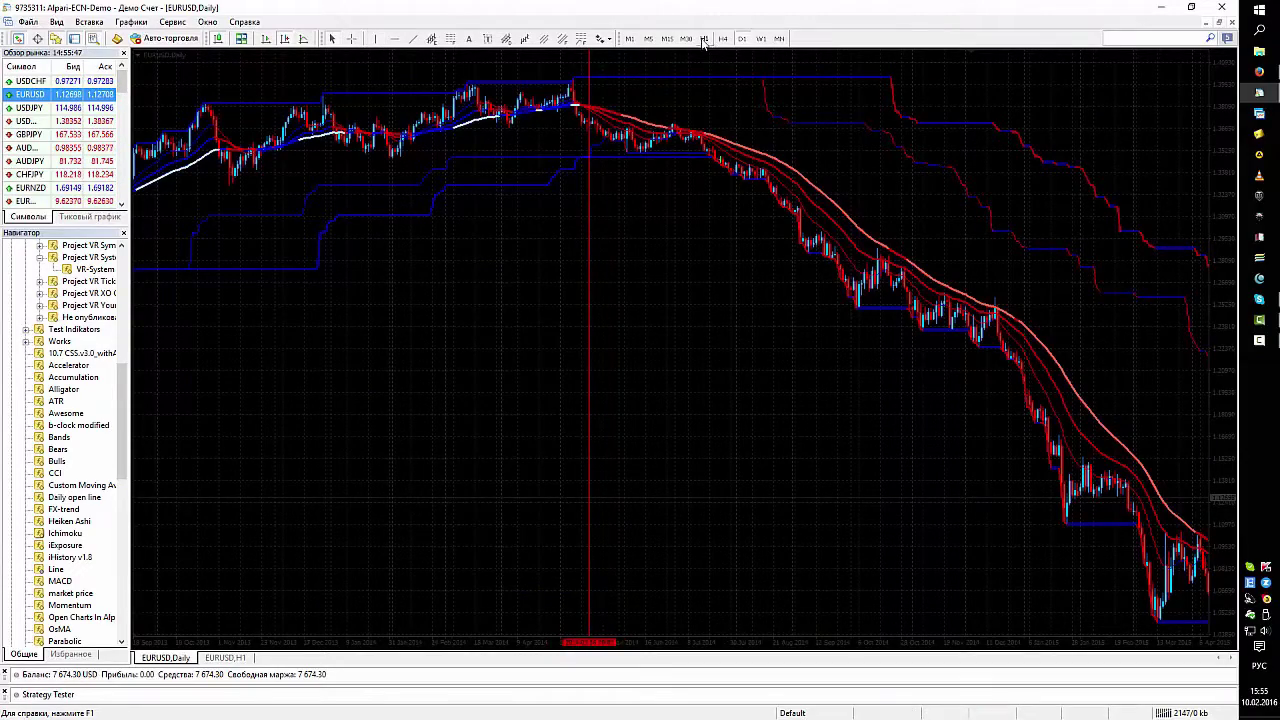
# Step: Switch the chart to H1 and search the price history for the vertical line placed in May 2014
pyautogui.click(723, 39)
pyautogui.scroll(5, 594, 270)
pyautogui.scroll(8, 586, 268)
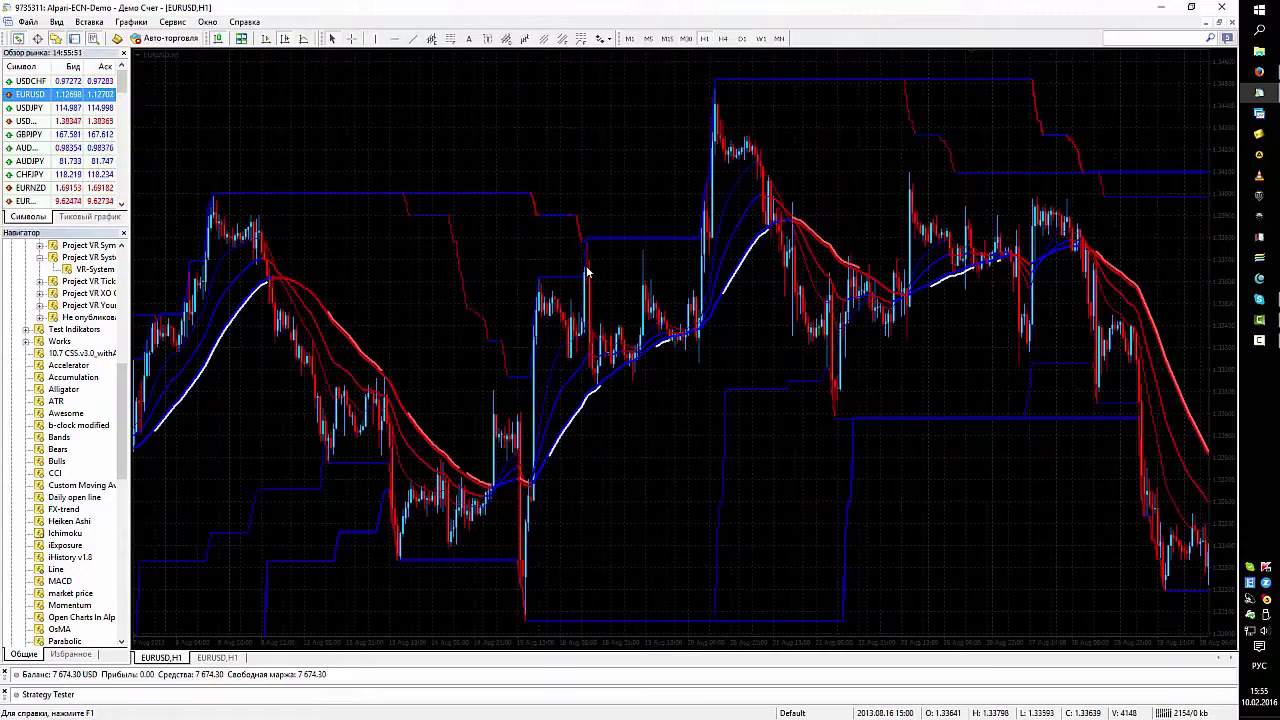
pyautogui.scroll(12, 587, 270)
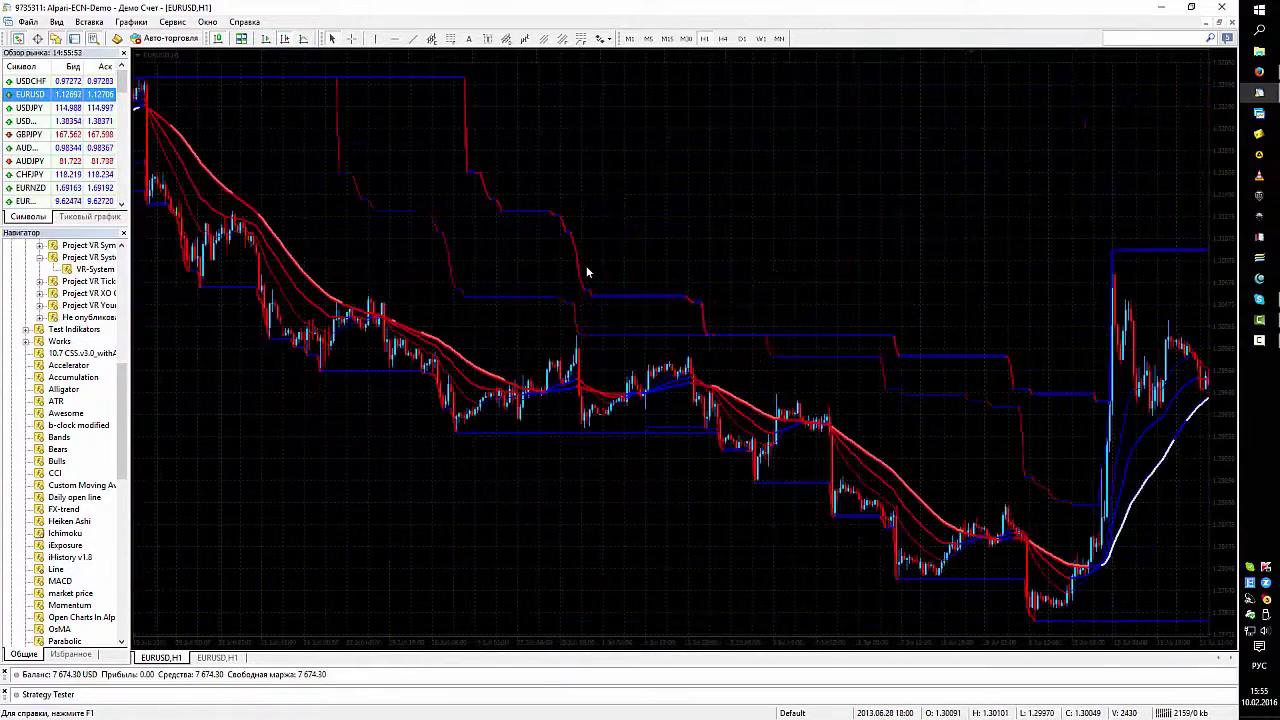
pyautogui.scroll(-8, 586, 271)
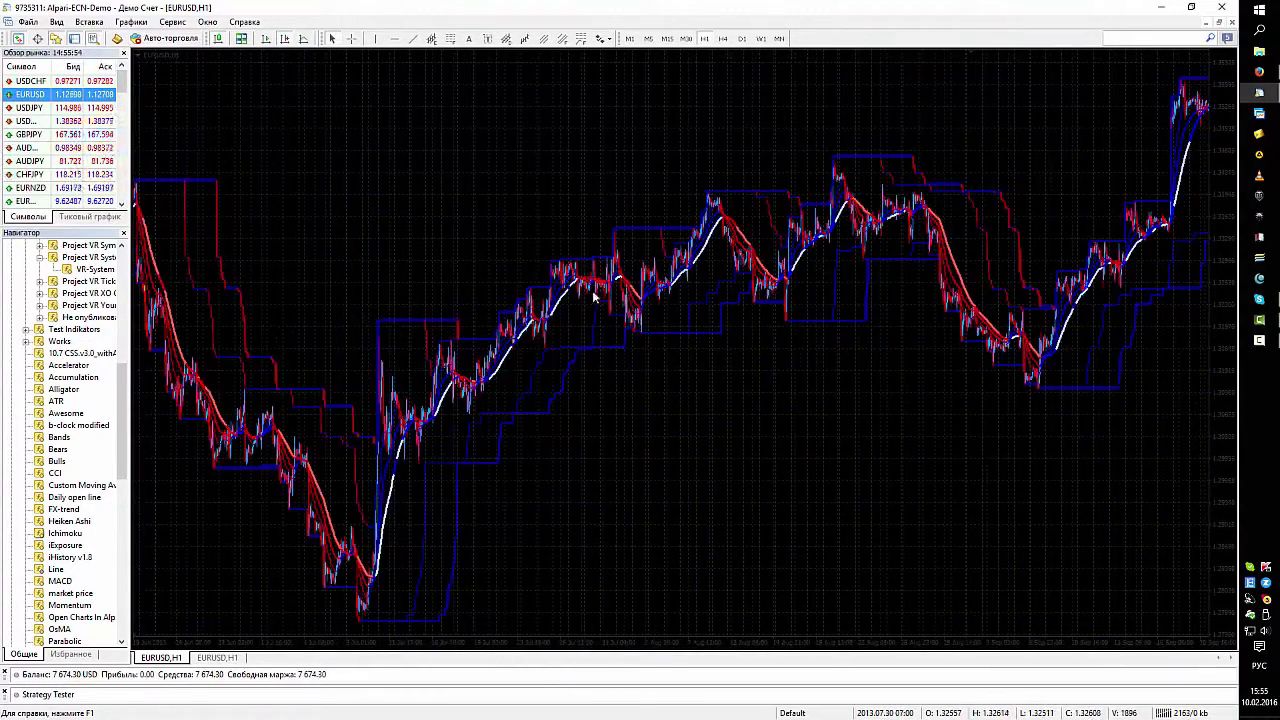
pyautogui.scroll(12, 594, 296)
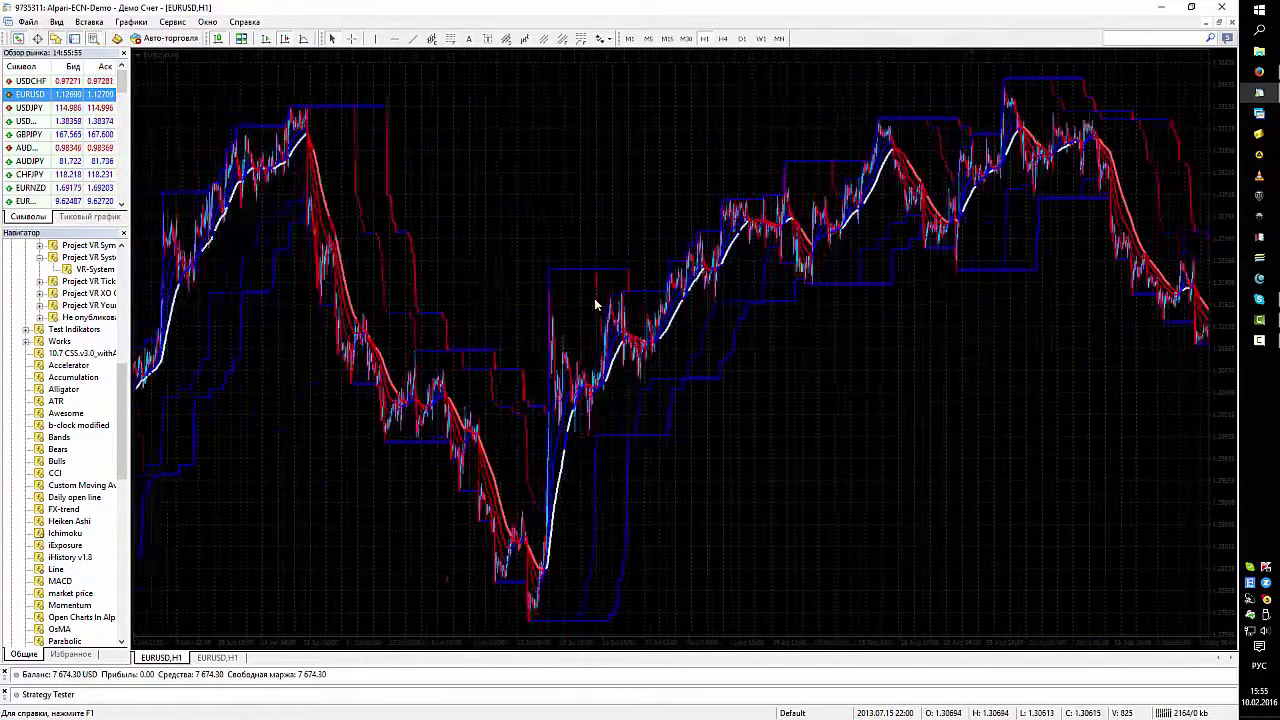
pyautogui.scroll(15, 595, 304)
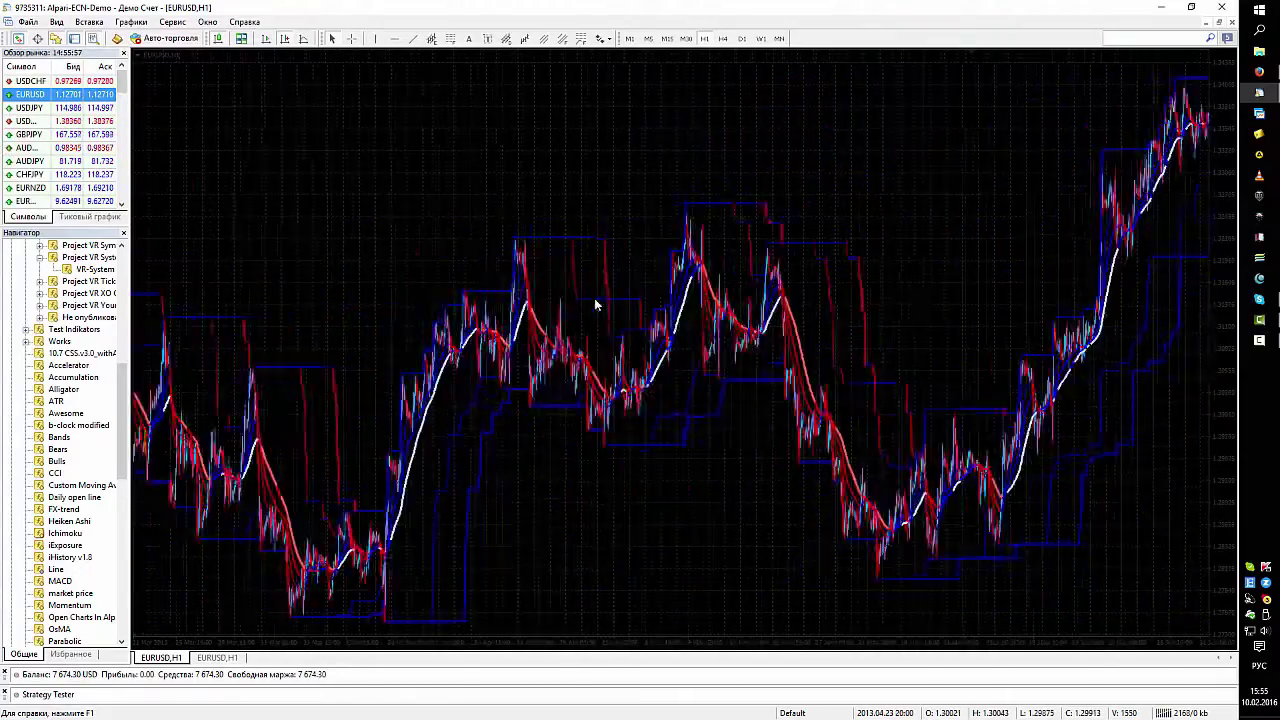
pyautogui.scroll(-15, 594, 299)
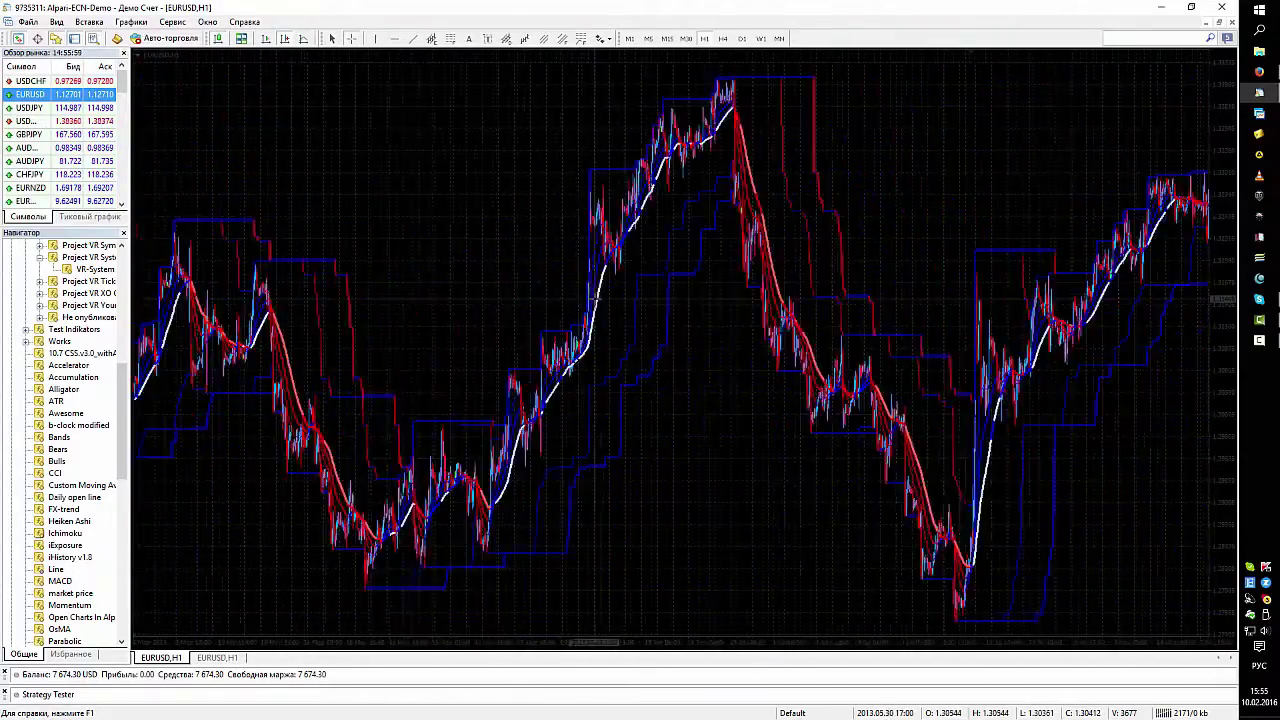
pyautogui.scroll(-15, 594, 298)
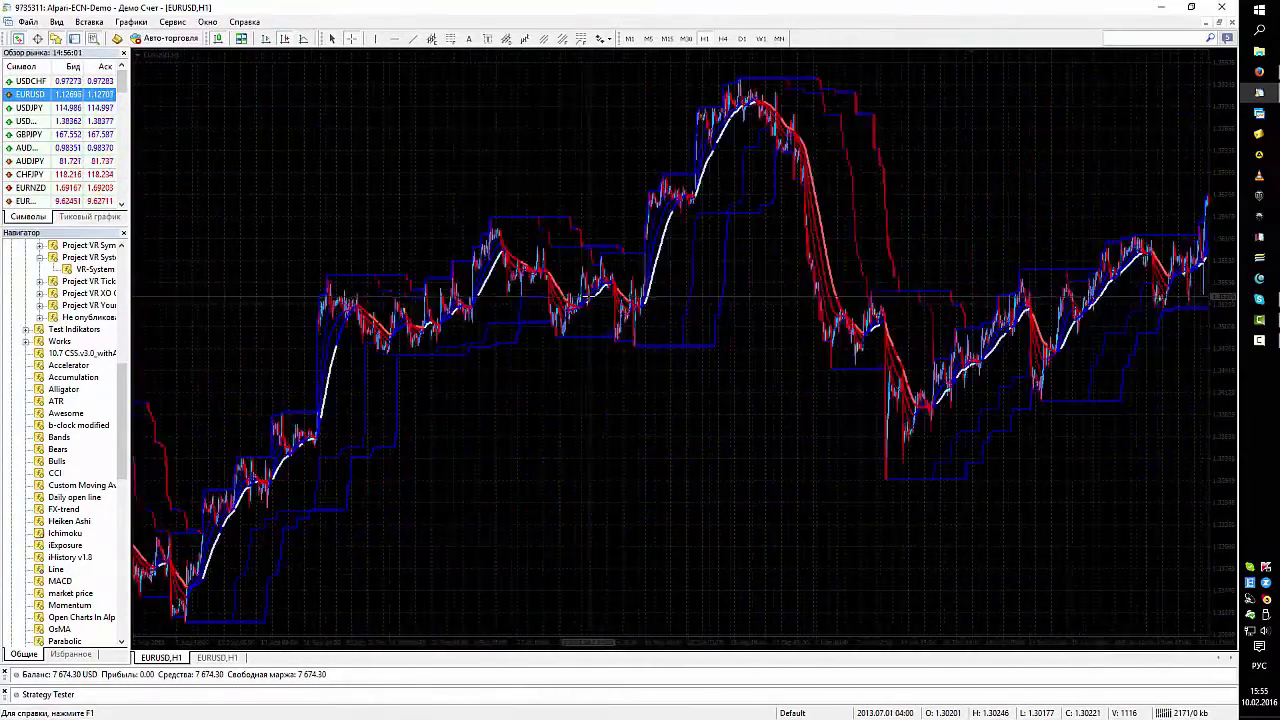
pyautogui.scroll(-15, 584, 293)
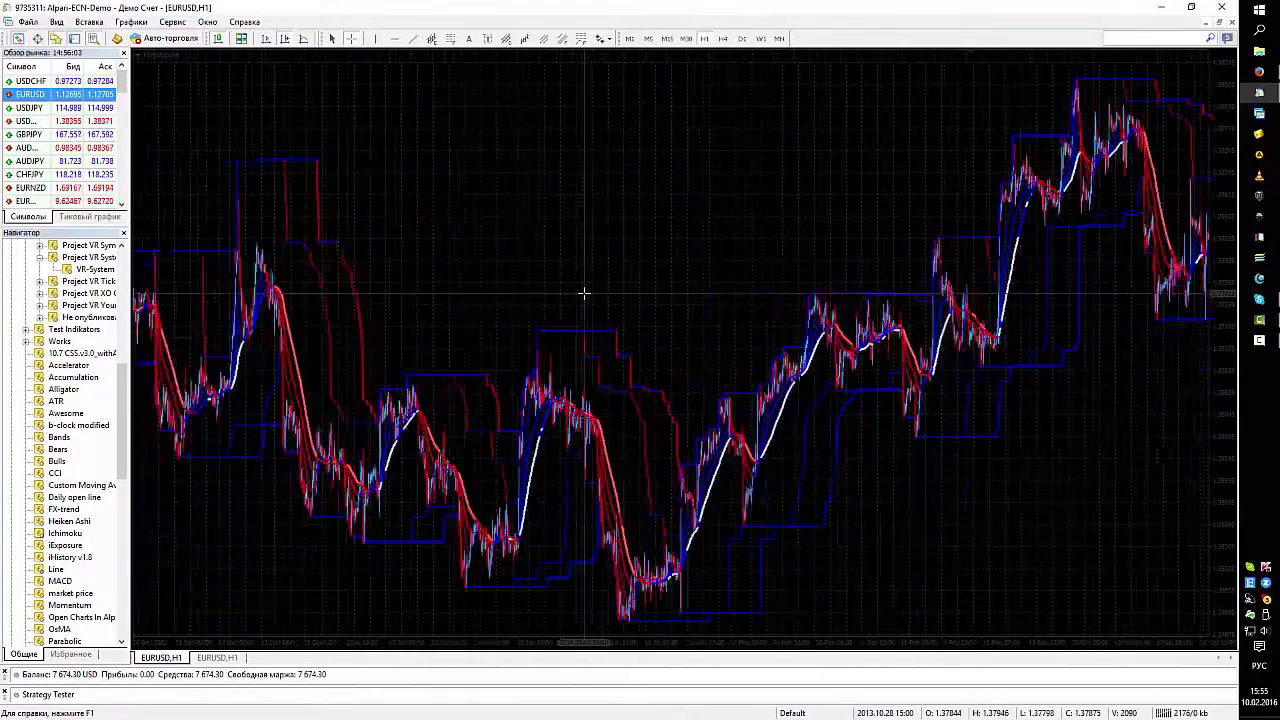
pyautogui.scroll(-4, 583, 293)
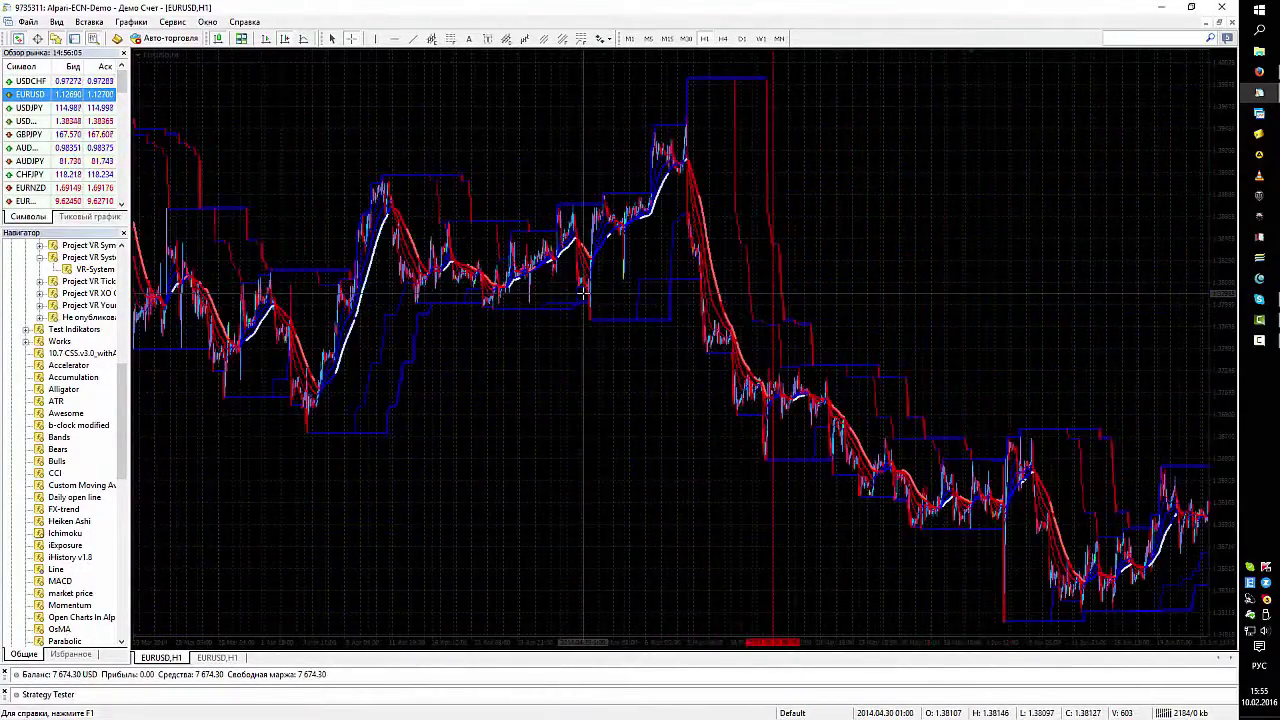
# Step: Examine the H1 decline from early May into June 2014 around the vertical line, following price pullbacks to the VR-System 2 lines
pyautogui.scroll(-3, 583, 293)
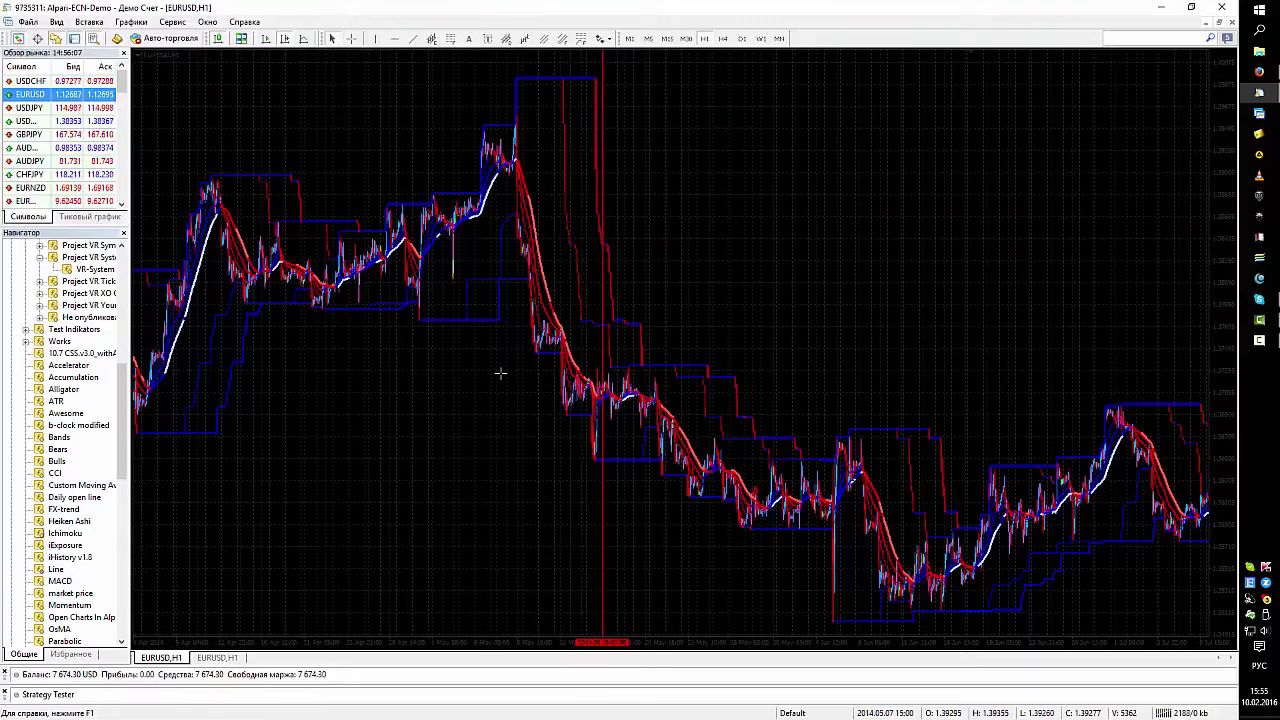
pyautogui.scroll(-3, 500, 373)
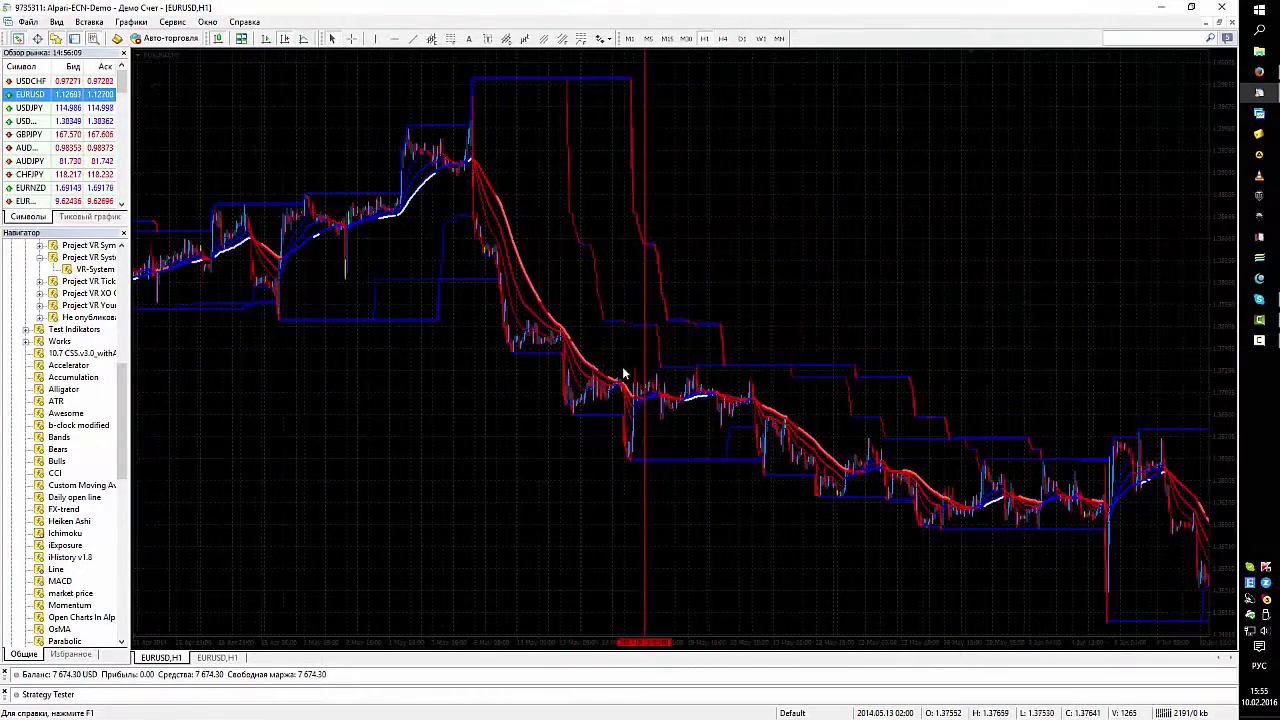
pyautogui.scroll(-4, 575, 340)
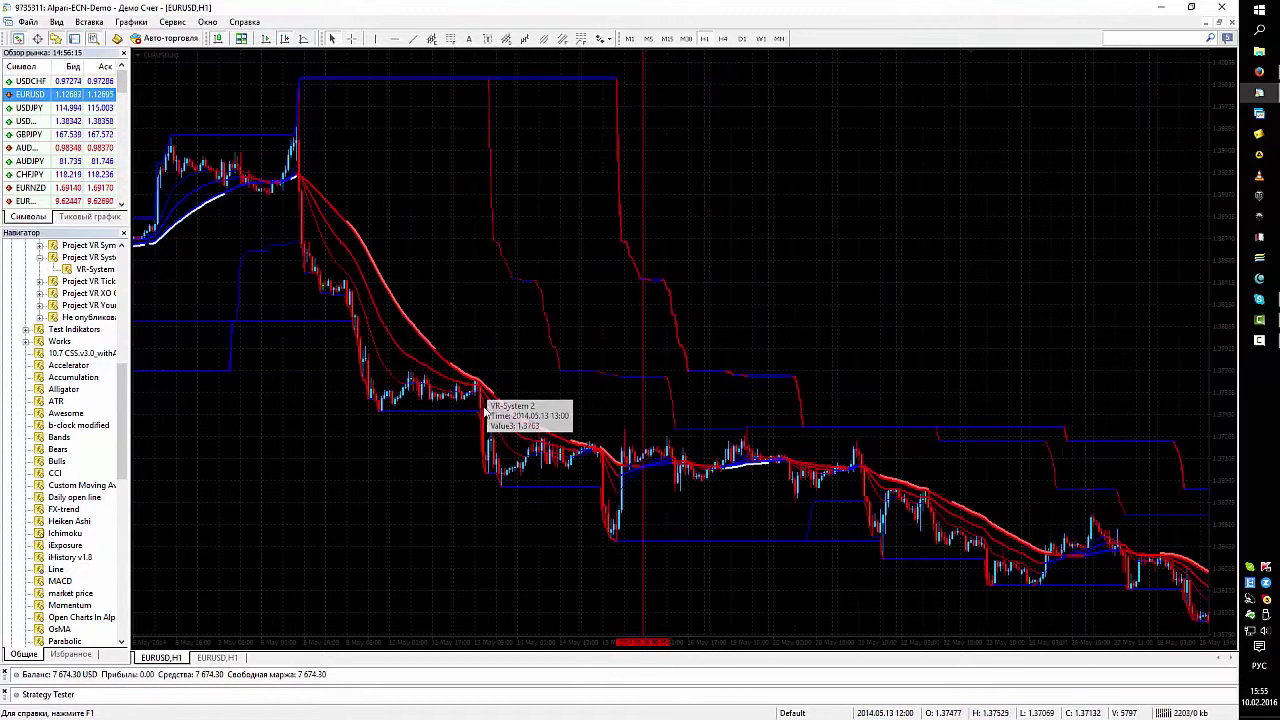
pyautogui.scroll(-2, 495, 448)
pyautogui.scroll(-4, 494, 445)
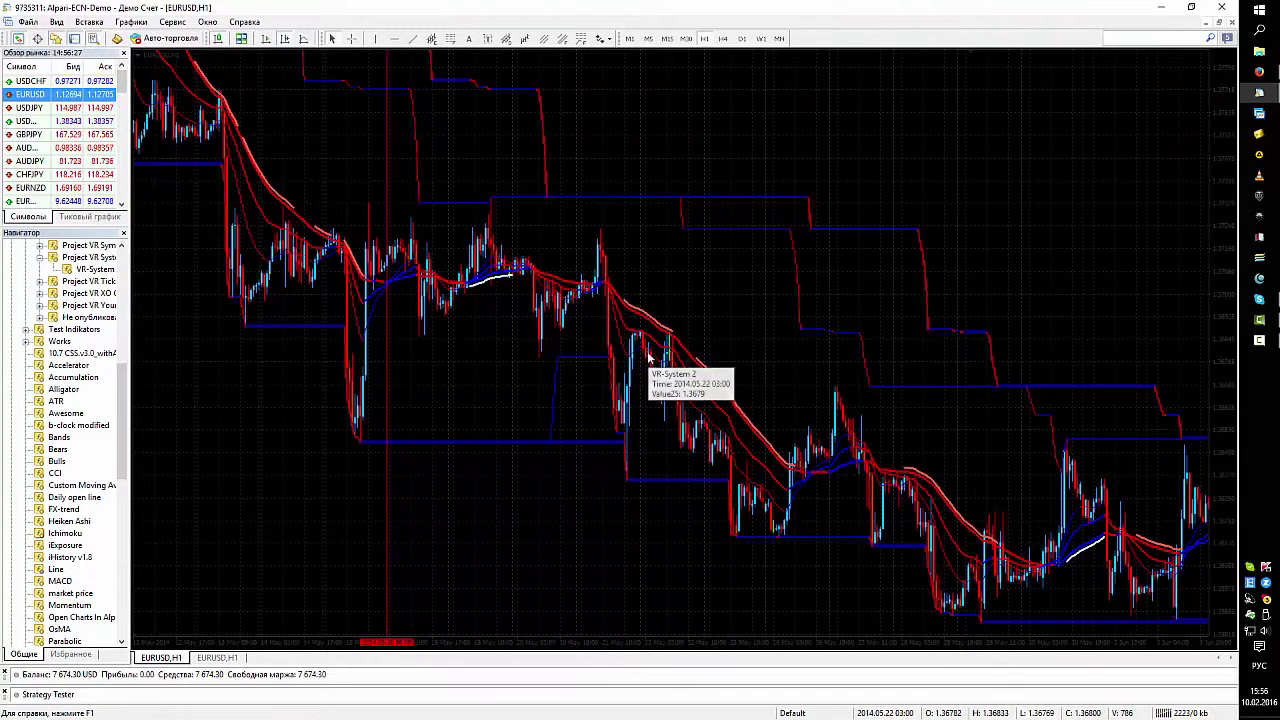
pyautogui.scroll(-2, 678, 424)
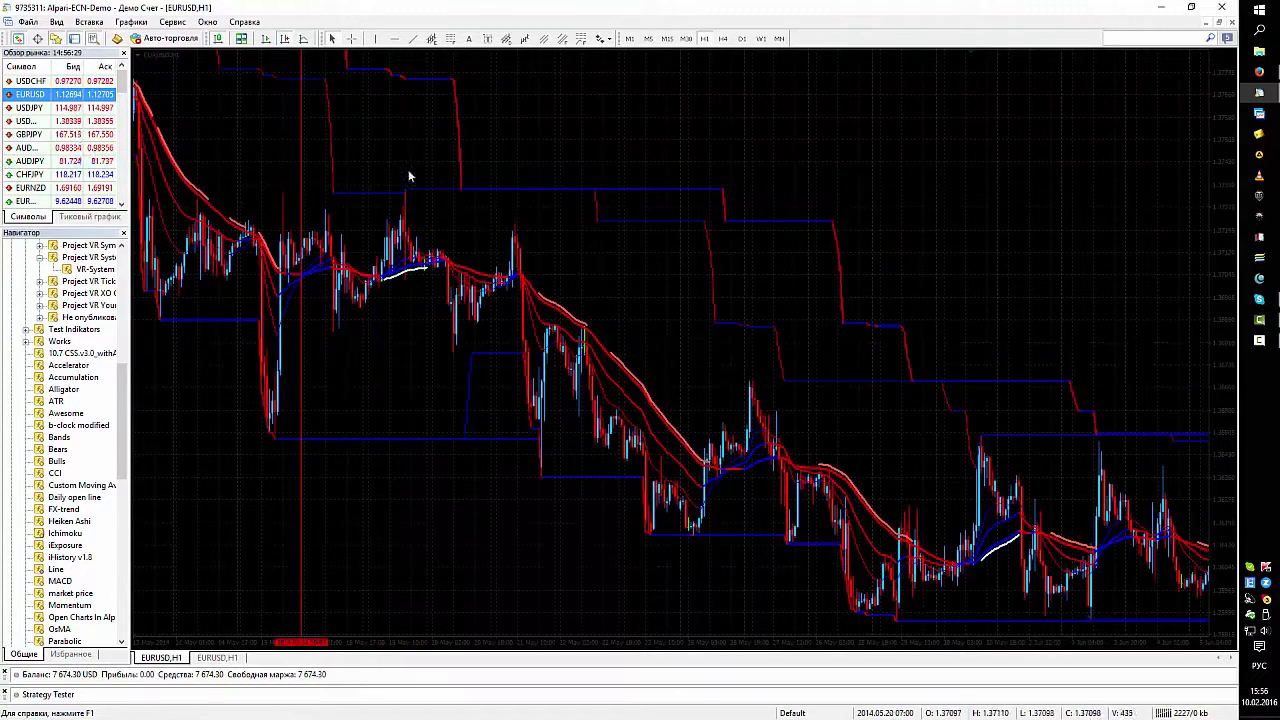
pyautogui.scroll(-4, 671, 265)
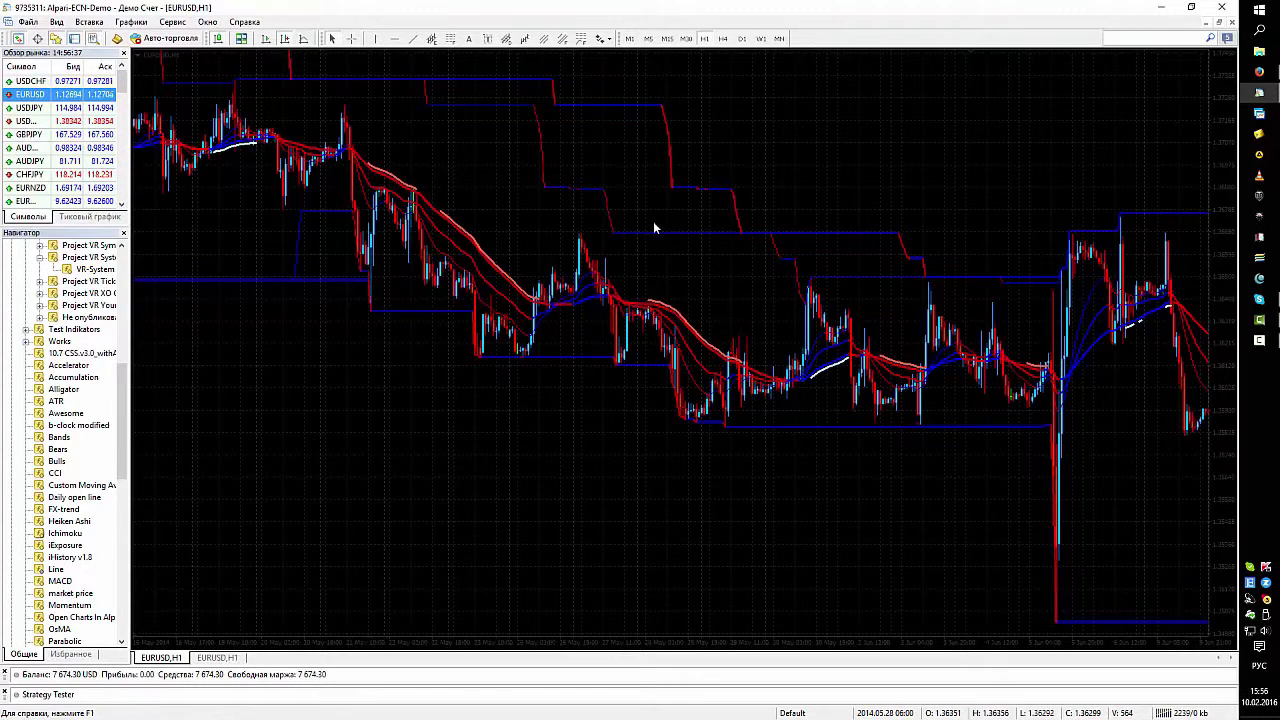
# Step: Examine the H1 chart from late May to mid-June 2014, inspecting the VR-System 2 lines around the 13 and 16 June candles
pyautogui.scroll(-2, 654, 226)
pyautogui.scroll(-2, 654, 228)
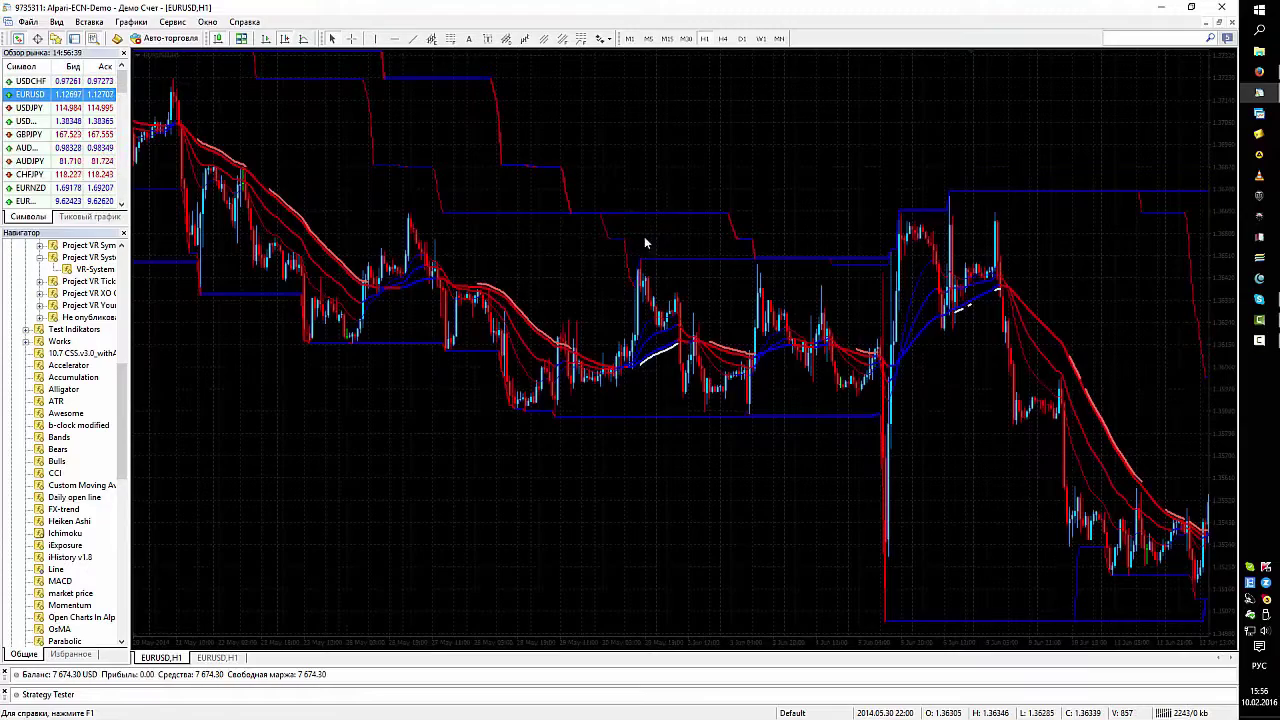
pyautogui.scroll(-12, 640, 391)
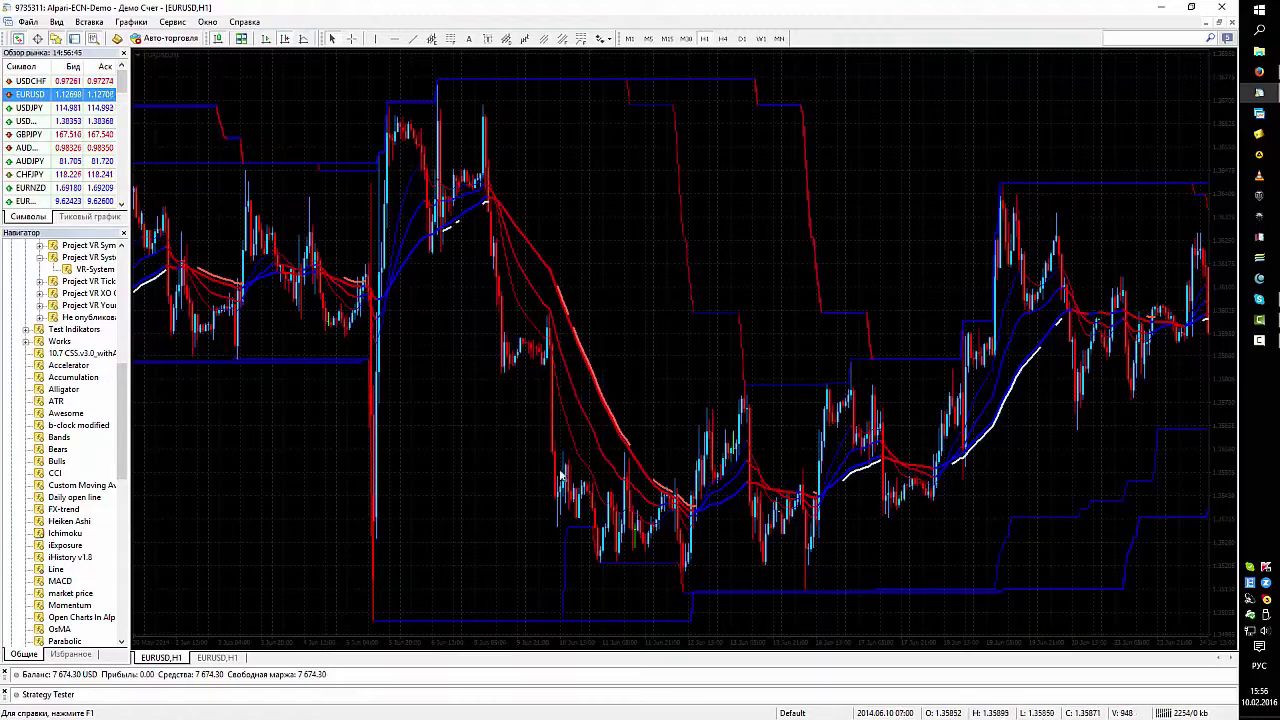
pyautogui.scroll(-9, 585, 470)
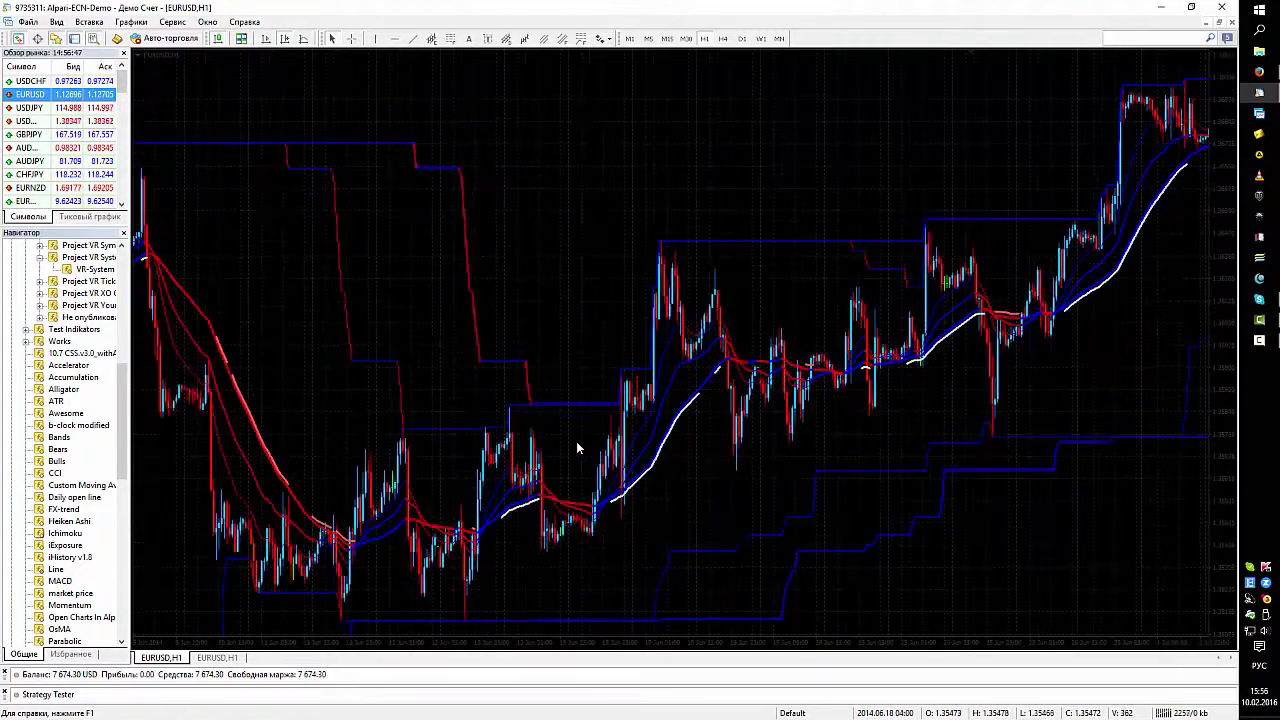
pyautogui.scroll(-5, 577, 448)
pyautogui.scroll(5, 577, 448)
pyautogui.scroll(2, 548, 398)
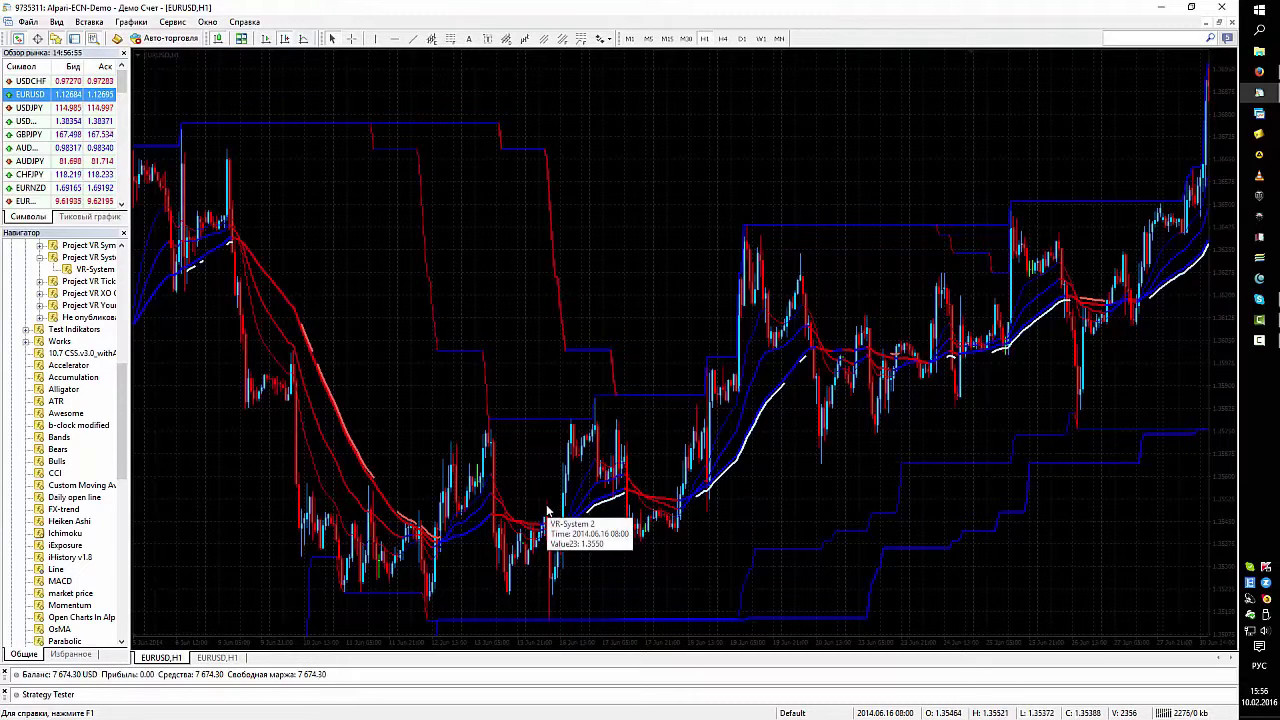
pyautogui.moveTo(562, 537)
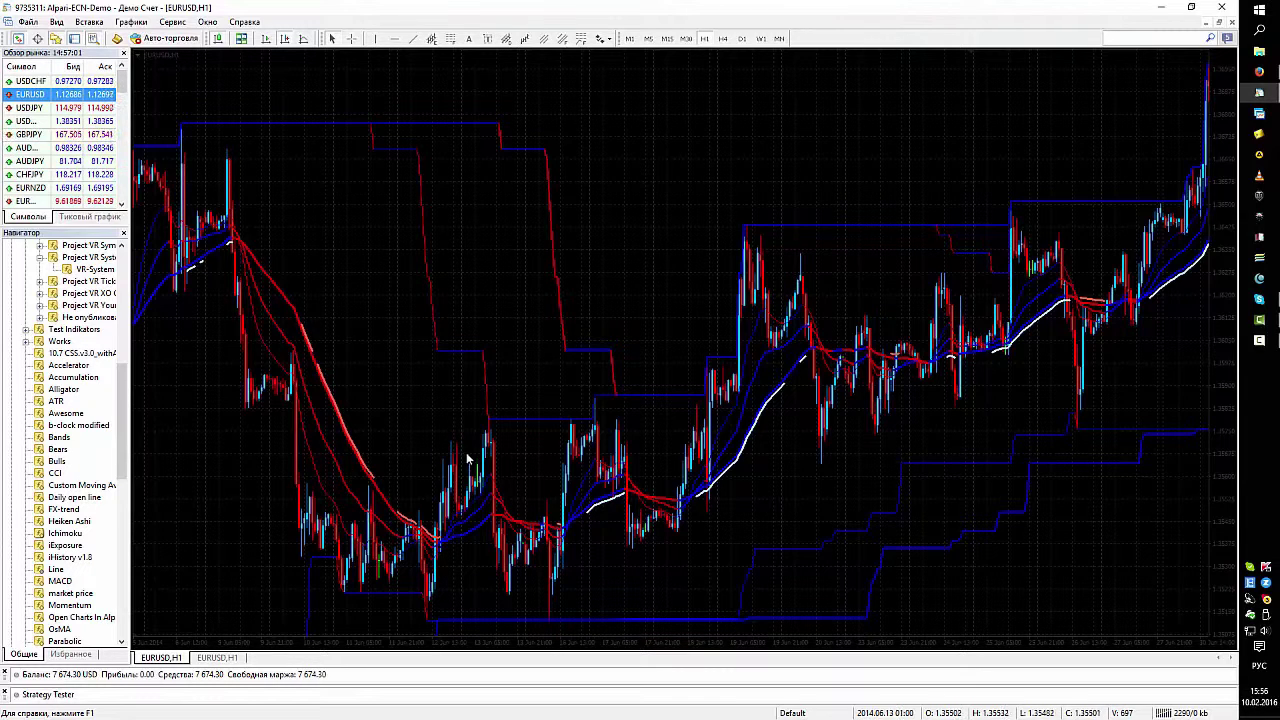
pyautogui.moveTo(462, 516)
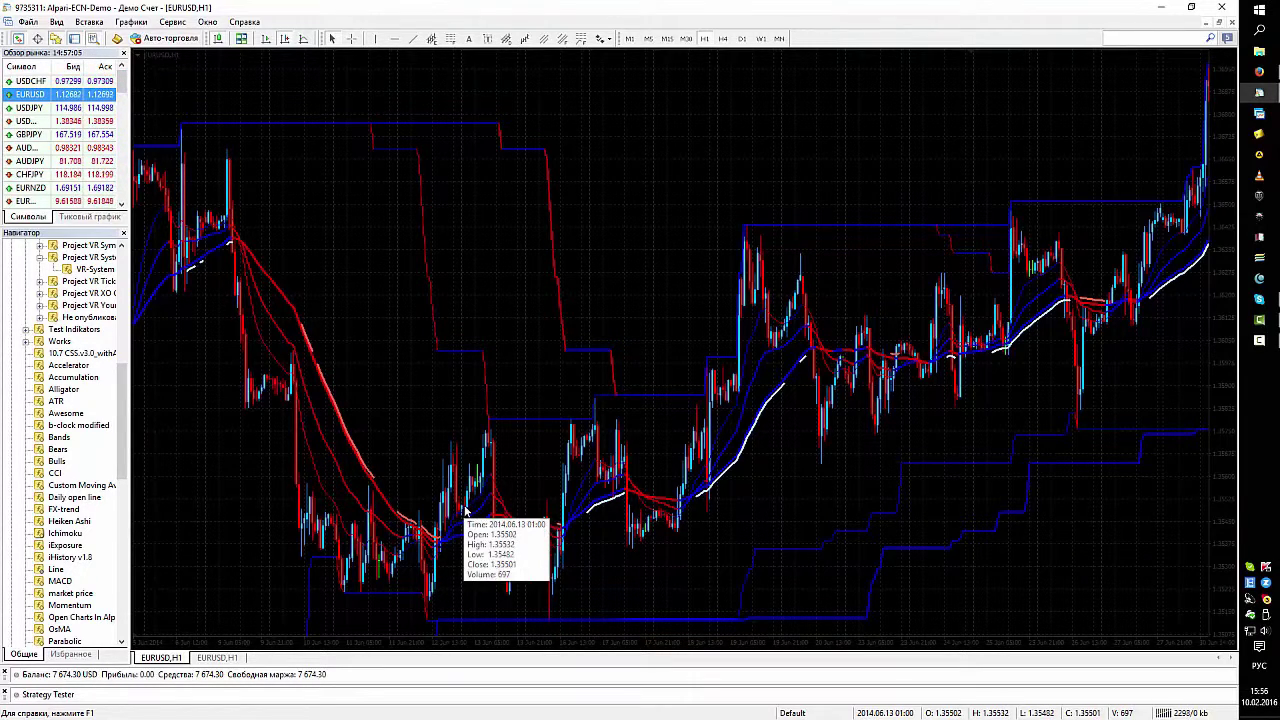
# Step: Trace the H1 rise from mid-June to late June 2014 with the crosshair, comparing price swings with the VR-System 2 lines
pyautogui.middleClick(481, 628)
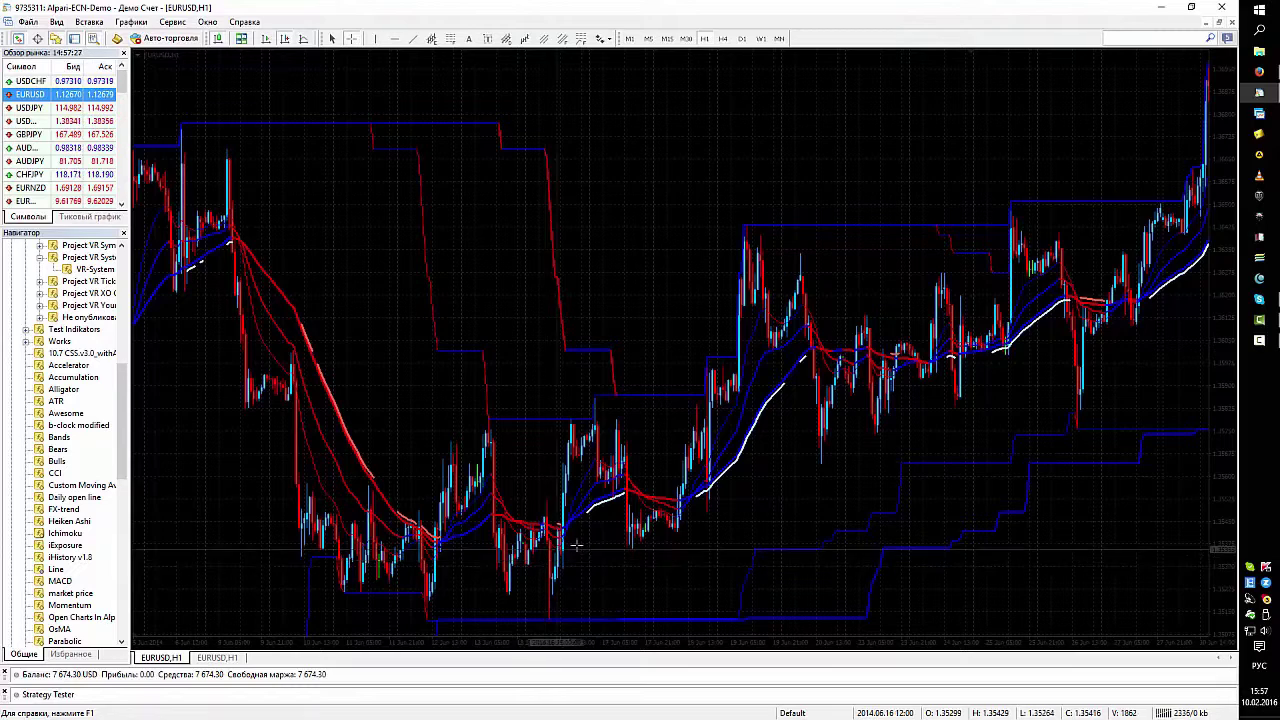
pyautogui.scroll(-2, 540, 515)
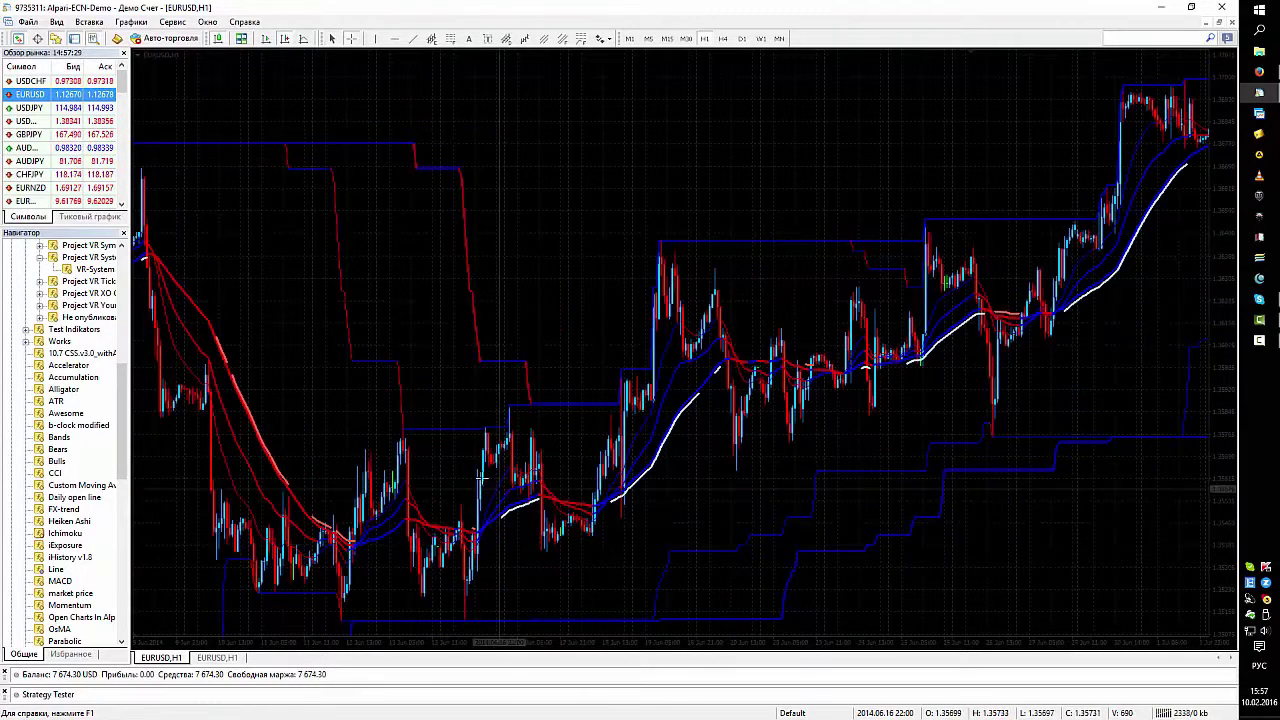
pyautogui.moveTo(530, 485); pyautogui.dragTo(527, 485)
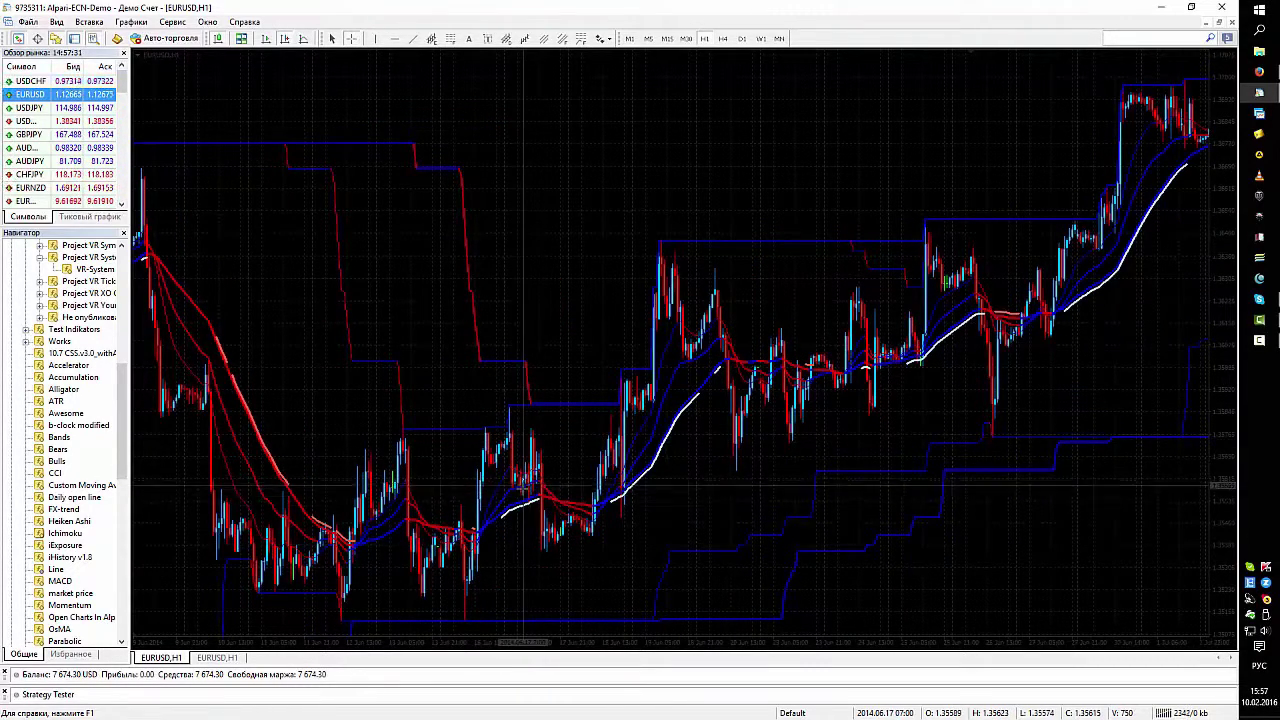
pyautogui.click(533, 440)
pyautogui.middleClick(557, 630)
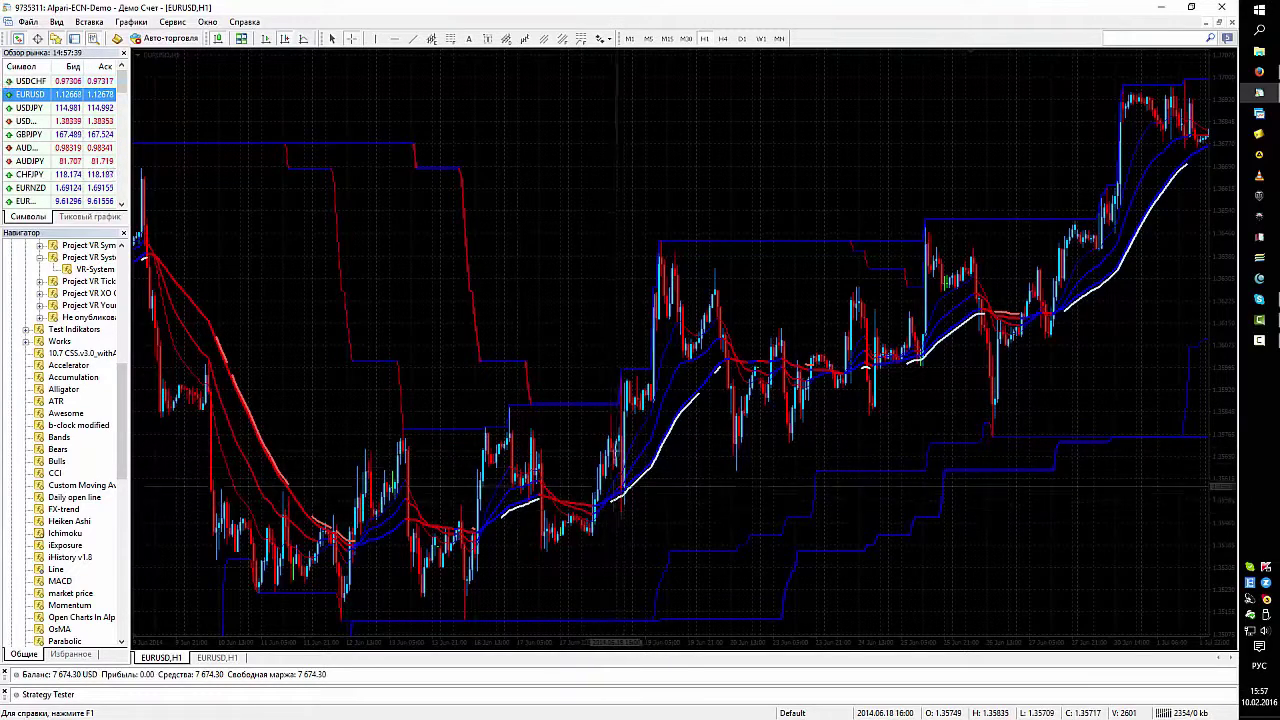
pyautogui.scroll(-2, 600, 433)
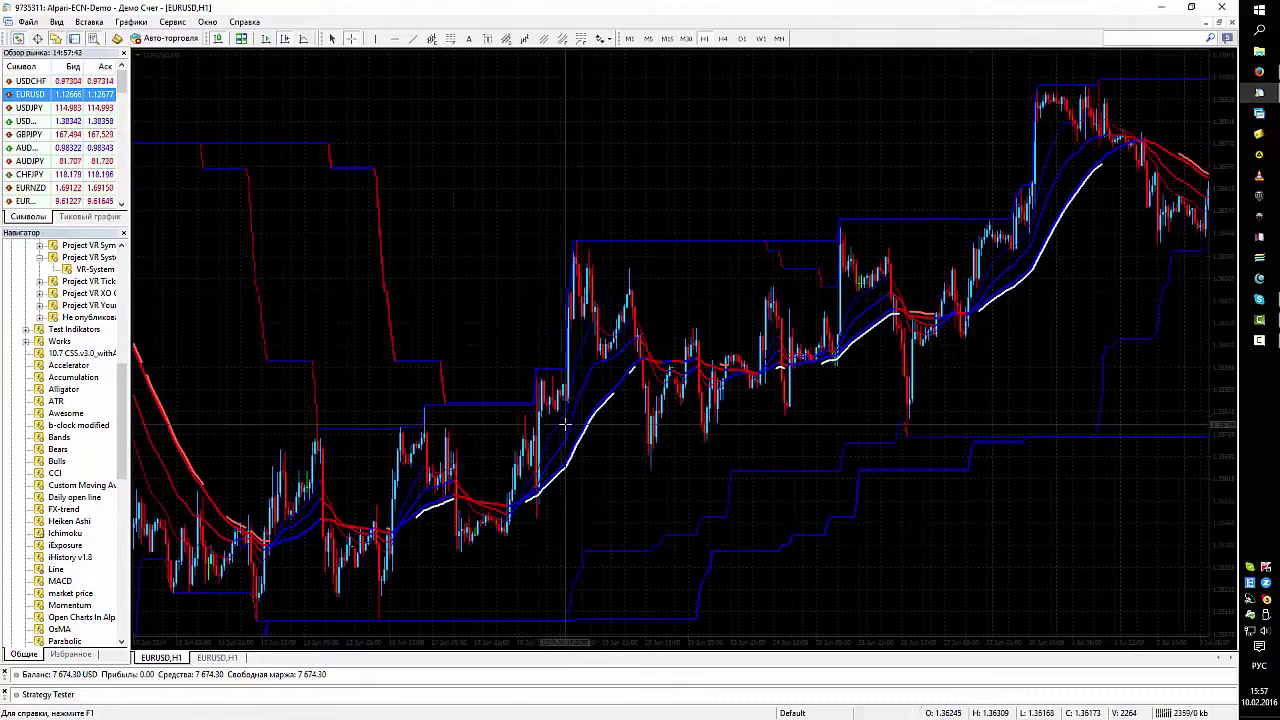
pyautogui.scroll(-4, 634, 443)
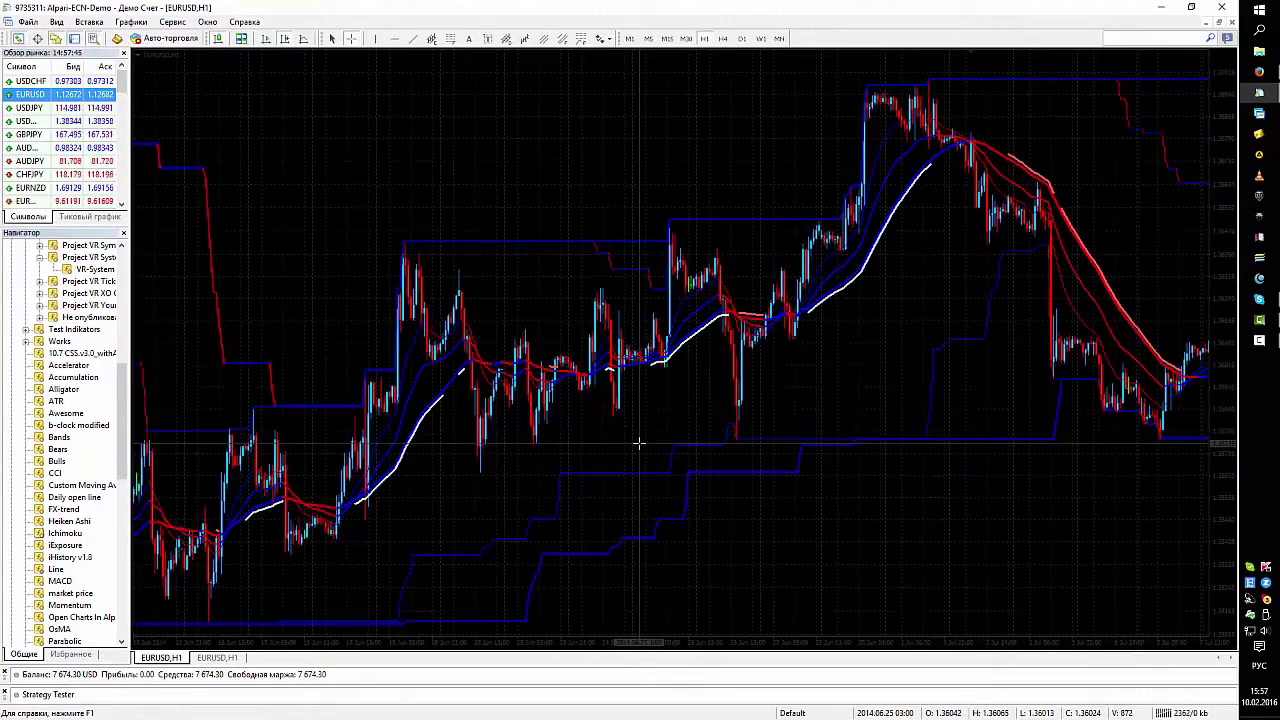
pyautogui.scroll(-4, 638, 443)
pyautogui.scroll(8, 638, 443)
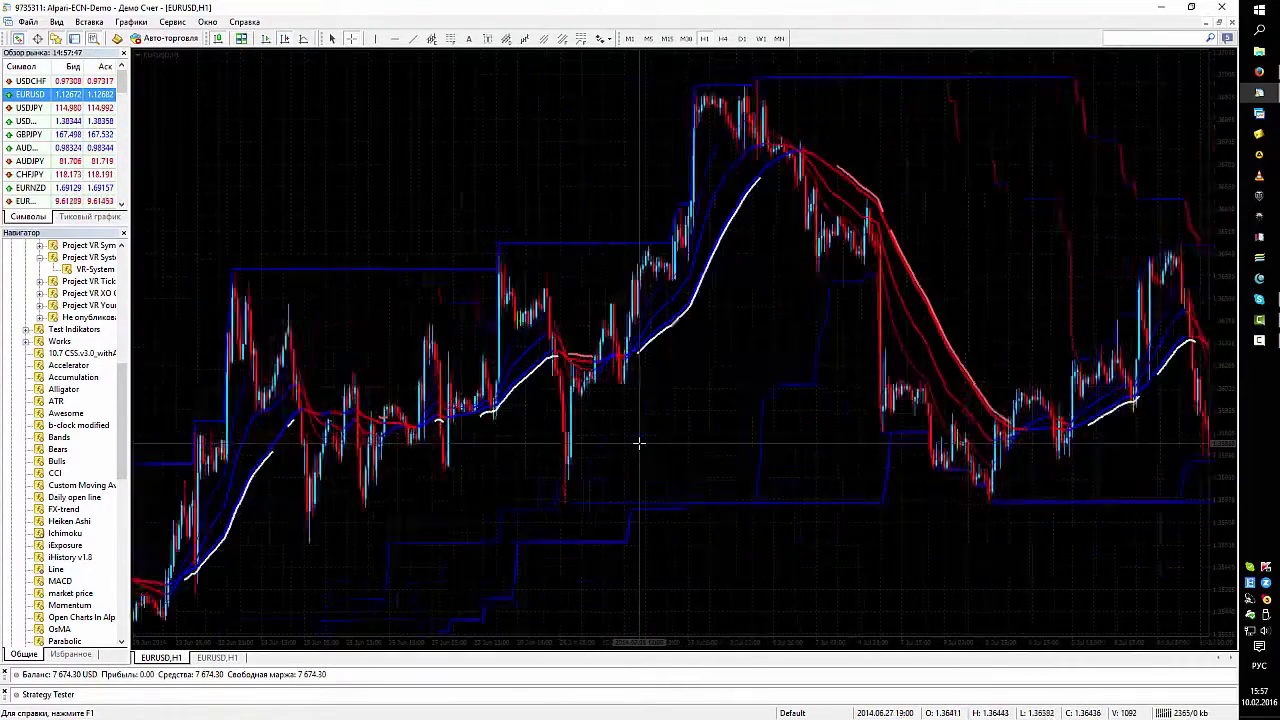
pyautogui.scroll(2, 638, 443)
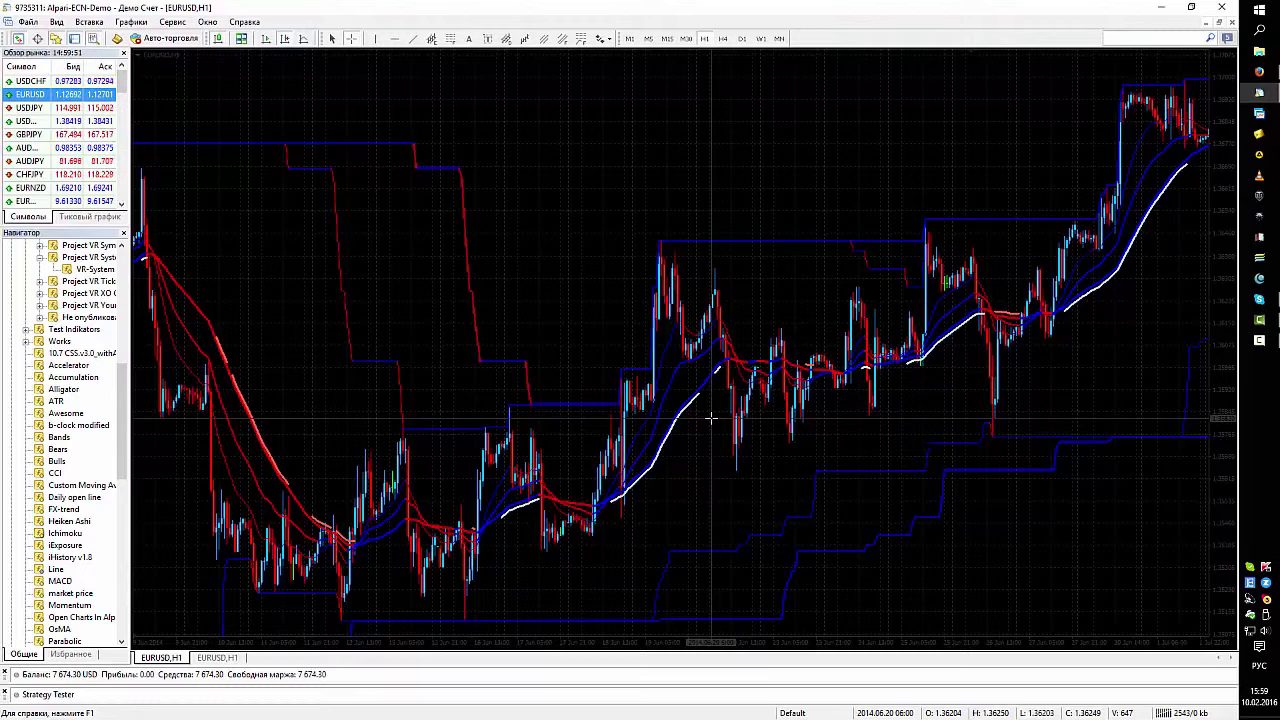
pyautogui.middleClick(711, 418)
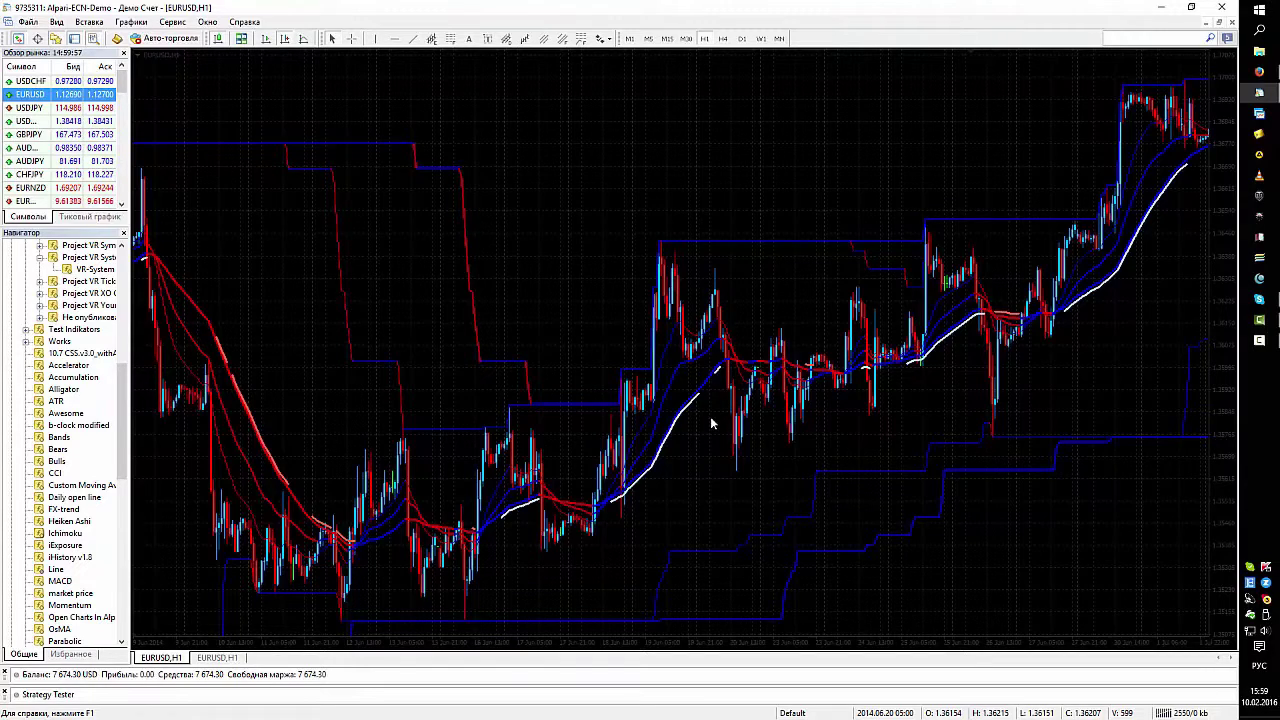
# Step: Examine the early July 2014 reversal and decline on H1, comparing it with the late June rise along the VR-System 2 lines
pyautogui.scroll(-10, 711, 420)
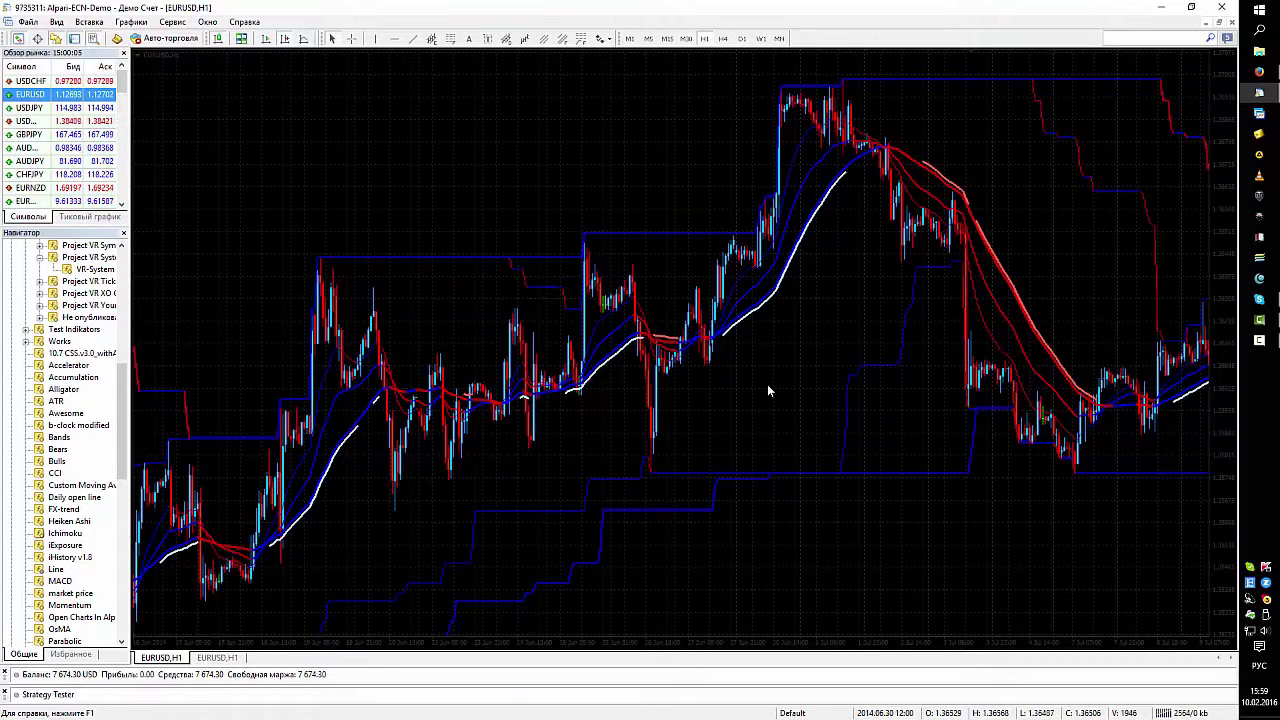
pyautogui.scroll(-5, 762, 375)
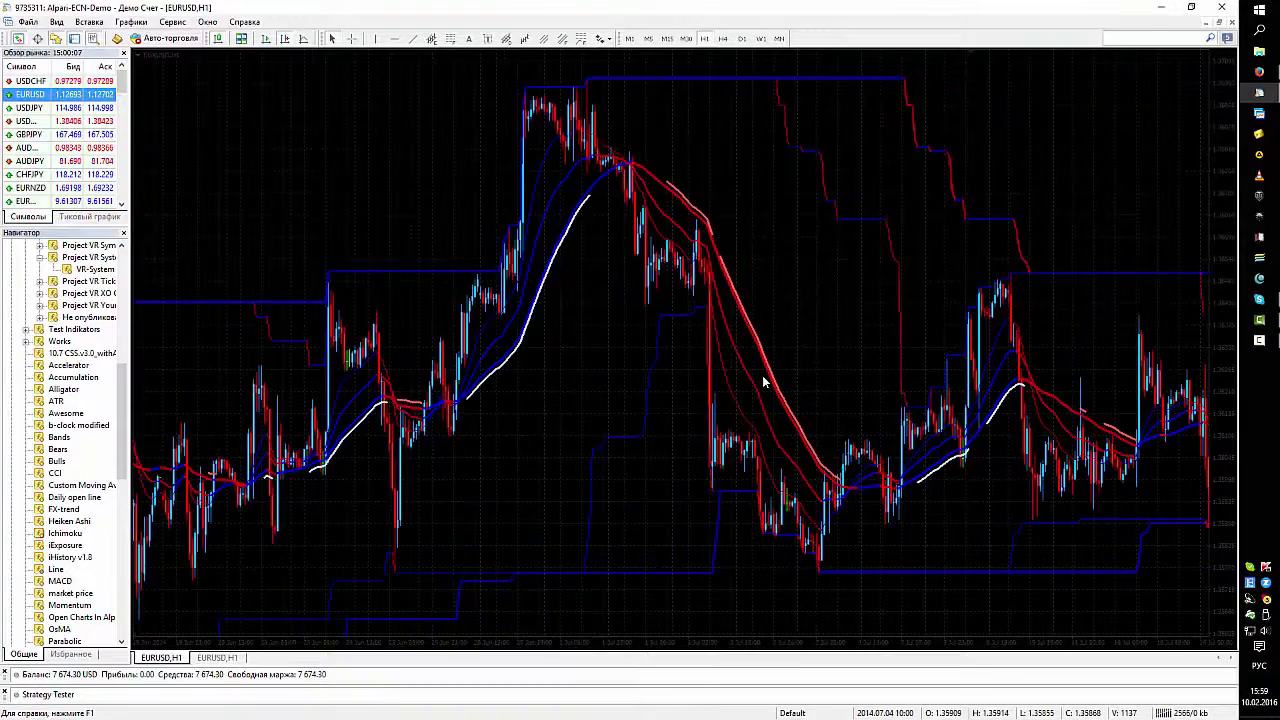
pyautogui.middleClick(596, 325)
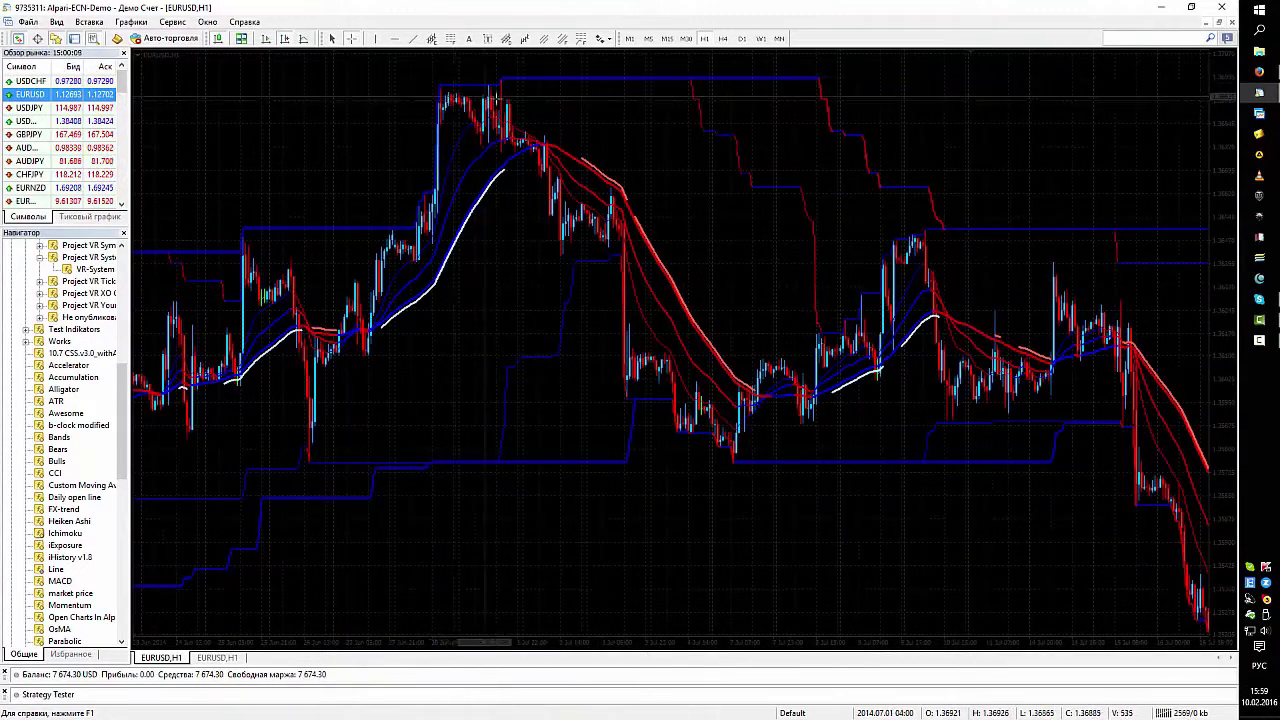
pyautogui.moveTo(546, 135); pyautogui.dragTo(558, 165)
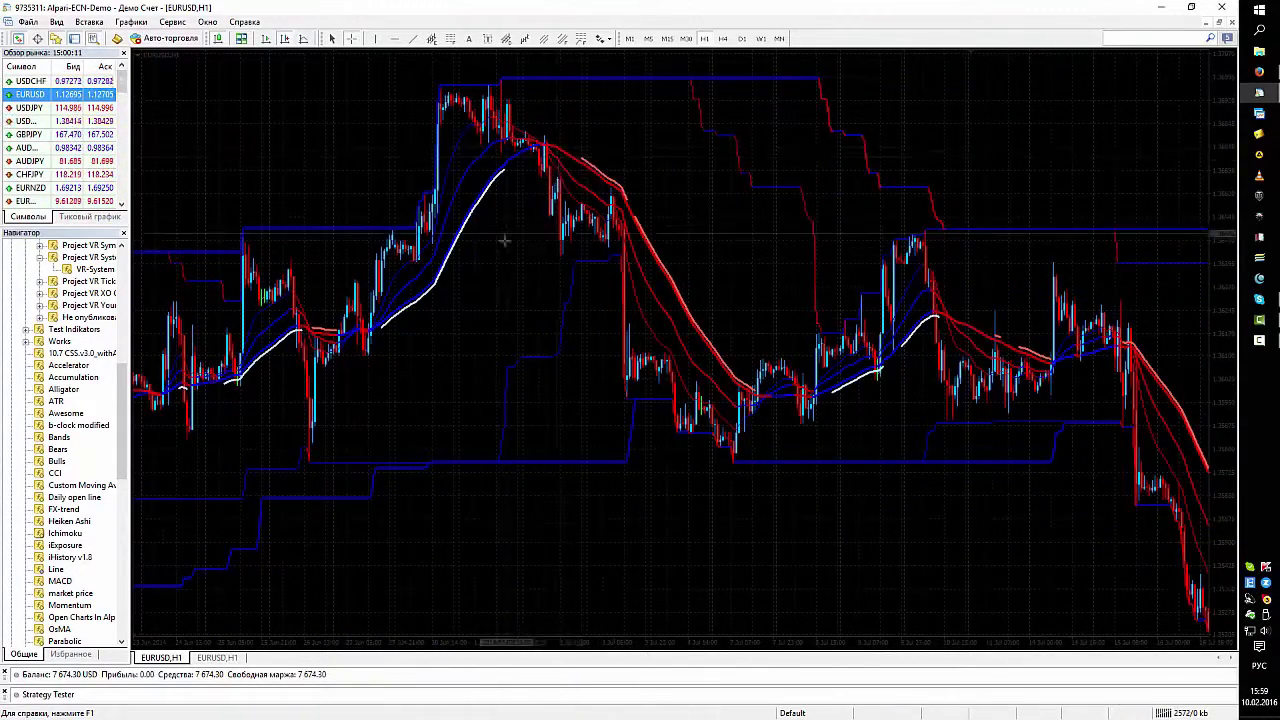
pyautogui.scroll(3, 448, 363)
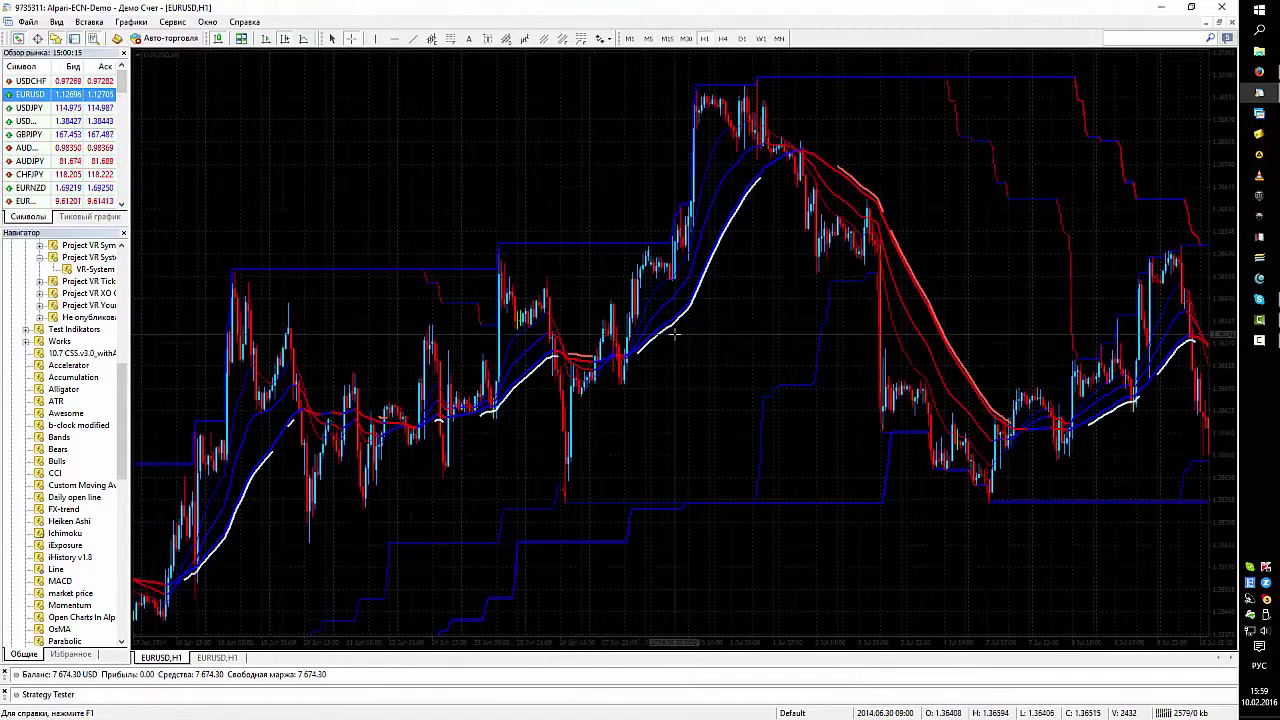
pyautogui.scroll(-3, 626, 323)
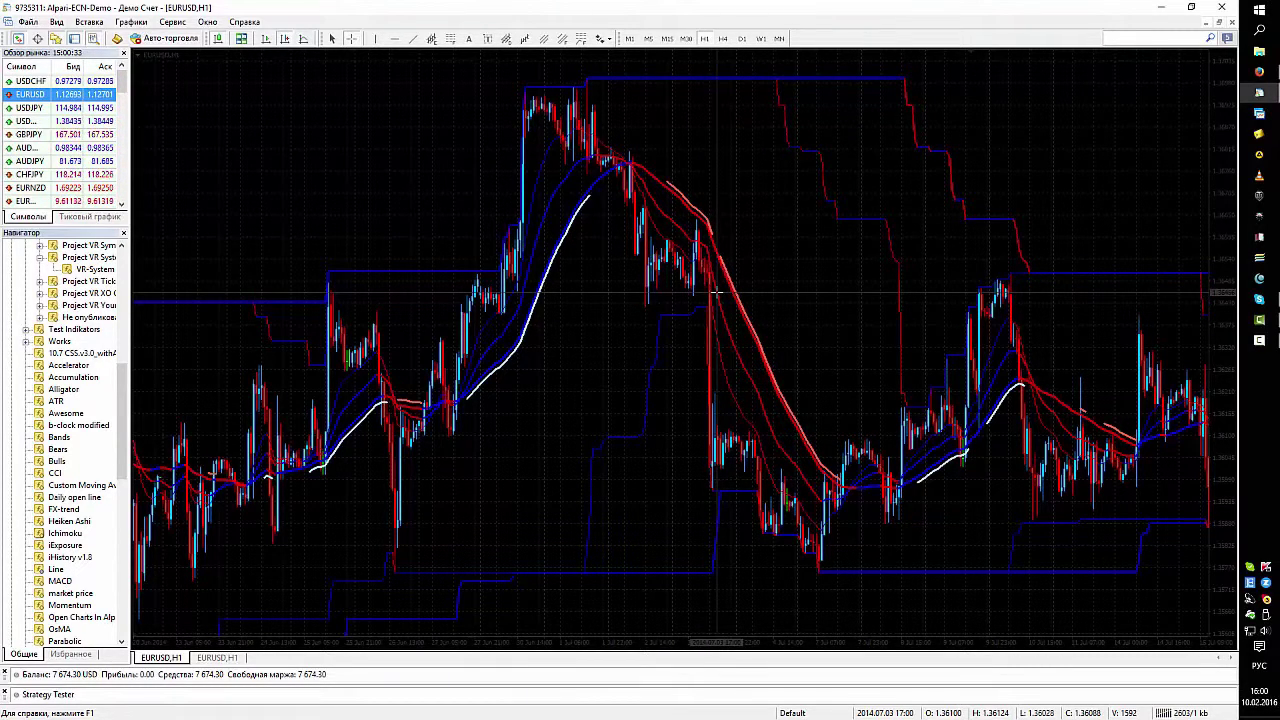
pyautogui.hscroll(-3, 716, 294)
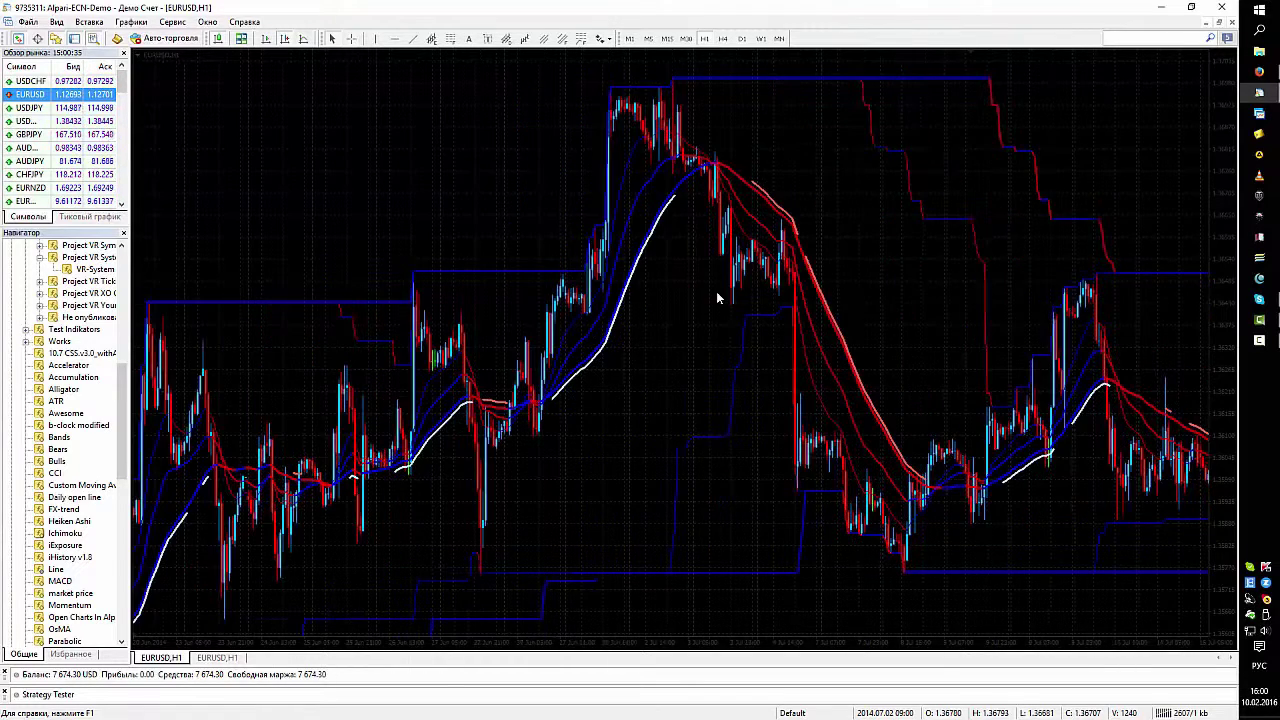
pyautogui.hscroll(-3, 716, 297)
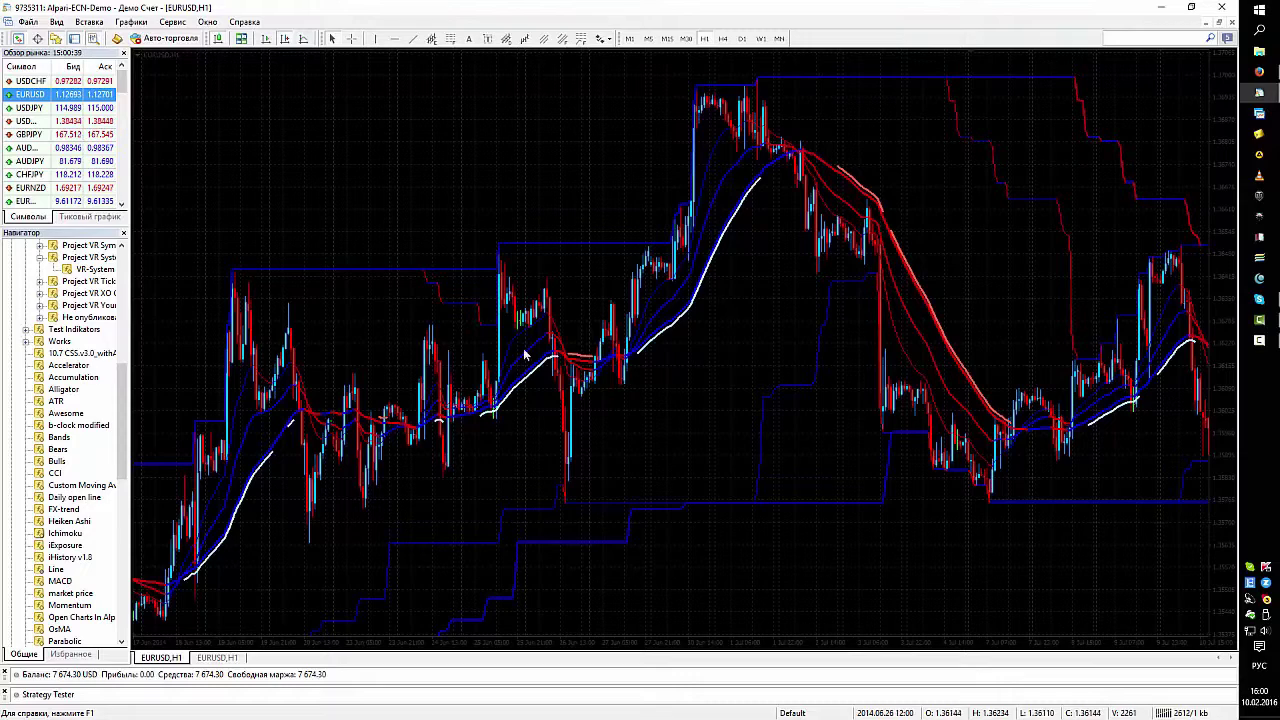
pyautogui.hscroll(6, 600, 372)
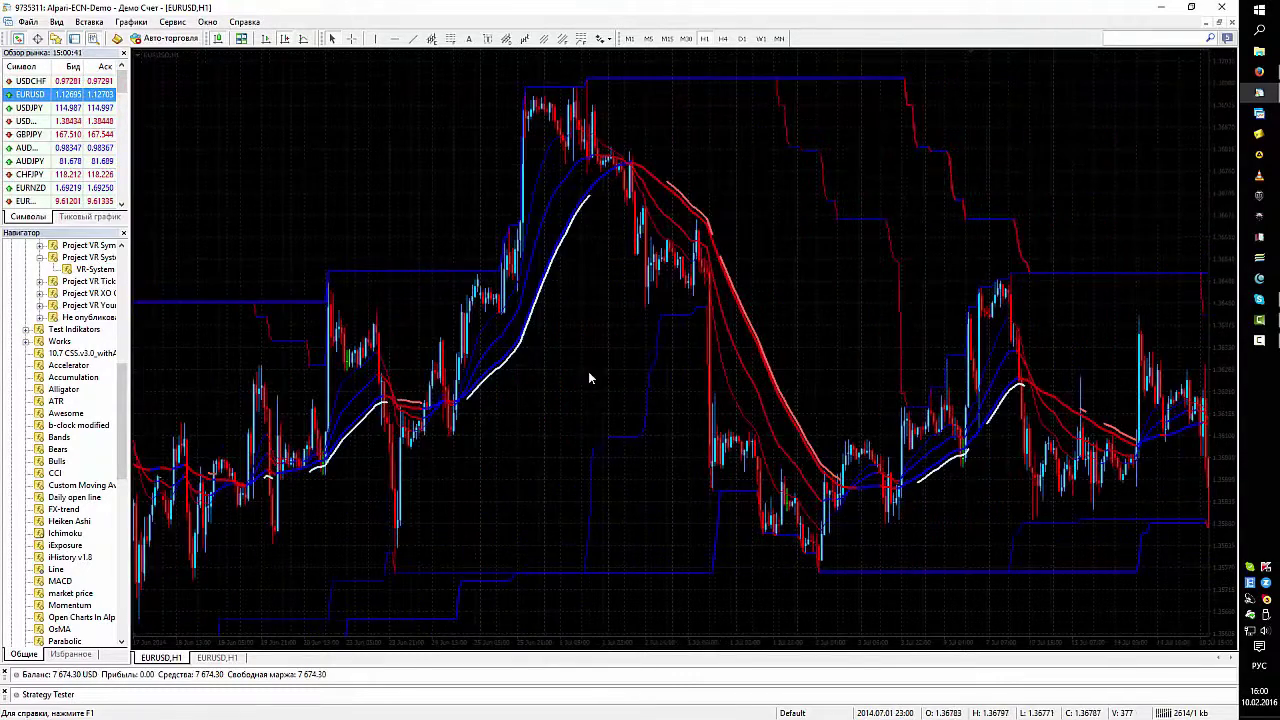
pyautogui.hscroll(3, 748, 354)
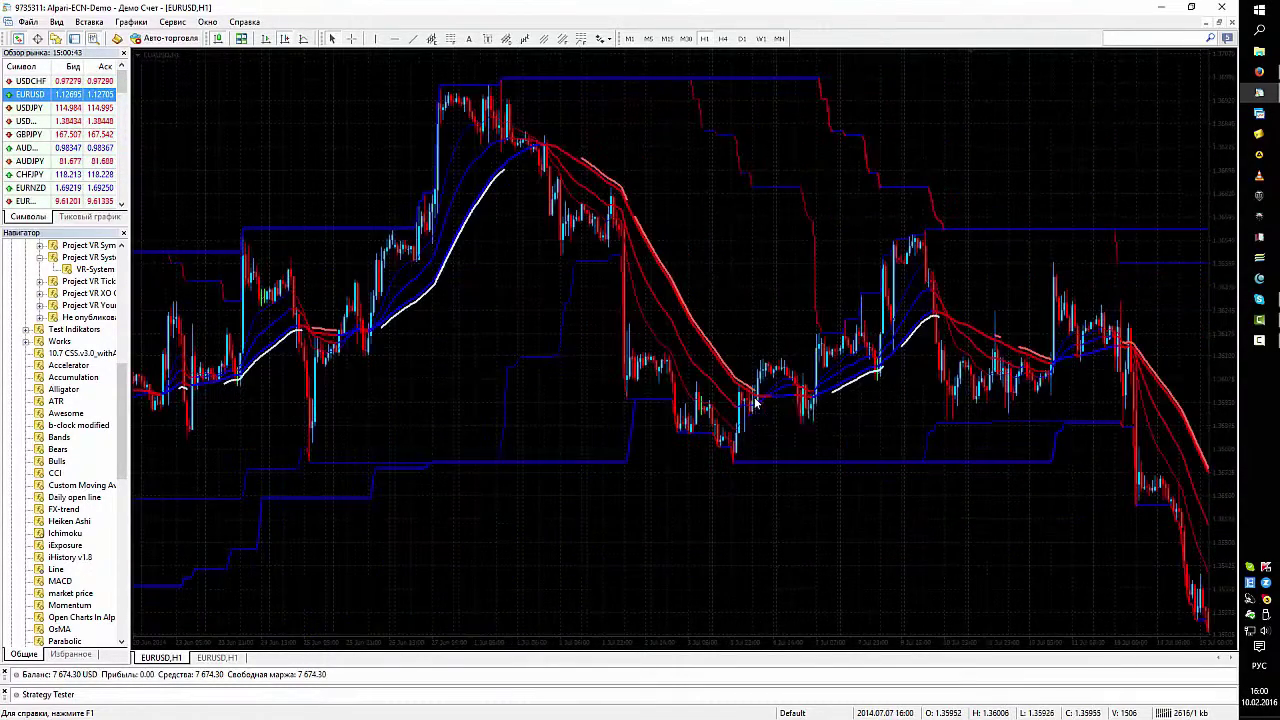
# Step: Inspect the H1 swings around 10 and 14 July 2014 with the crosshair, checking price against the VR-System 2 lines
pyautogui.middleClick(913, 260)
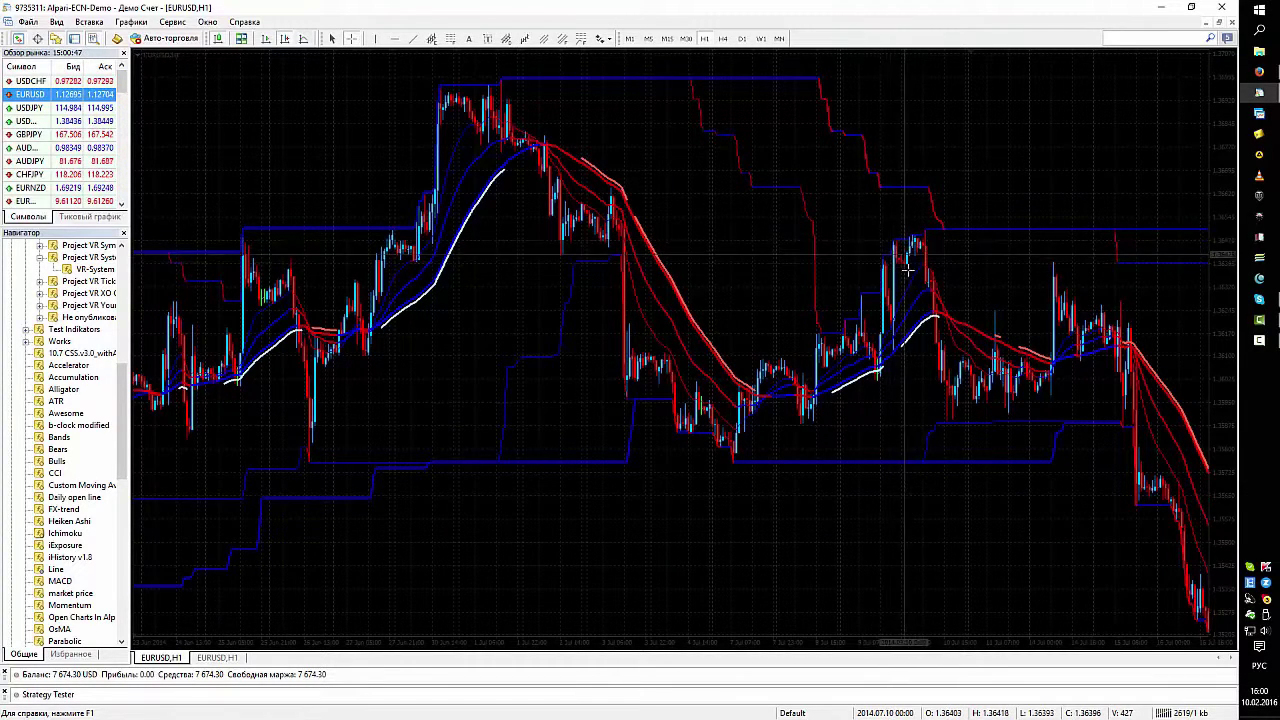
pyautogui.moveTo(906, 318)
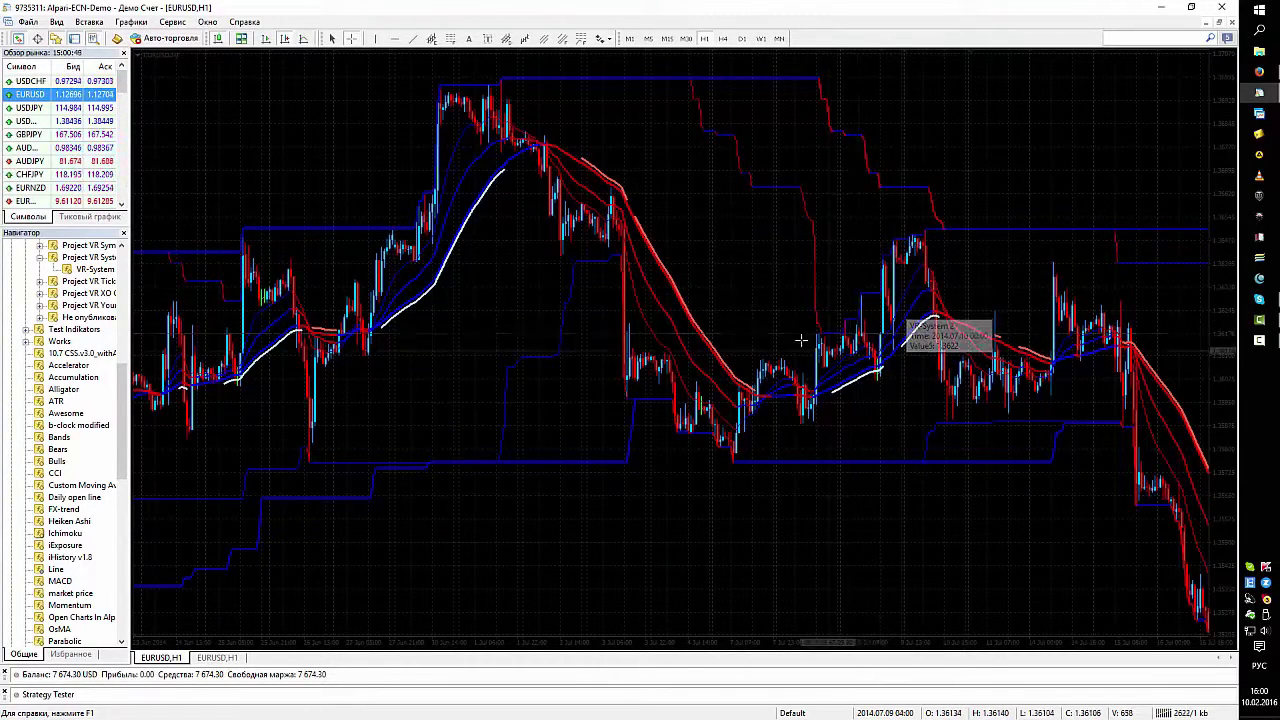
pyautogui.hscroll(5, 803, 340)
pyautogui.click(680, 358)
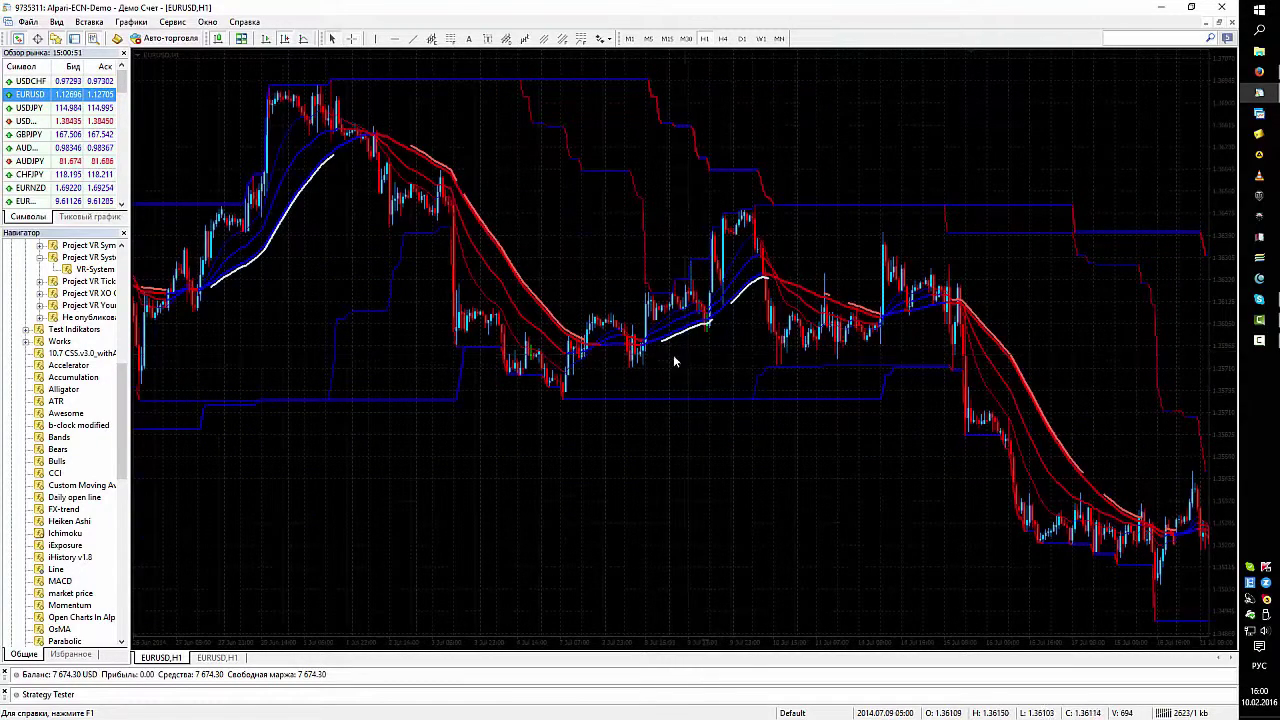
pyautogui.middleClick(626, 340)
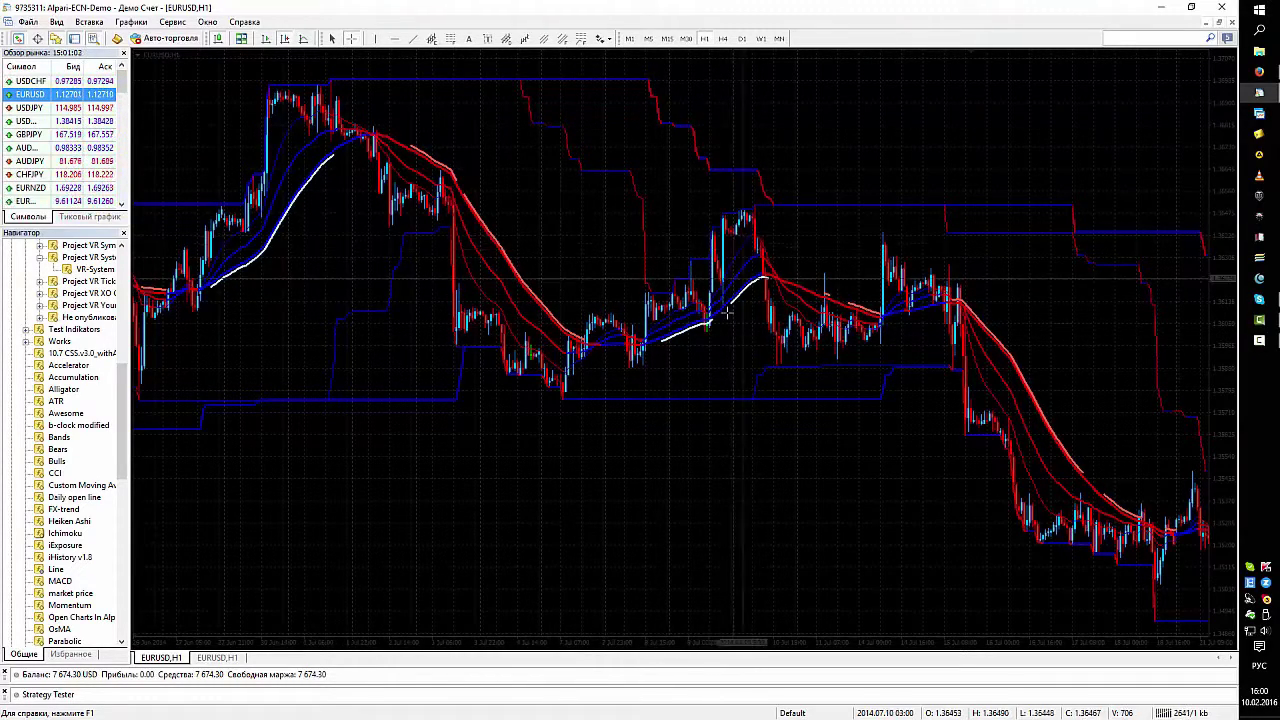
pyautogui.scroll(-2, 735, 310)
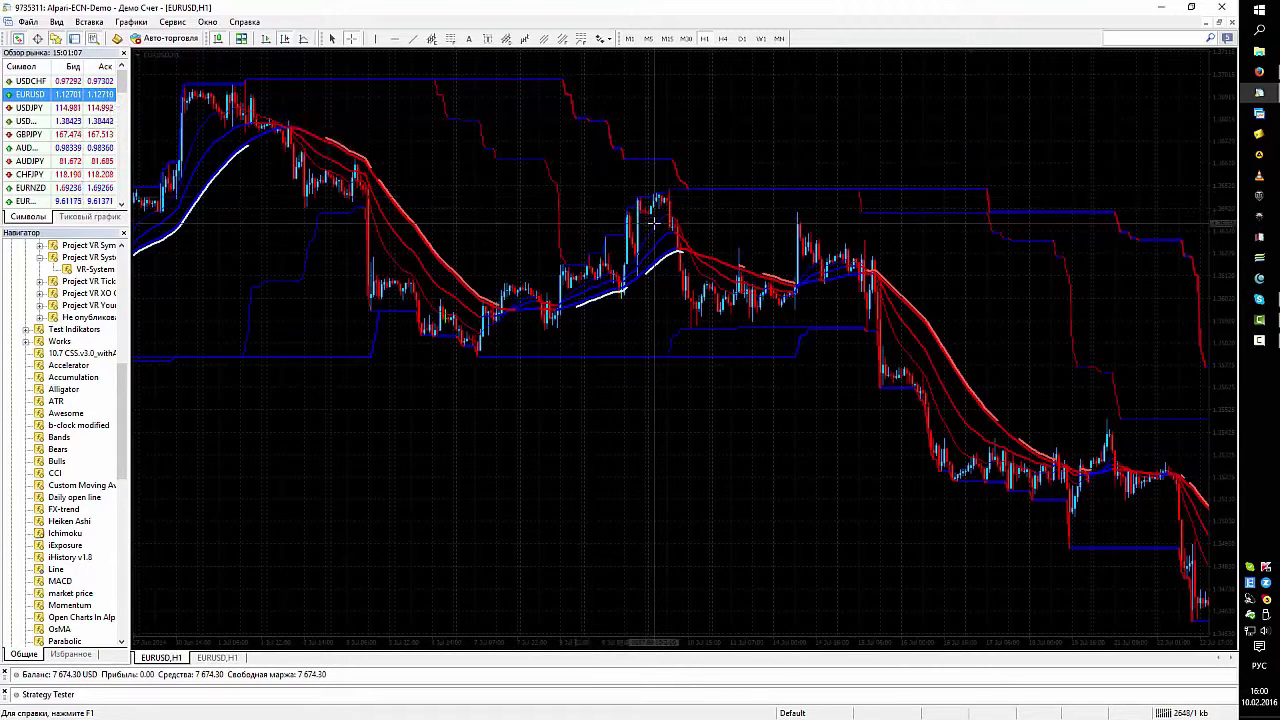
pyautogui.moveTo(804, 286)
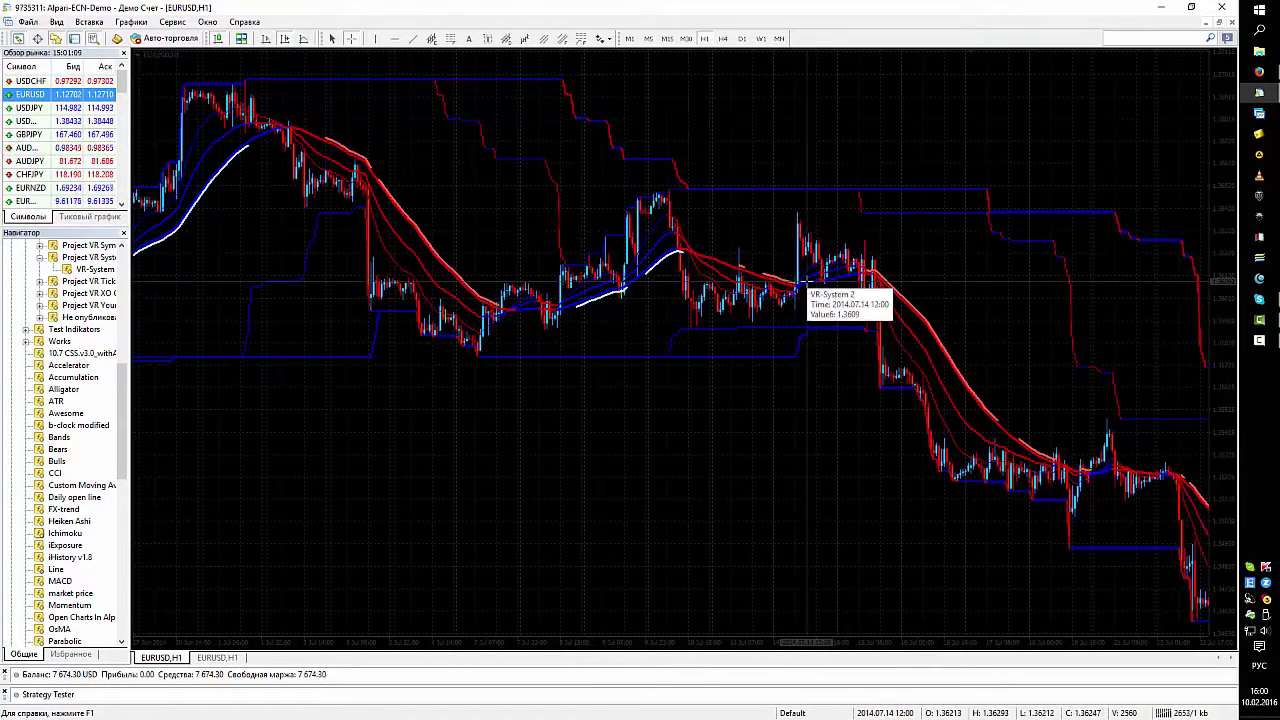
# Step: Follow the H1 decline from mid-July to the end of July 2014 along the red VR-System 2 lines
pyautogui.hscroll(2, 804, 286)
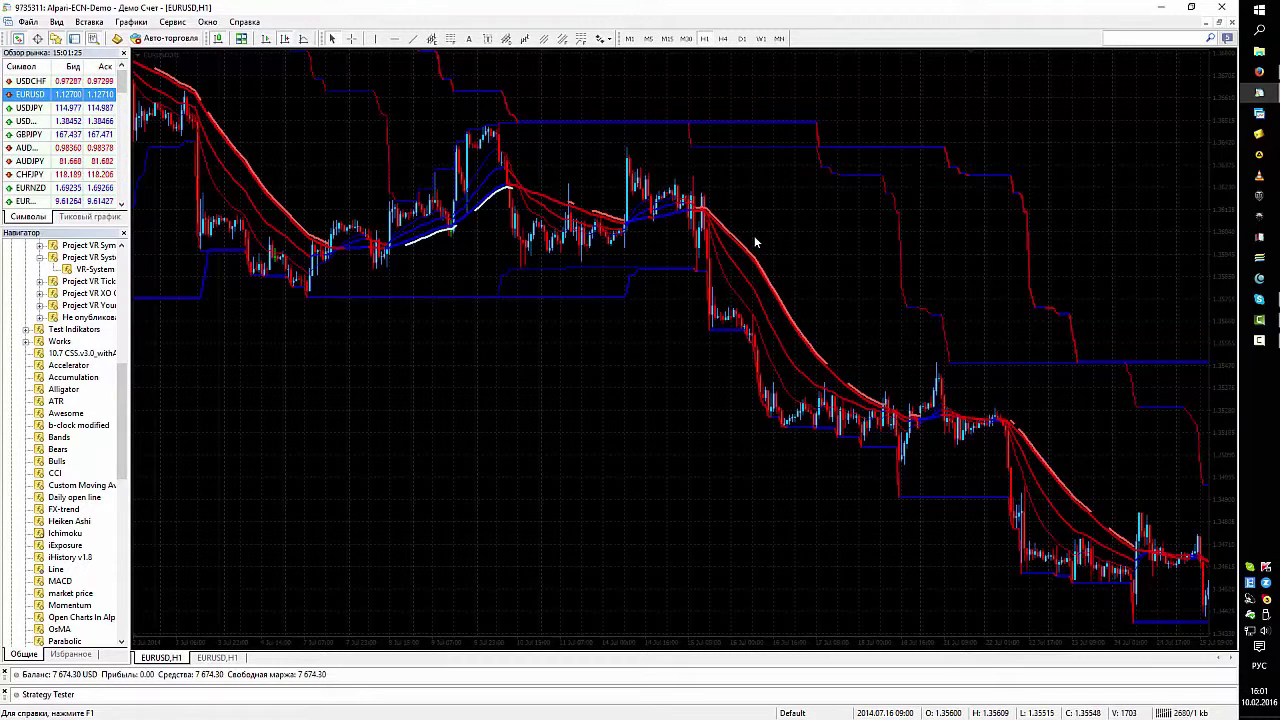
pyautogui.moveTo(751, 260)
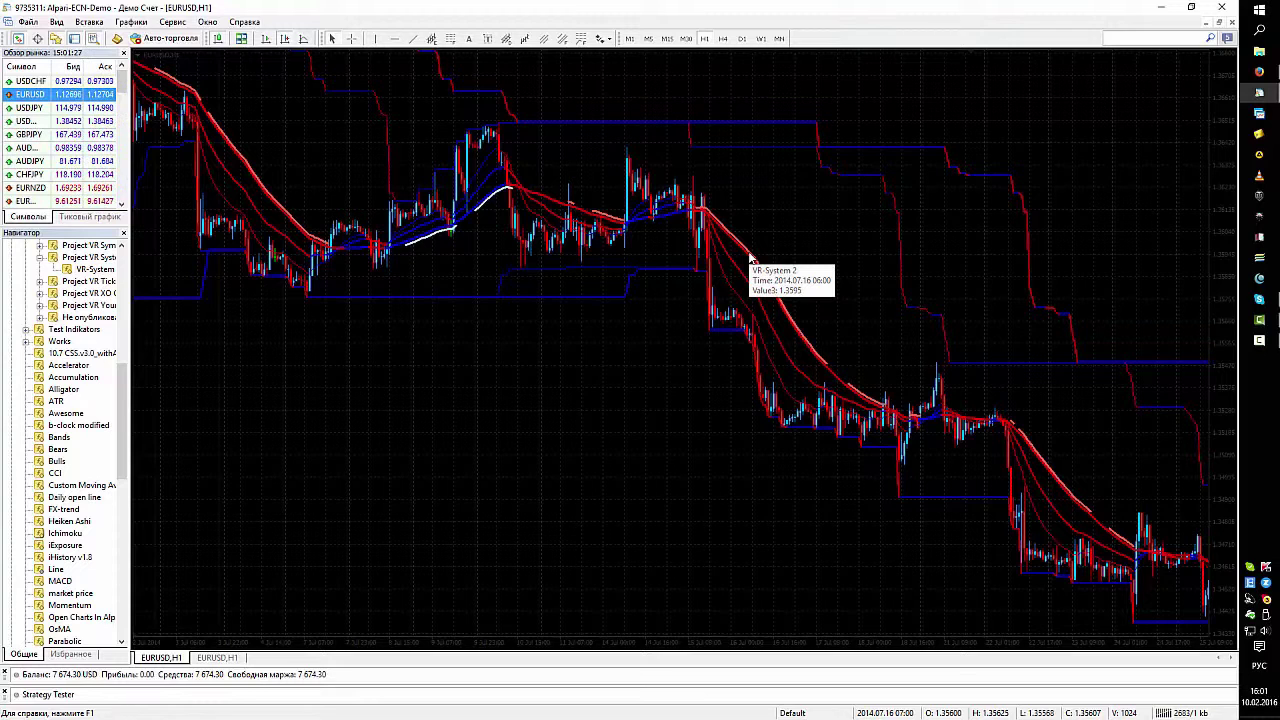
pyautogui.scroll(-2, 751, 260)
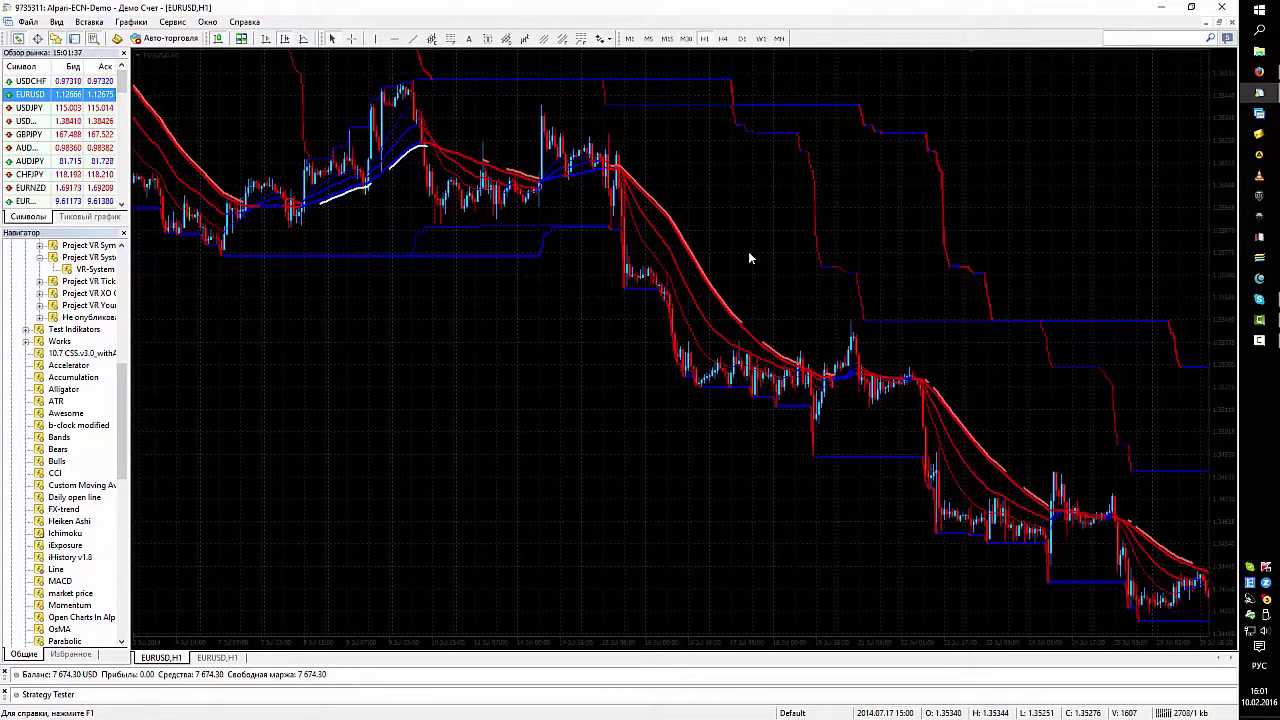
pyautogui.scroll(-5, 748, 251)
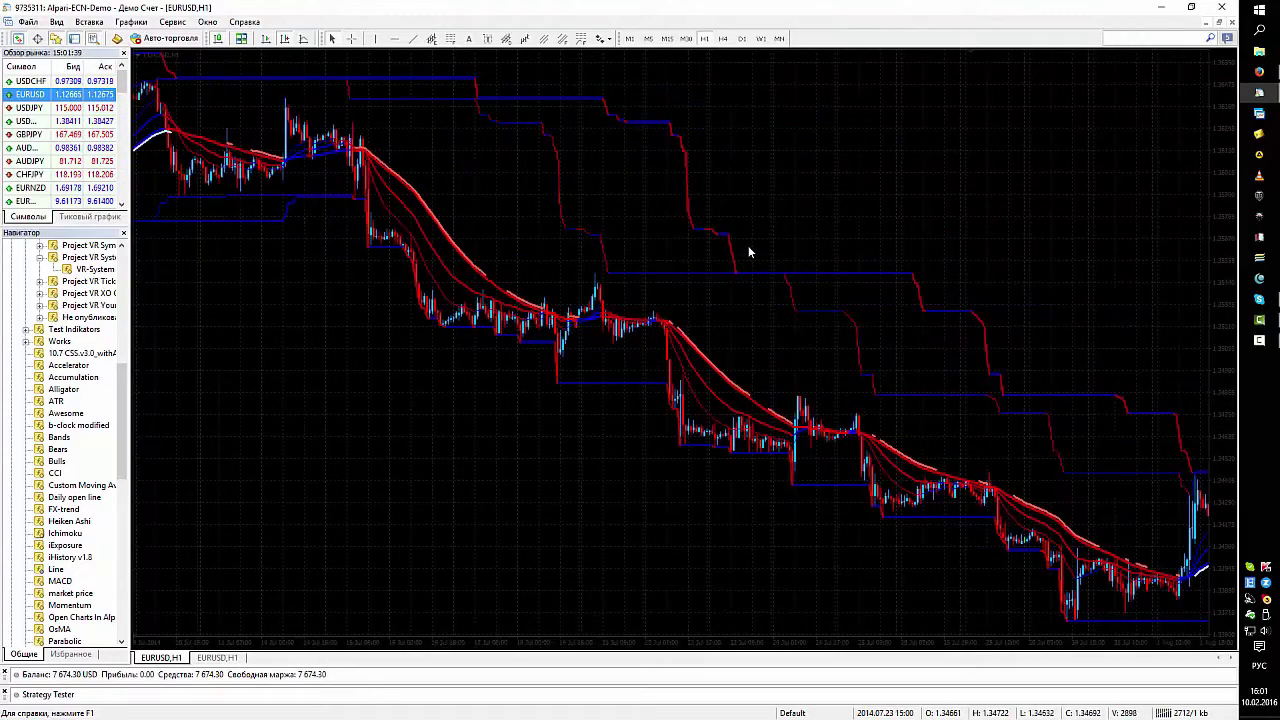
# Step: Review the mid-to-late July 2014 H1 decline again, comparing price pullbacks with the red VR-System 2 lines
pyautogui.scroll(-6, 748, 251)
pyautogui.scroll(6, 748, 251)
pyautogui.scroll(7, 748, 251)
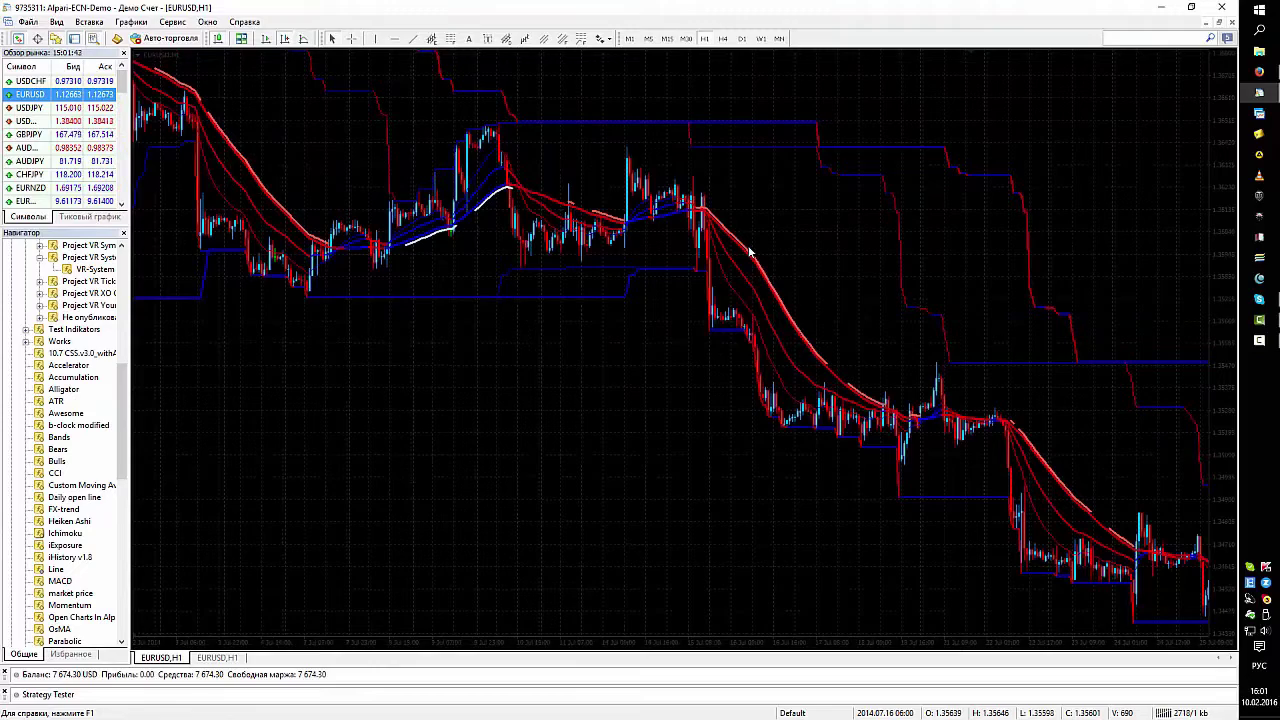
pyautogui.scroll(-6, 718, 248)
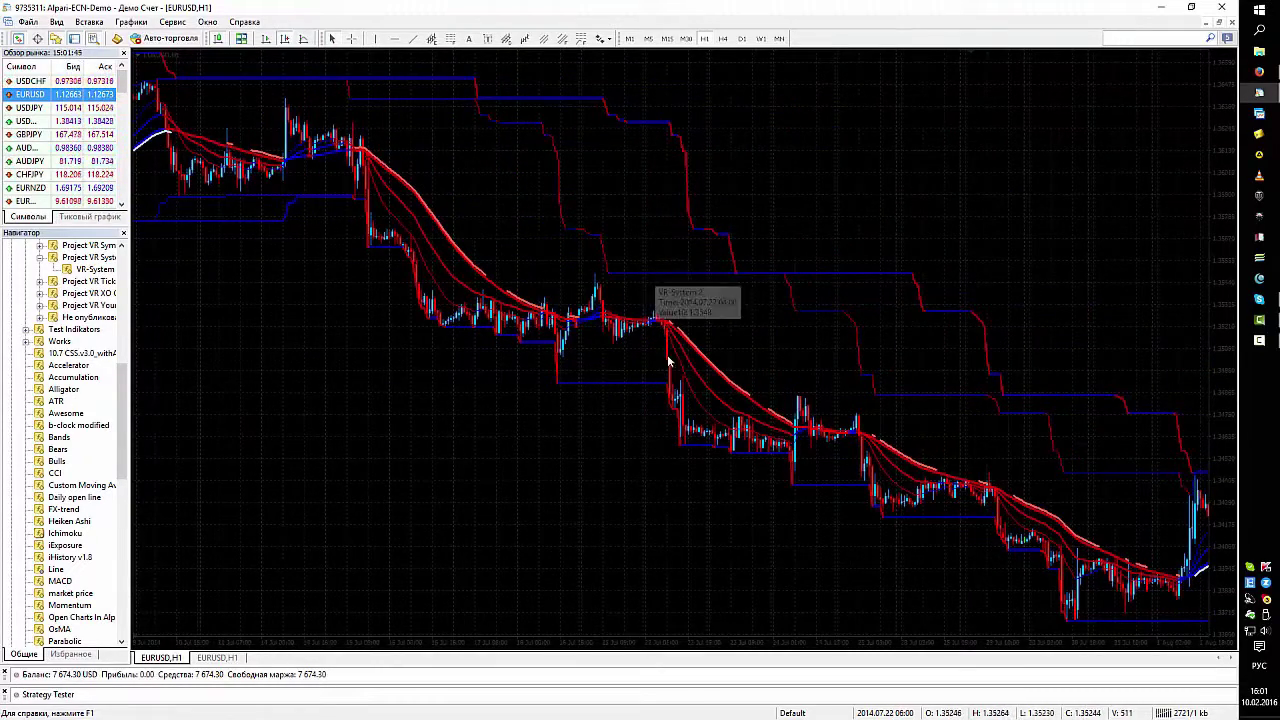
pyautogui.scroll(-2, 650, 372)
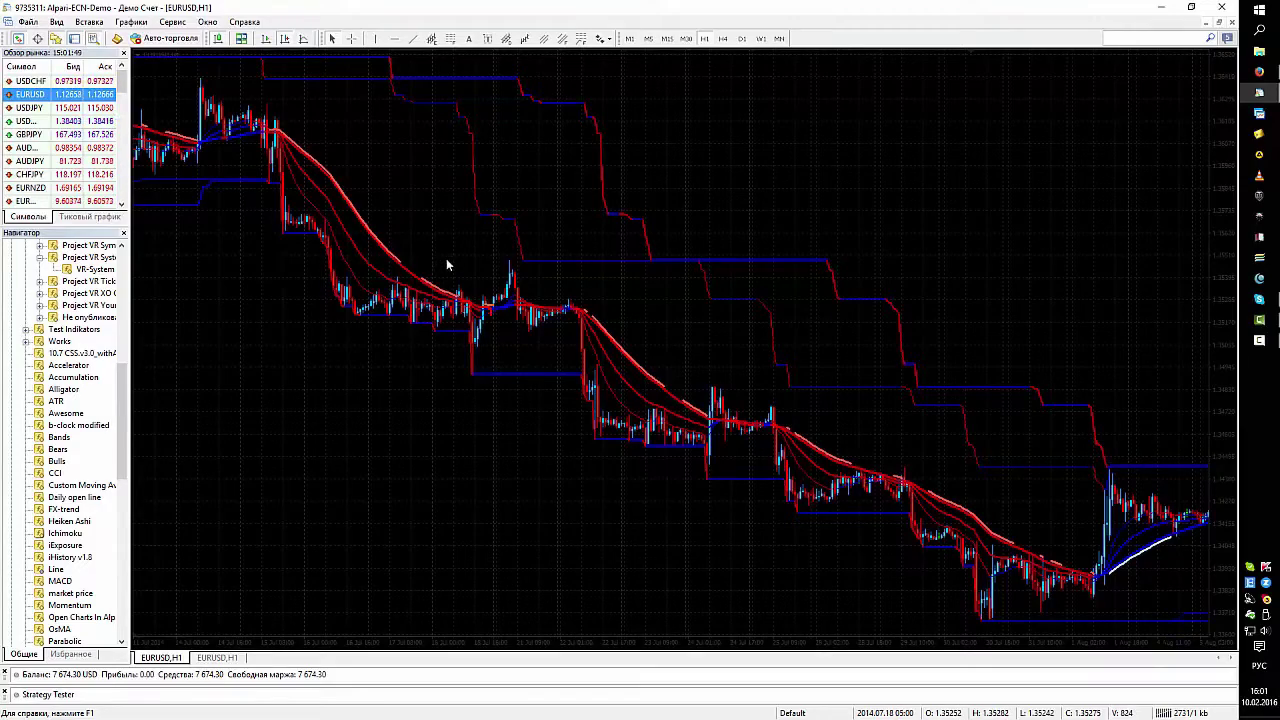
# Step: Survey the EURUSD H1 history from August 2014 to late February 2015, comparing trends and ranges with the VR-System 2 lines
pyautogui.scroll(-10, 588, 362)
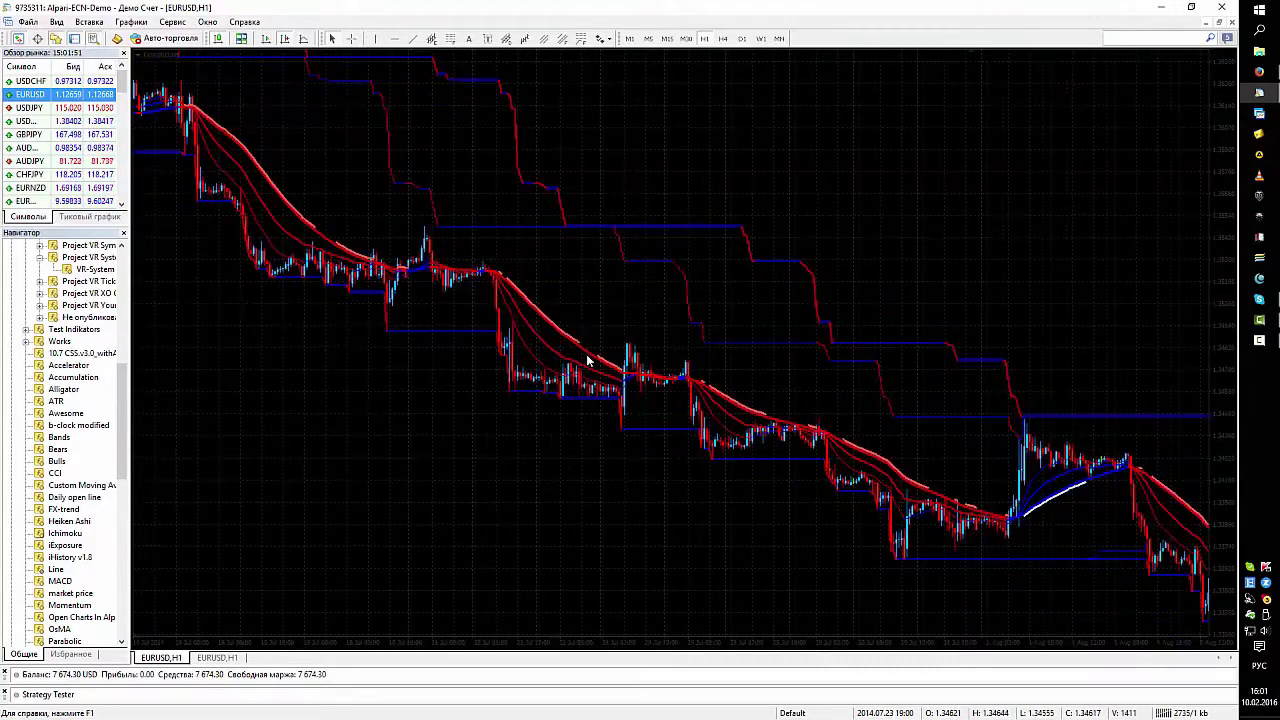
pyautogui.scroll(-10, 588, 360)
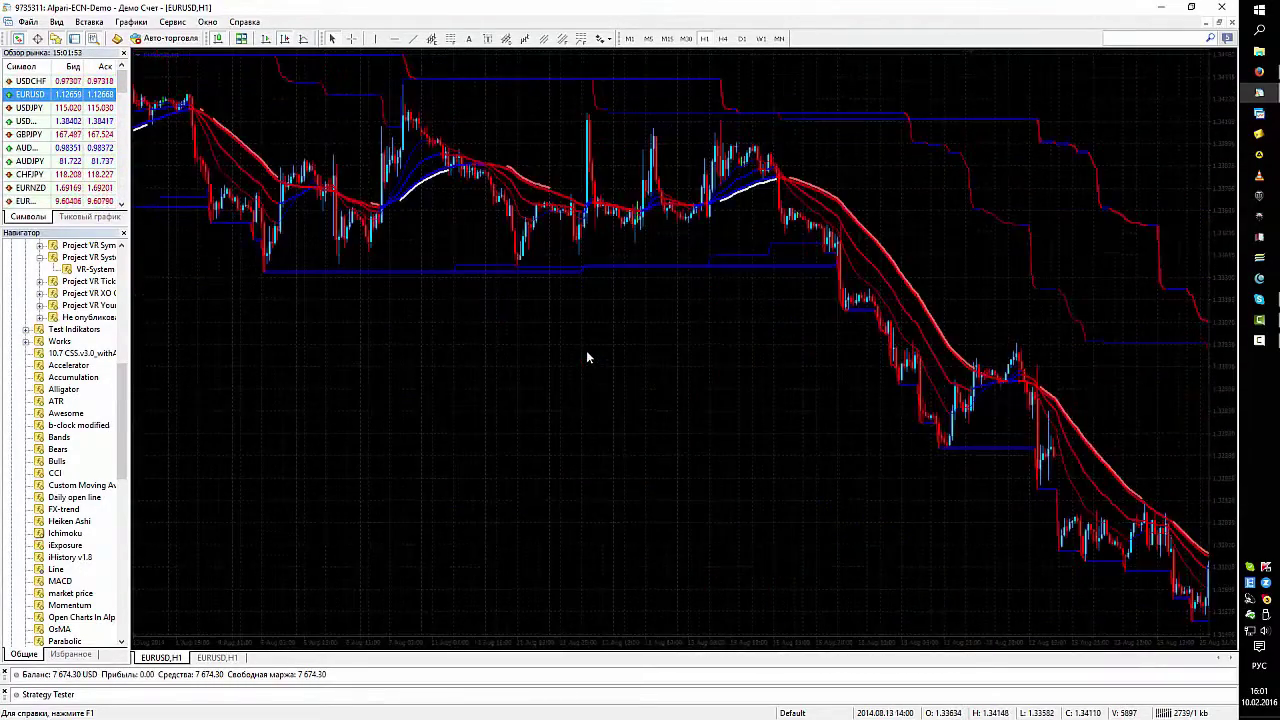
pyautogui.scroll(-10, 588, 355)
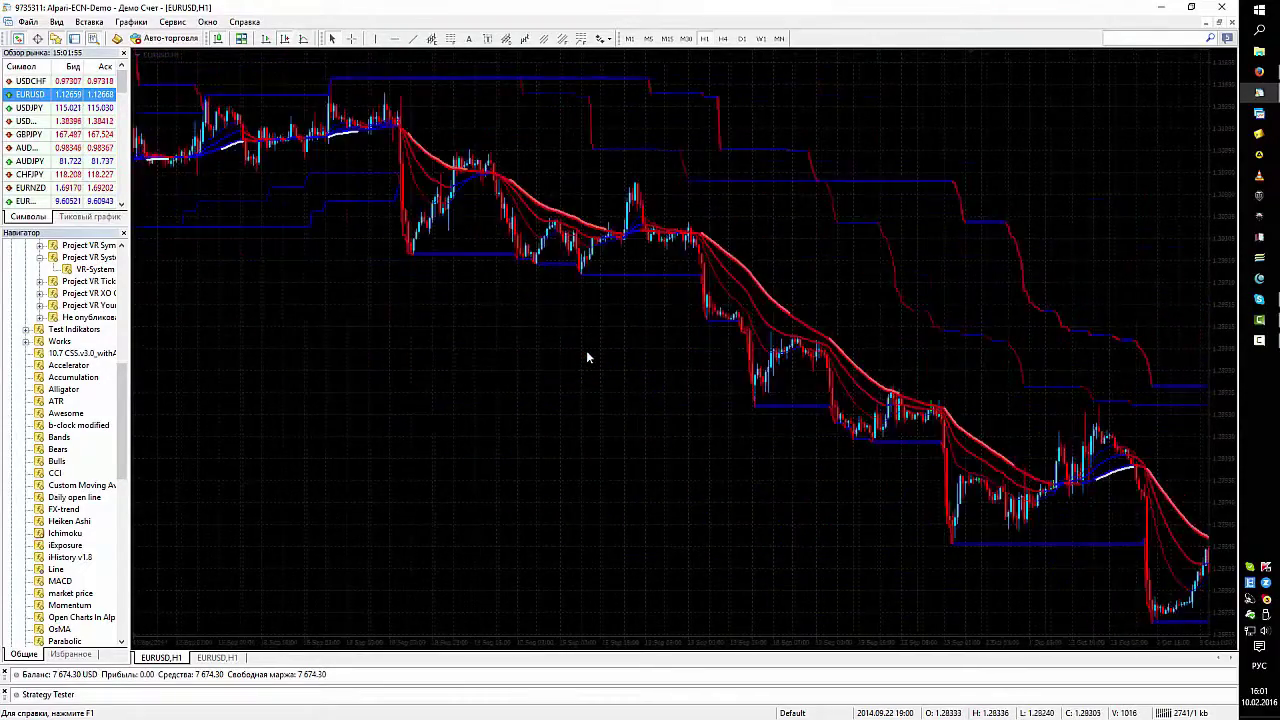
pyautogui.scroll(-10, 588, 350)
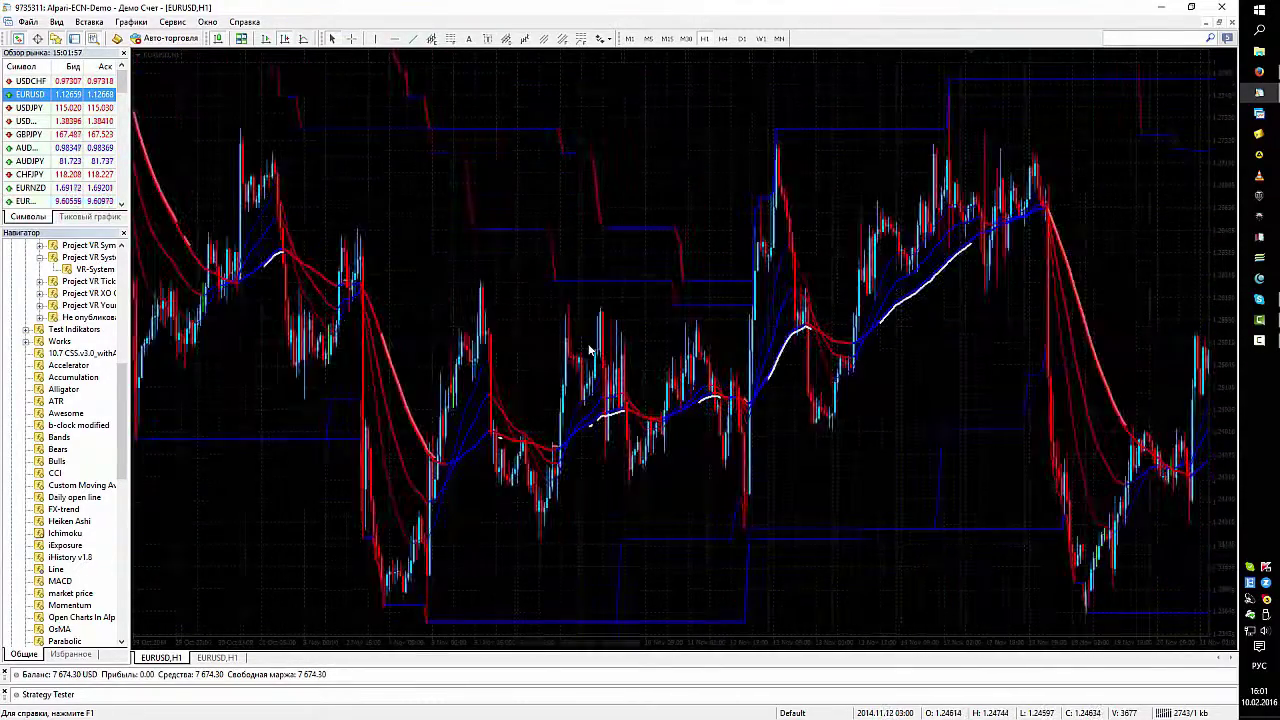
pyautogui.scroll(-10, 588, 350)
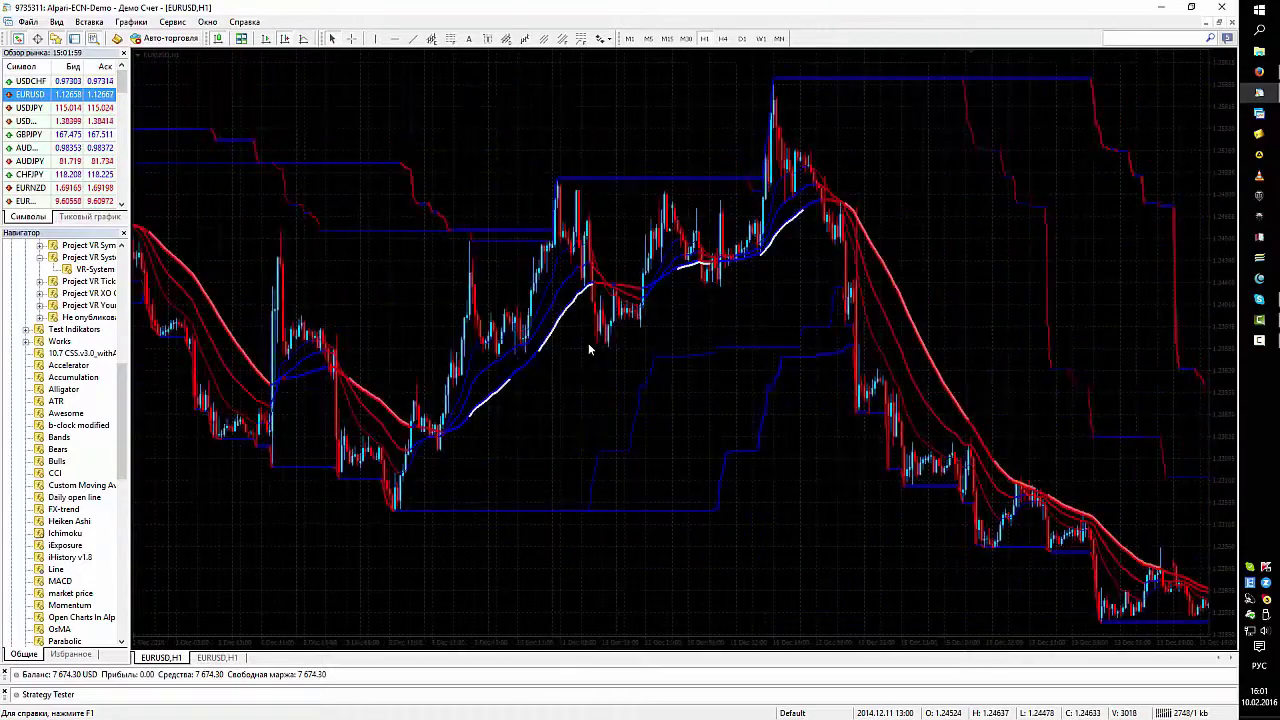
pyautogui.scroll(-3, 590, 350)
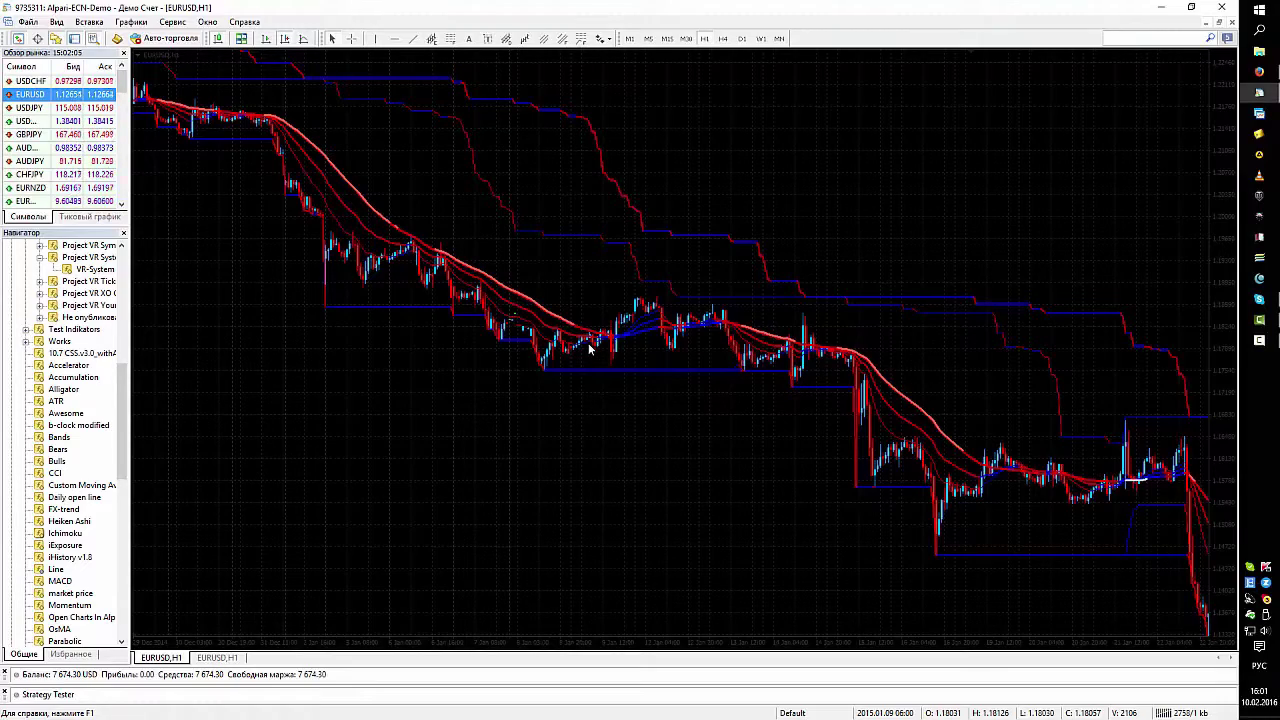
pyautogui.scroll(-5, 577, 322)
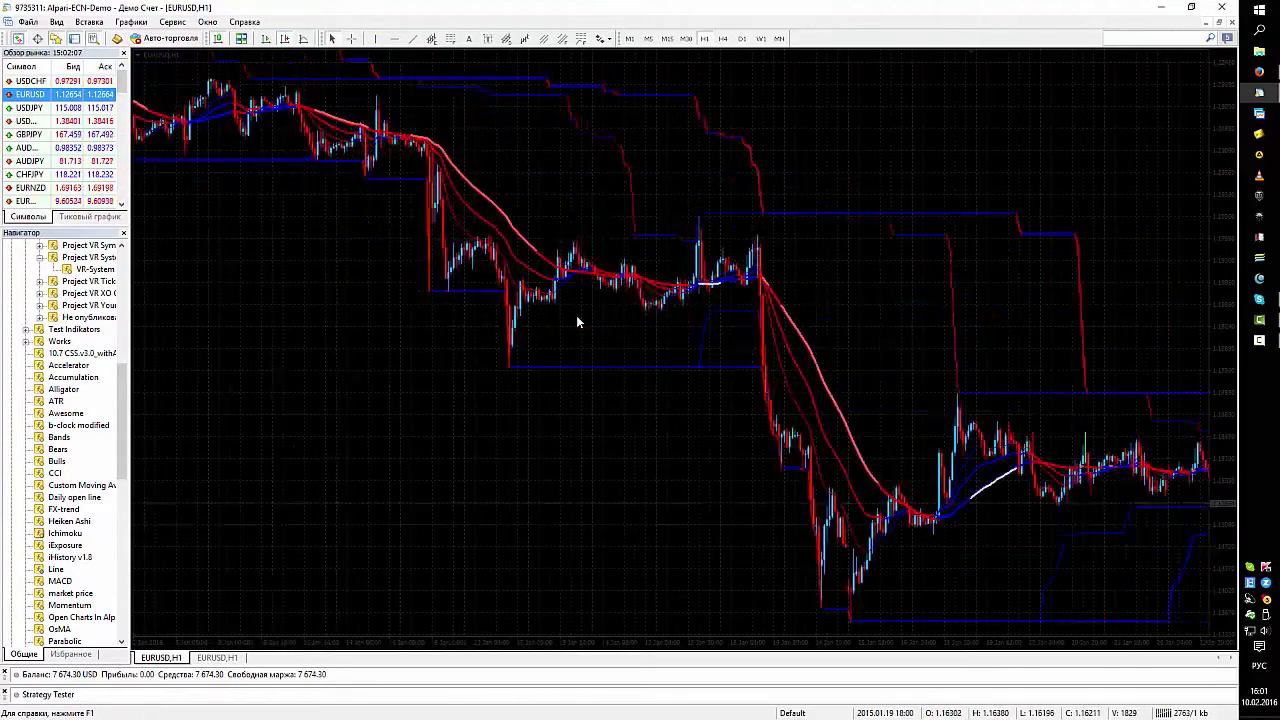
pyautogui.scroll(-10, 577, 322)
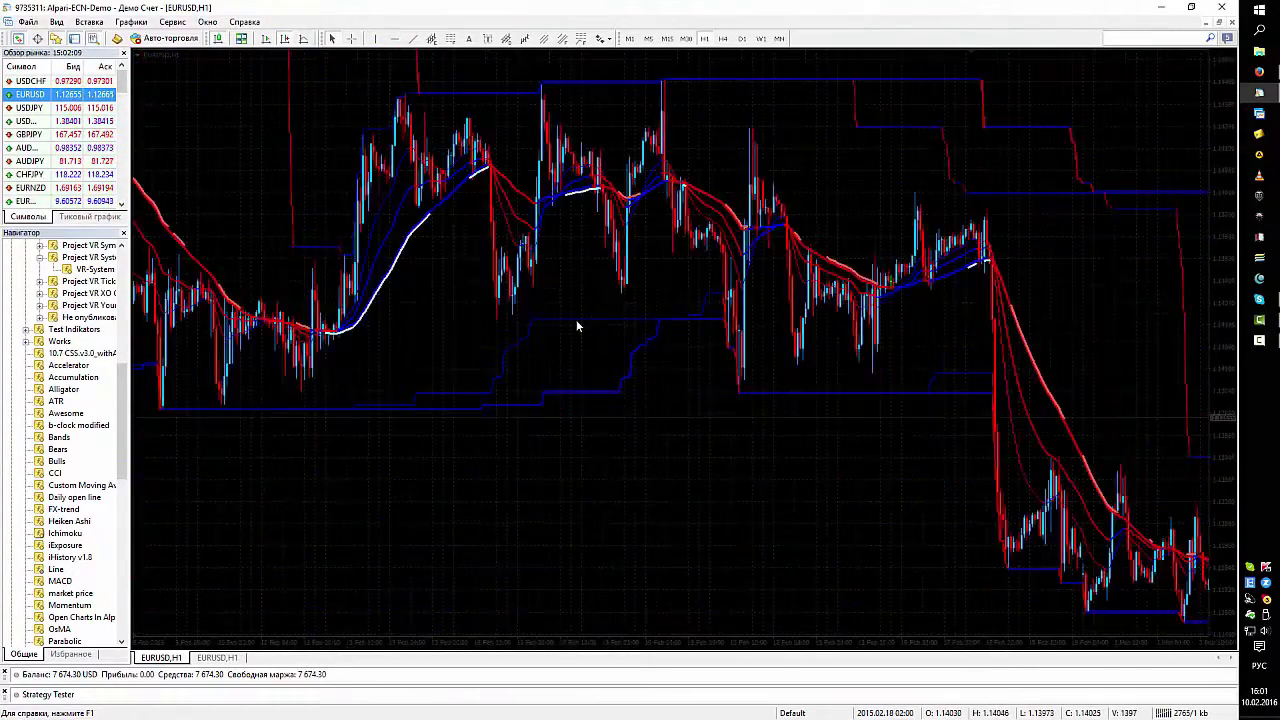
# Step: Examine the late February to mid-March 2015 H1 decline, checking the early March consolidation against the VR-System 2 lines and channel levels
pyautogui.scroll(-5, 576, 319)
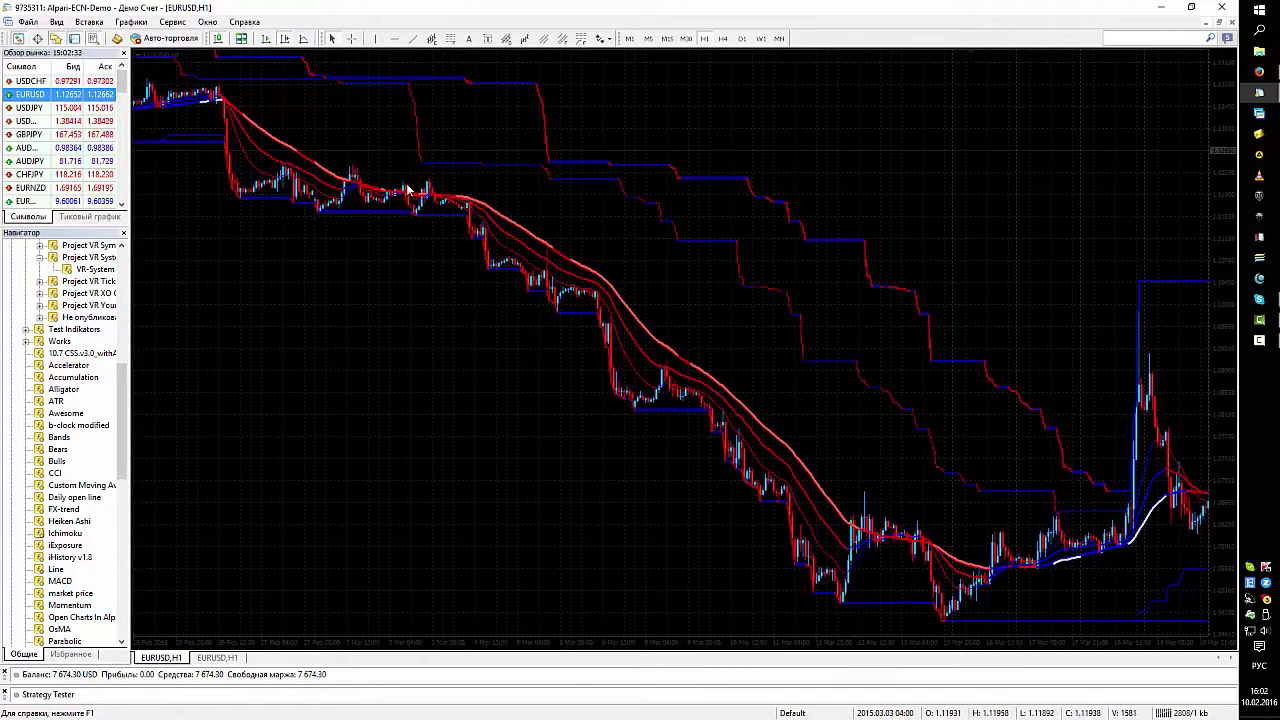
pyautogui.moveTo(465, 213)
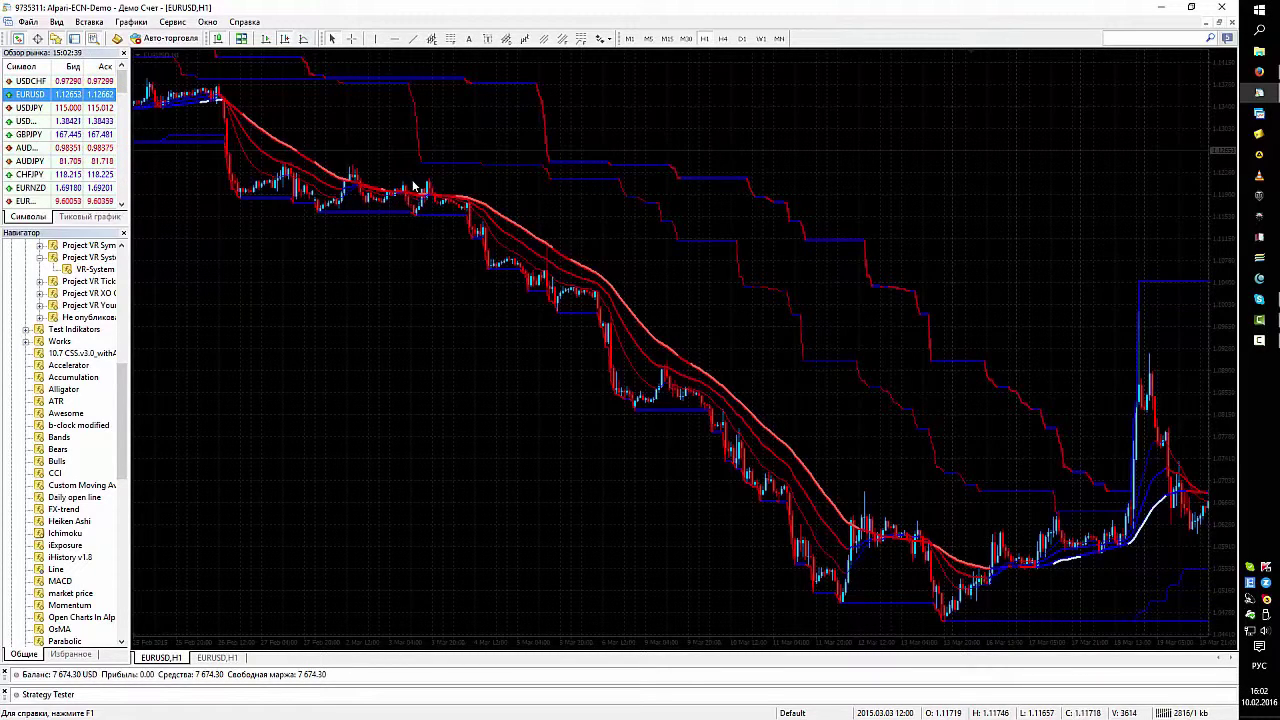
pyautogui.moveTo(272, 165)
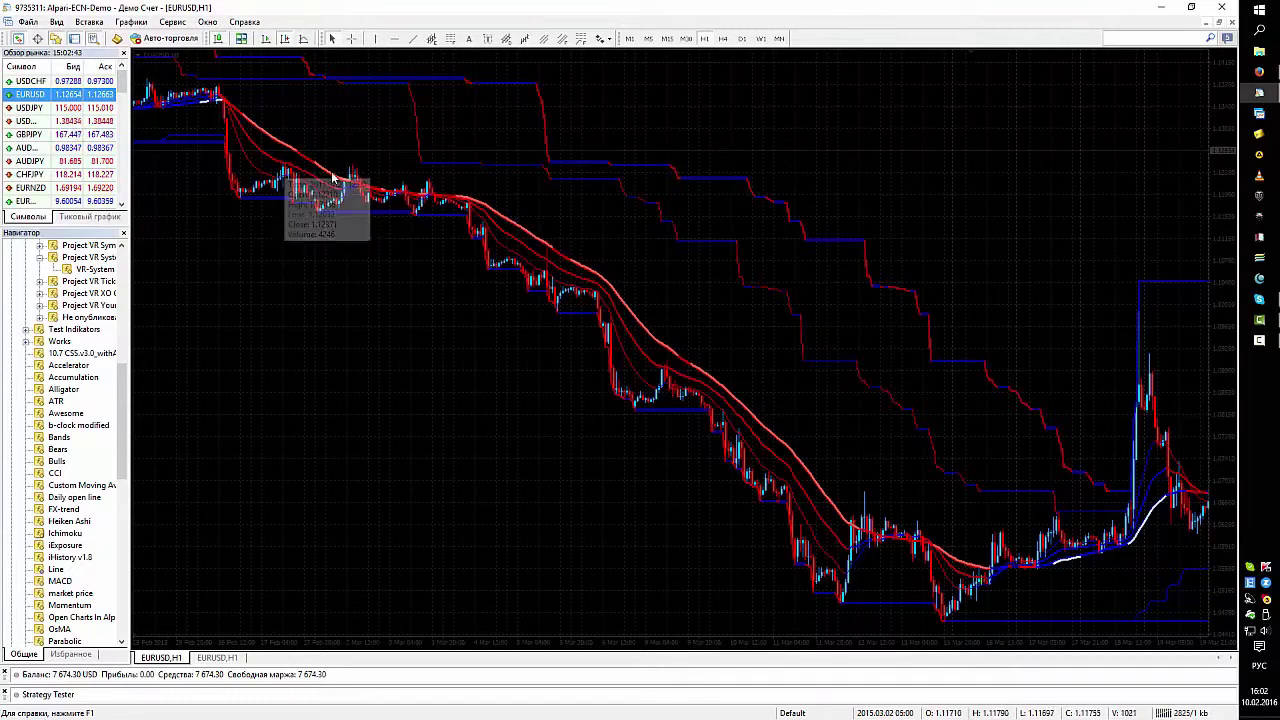
pyautogui.moveTo(373, 221)
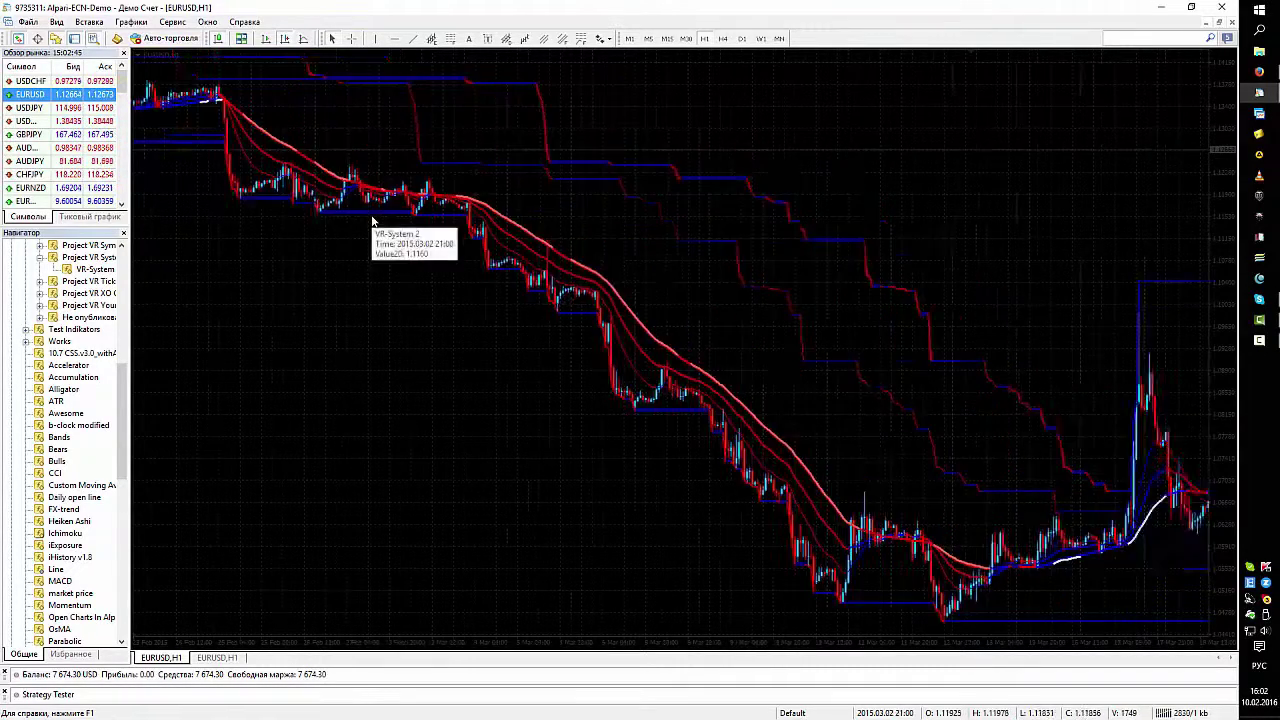
pyautogui.scroll(5, 371, 214)
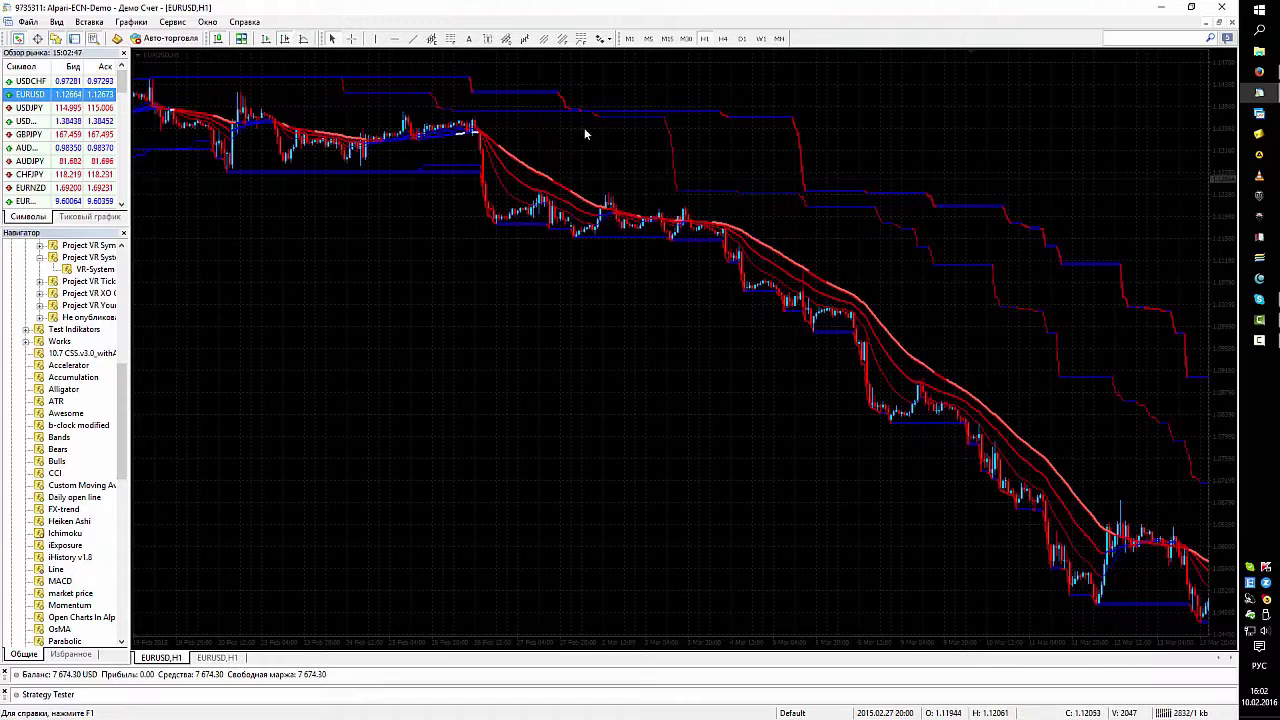
pyautogui.scroll(-2, 684, 222)
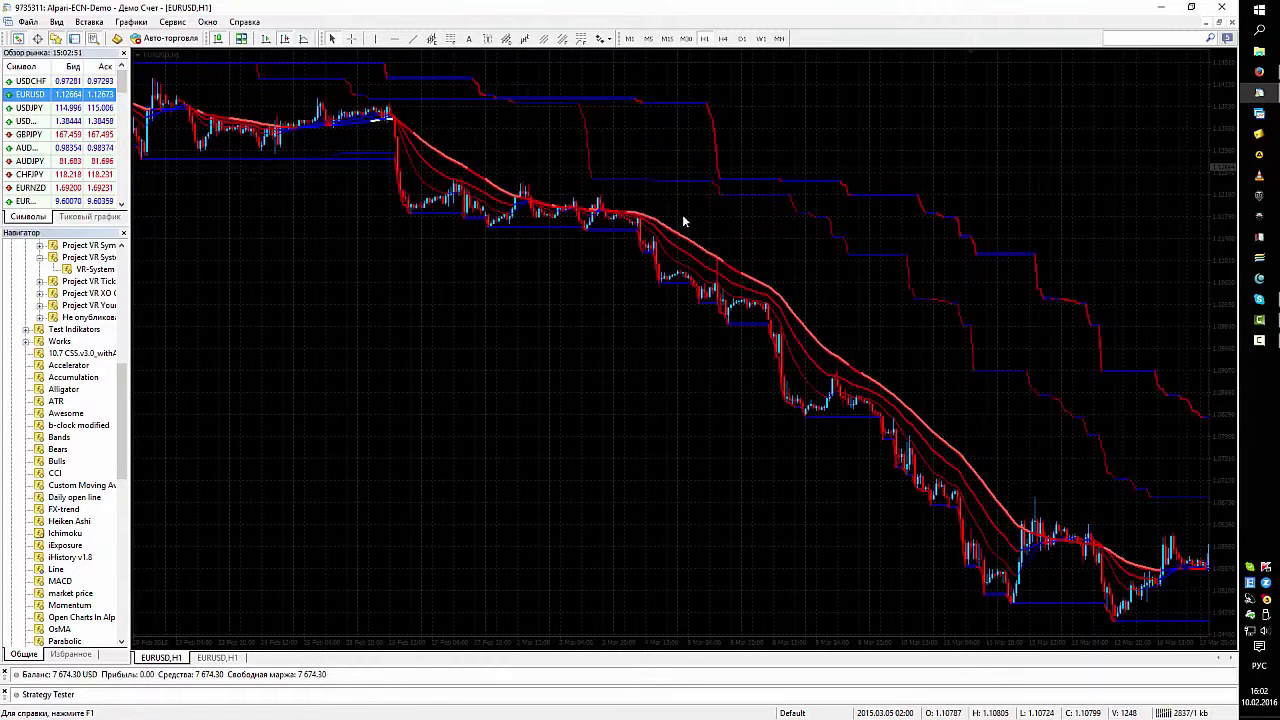
pyautogui.scroll(-2, 684, 222)
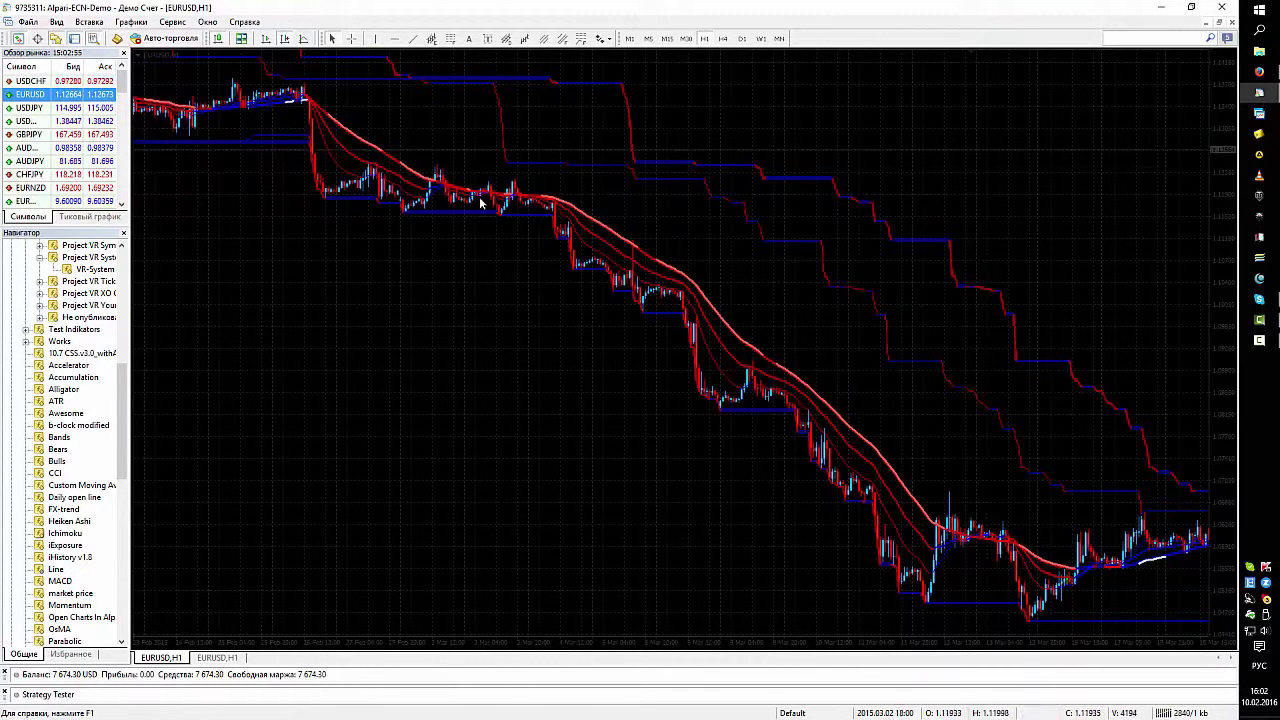
pyautogui.scroll(-4, 590, 308)
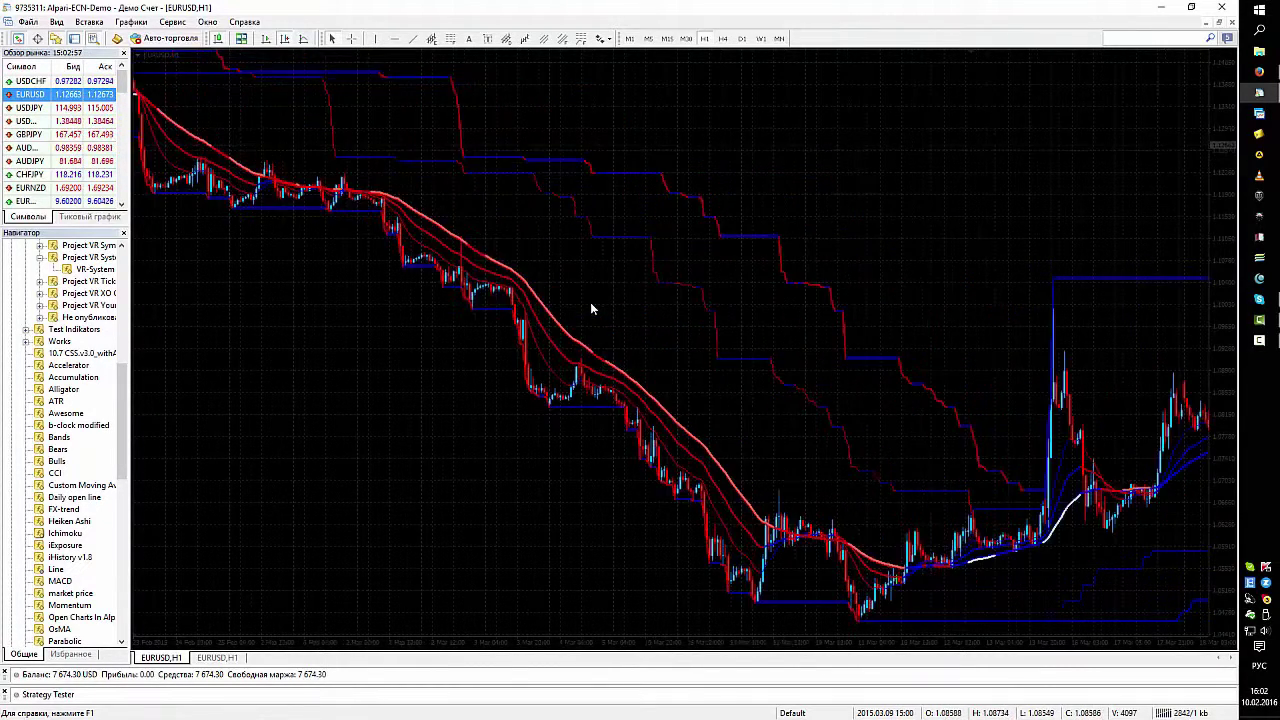
# Step: Follow the H1 swings from the mid-March 2015 rebound to the mid-April reversal, checking price against the VR-System 2 lines
pyautogui.scroll(-12, 590, 308)
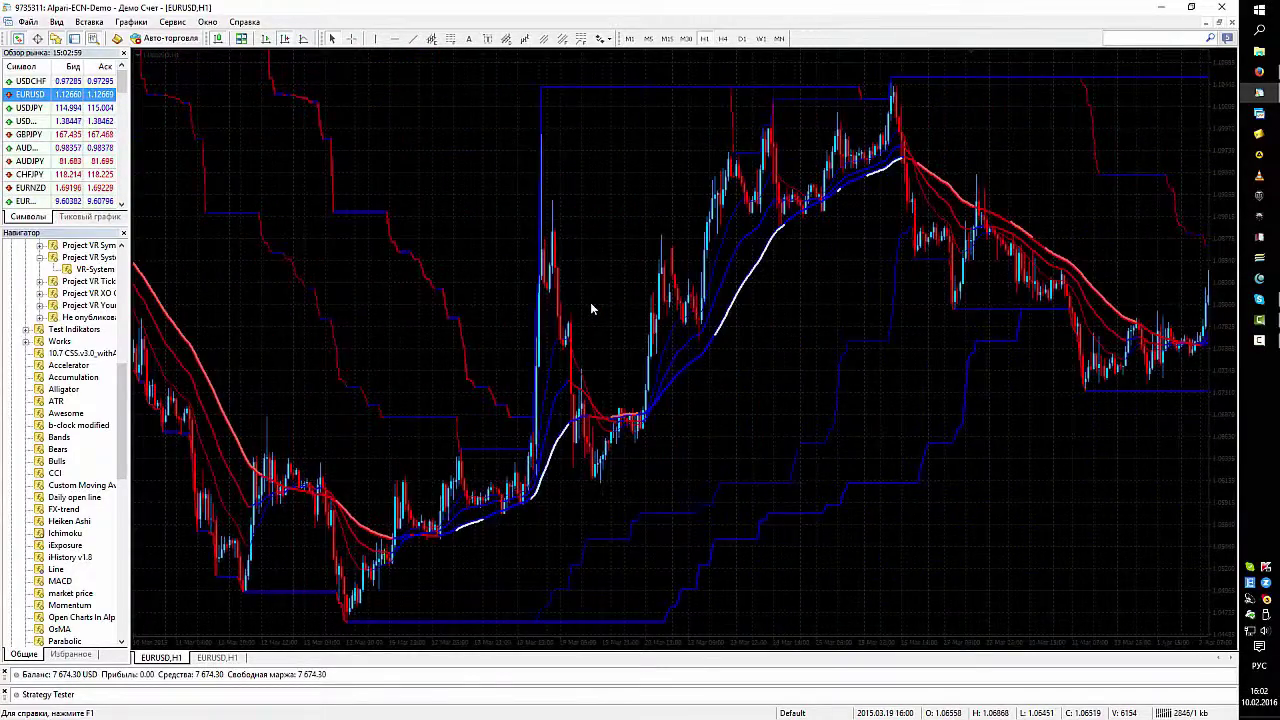
pyautogui.scroll(-15, 590, 308)
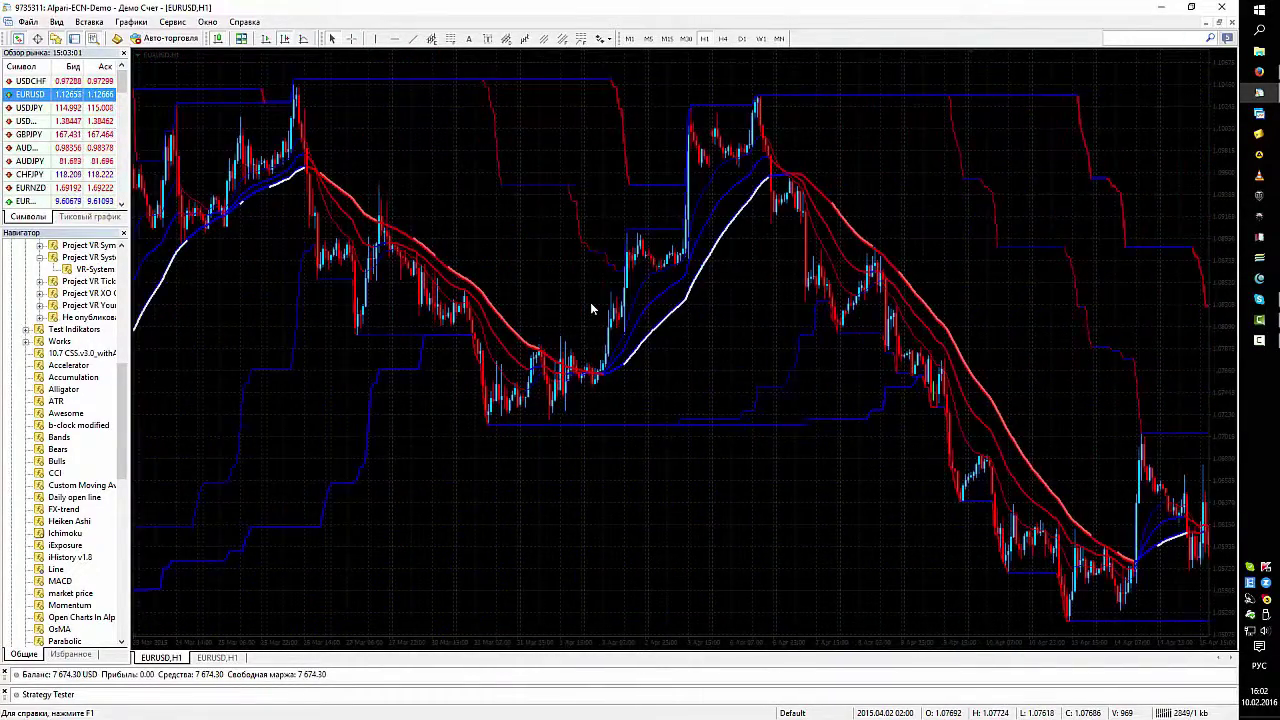
pyautogui.scroll(-4, 590, 308)
pyautogui.scroll(-10, 591, 296)
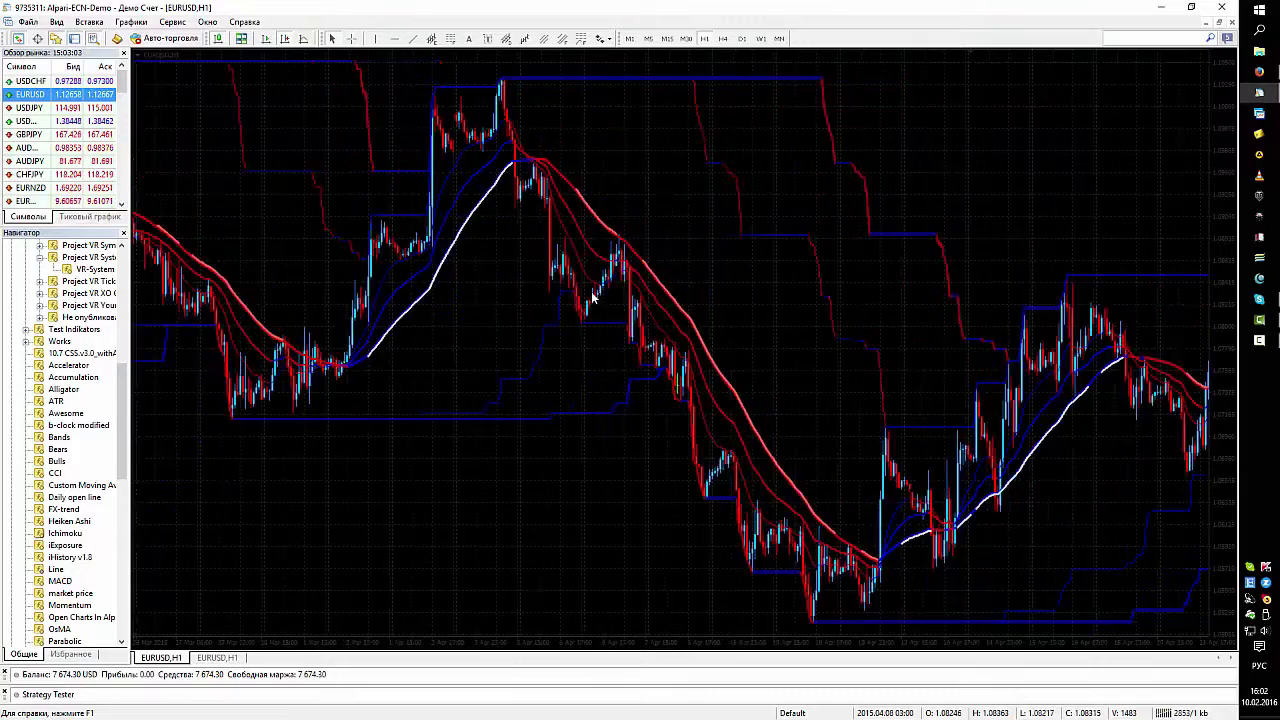
pyautogui.scroll(4, 591, 297)
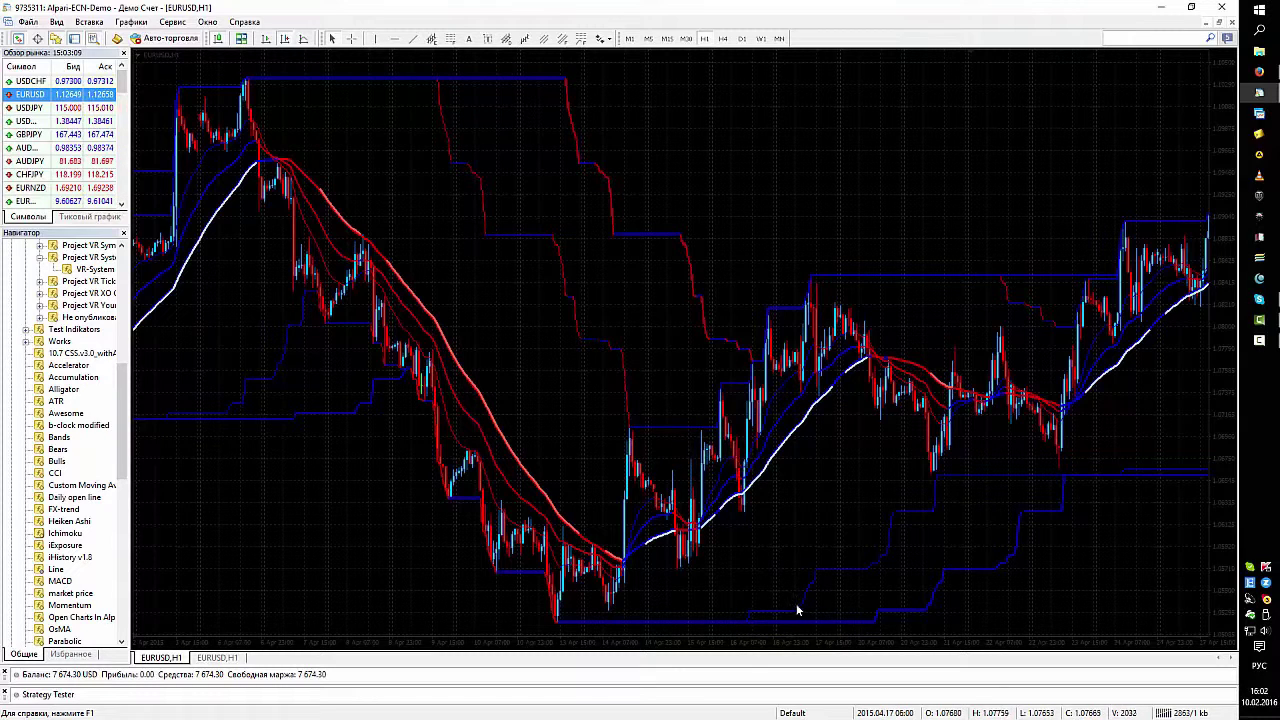
pyautogui.moveTo(814, 584)
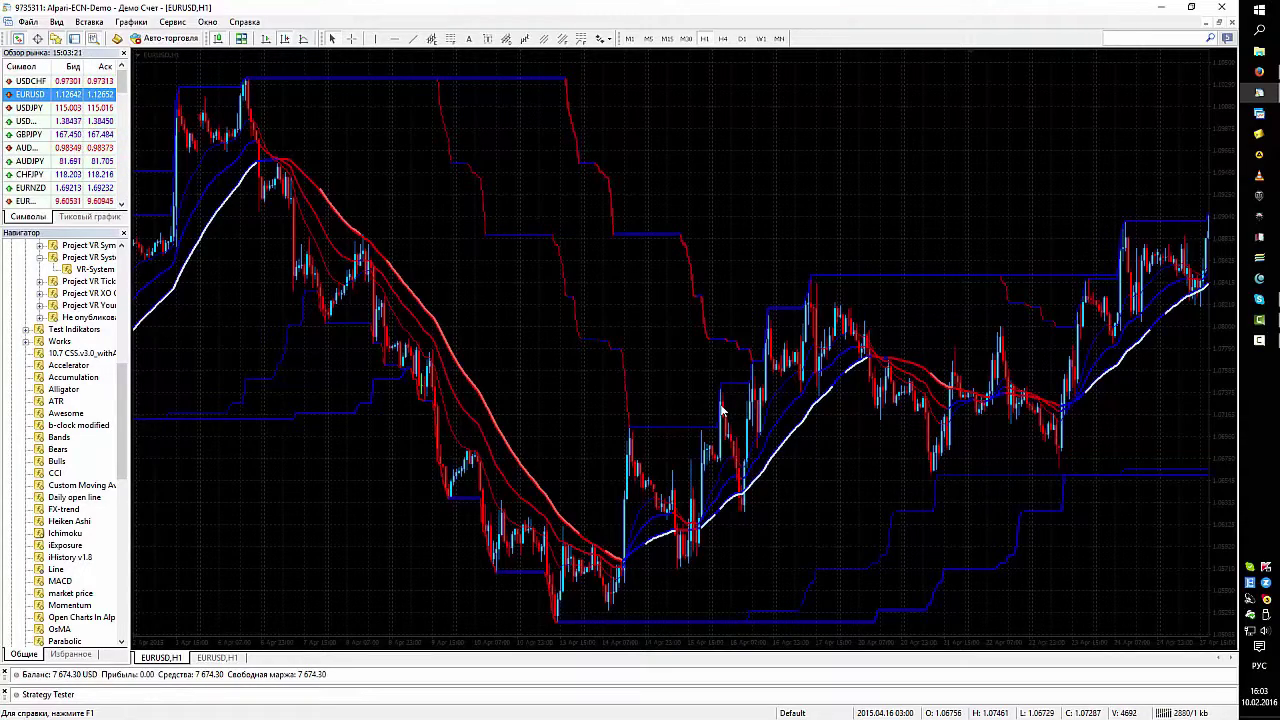
# Step: Trace the H1 rise from mid-April to 30 April 2015, checking pullbacks against the white and blue VR-System 2 lines
pyautogui.scroll(-10, 722, 415)
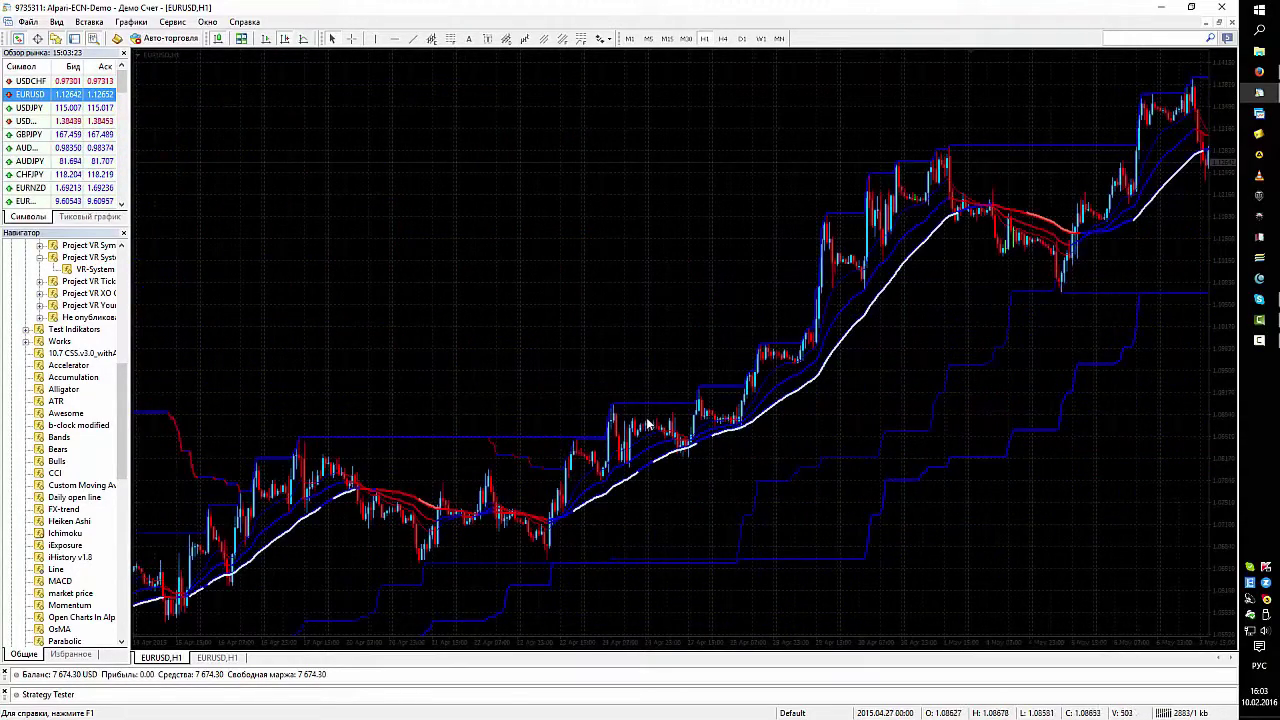
pyautogui.scroll(6, 648, 425)
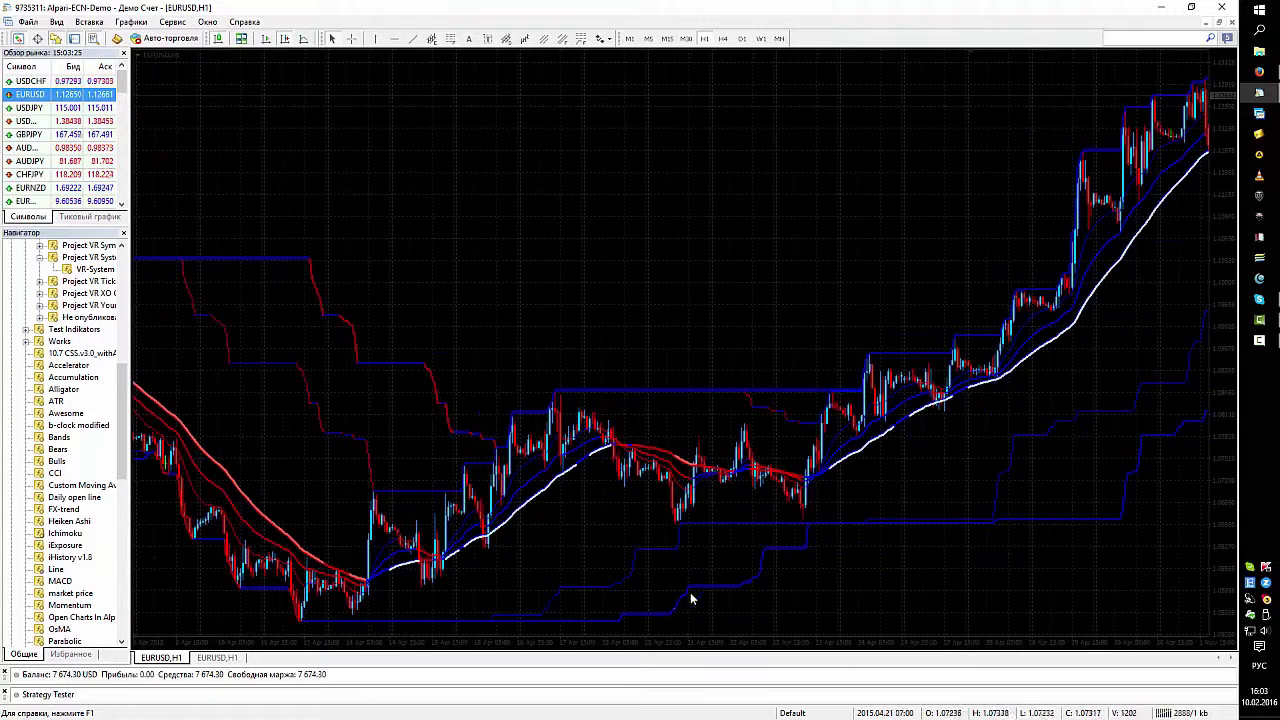
pyautogui.moveTo(620, 393)
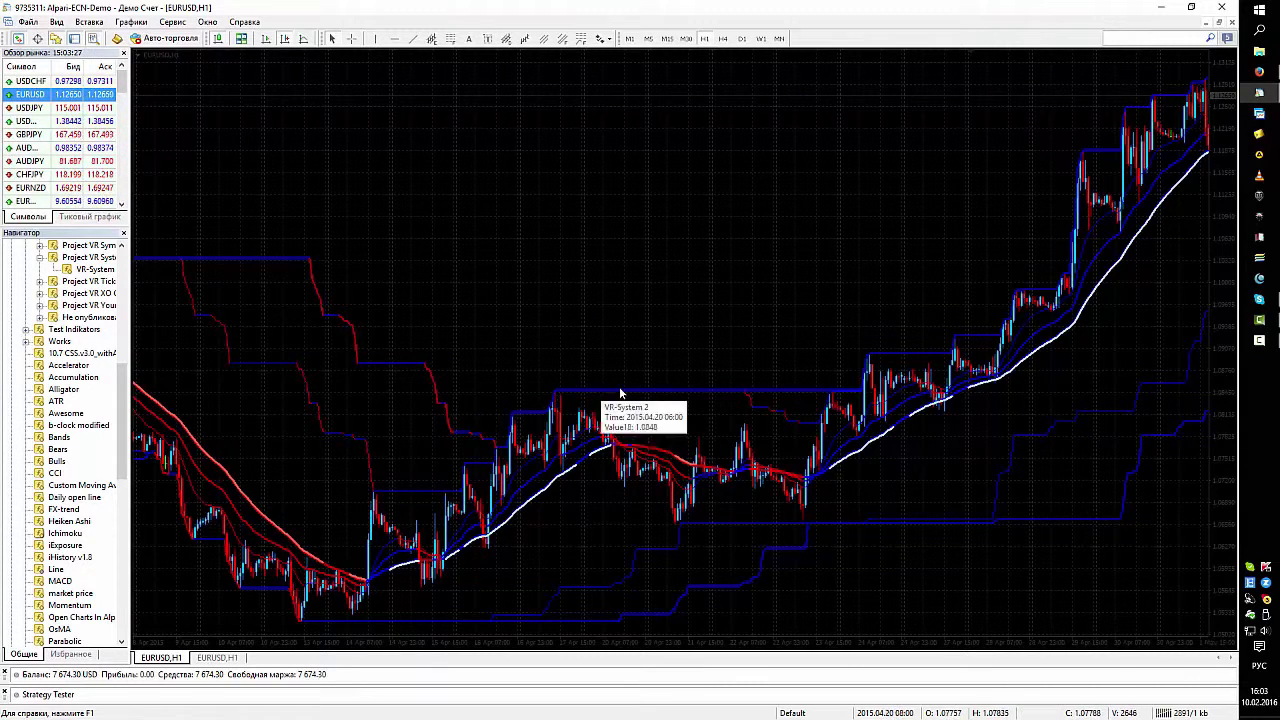
pyautogui.scroll(-5, 735, 447)
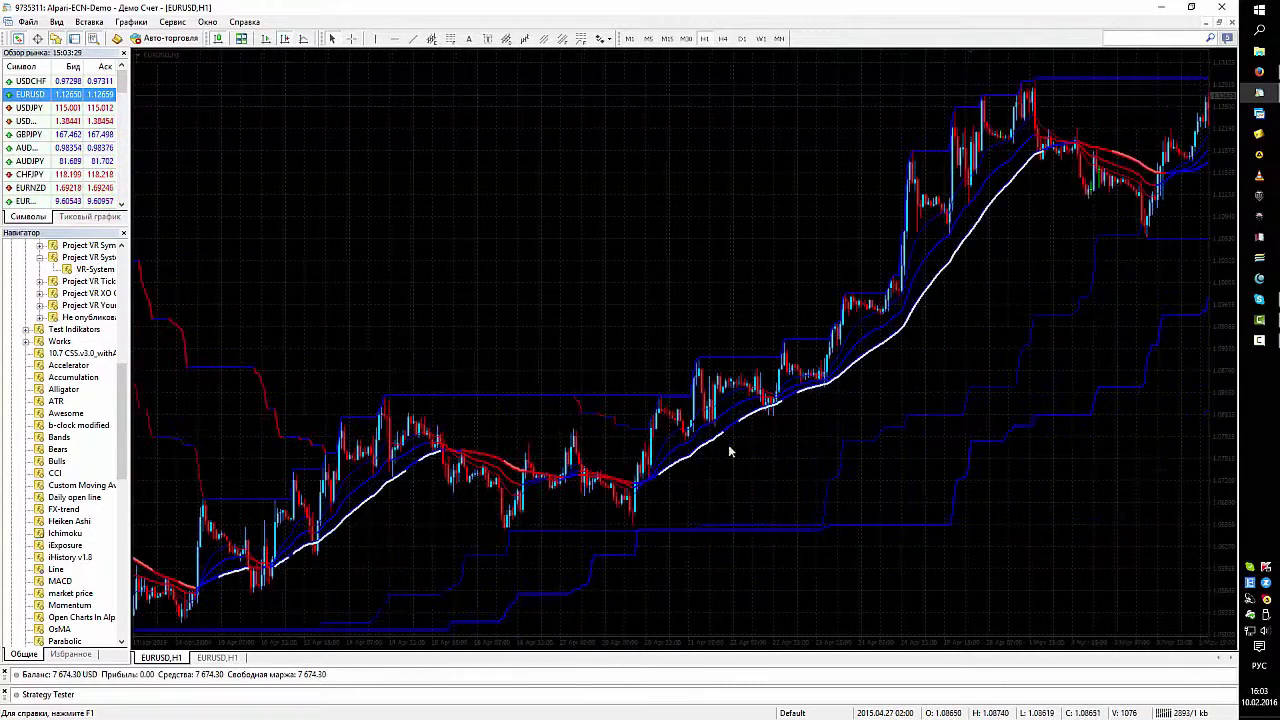
pyautogui.moveTo(684, 428)
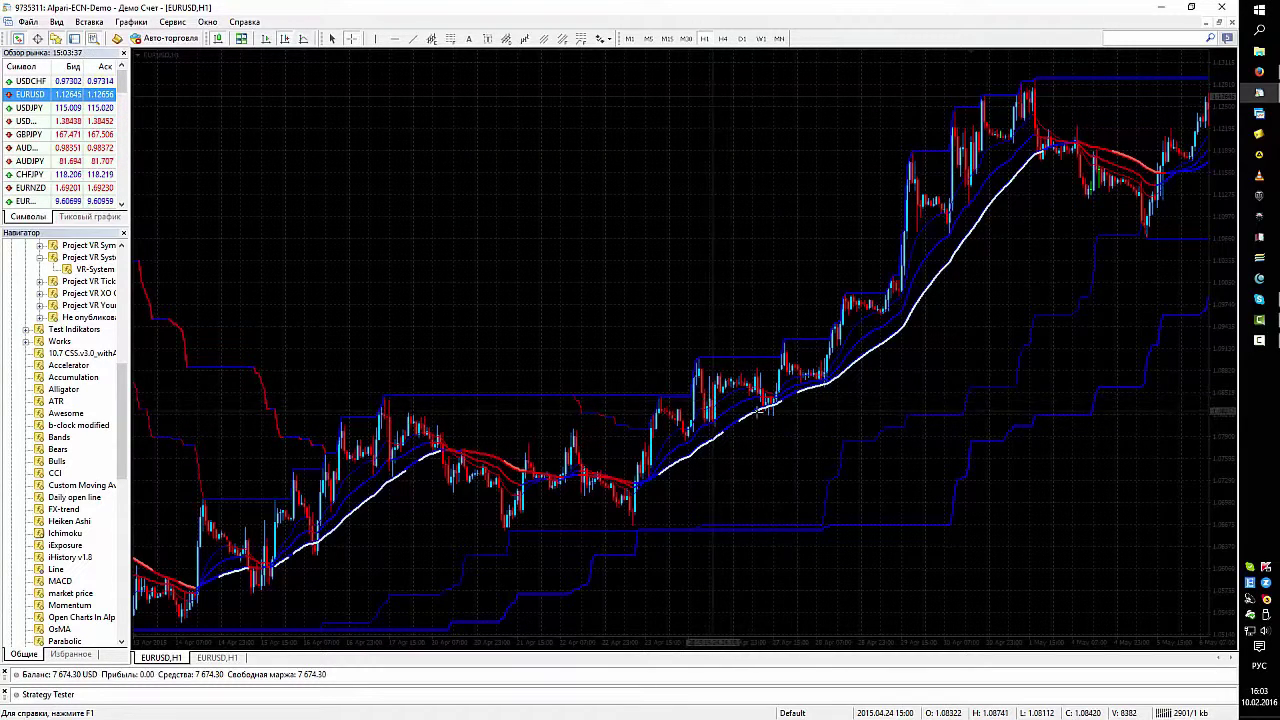
pyautogui.moveTo(818, 376)
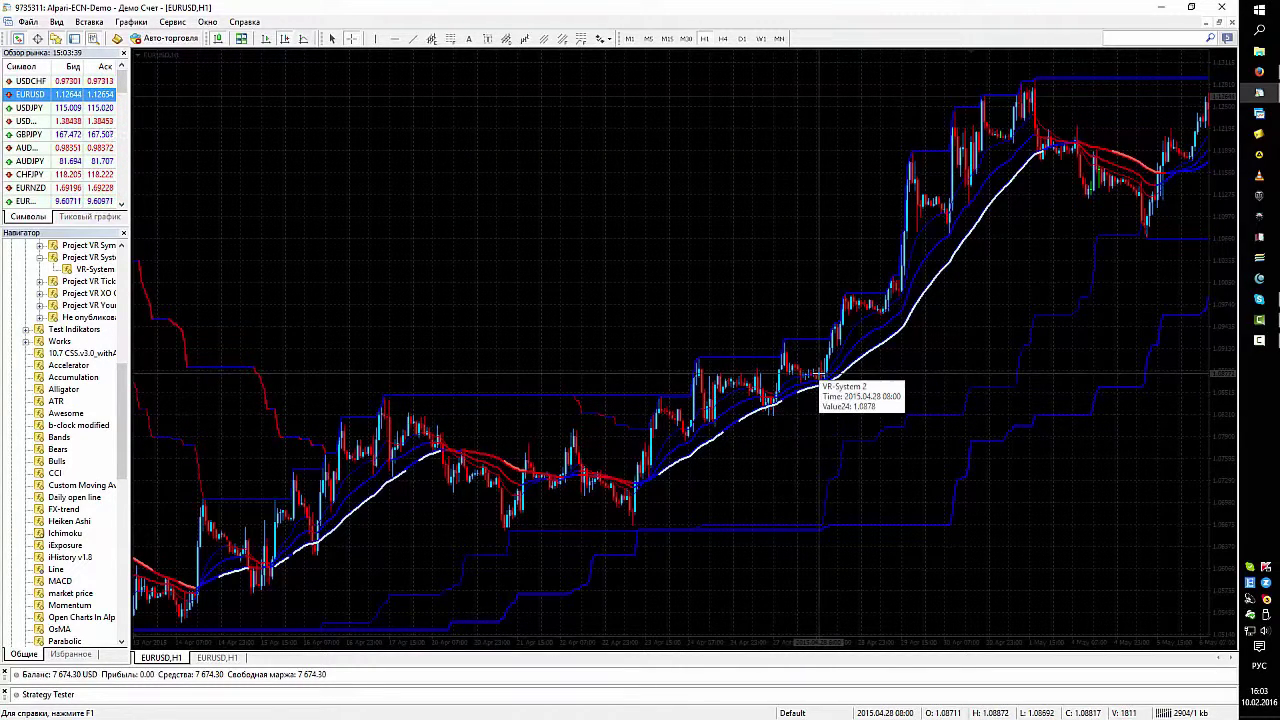
pyautogui.moveTo(946, 205)
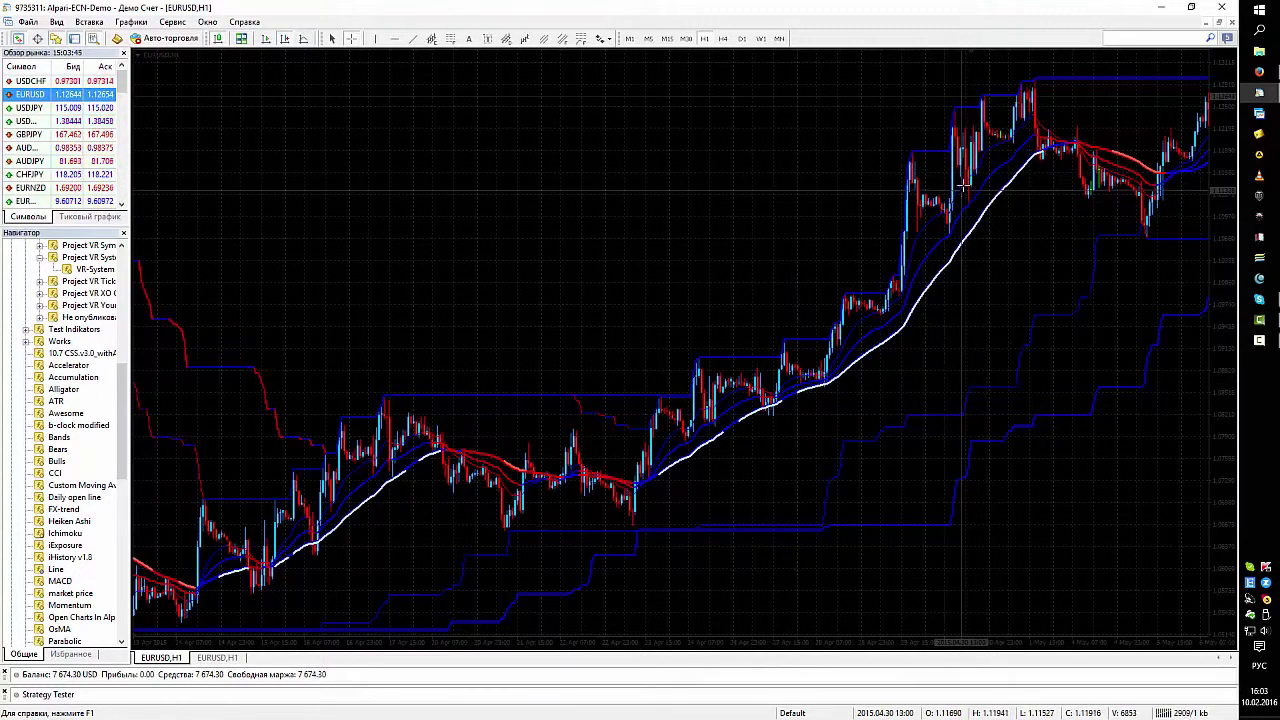
# Step: Look over the May 2015 H1 swings and return to the 16 April 2015 upward breakout to inspect its channel level
pyautogui.scroll(-3, 940, 210)
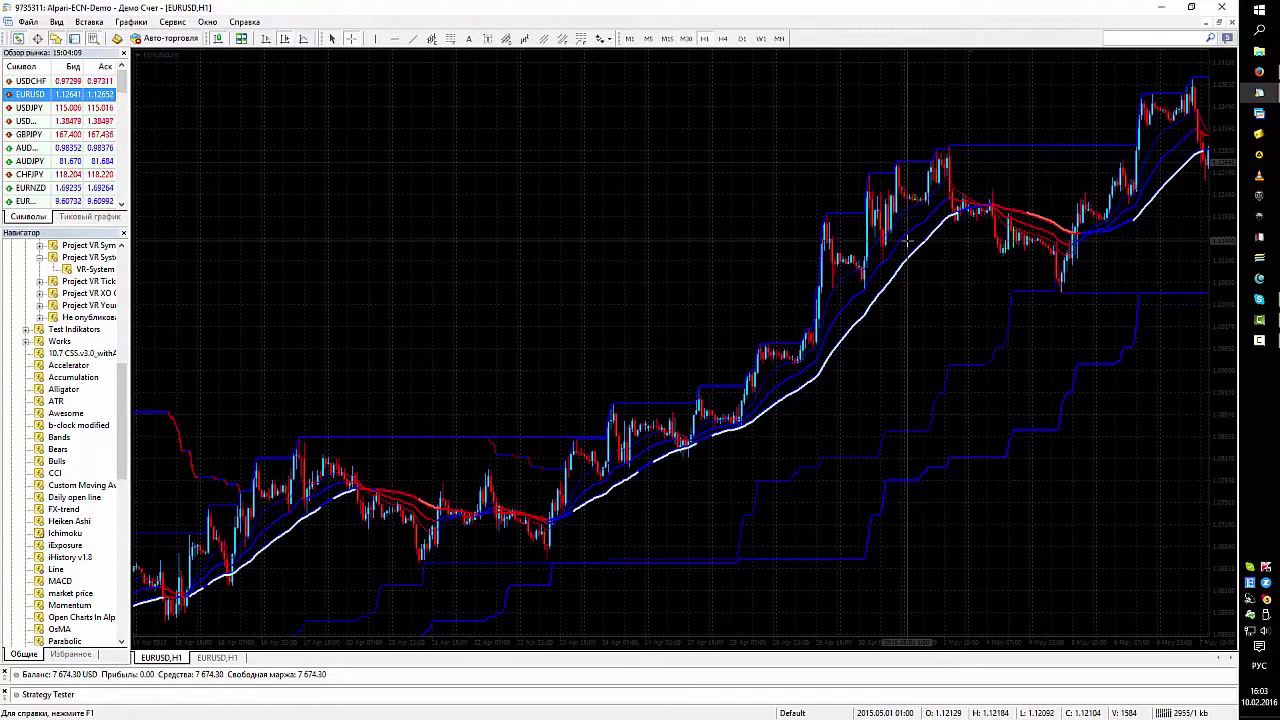
pyautogui.moveTo(905, 246); pyautogui.dragTo(645, 342)
pyautogui.scroll(6, 603, 358)
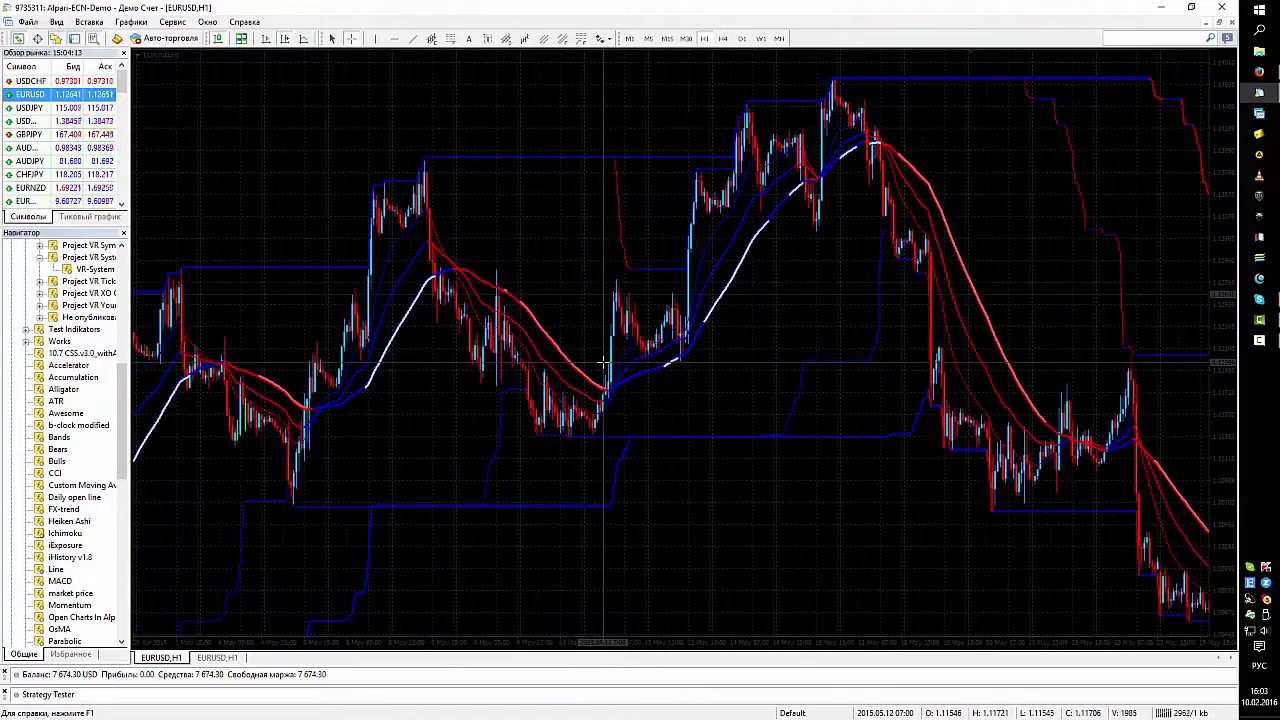
pyautogui.scroll(6, 600, 345)
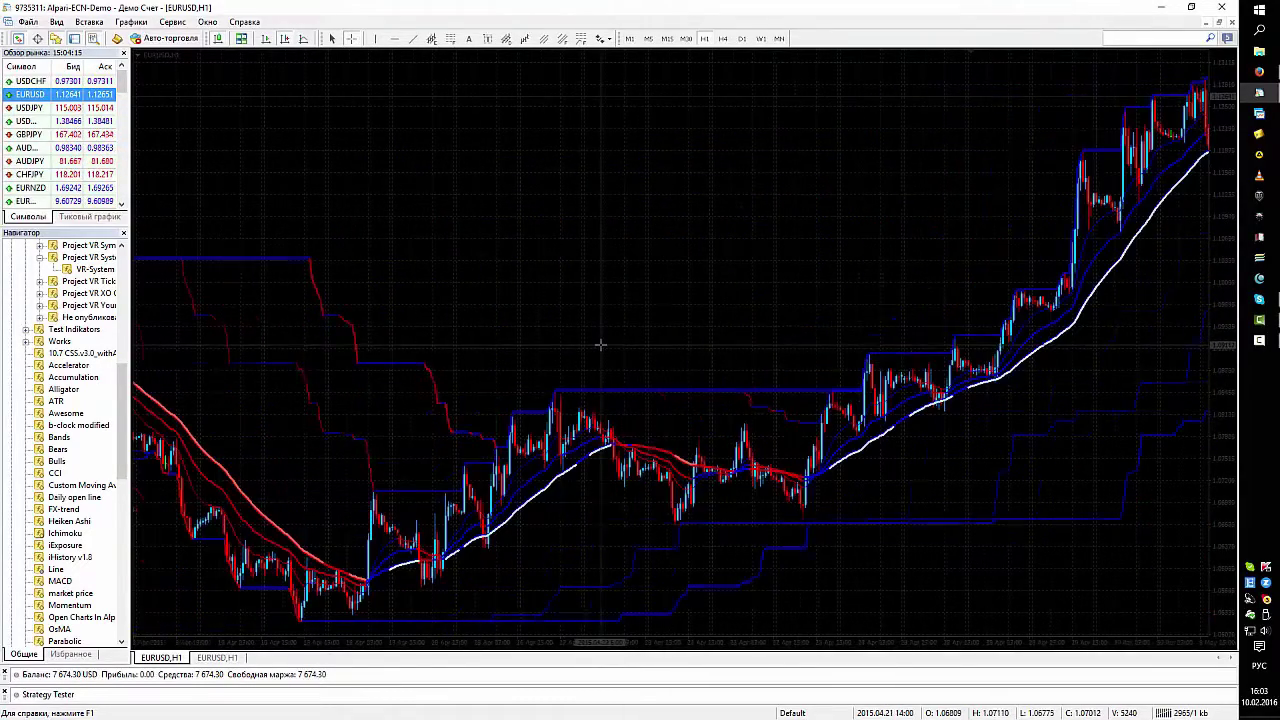
pyautogui.scroll(6, 600, 342)
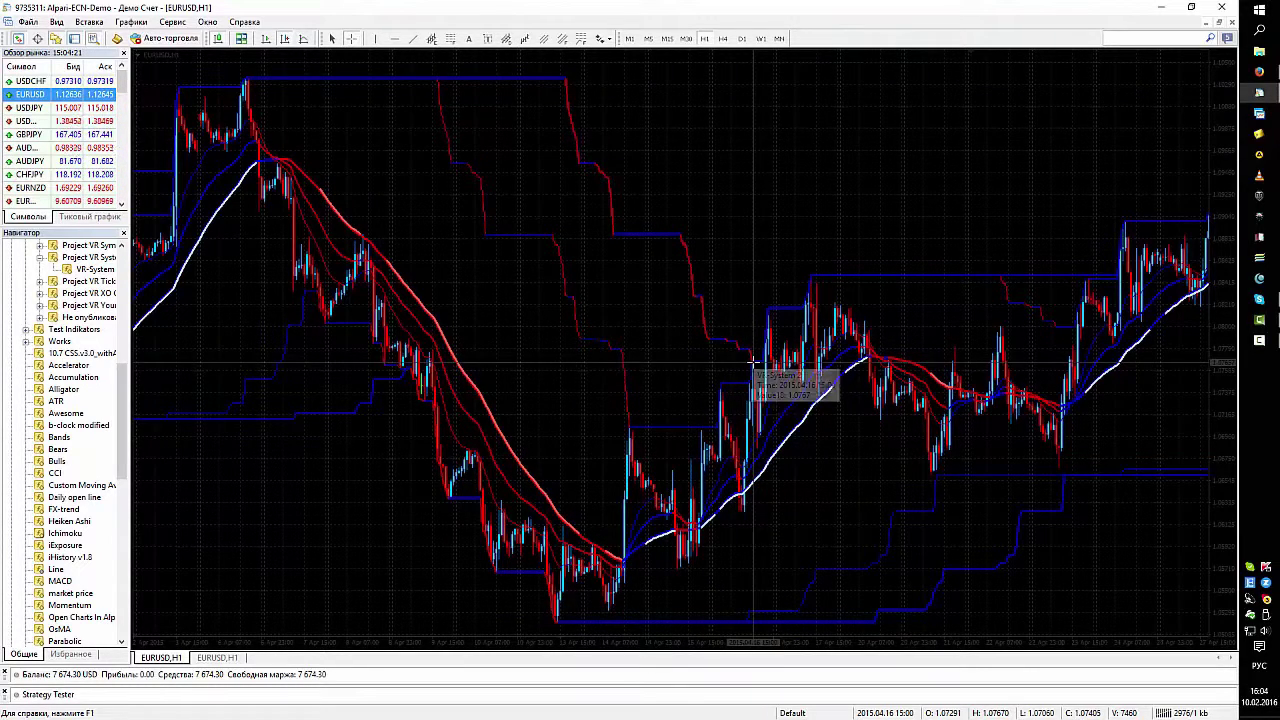
# Step: Look over the H1 rise from mid-April to early May 2015, comparing it with the preceding early April decline
pyautogui.scroll(-3, 740, 345)
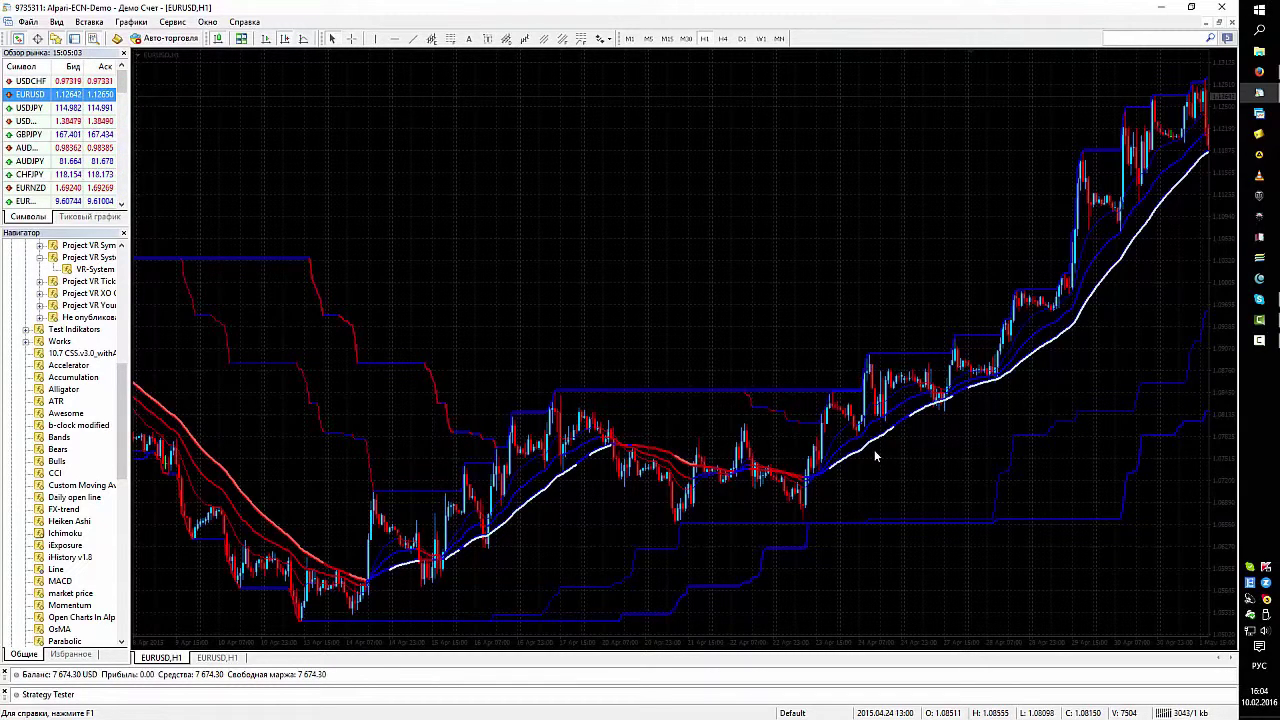
pyautogui.scroll(-3, 868, 446)
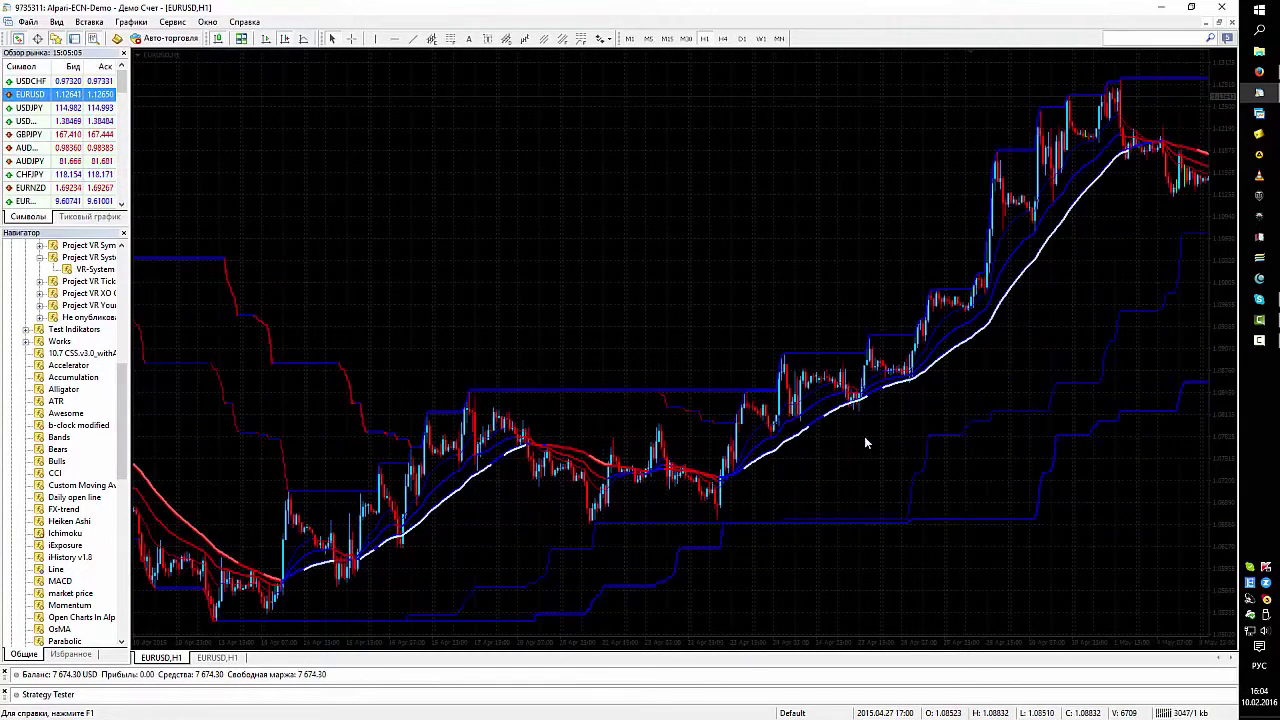
pyautogui.moveTo(865, 441)
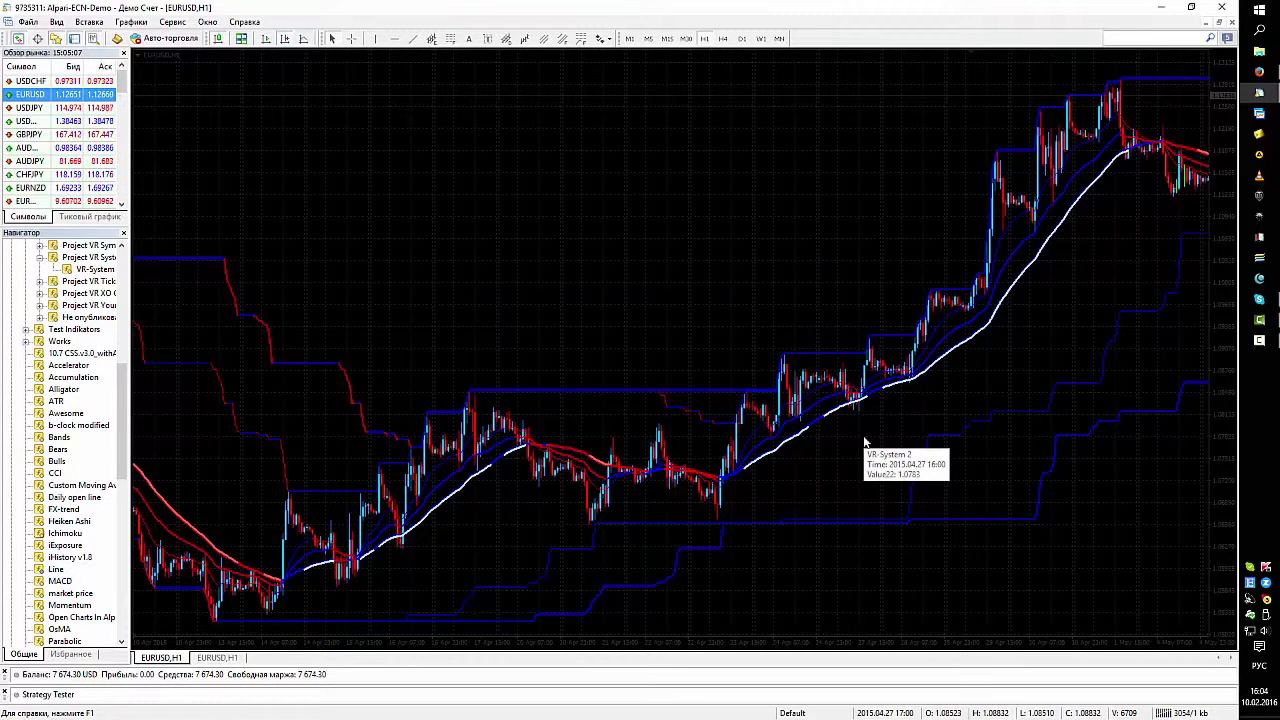
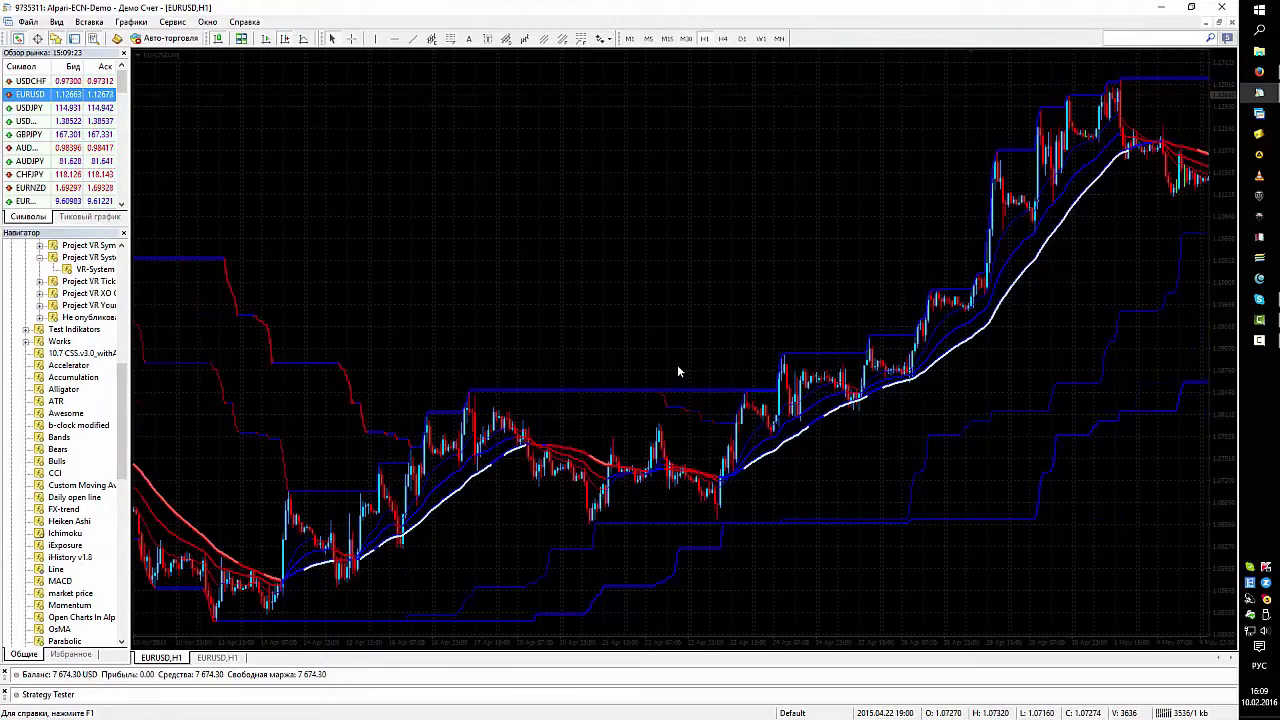
pyautogui.scroll(6, 677, 370)
pyautogui.scroll(3, 677, 370)
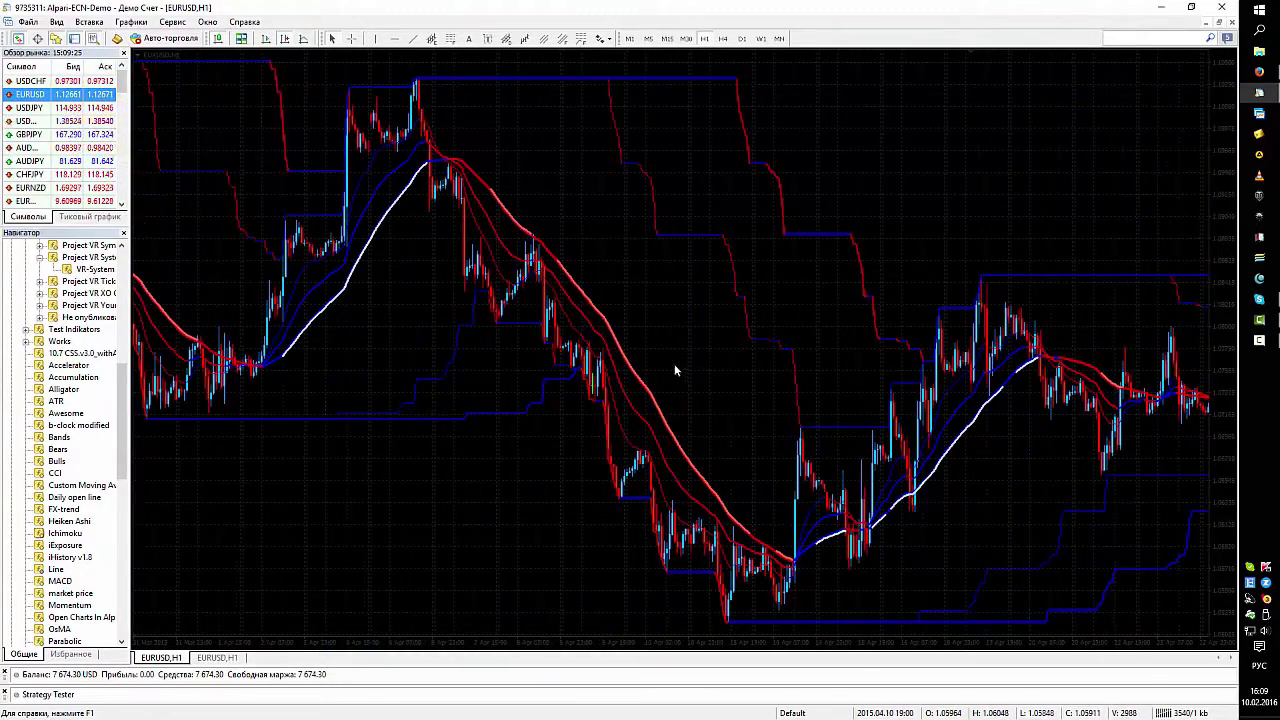
pyautogui.scroll(-15, 584, 364)
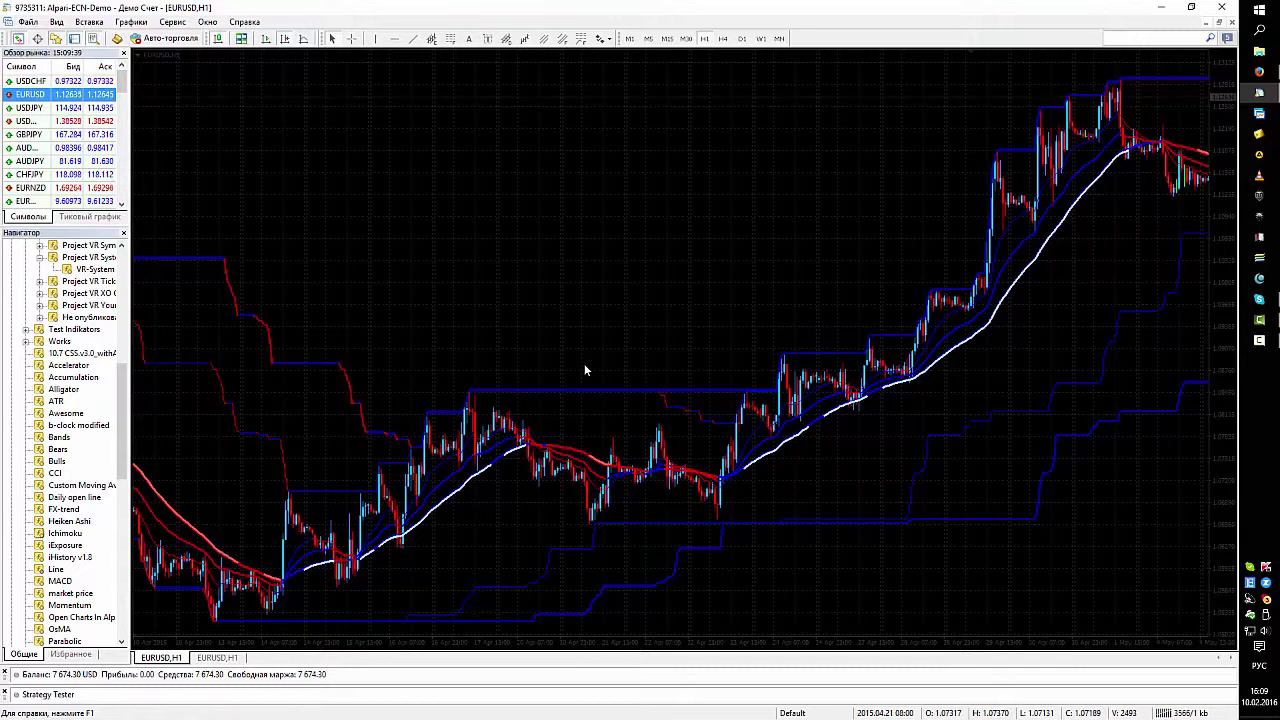
# Step: Measure price movement from the 24 April 2015 pullback low with the crosshair and view the following rise into May
pyautogui.middleClick(772, 428)
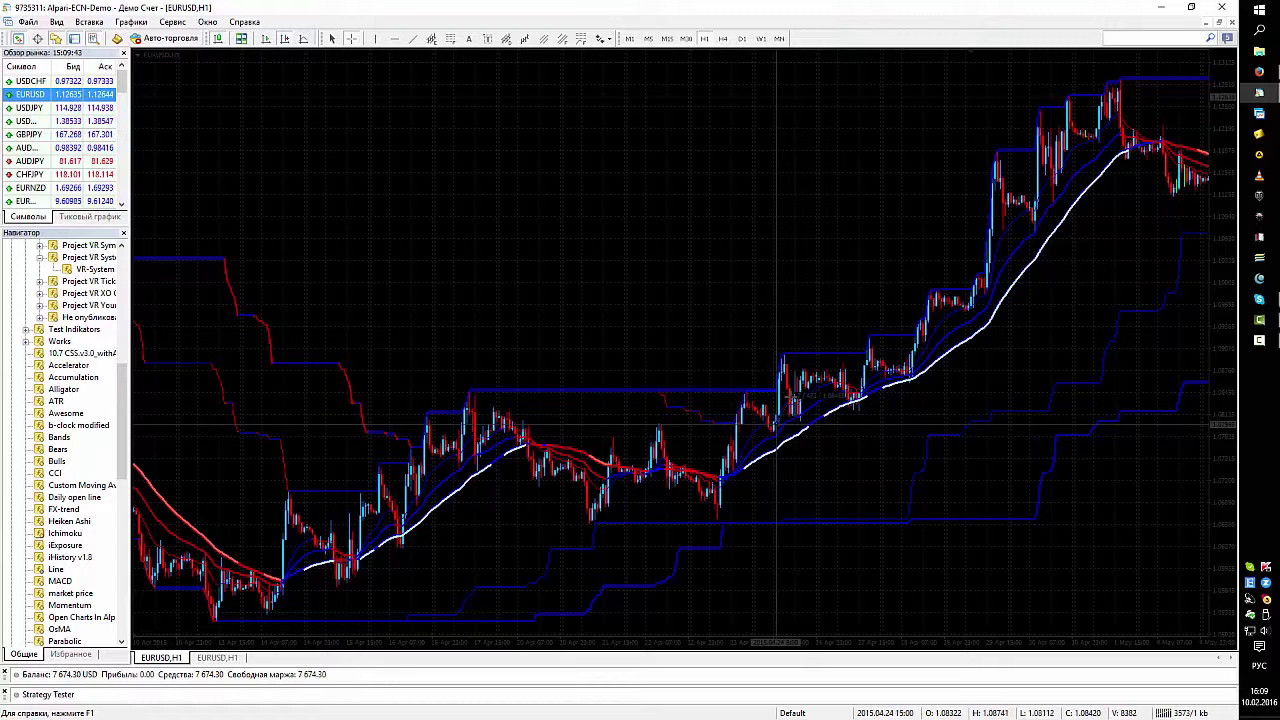
pyautogui.middleClick(776, 425)
pyautogui.moveTo(778, 428)
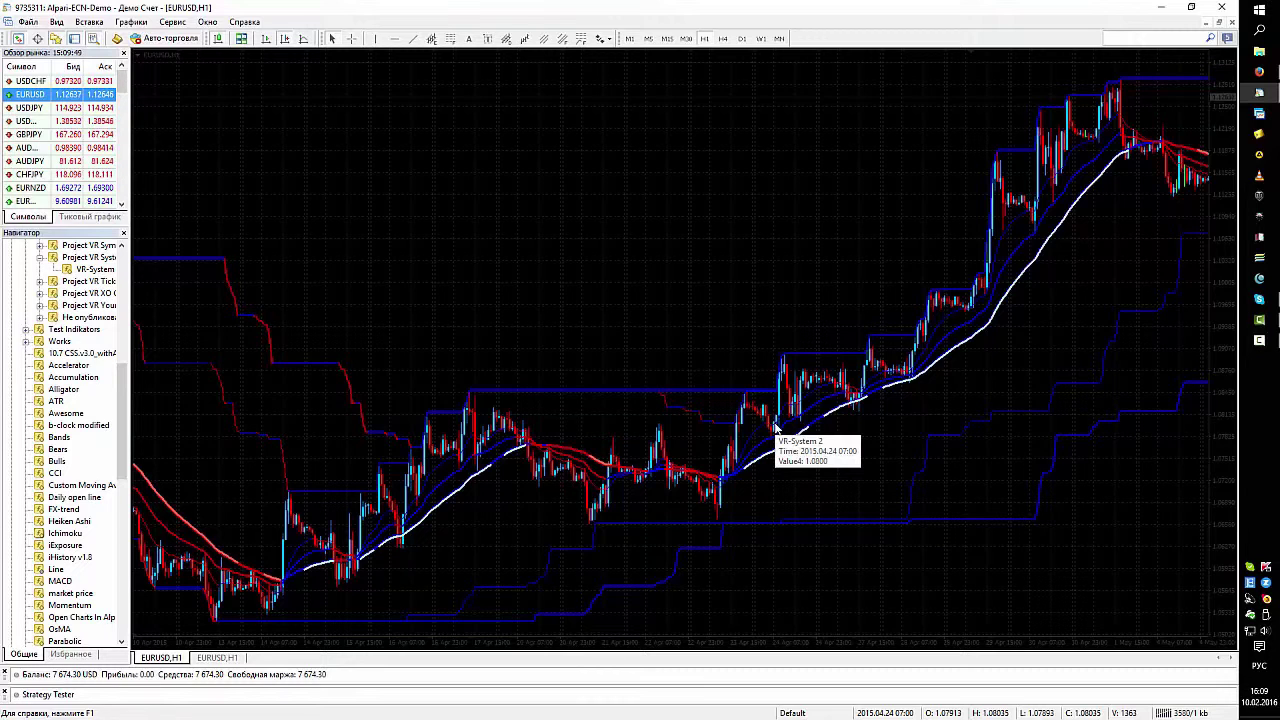
pyautogui.scroll(-5, 790, 432)
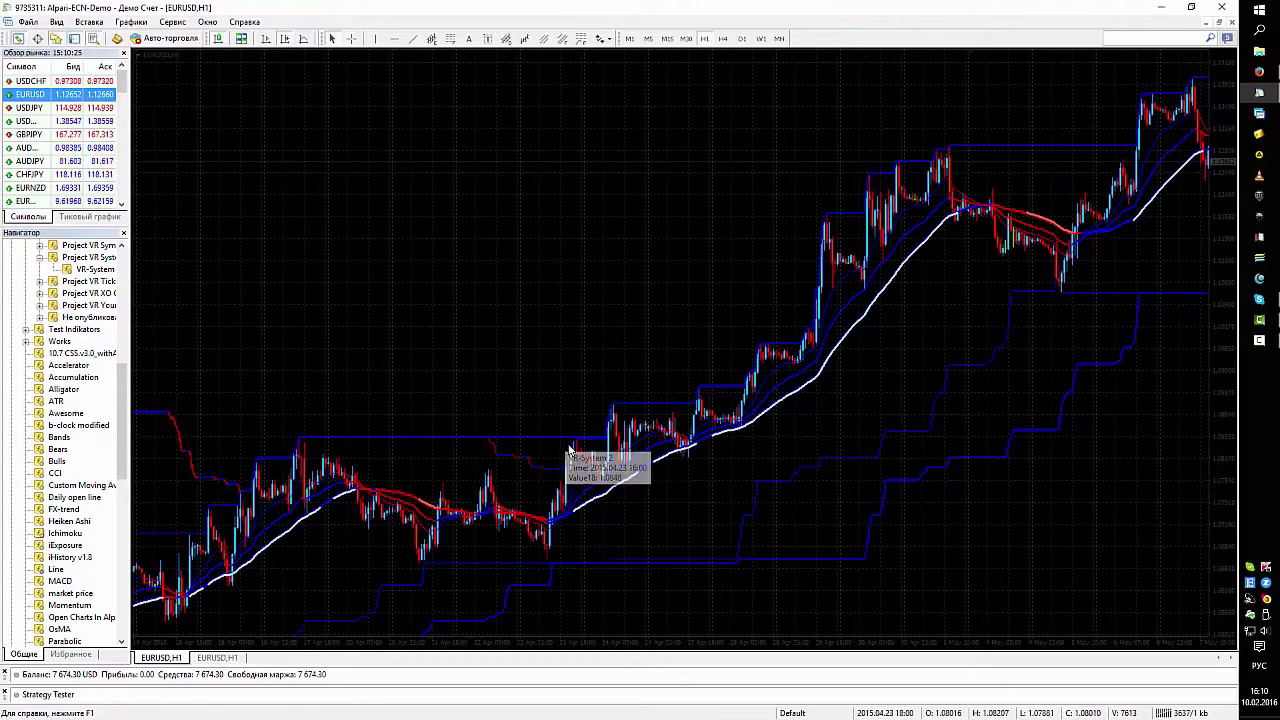
pyautogui.scroll(-2, 569, 450)
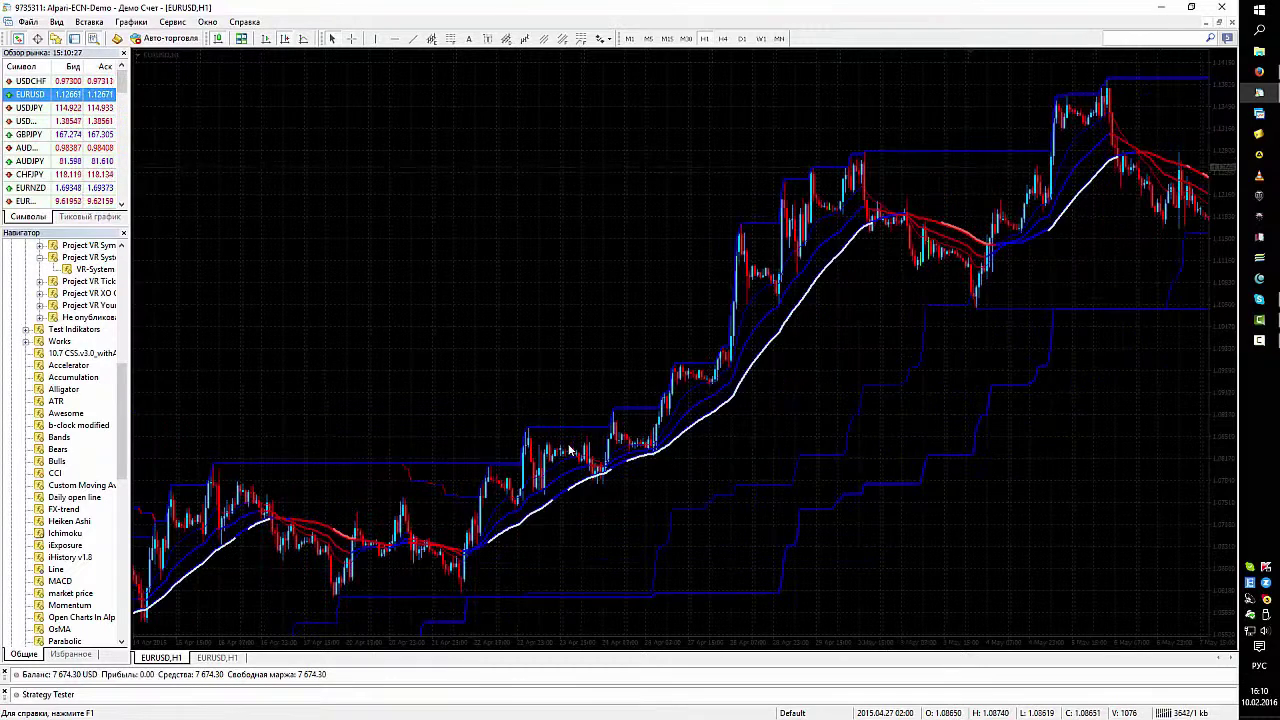
pyautogui.scroll(2, 569, 450)
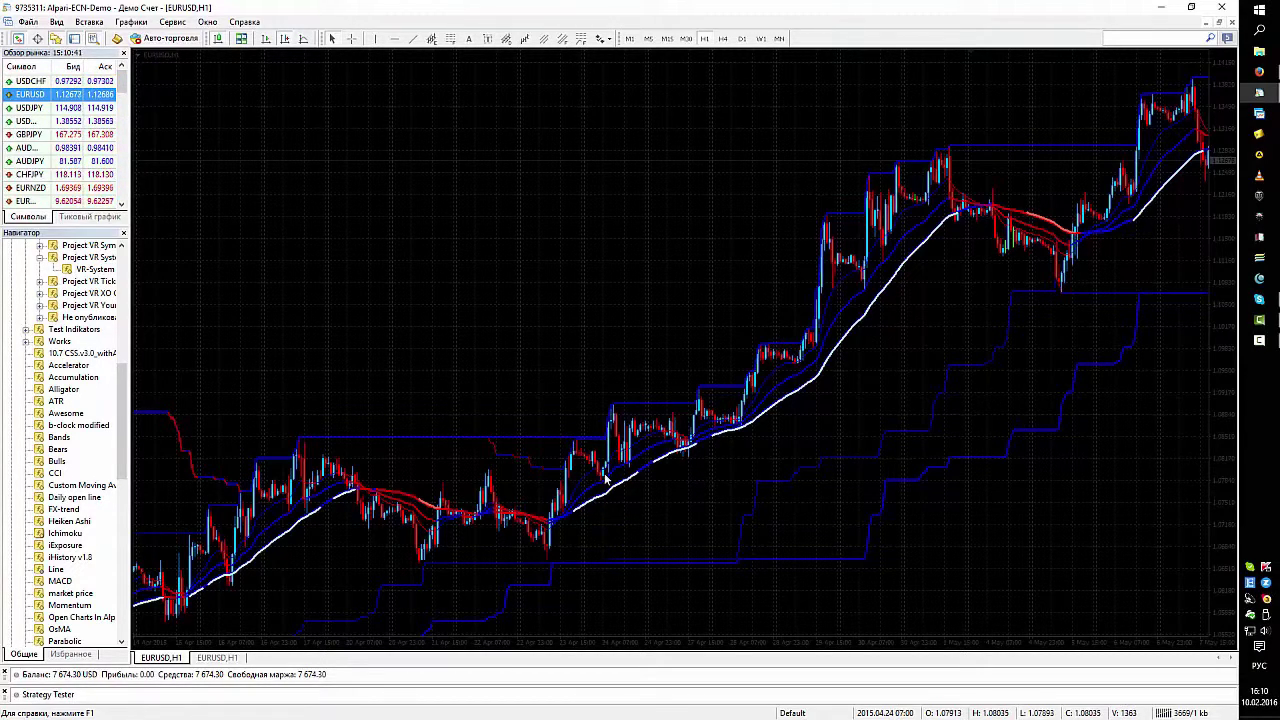
# Step: Measure from the 24 April 2015 pullback low to the upper channel level, and check the 28 April pullback against the white line
pyautogui.middleClick(605, 474)
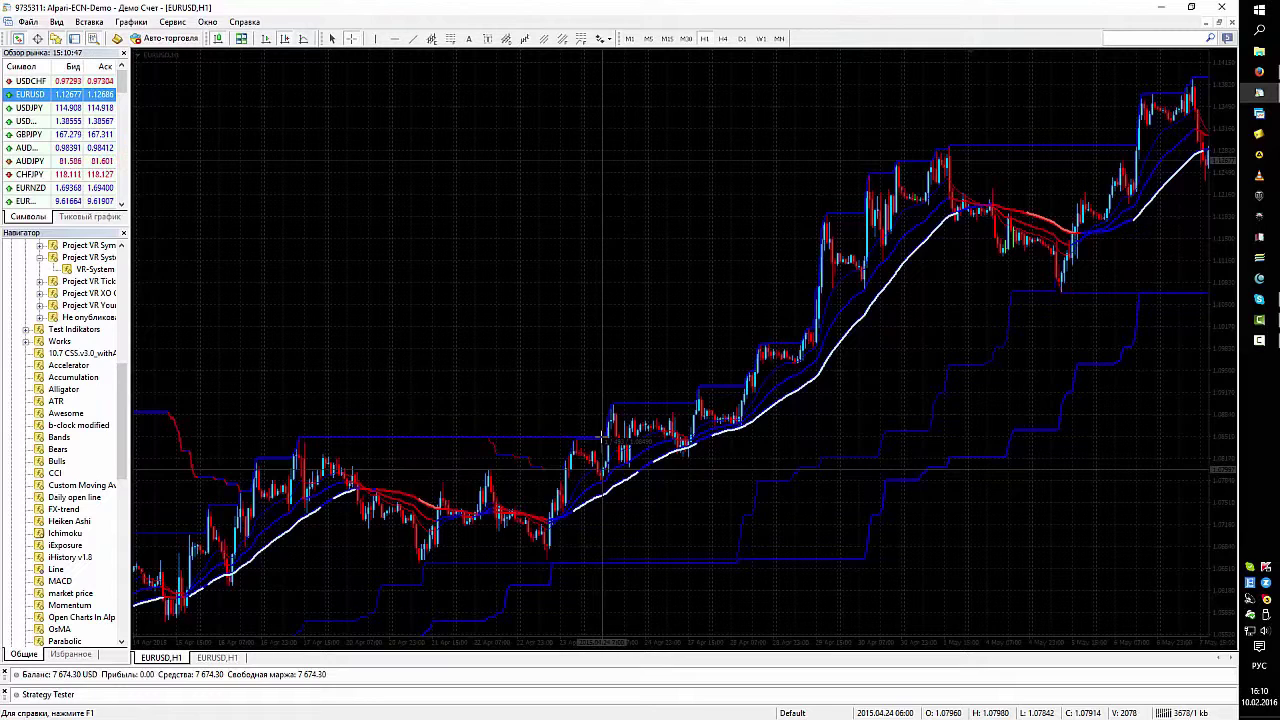
pyautogui.moveTo(608, 563)
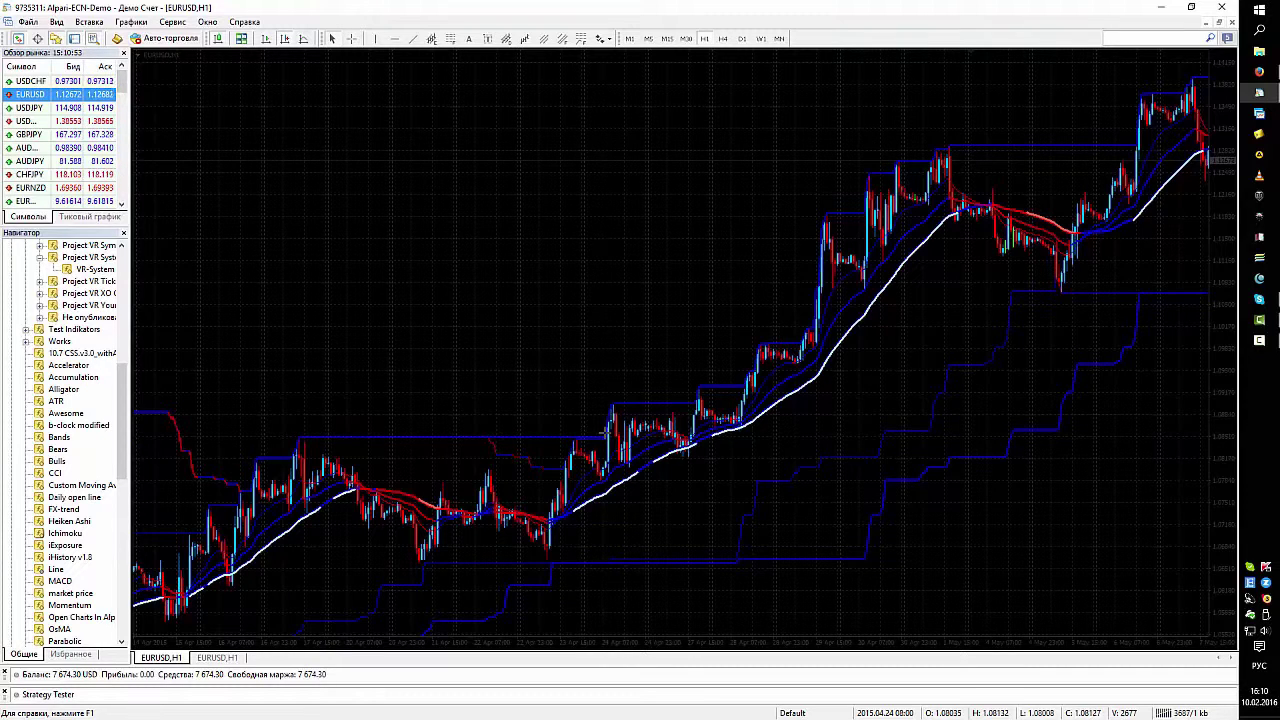
pyautogui.moveTo(596, 480)
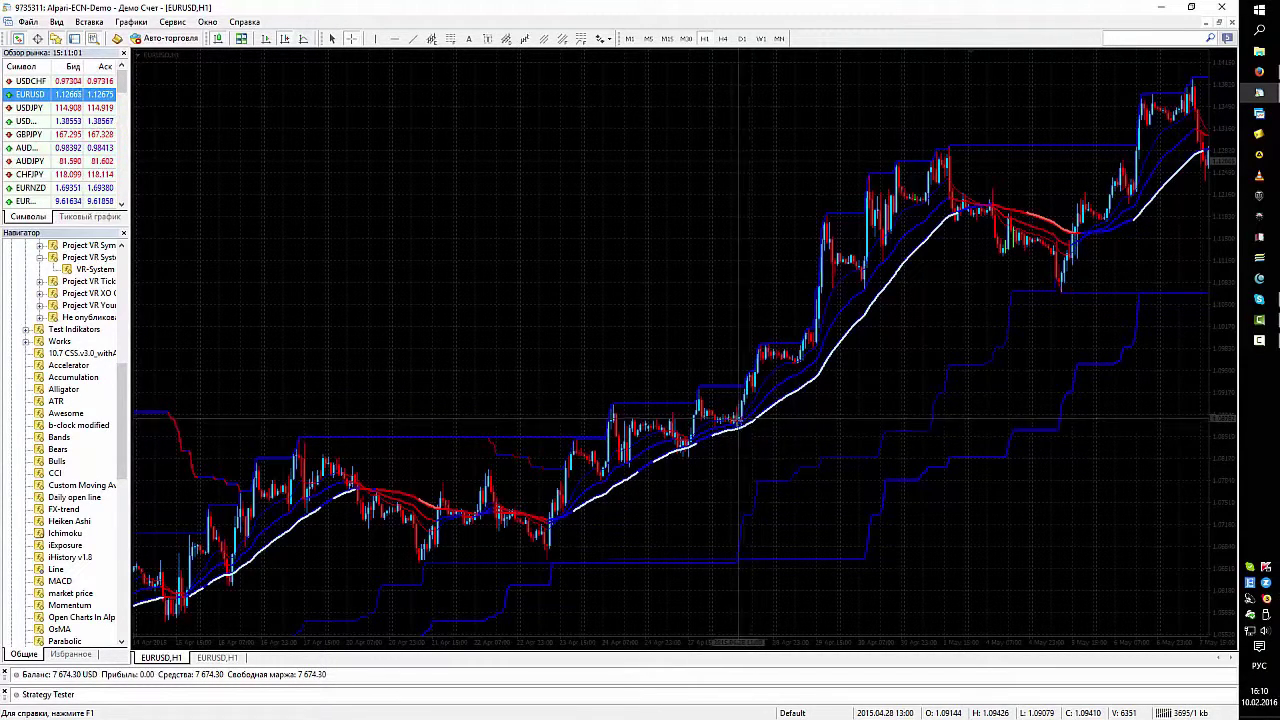
pyautogui.moveTo(737, 428)
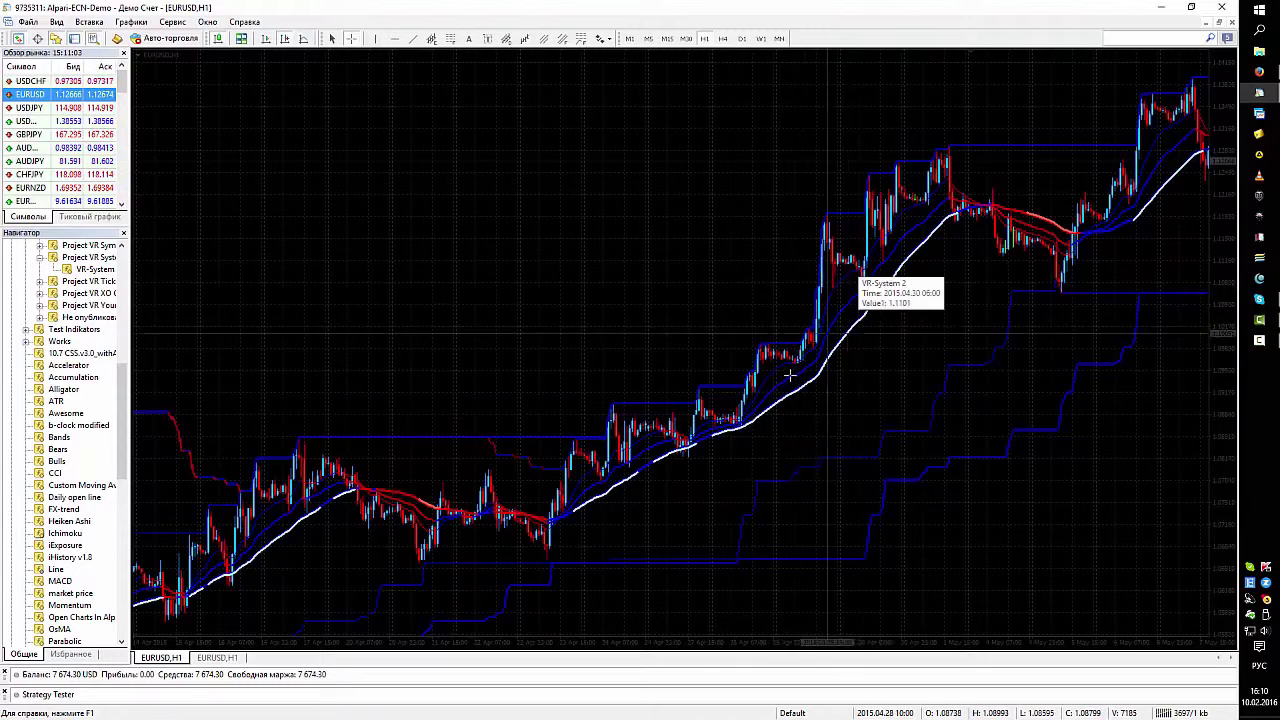
# Step: Trace the late April 2015 H1 rise against the blue and white VR-System 2 lines and examine the early May swings
pyautogui.scroll(-3, 789, 377)
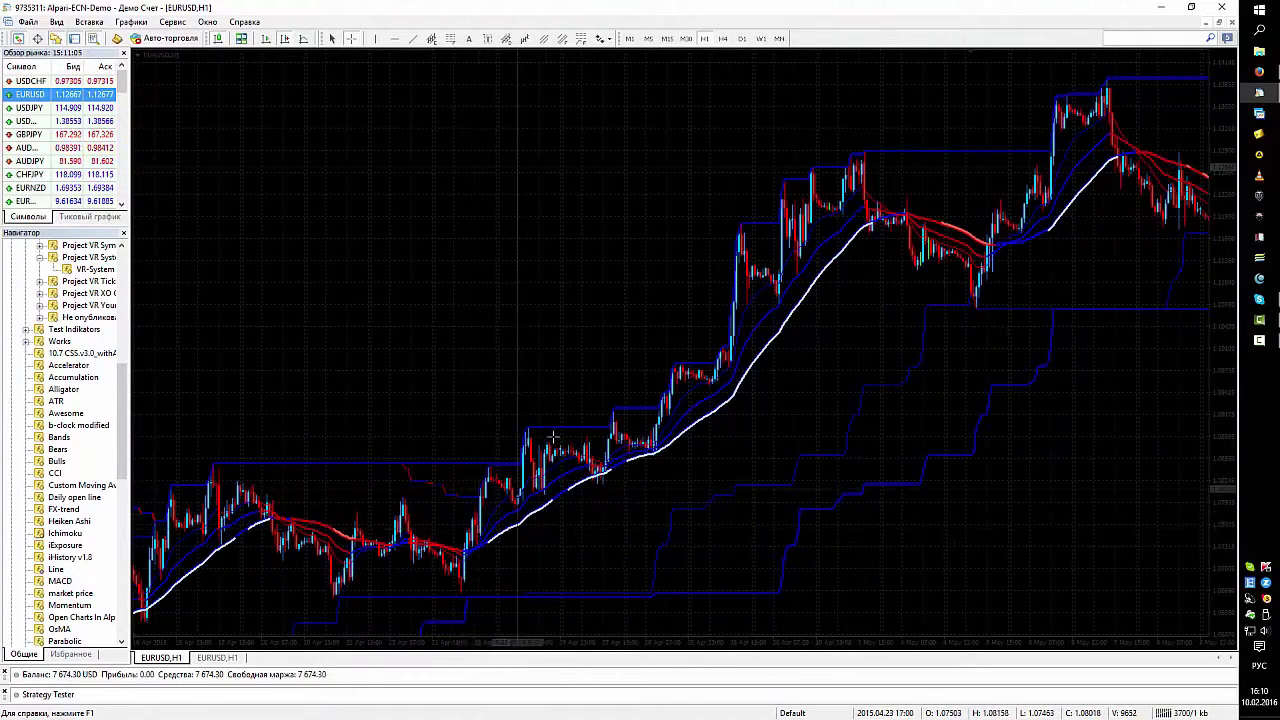
pyautogui.moveTo(749, 340)
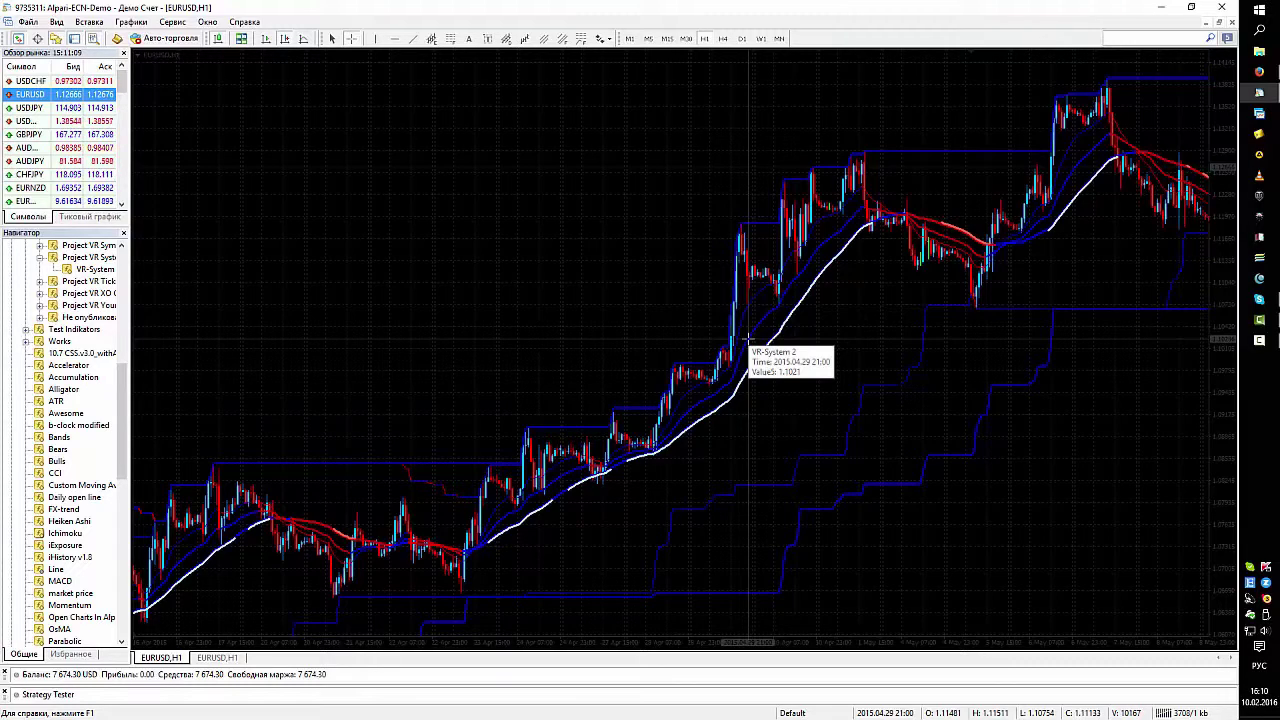
pyautogui.hscroll(-5, 749, 340)
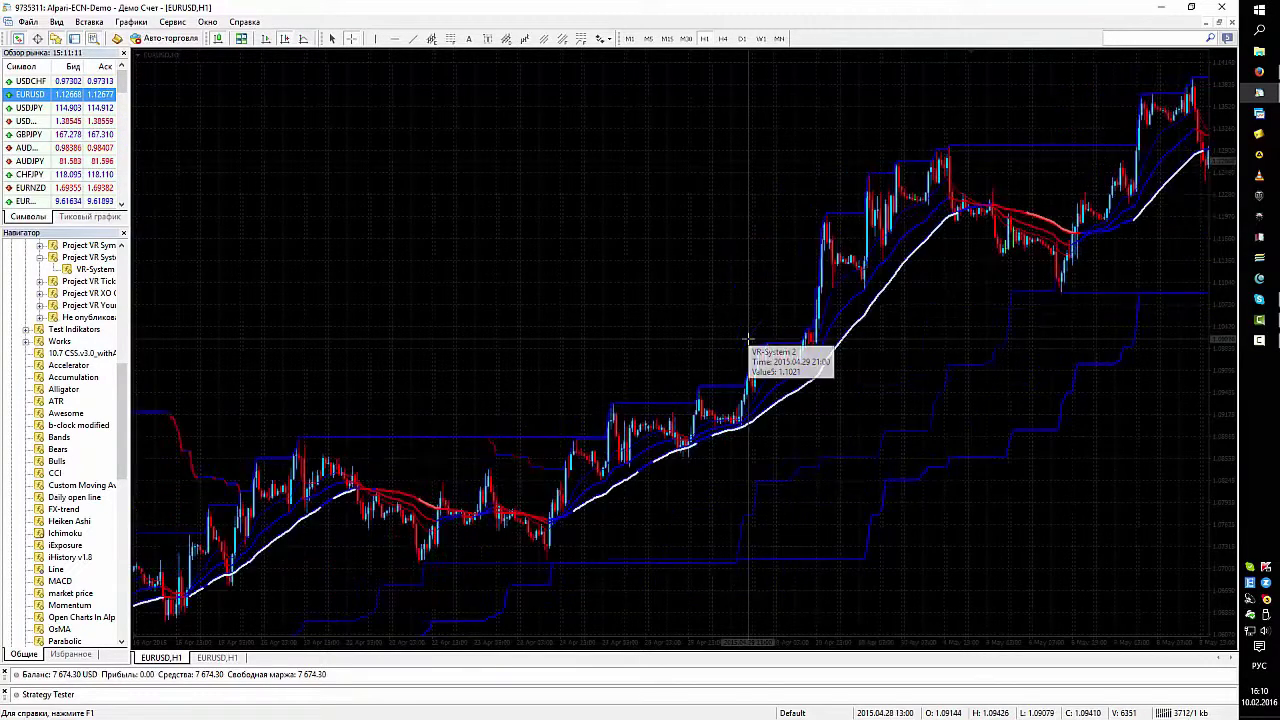
pyautogui.hscroll(5, 747, 340)
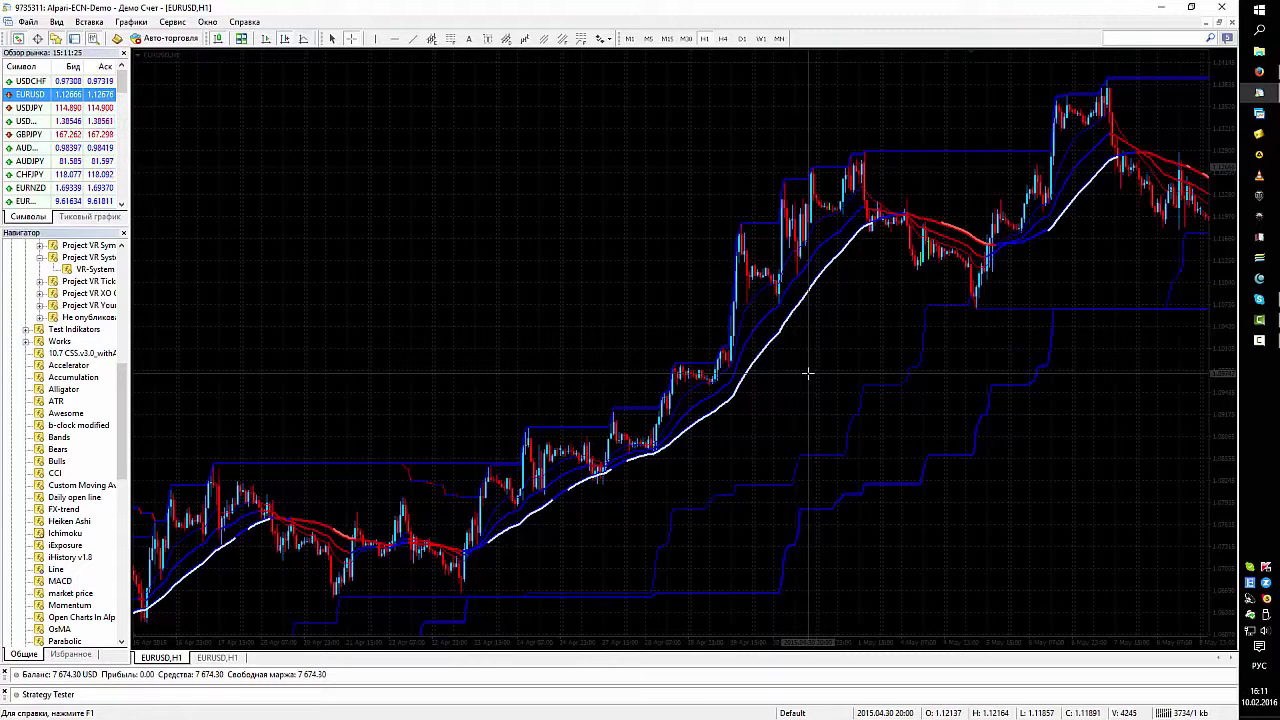
pyautogui.scroll(-2, 807, 373)
pyautogui.scroll(-2, 807, 373)
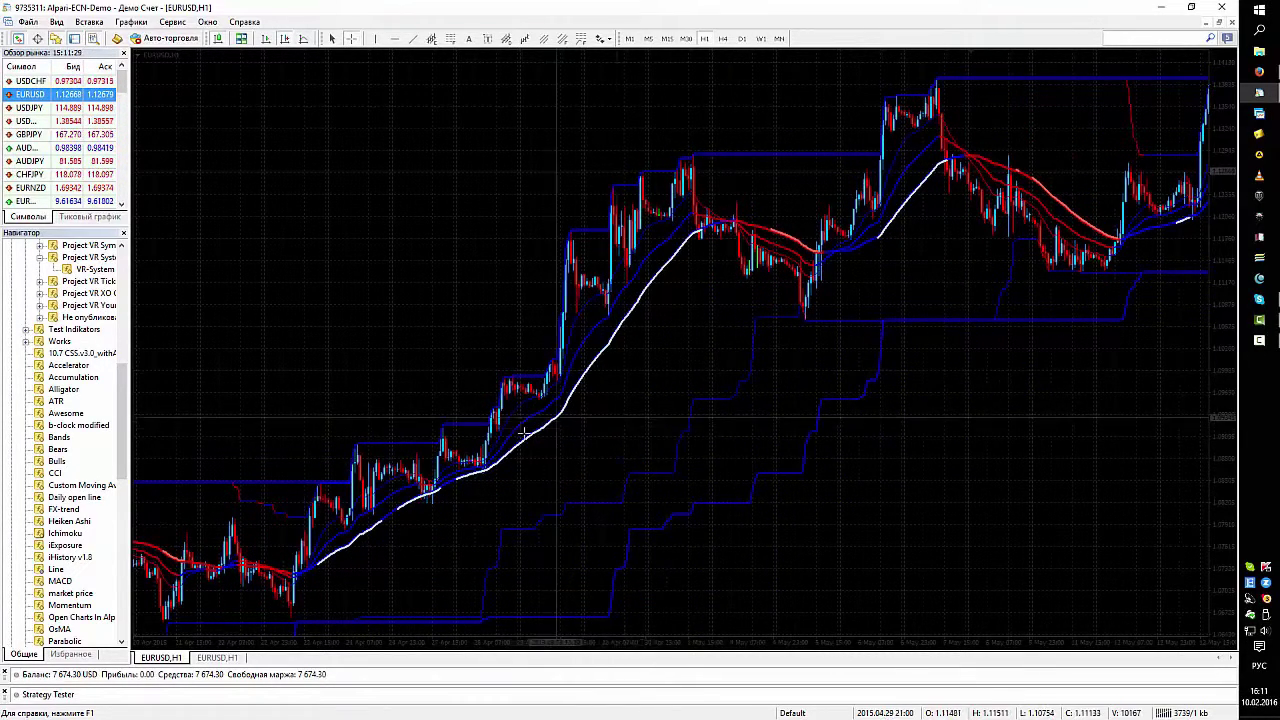
pyautogui.scroll(2, 505, 456)
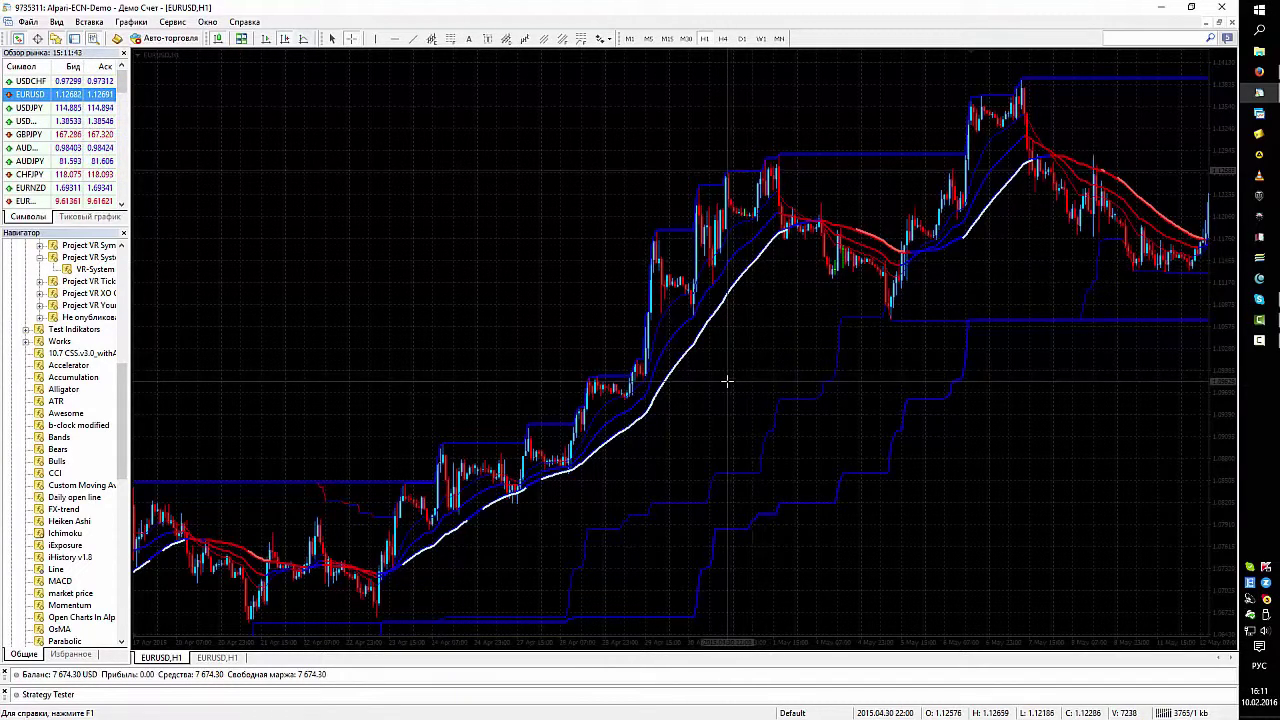
pyautogui.scroll(8, 726, 380)
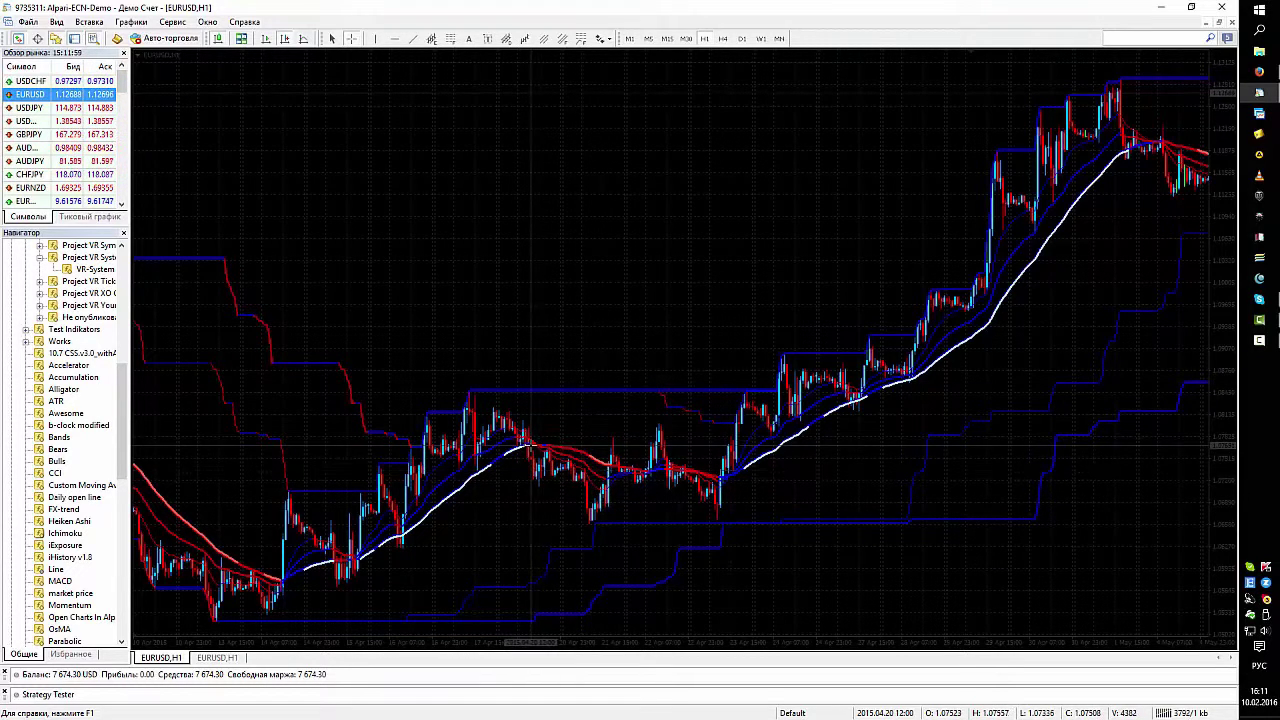
# Step: Inspect the 20–21 April 2015 pullback below the red VR-System 2 lines and check the upper channel level above it
pyautogui.click(553, 456)
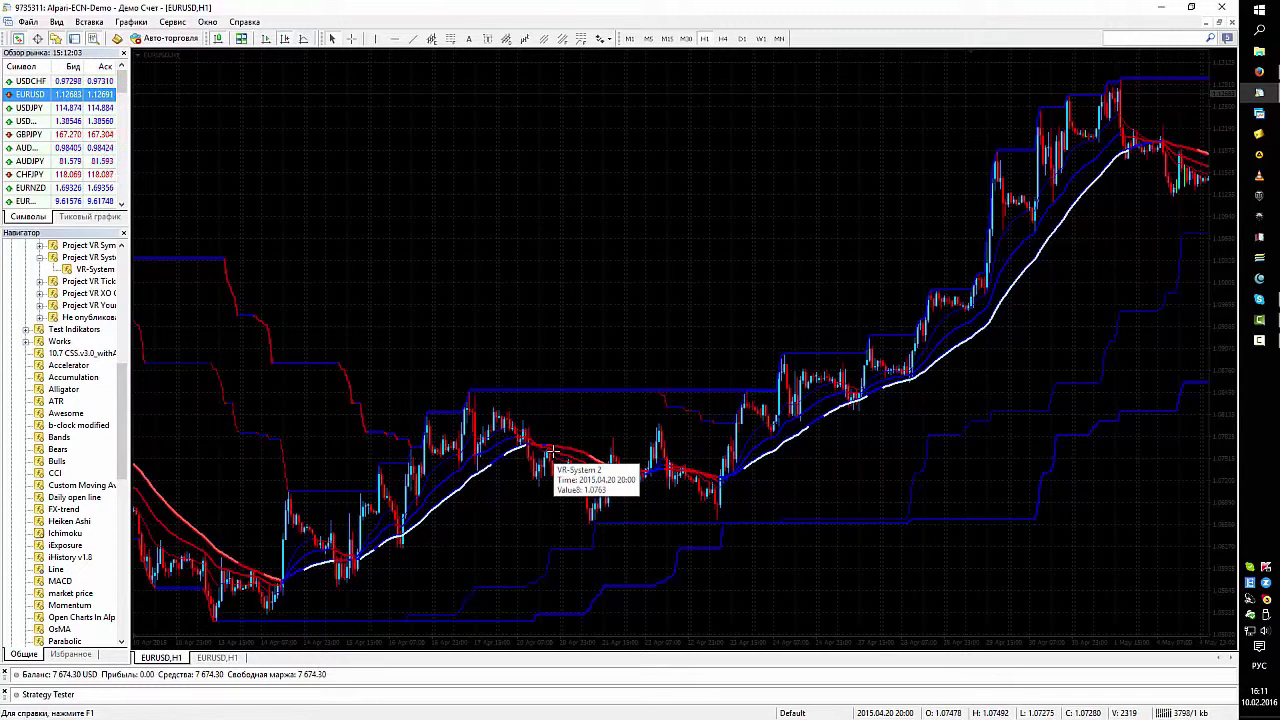
pyautogui.moveTo(575, 470); pyautogui.dragTo(582, 538)
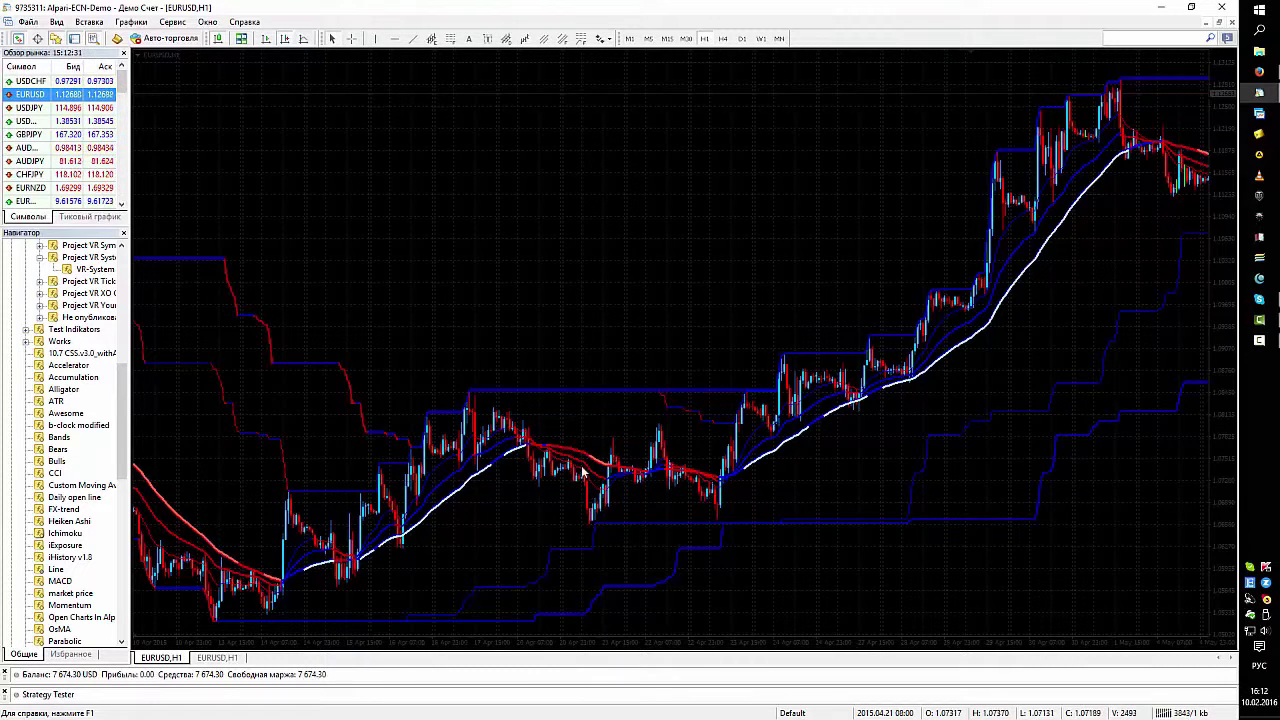
pyautogui.moveTo(612, 398)
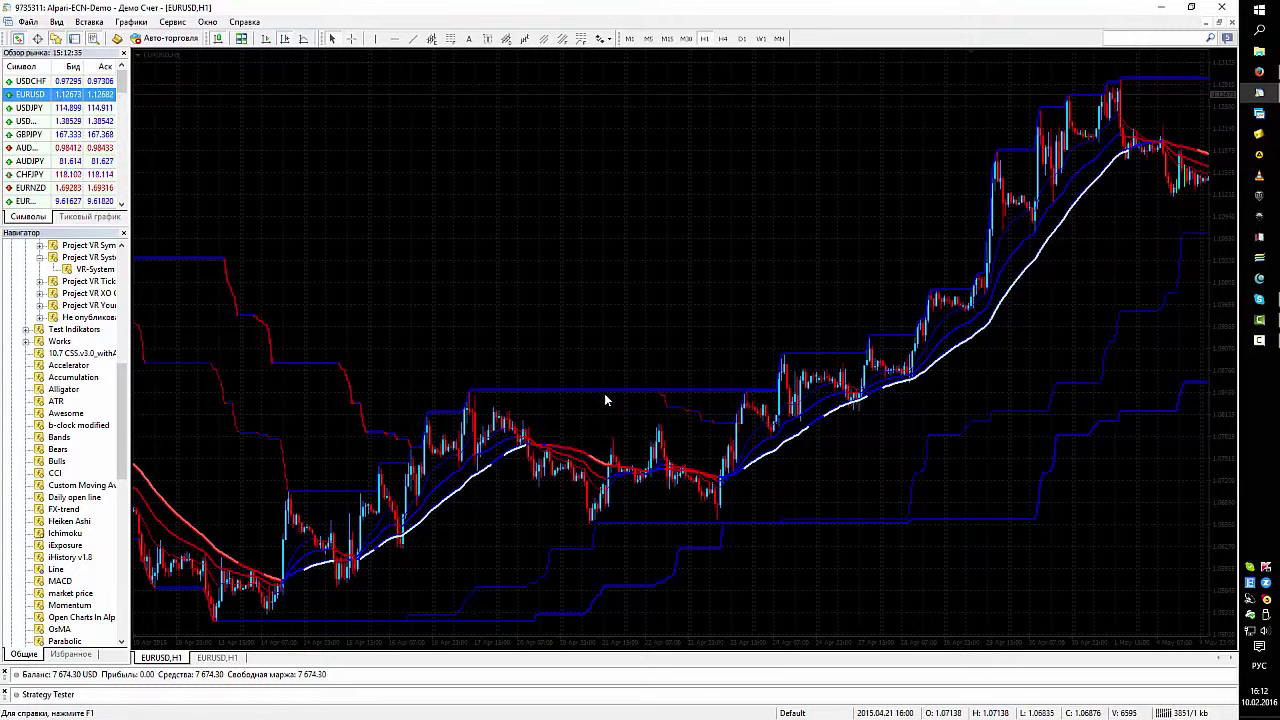
pyautogui.middleClick(604, 394)
pyautogui.moveTo(607, 390)
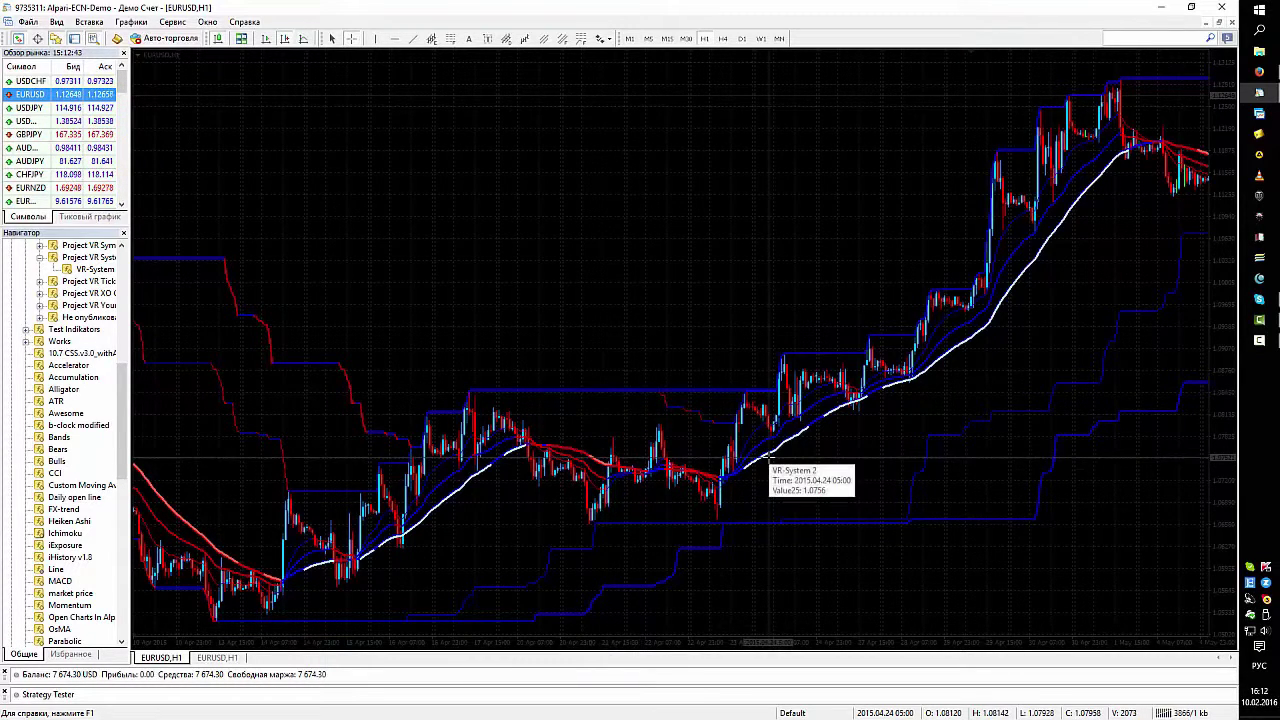
# Step: Compare the 24 April 2015 pullback and its channel breakout level with the 21 April low using the crosshair
pyautogui.scroll(-2, 771, 458)
pyautogui.middleClick(705, 451)
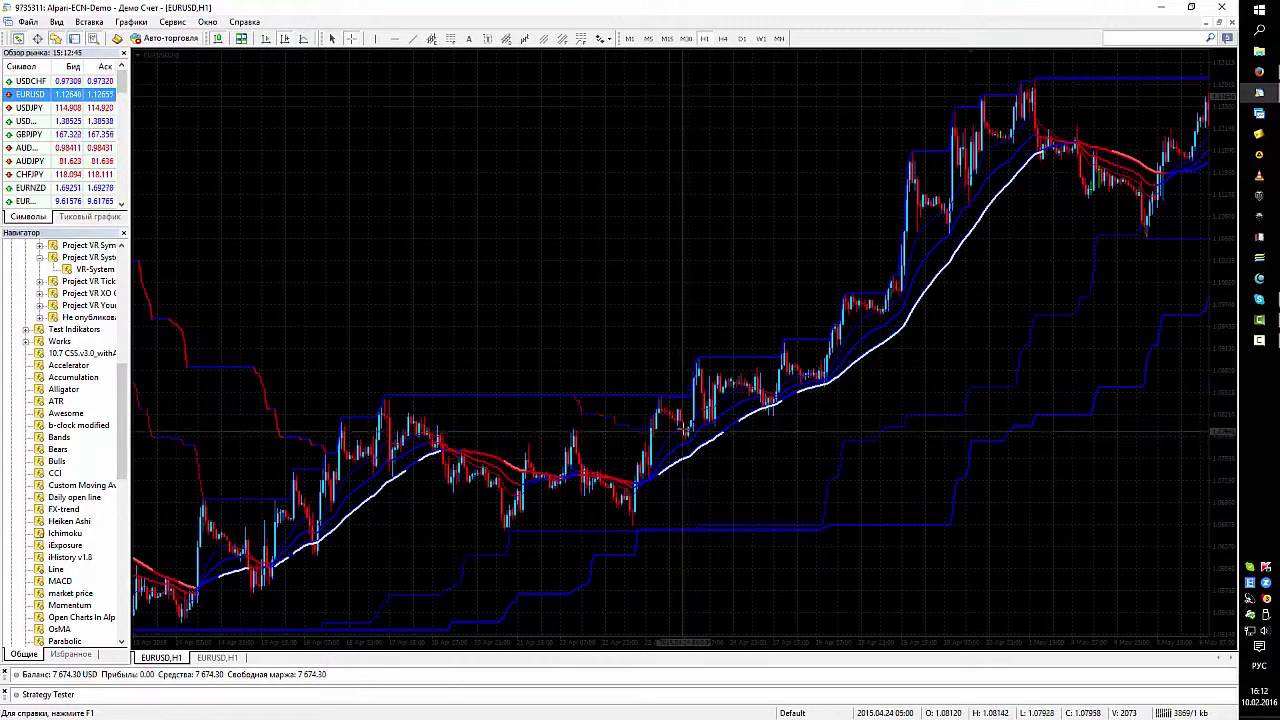
pyautogui.moveTo(789, 385)
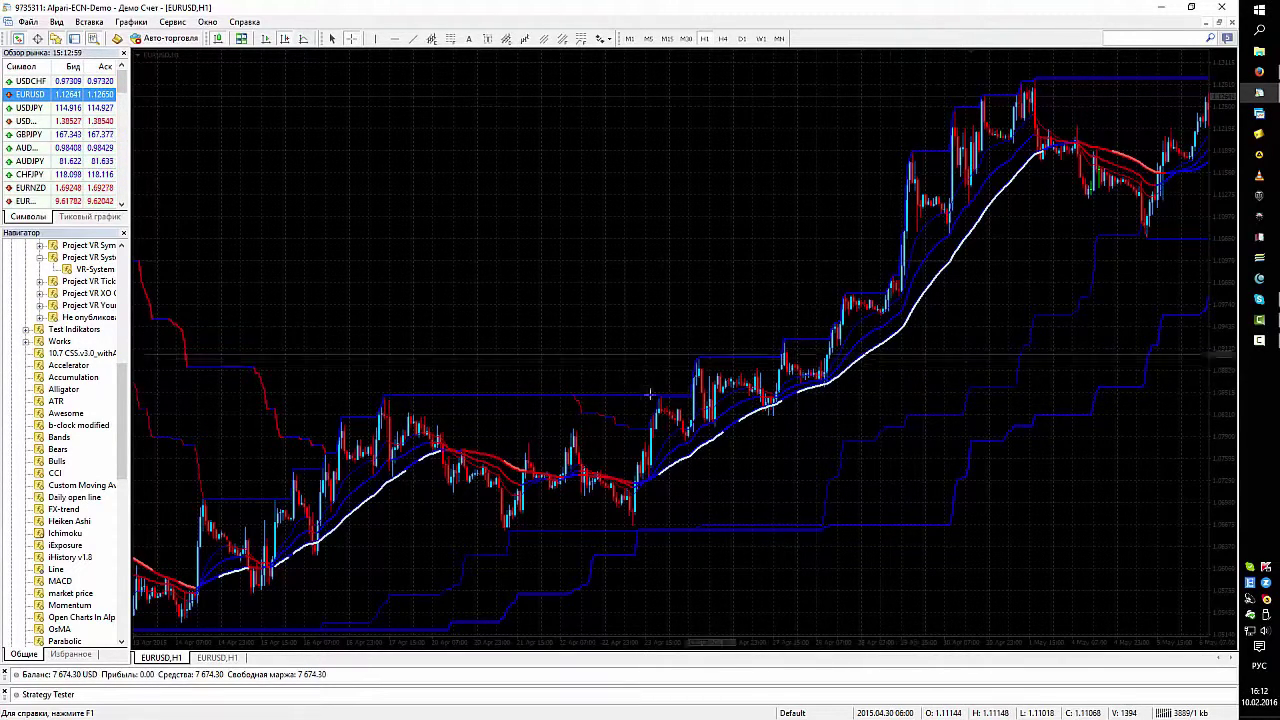
pyautogui.moveTo(517, 498)
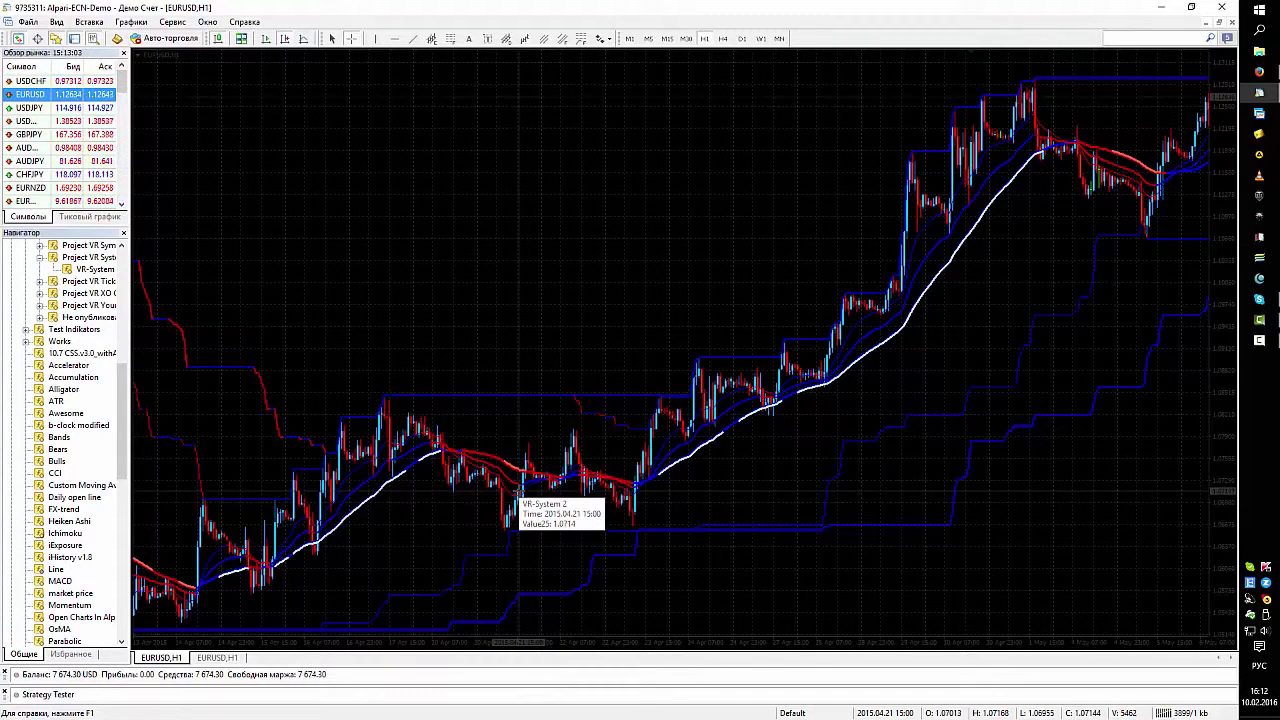
# Step: Re-examine the 20 April 2015 change from the white line to the red lines together with the preceding 17 April swing
pyautogui.scroll(3, 677, 495)
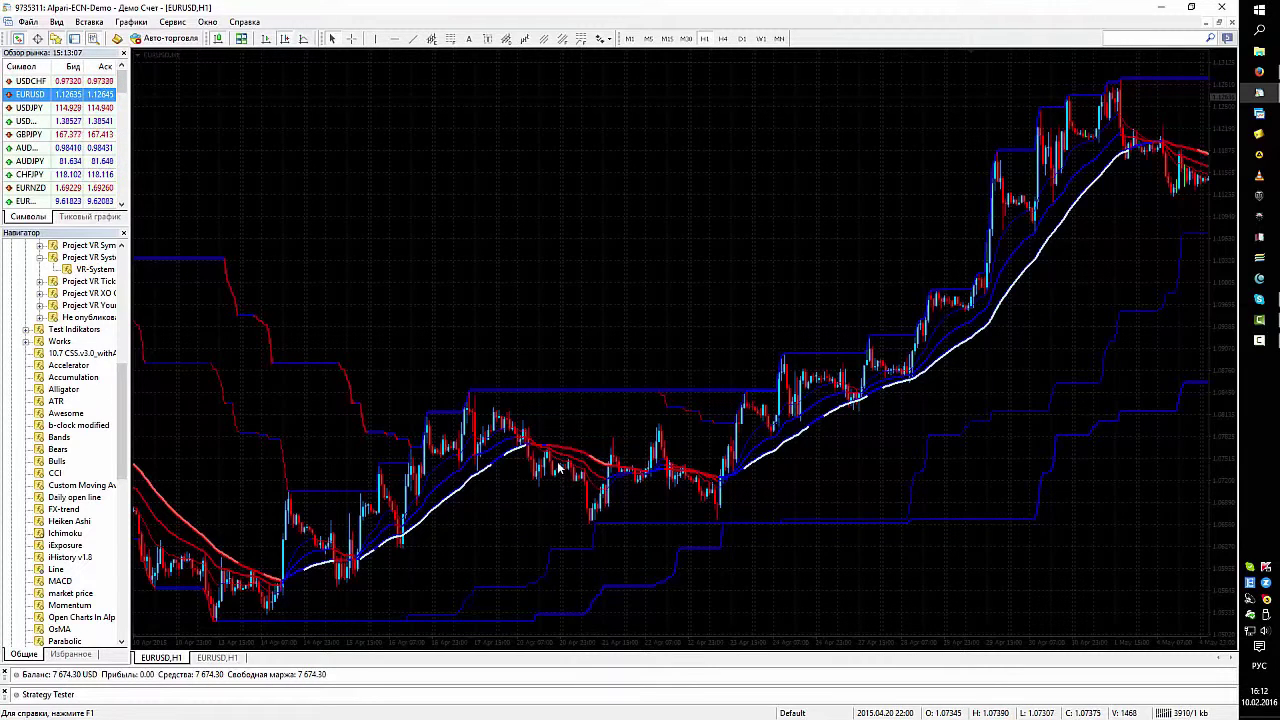
pyautogui.moveTo(546, 453)
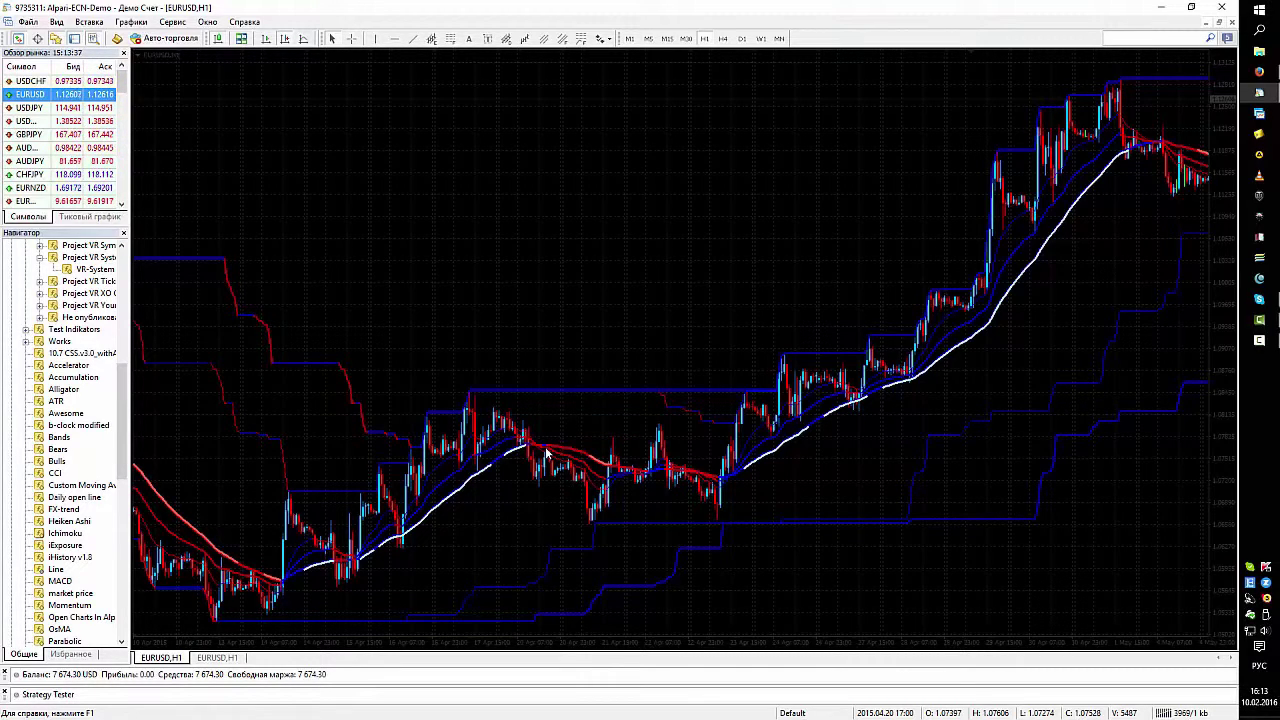
pyautogui.scroll(-3, 546, 453)
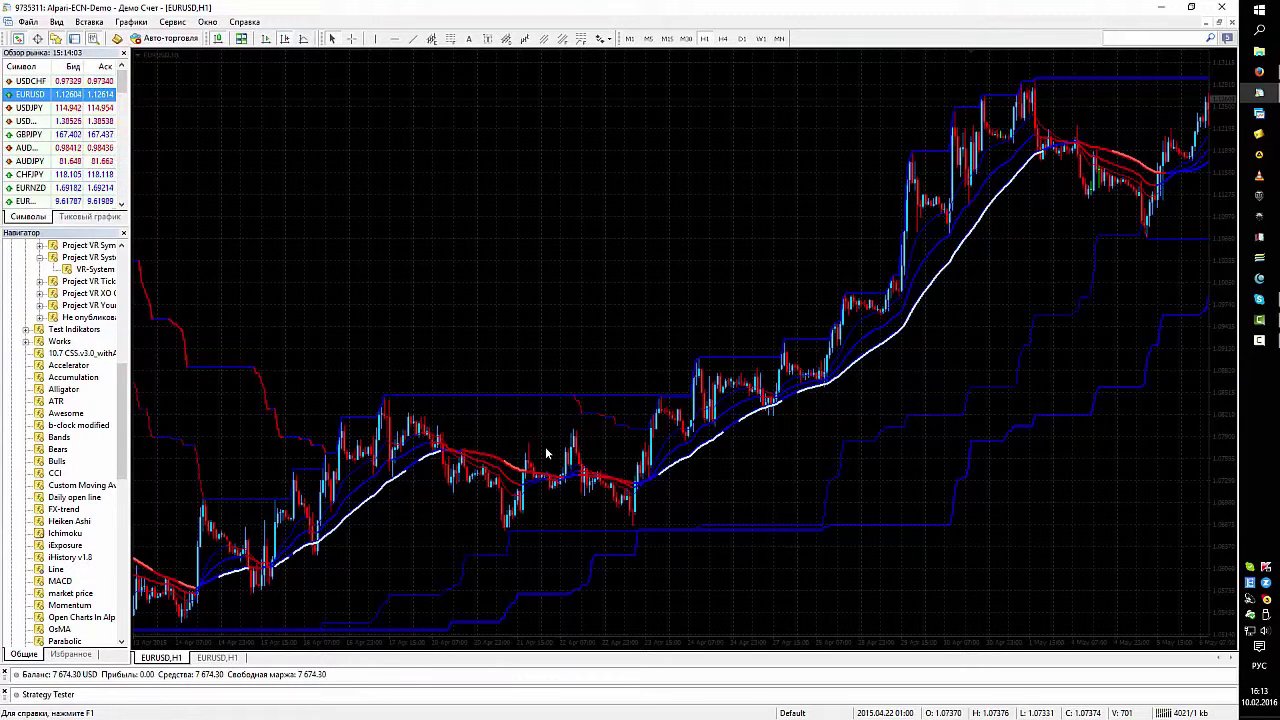
pyautogui.scroll(3, 545, 453)
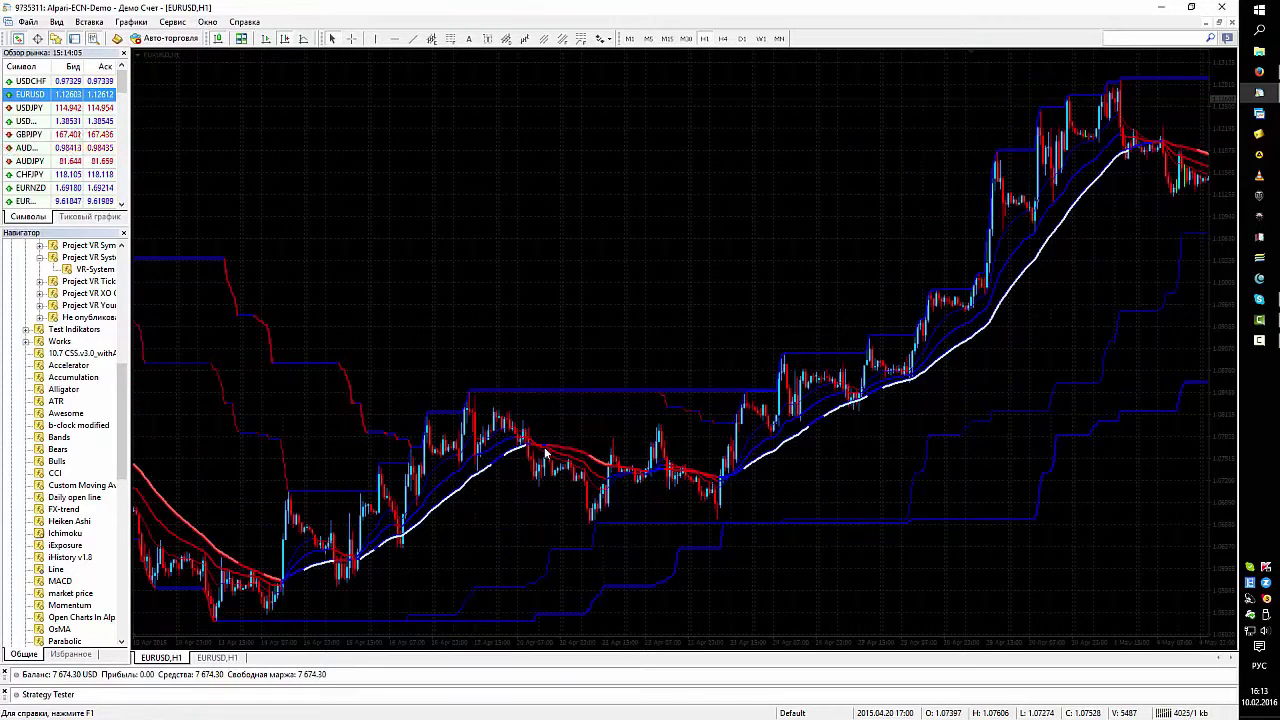
pyautogui.scroll(3, 535, 437)
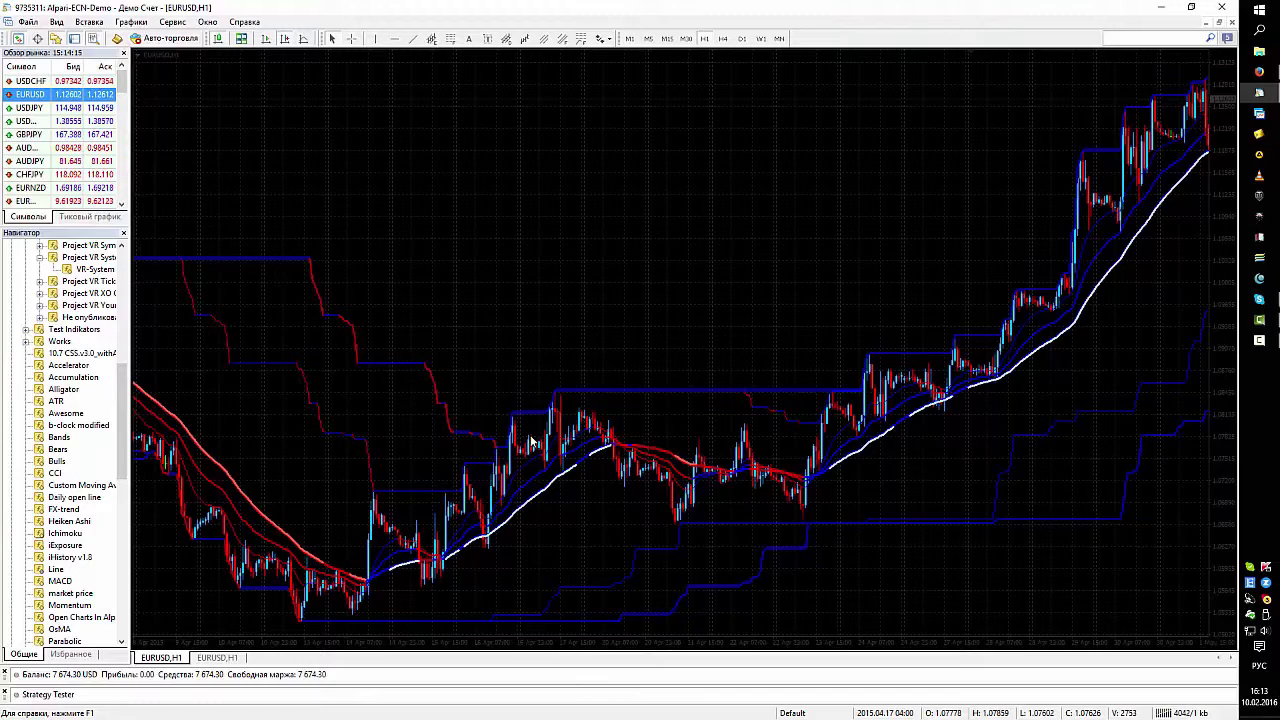
pyautogui.scroll(-3, 531, 442)
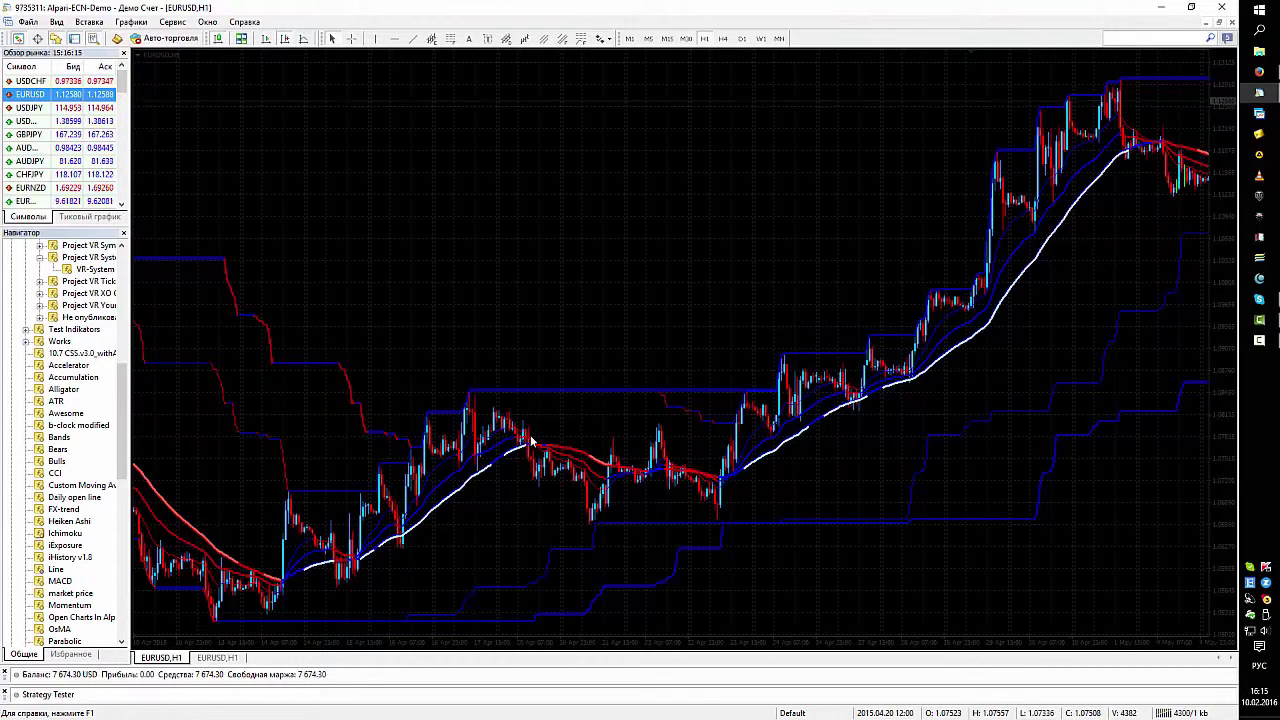
# Step: Remove the Ichimoku indicator from the second EURUSD H1 chart
pyautogui.click(219, 658)
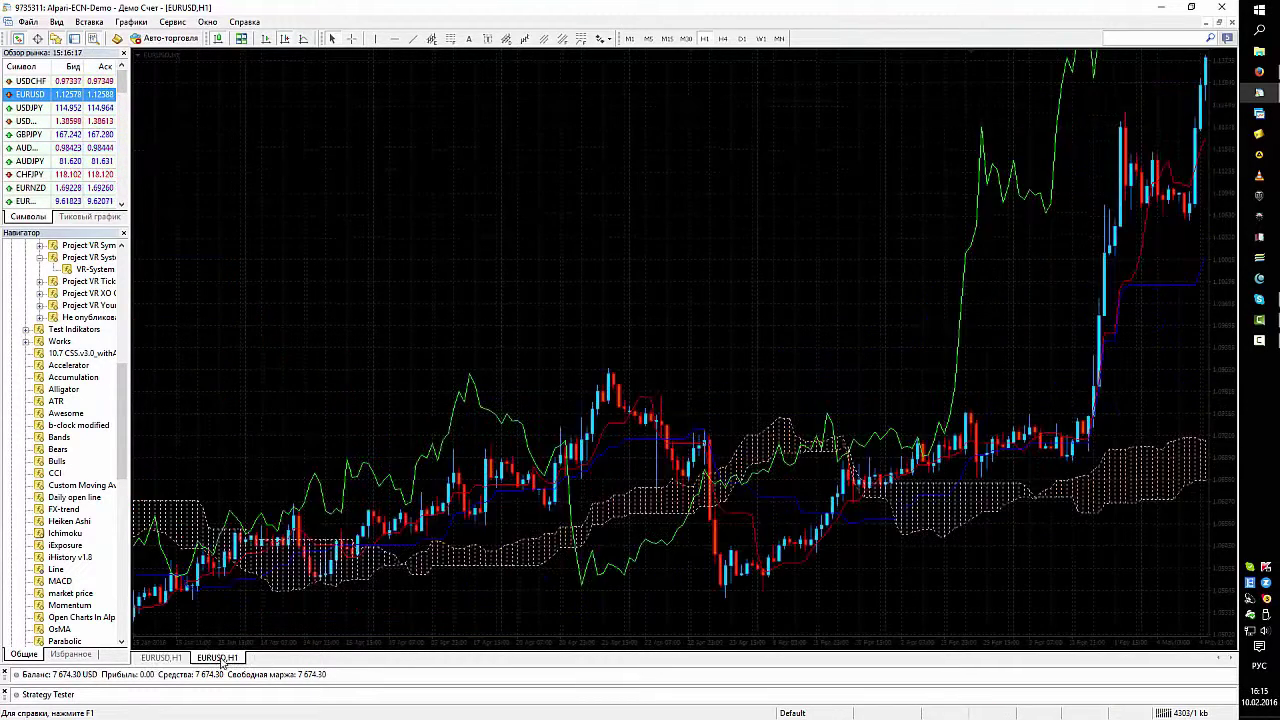
pyautogui.rightClick(219, 660)
pyautogui.rightClick(521, 552)
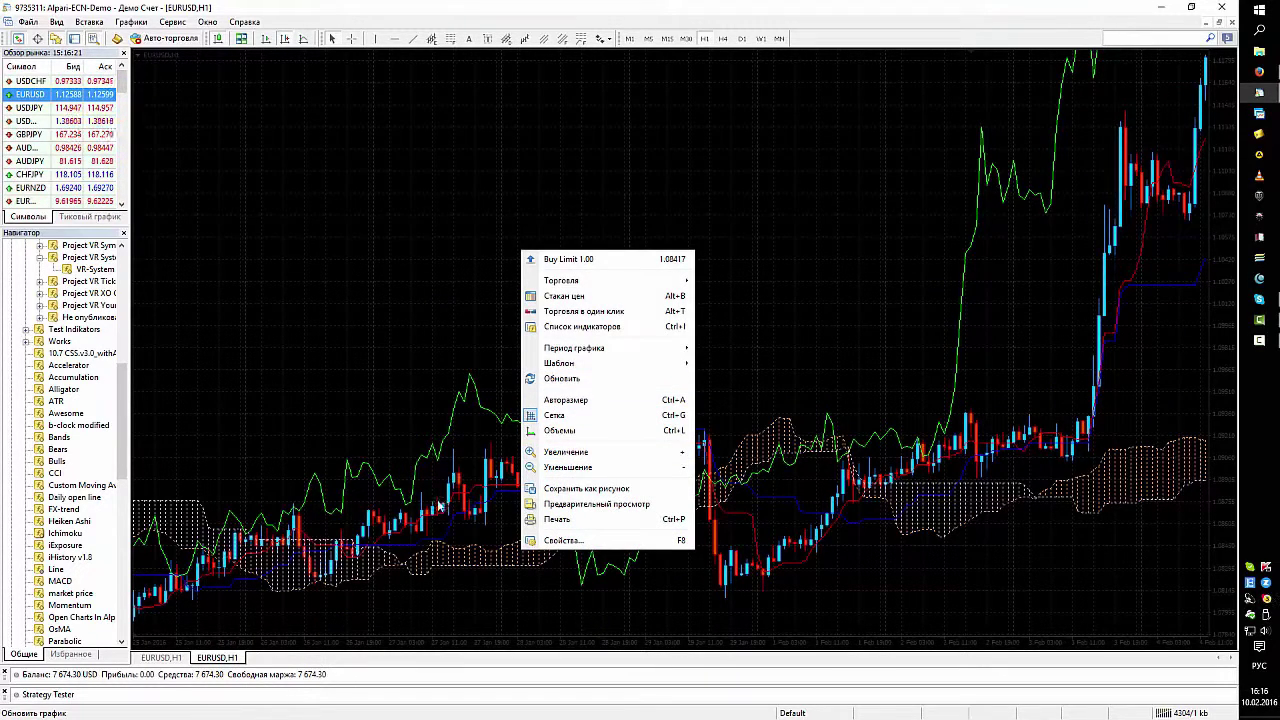
pyautogui.rightClick(404, 567)
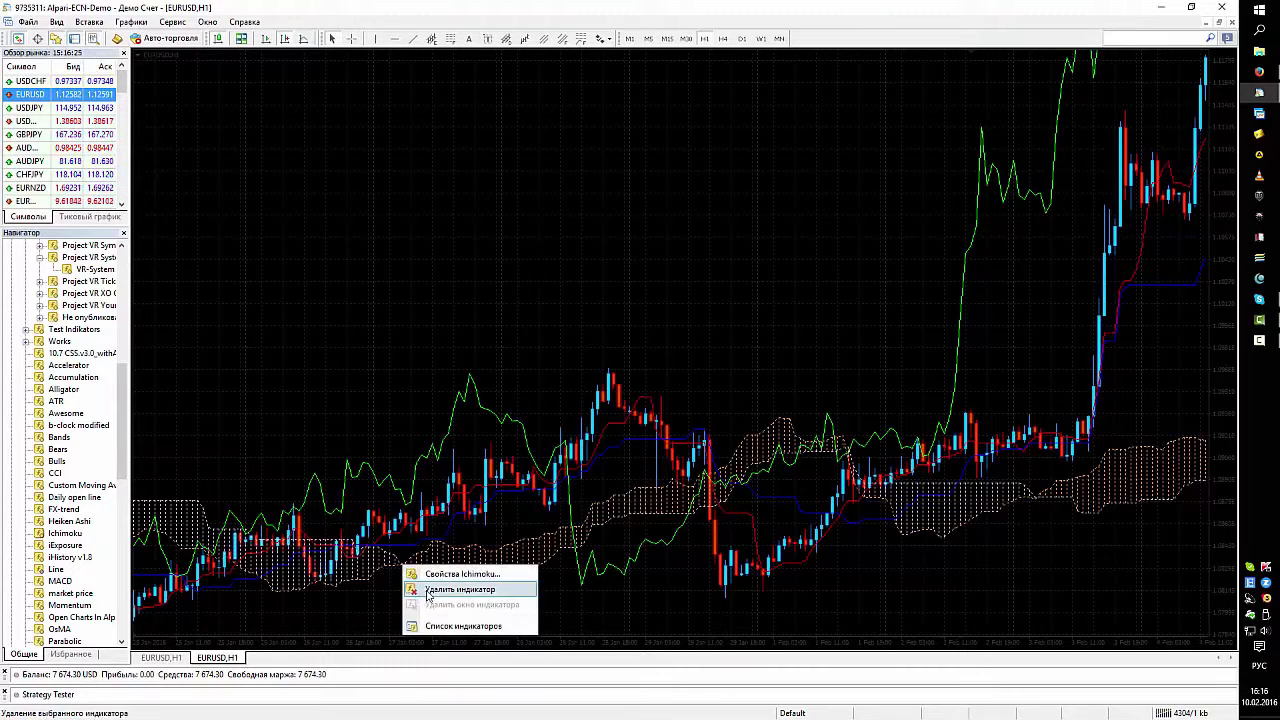
pyautogui.click(440, 589)
pyautogui.scroll(-5, 480, 321)
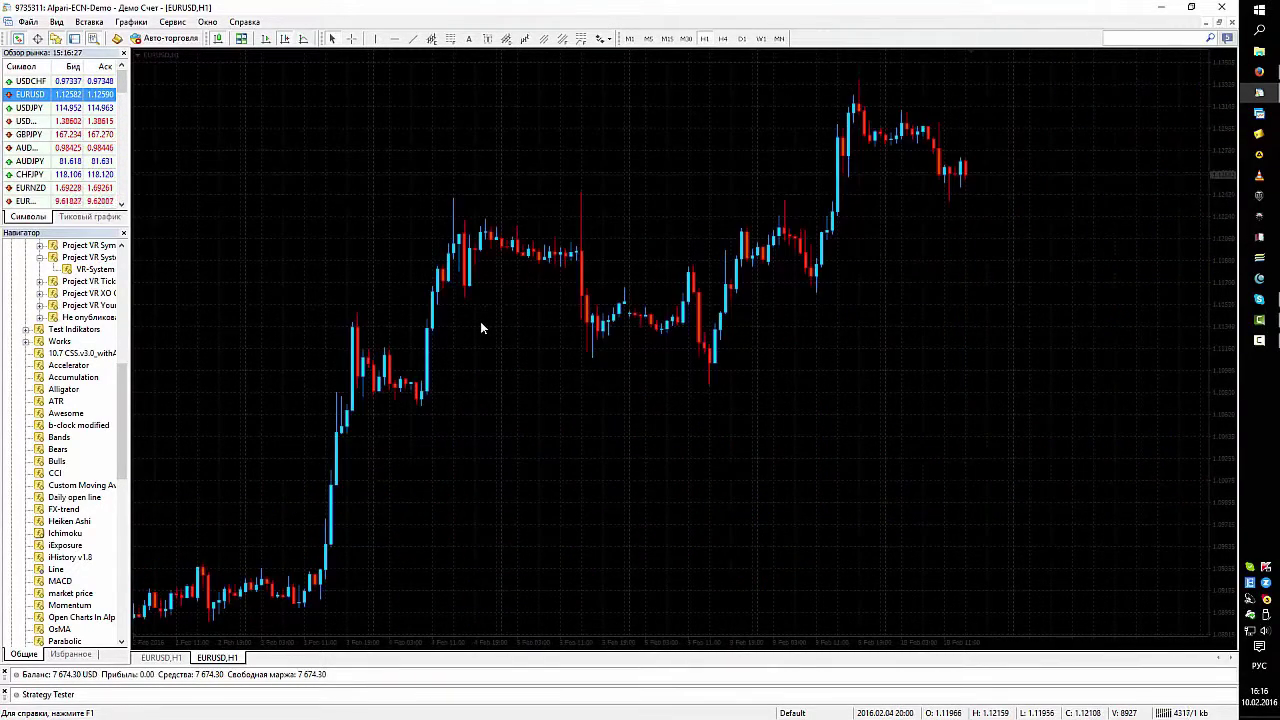
pyautogui.scroll(5, 480, 328)
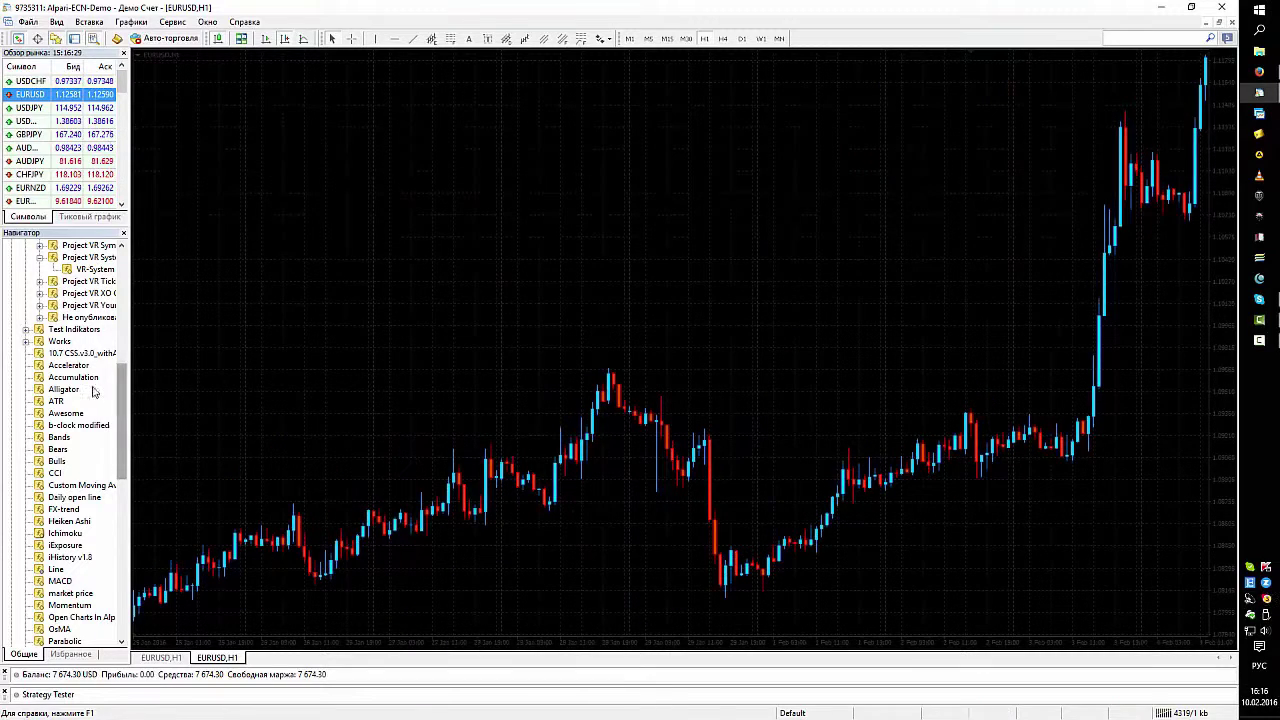
# Step: Attach the VR Watch List and Linker expert to the second EURUSD chart with its default input parameters
pyautogui.scroll(-4, 72, 392)
pyautogui.scroll(-7, 72, 392)
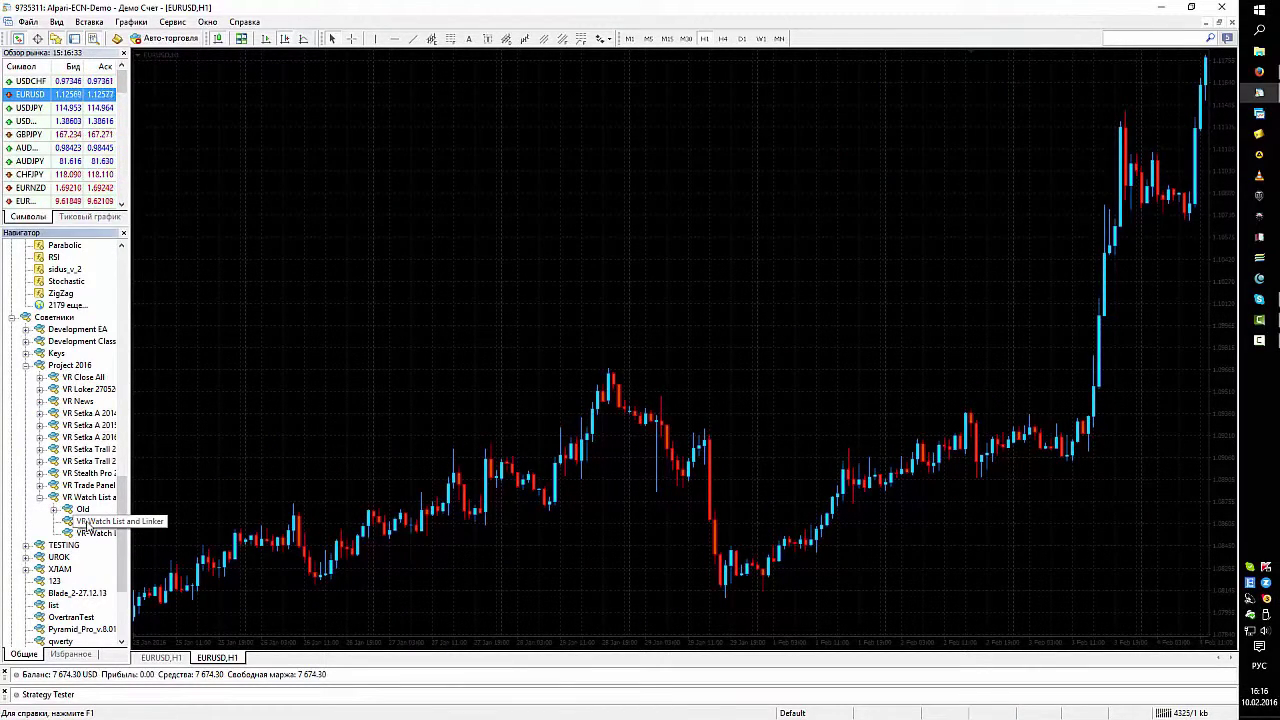
pyautogui.moveTo(86, 523); pyautogui.dragTo(301, 426)
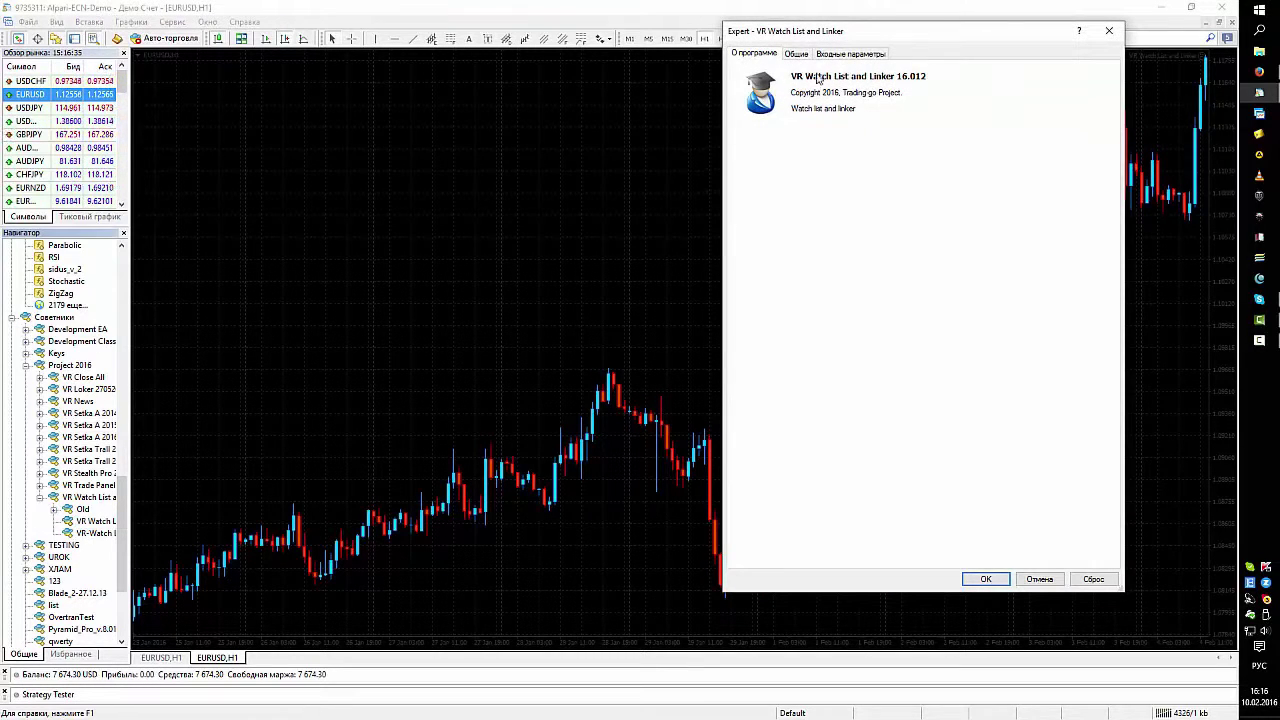
pyautogui.click(804, 54)
pyautogui.click(836, 55)
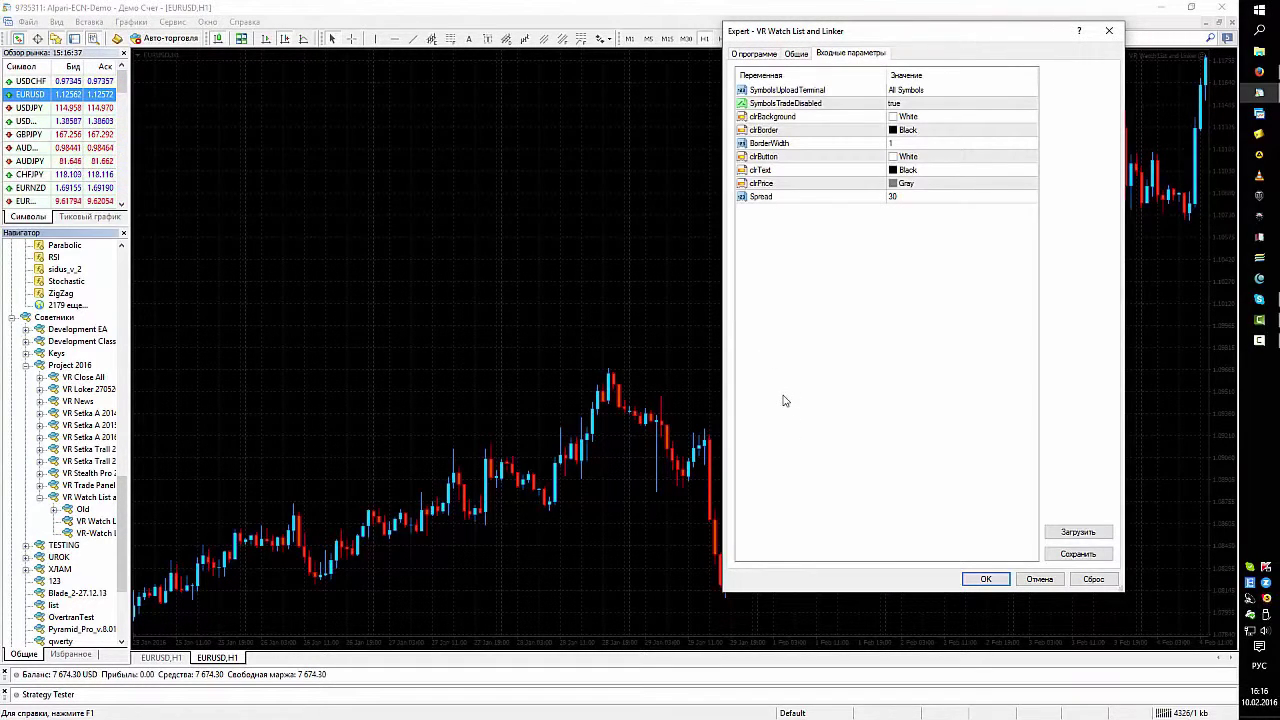
pyautogui.click(985, 580)
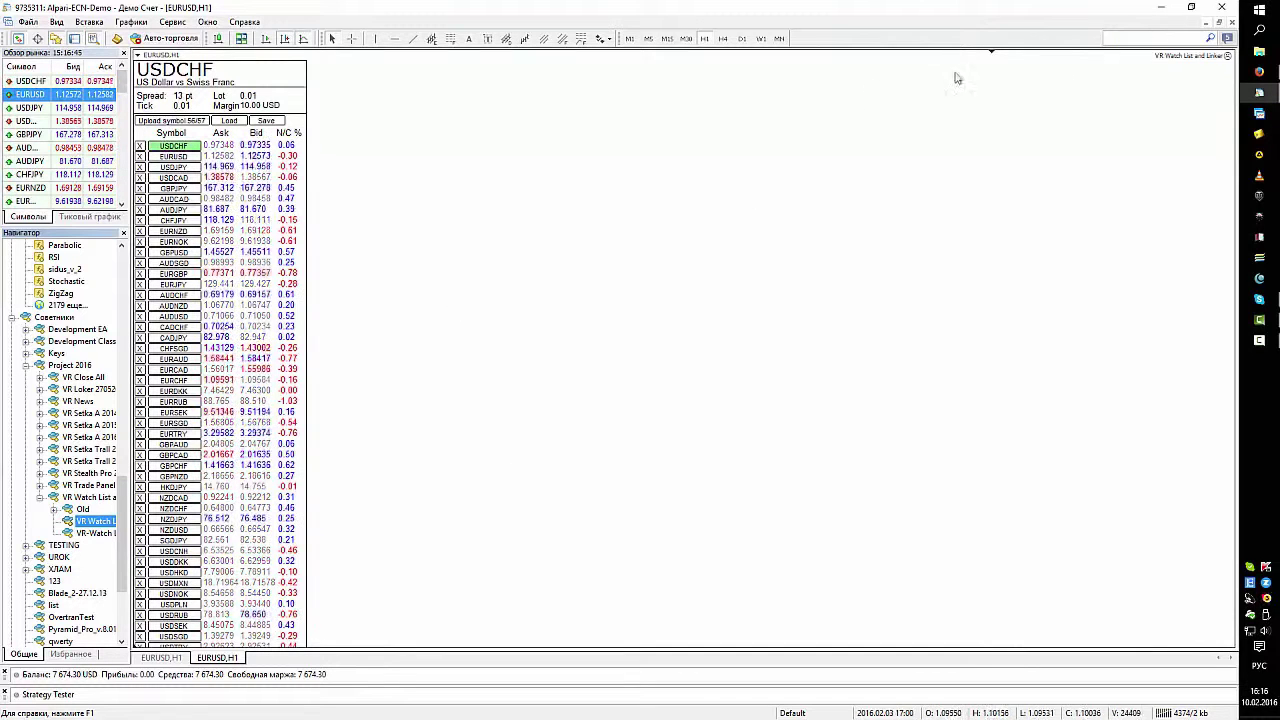
# Step: Float the chart windows, narrow the watch list window to its symbol table, and move the VR-System chart beside it
pyautogui.click(1218, 21)
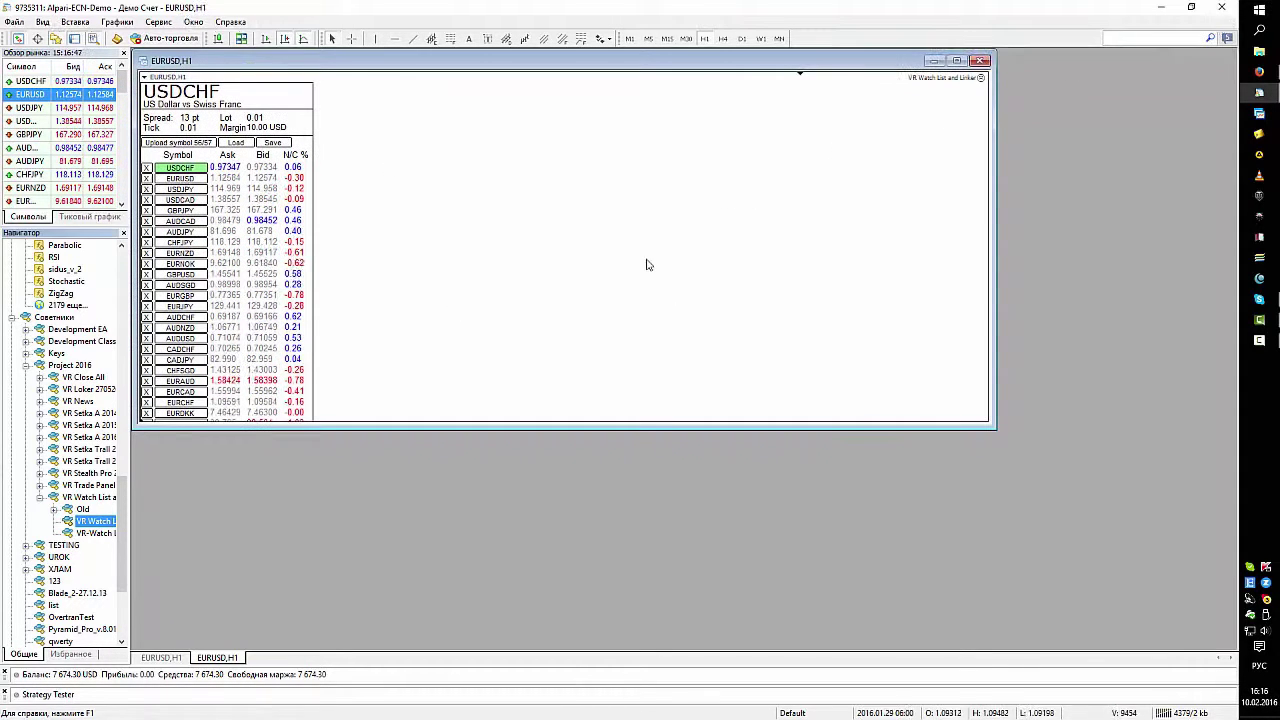
pyautogui.click(161, 657)
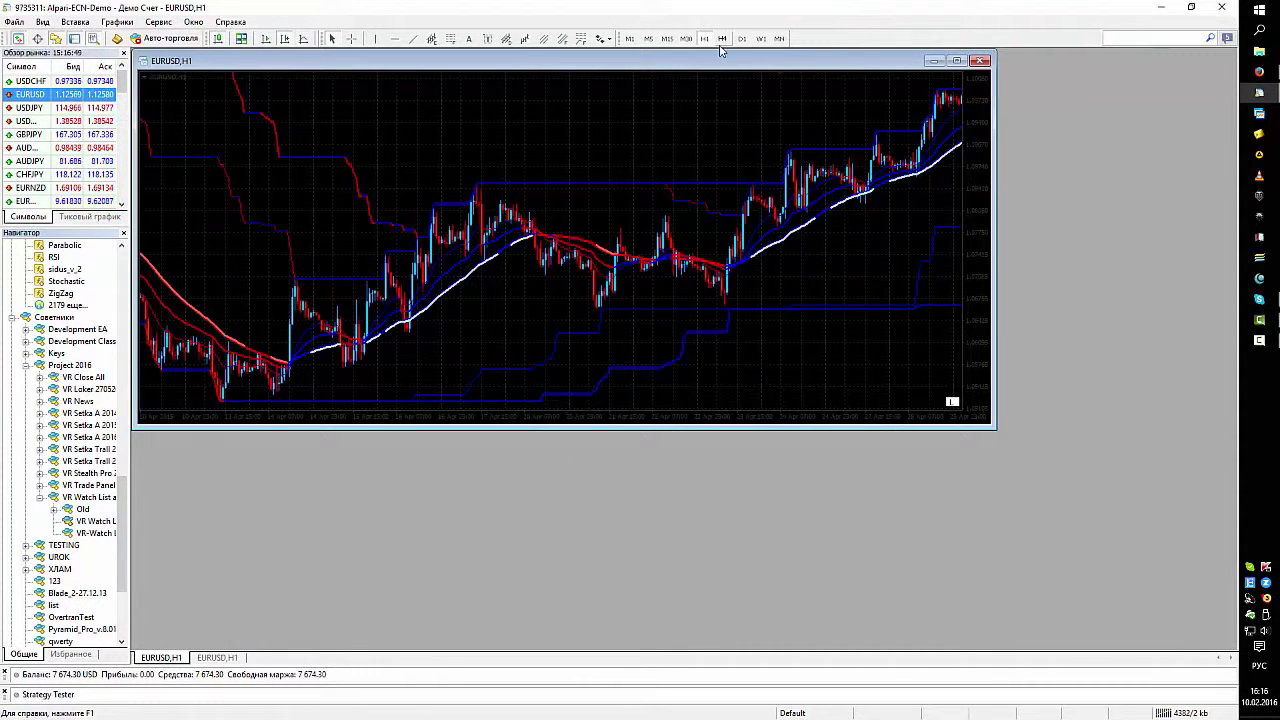
pyautogui.moveTo(711, 62); pyautogui.dragTo(888, 222)
pyautogui.moveTo(988, 176); pyautogui.dragTo(326, 176)
pyautogui.moveTo(509, 234); pyautogui.dragTo(563, 86)
# Step: Open three more EURUSD chart windows from the market watch and show all charts as floating windows
pyautogui.rightClick(40, 92)
pyautogui.click(42, 113)
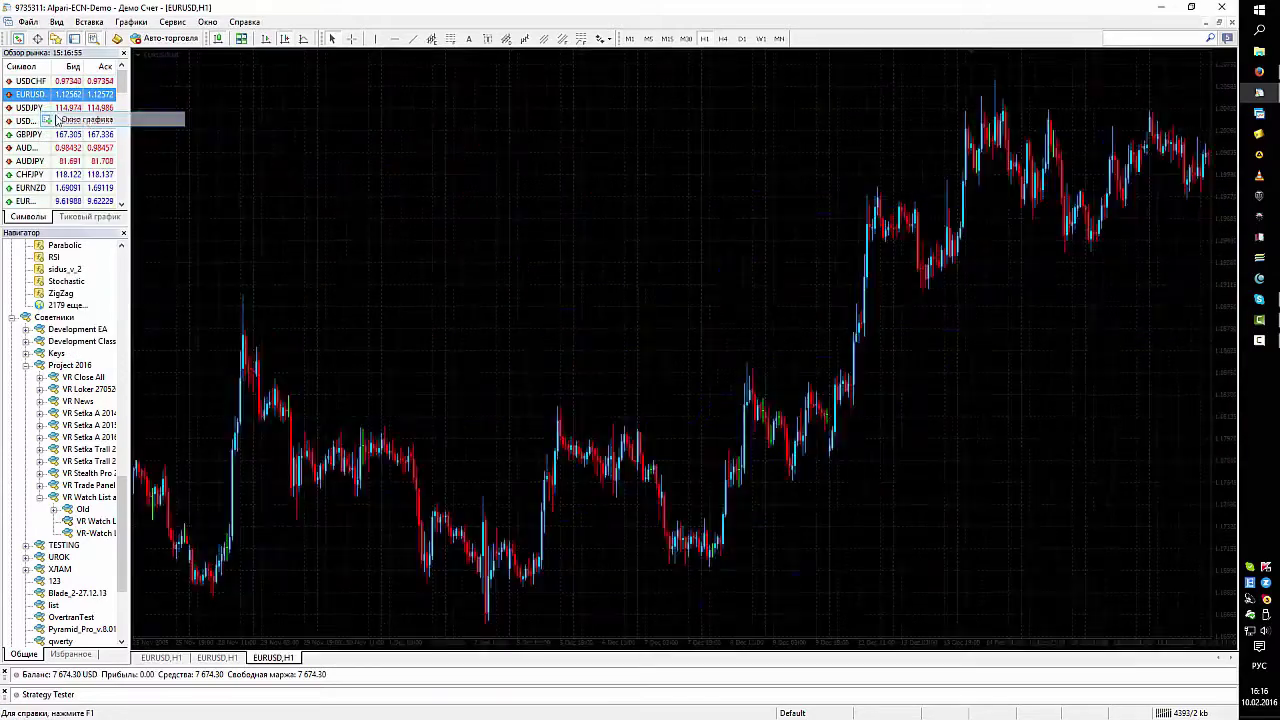
pyautogui.rightClick(30, 93)
pyautogui.click(42, 118)
pyautogui.rightClick(30, 93)
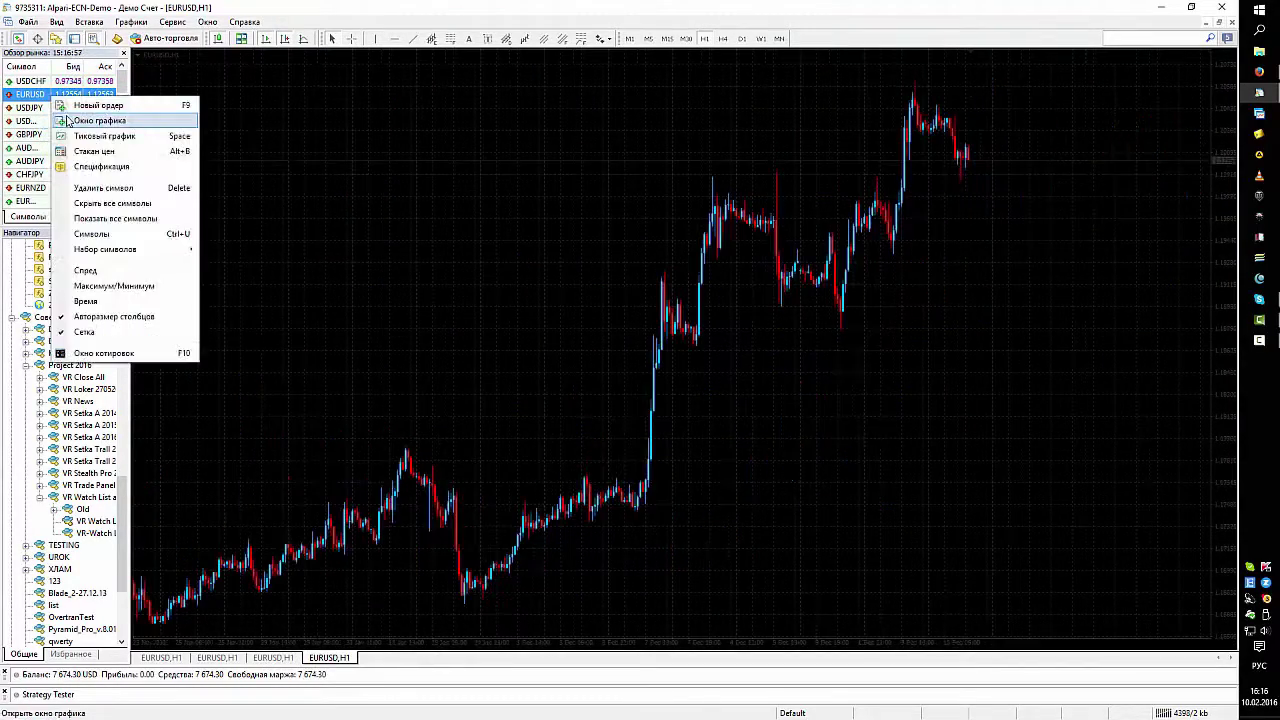
pyautogui.click(42, 118)
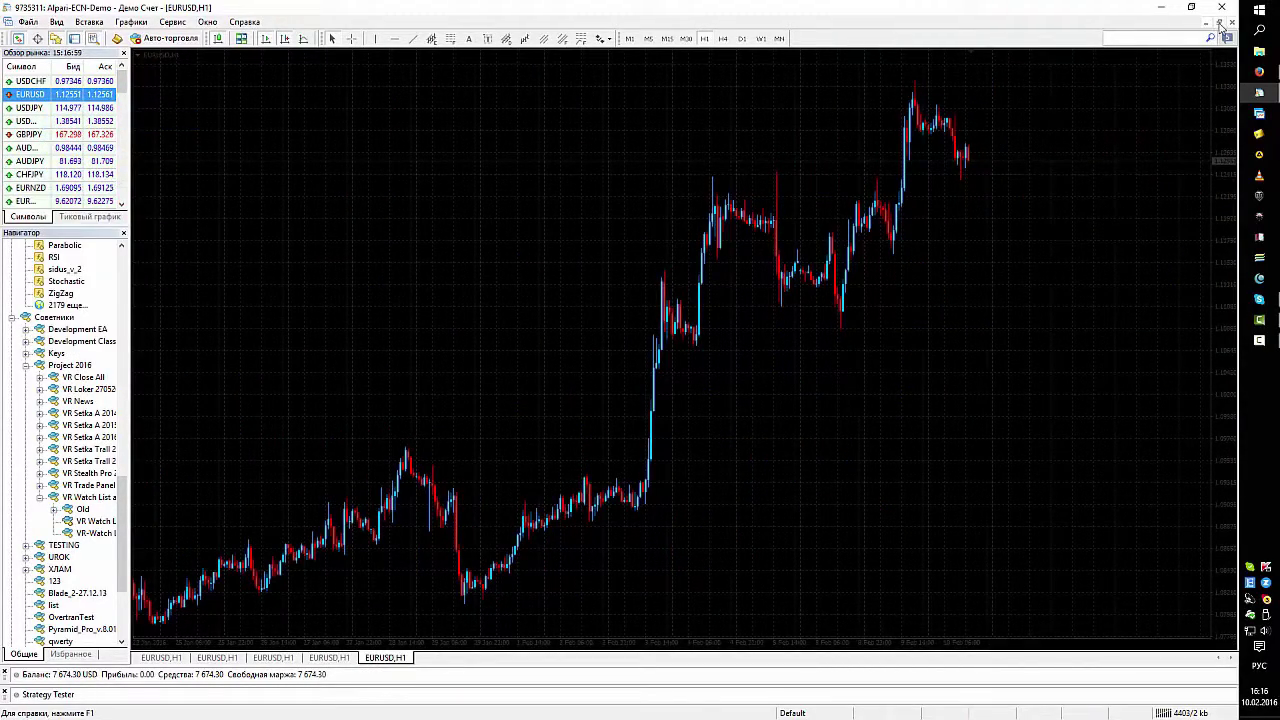
pyautogui.click(1220, 22)
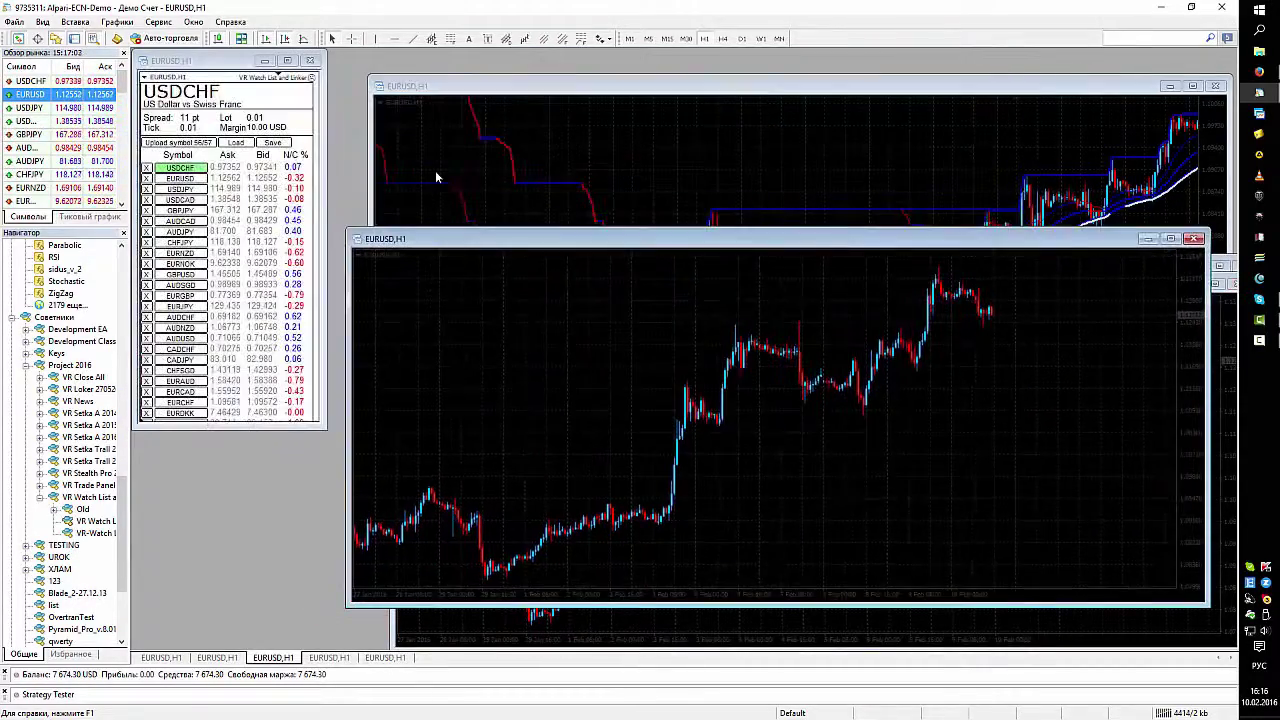
# Step: Review the VR Watch List and Linker input parameters for background, border, button, text and price colours, then close them unchanged
pyautogui.rightClick(219, 83)
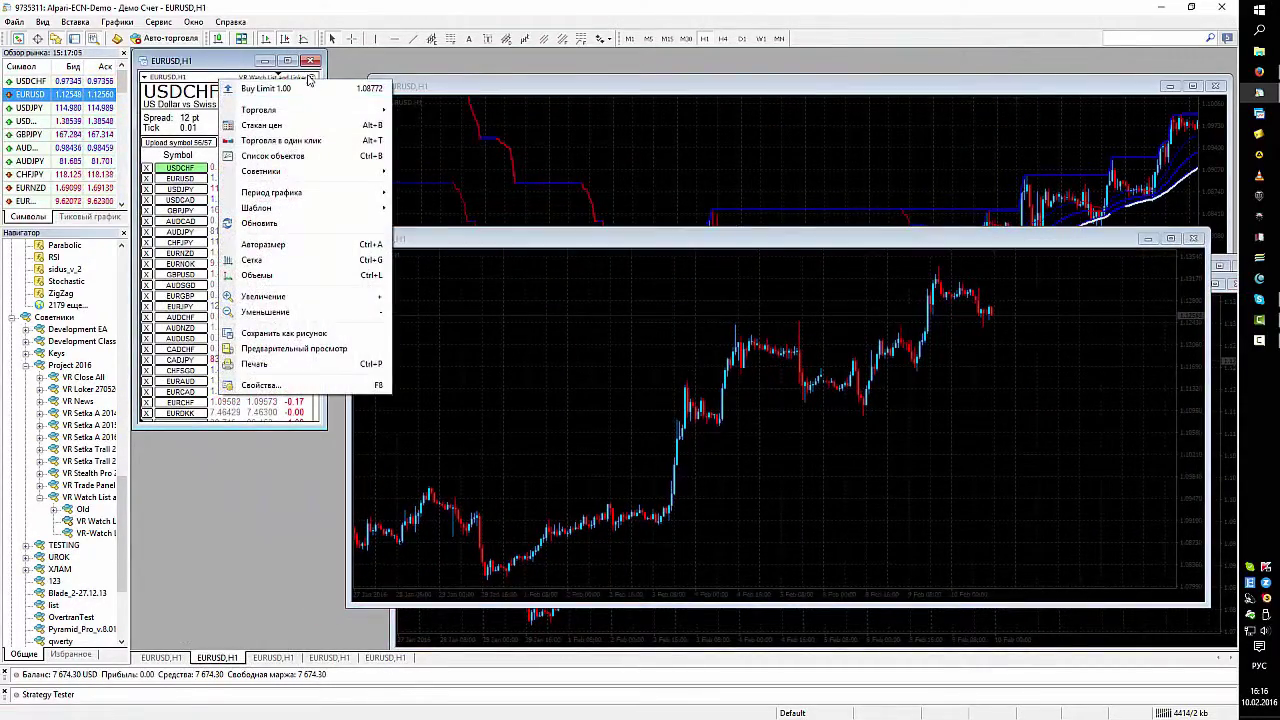
pyautogui.doubleClick(311, 78)
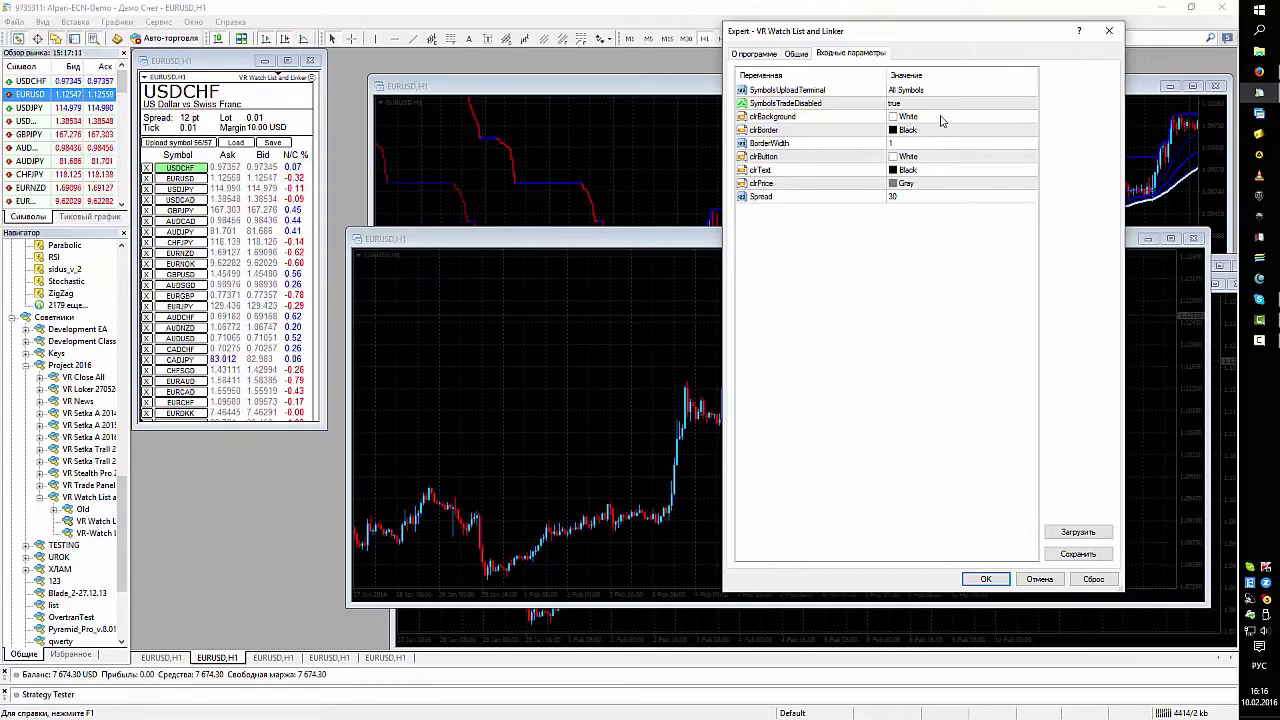
pyautogui.click(940, 119)
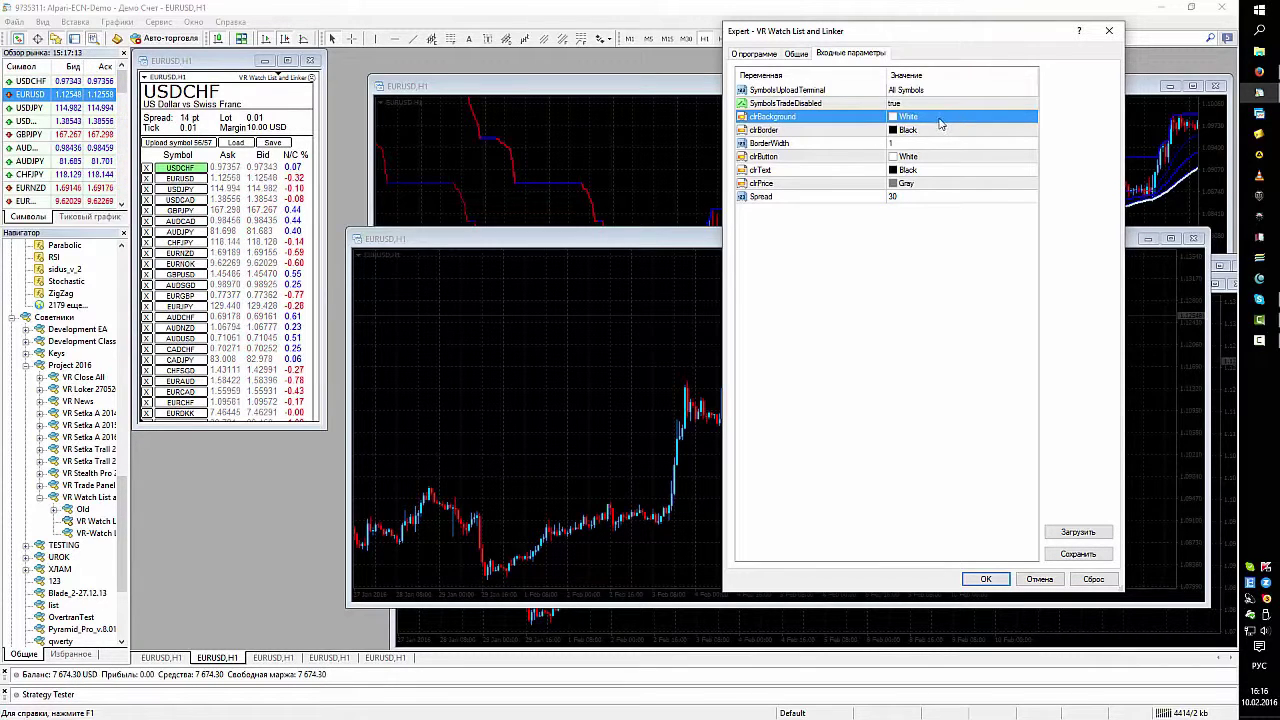
pyautogui.click(943, 132)
pyautogui.click(946, 145)
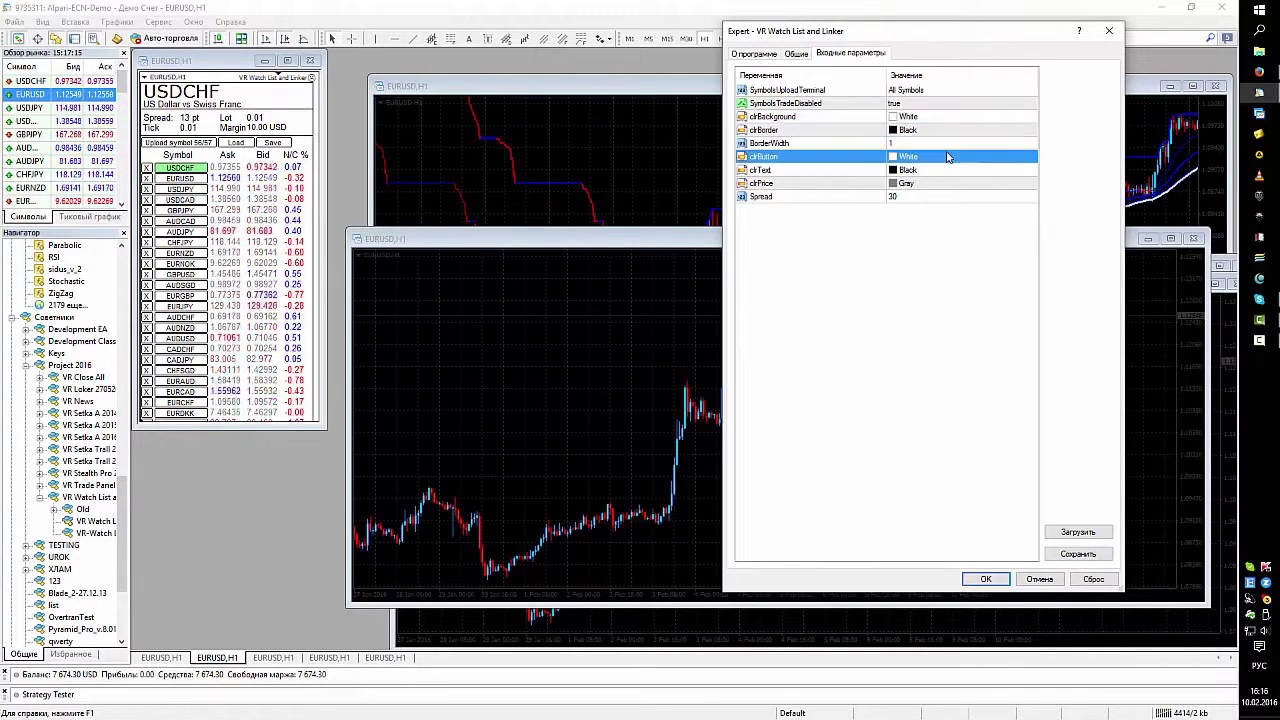
pyautogui.click(946, 158)
pyautogui.click(946, 172)
pyautogui.click(948, 185)
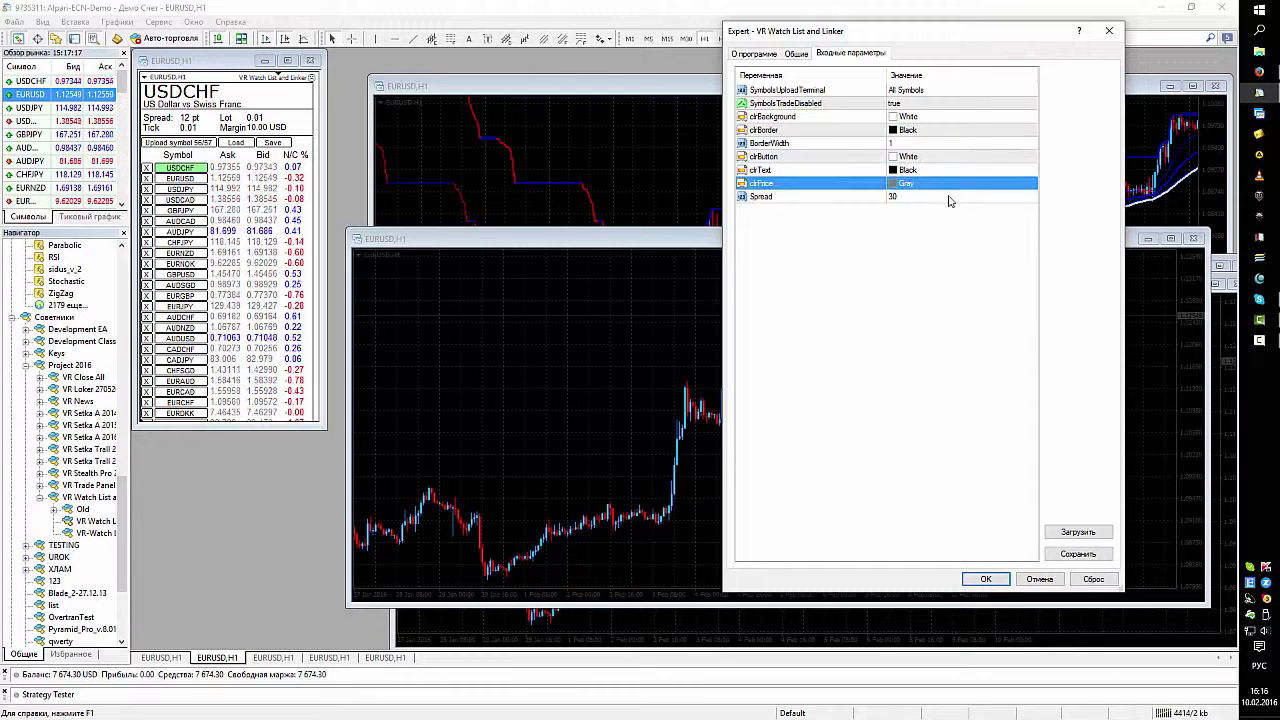
pyautogui.click(1109, 31)
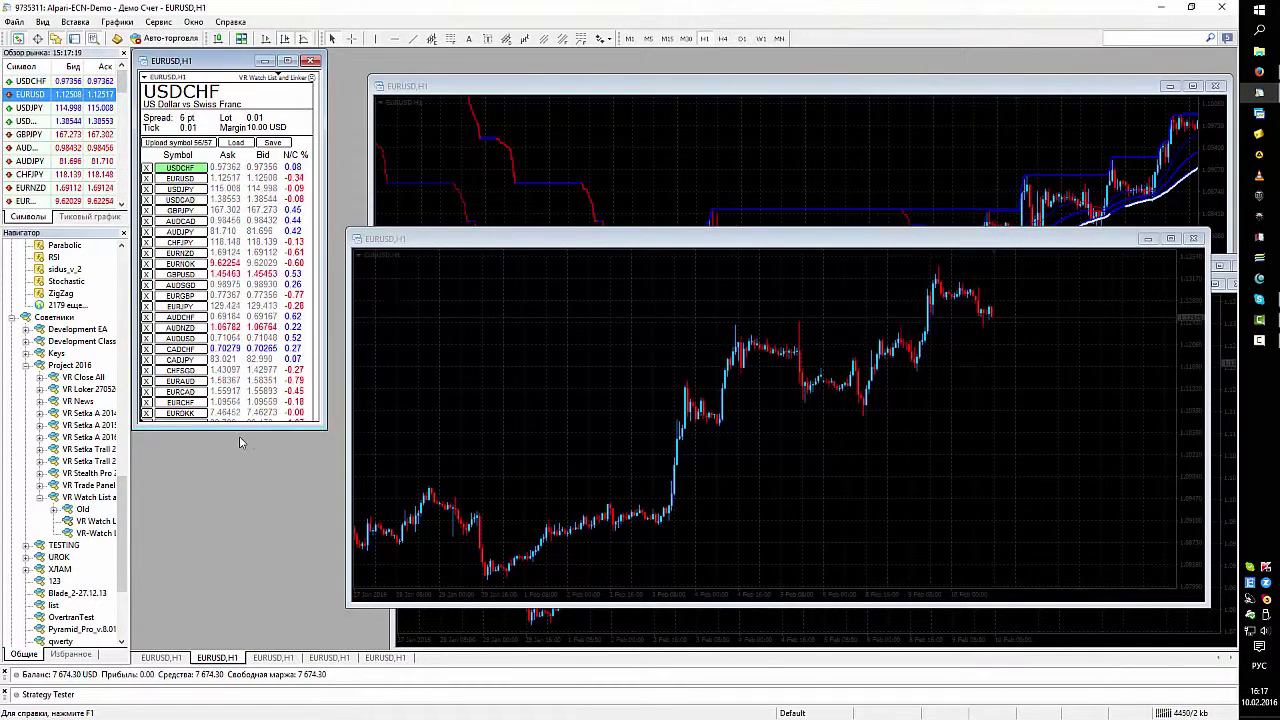
# Step: Switch the terminal to full-screen mode and stretch the watch list window to the full height of the workspace
pyautogui.moveTo(239, 428); pyautogui.dragTo(240, 645)
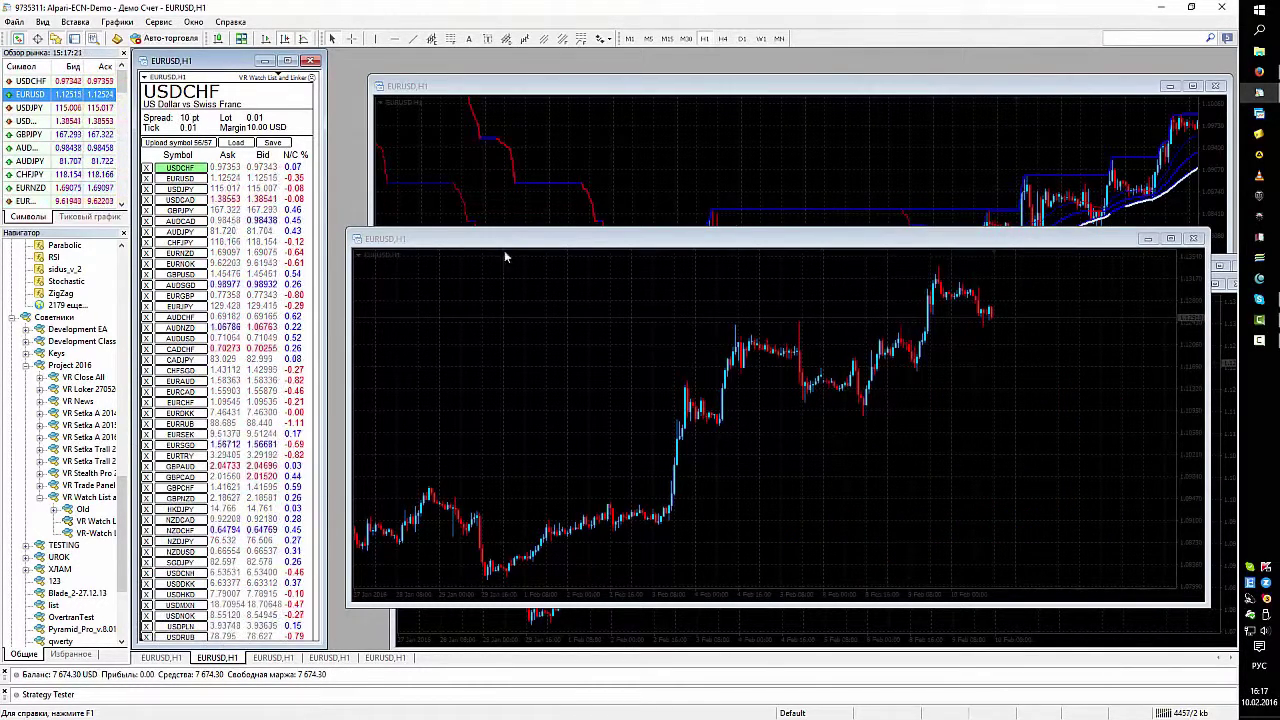
pyautogui.press('F11')
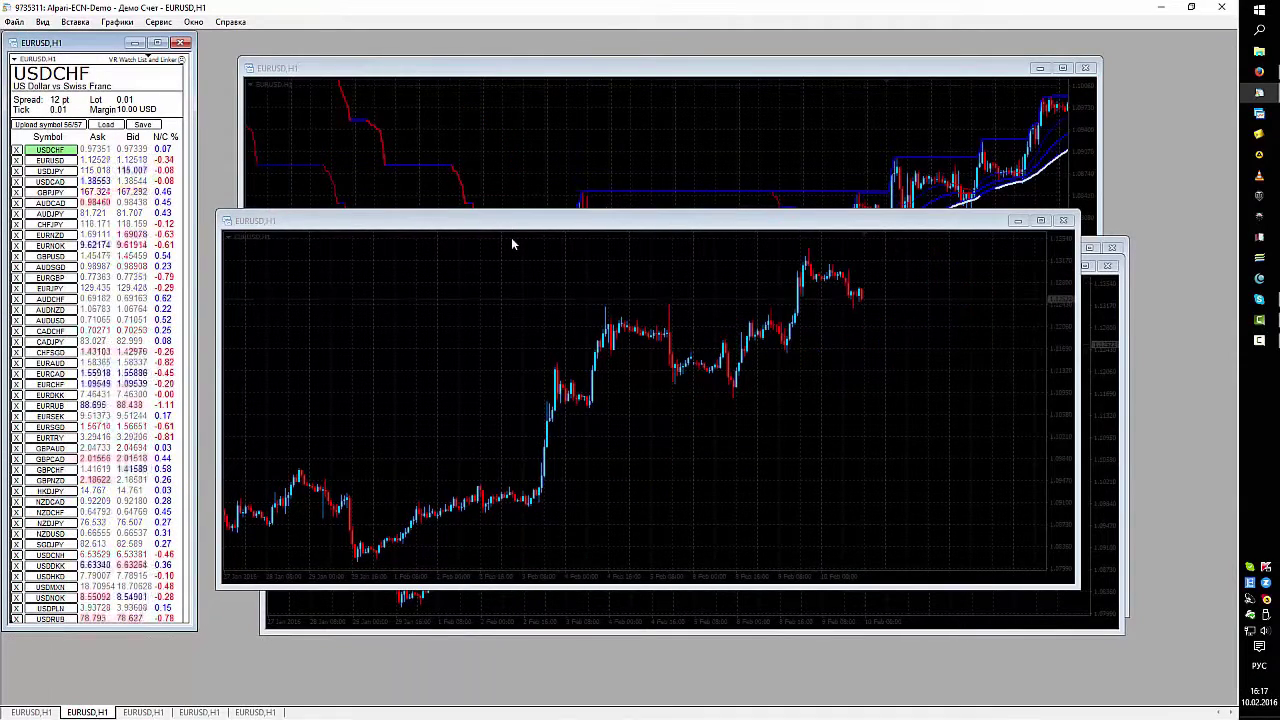
pyautogui.moveTo(125, 628); pyautogui.dragTo(125, 697)
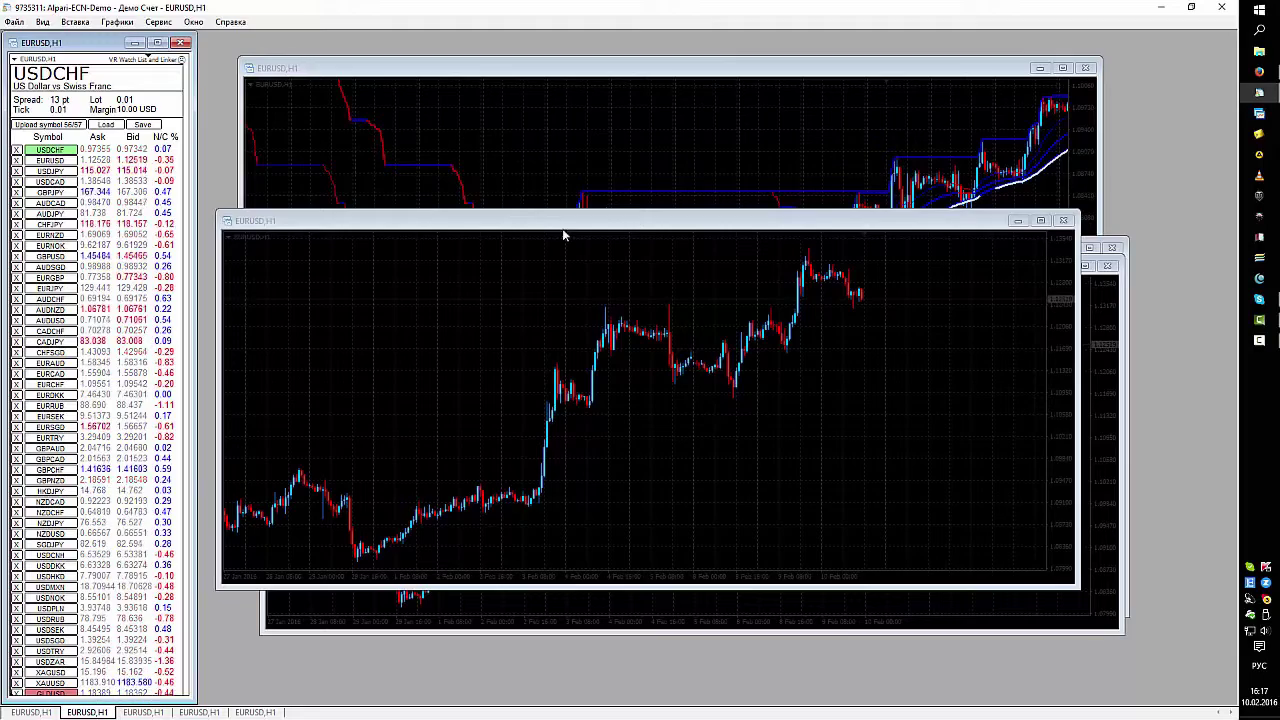
# Step: Place the VR-System EURUSD H1 chart against the watch list and widen it across the rest of the workspace
pyautogui.moveTo(526, 73); pyautogui.dragTo(488, 50)
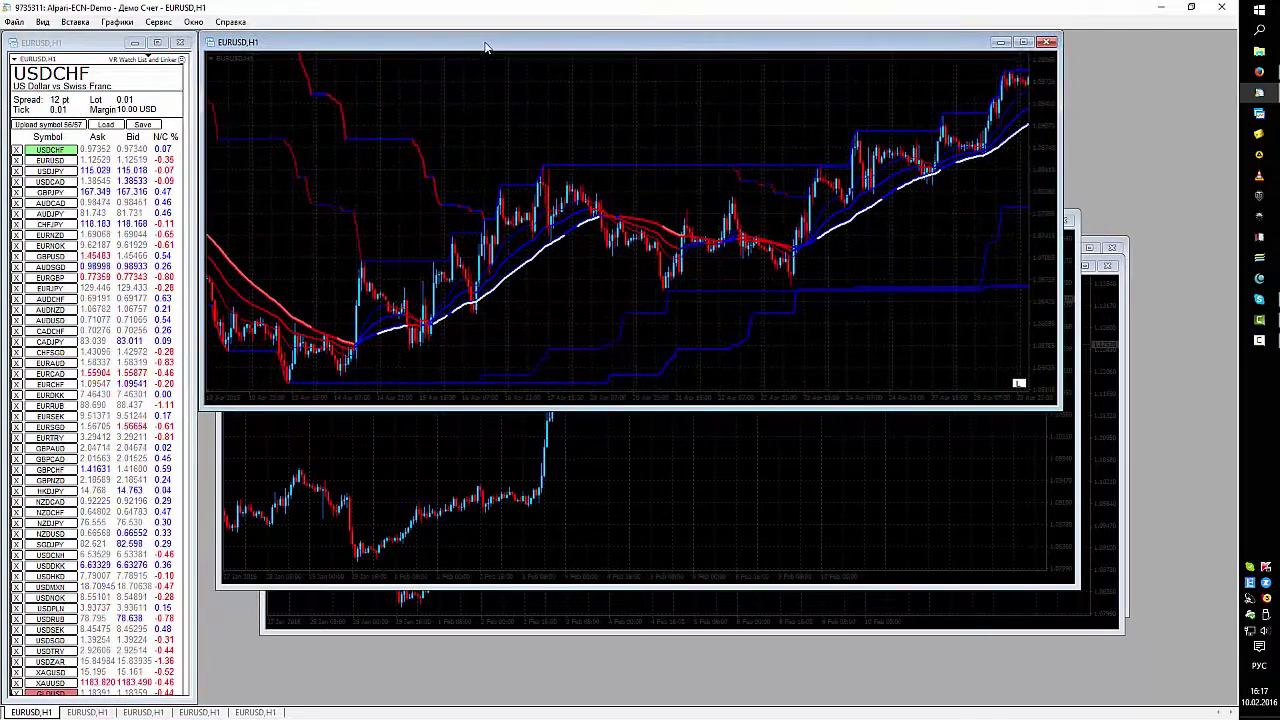
pyautogui.moveTo(1062, 372); pyautogui.dragTo(1236, 372)
pyautogui.moveTo(855, 403); pyautogui.dragTo(834, 356)
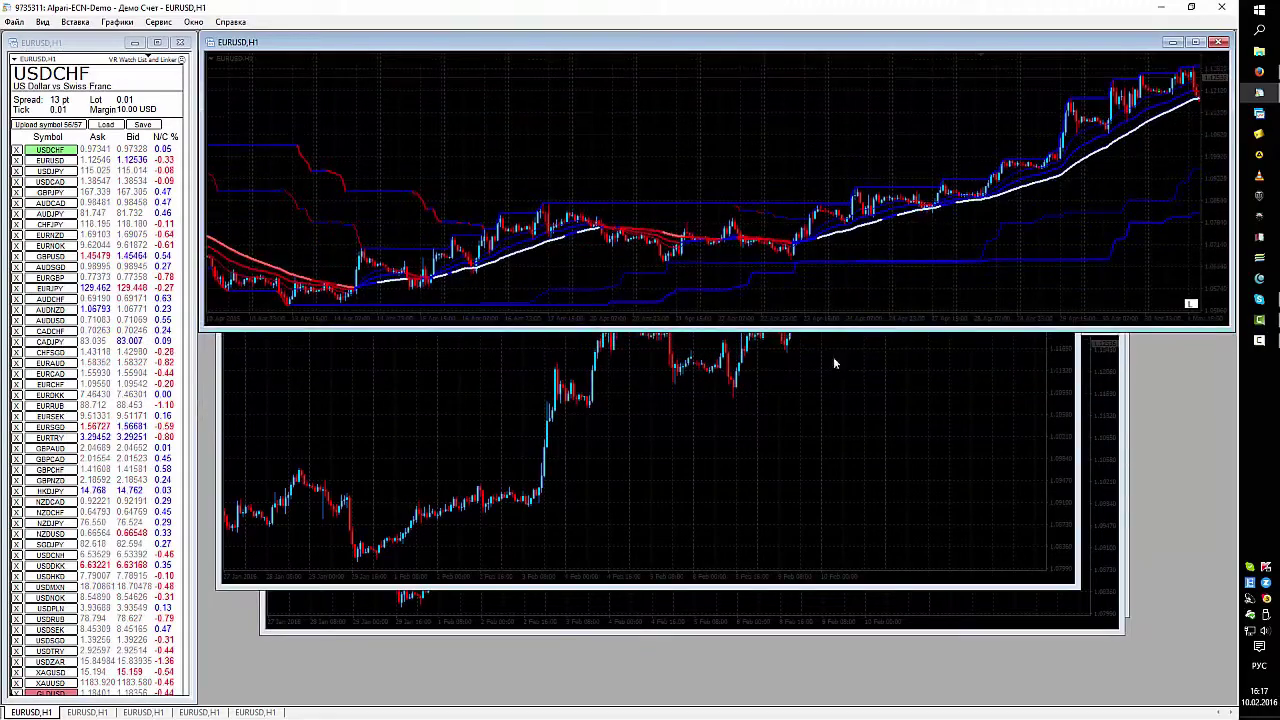
pyautogui.click(834, 356)
# Step: Fit one plain EURUSD chart beneath the VR-System chart at under half its width, and extend the VR-System chart down to meet it
pyautogui.moveTo(752, 224); pyautogui.dragTo(737, 336)
pyautogui.moveTo(1070, 330); pyautogui.dragTo(590, 420)
pyautogui.moveTo(595, 330); pyautogui.dragTo(600, 414)
# Step: Shrink a second plain EURUSD chart and place it beneath the VR-System chart, beside the first plain one
pyautogui.click(742, 452)
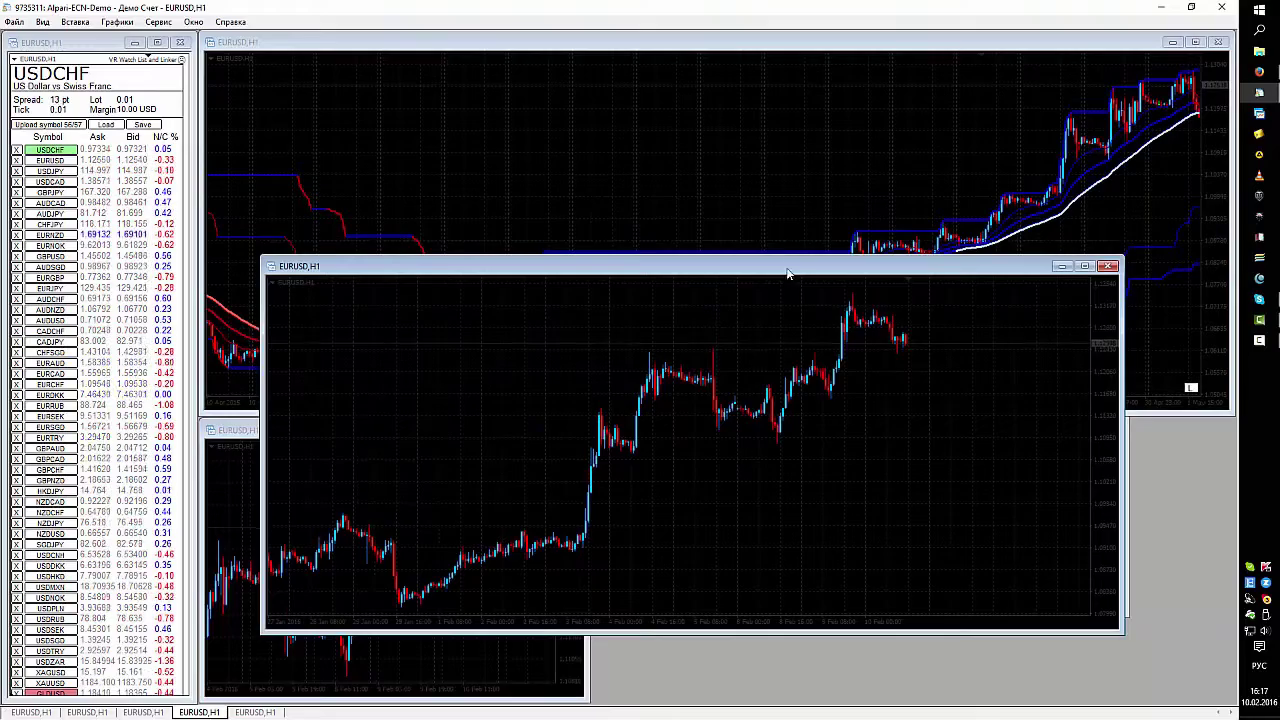
pyautogui.moveTo(787, 272); pyautogui.dragTo(665, 266)
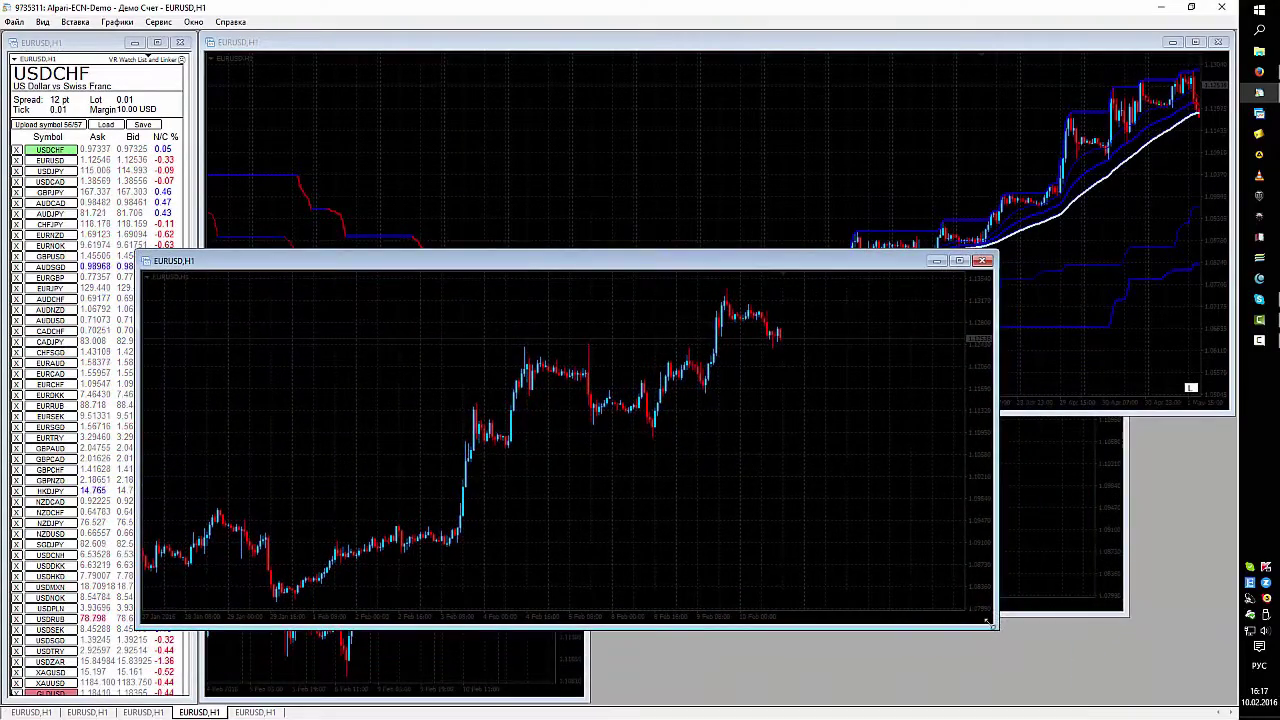
pyautogui.moveTo(987, 622); pyautogui.dragTo(536, 496)
pyautogui.moveTo(375, 258); pyautogui.dragTo(891, 435)
# Step: Close the surplus EURUSD chart and enlarge the second plain chart to fill the remaining corner of the workspace
pyautogui.click(952, 420)
pyautogui.click(1108, 244)
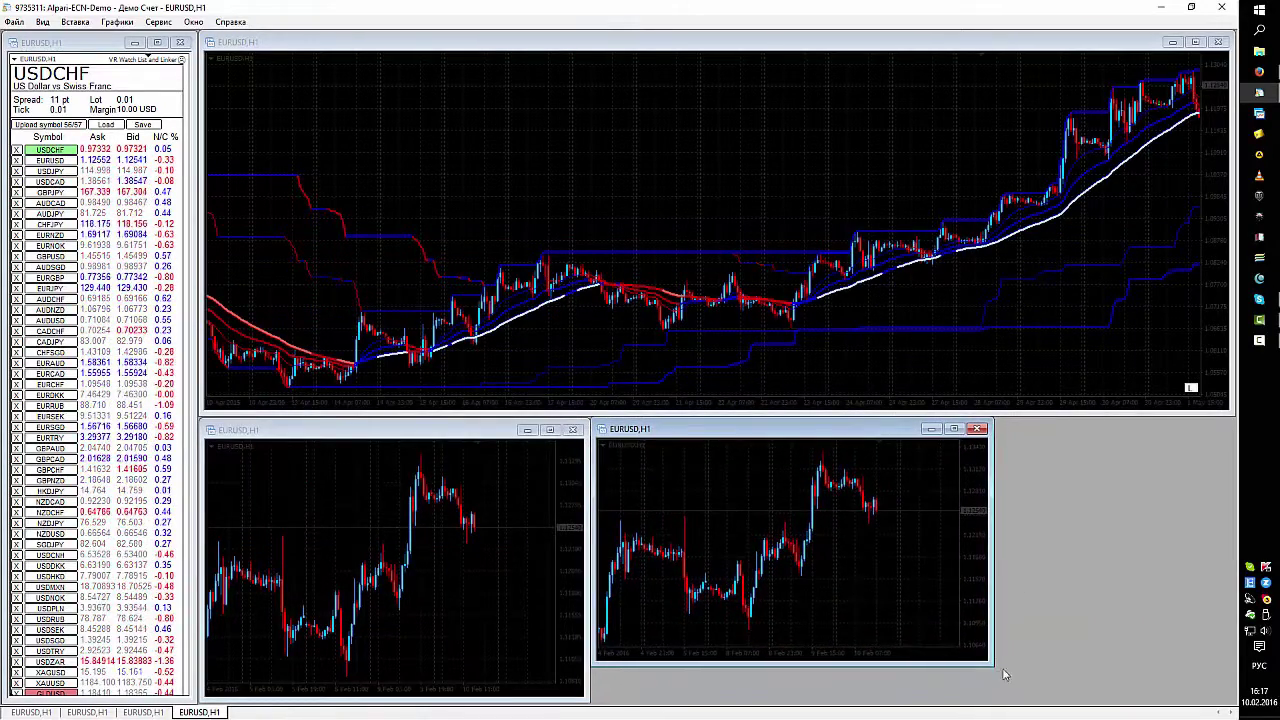
pyautogui.moveTo(992, 662); pyautogui.dragTo(1232, 701)
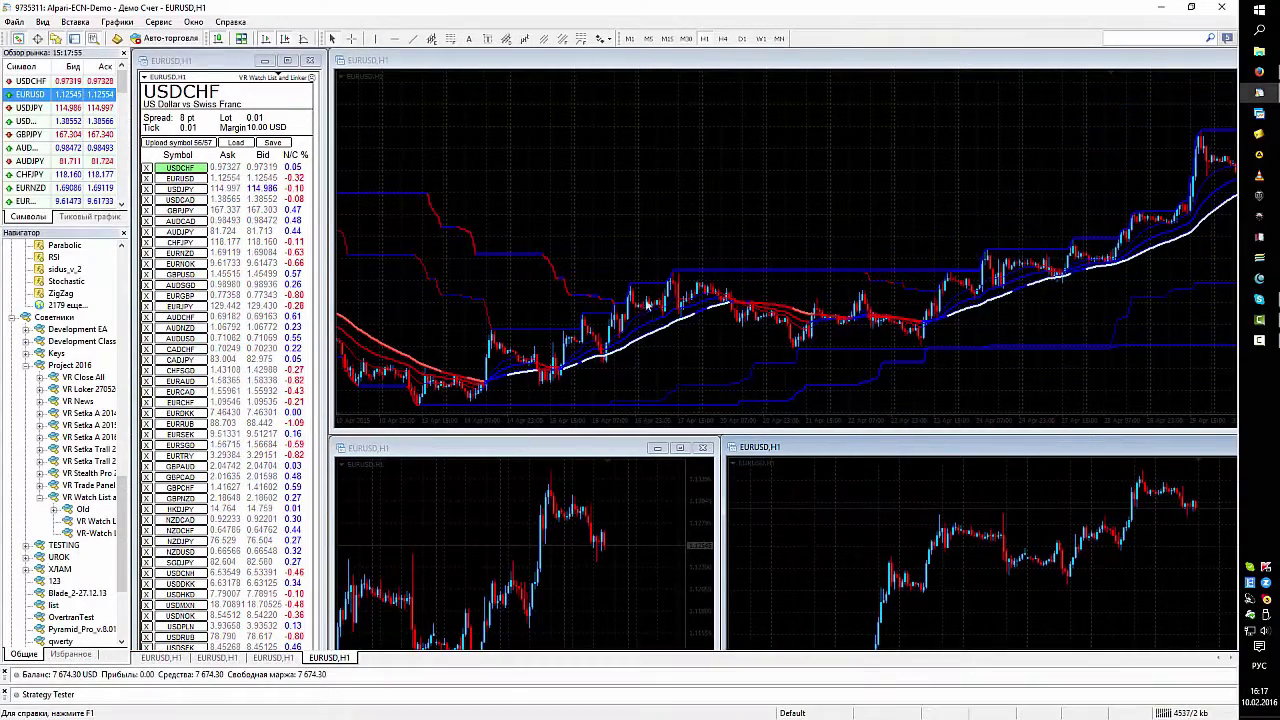
# Step: Set both plain EURUSD charts beneath the VR-System chart to the H4 timeframe
pyautogui.click(635, 152)
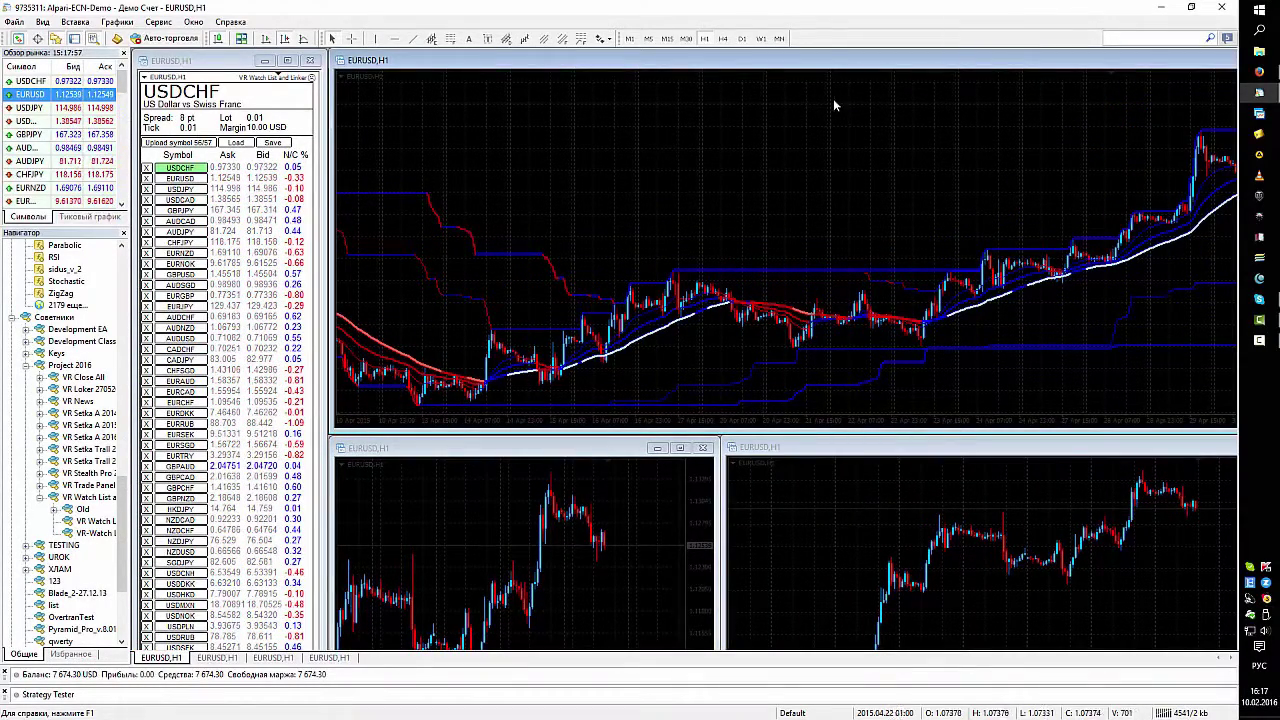
pyautogui.click(545, 453)
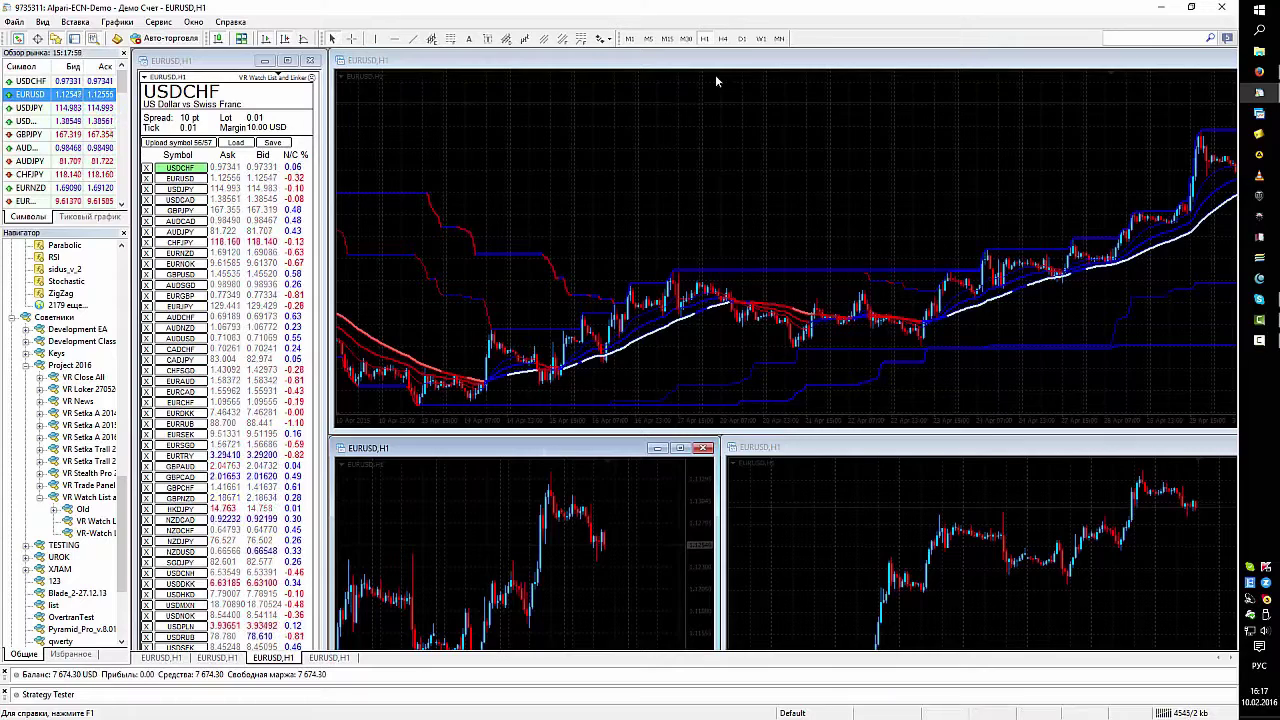
pyautogui.click(723, 38)
pyautogui.click(860, 482)
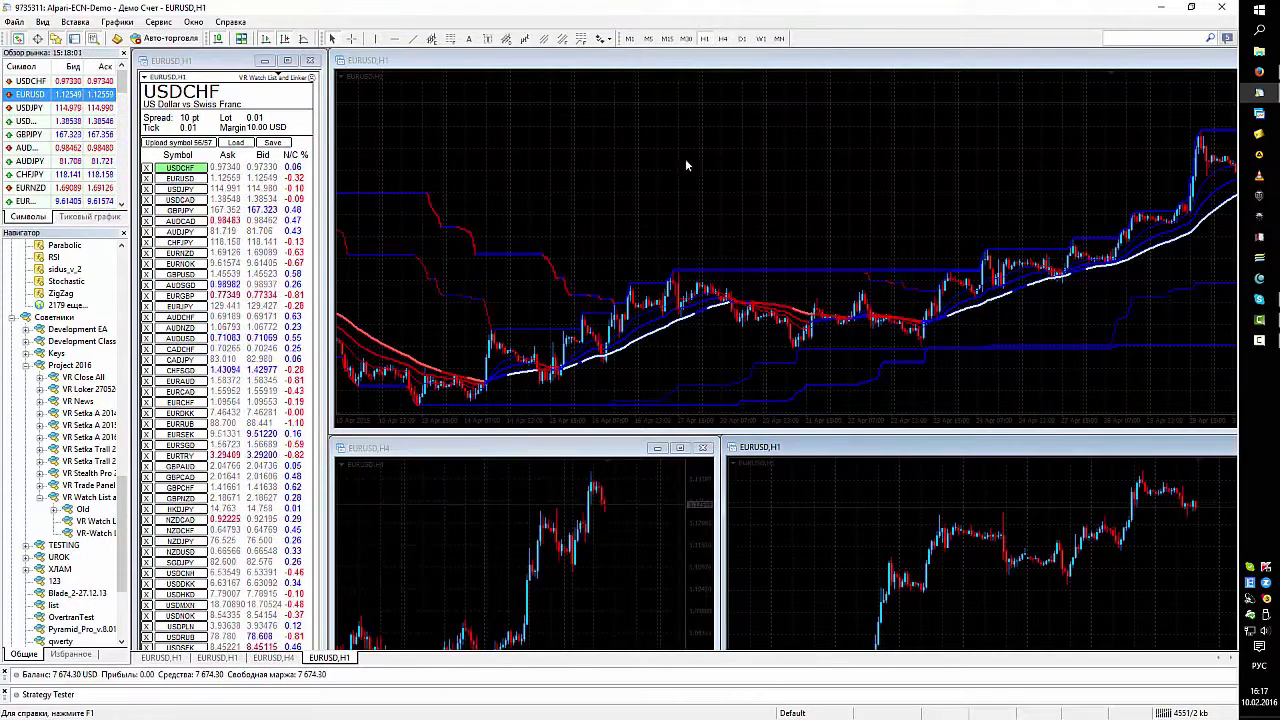
pyautogui.click(723, 38)
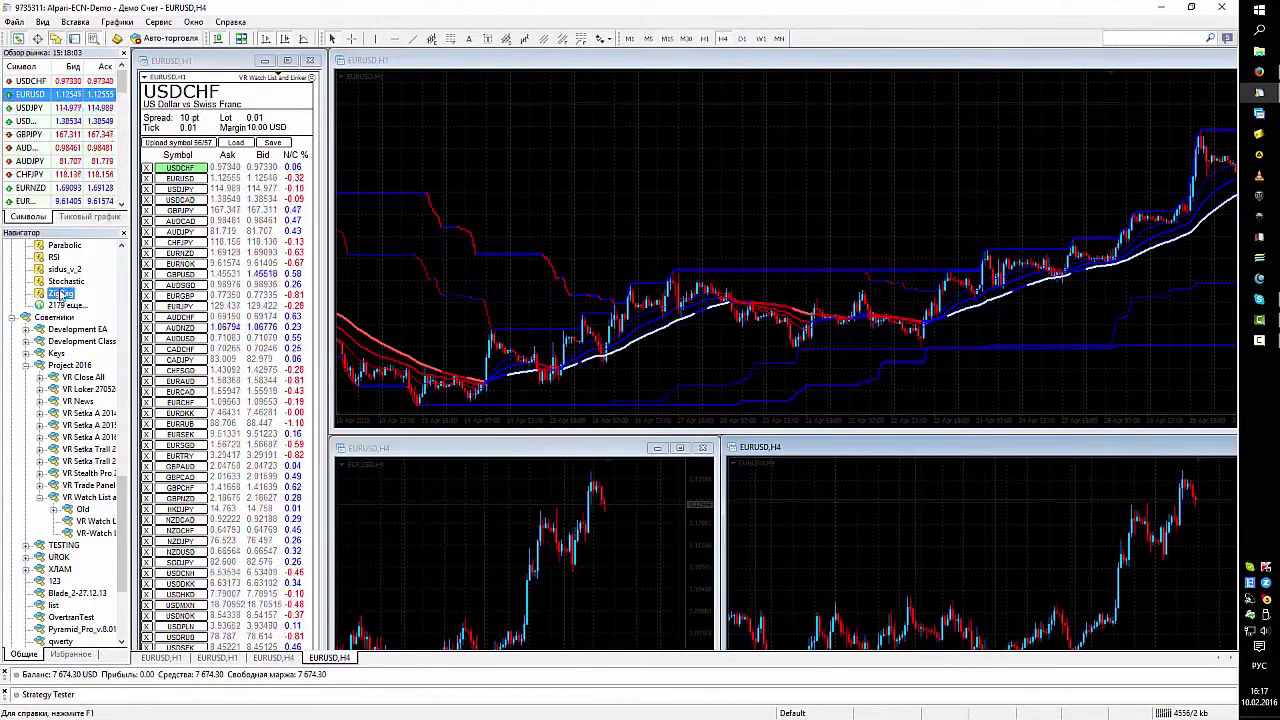
# Step: Apply the VR-System 2 indicator with its default parameters to both EURUSD H4 charts
pyautogui.scroll(15, 68, 340)
pyautogui.scroll(3, 68, 340)
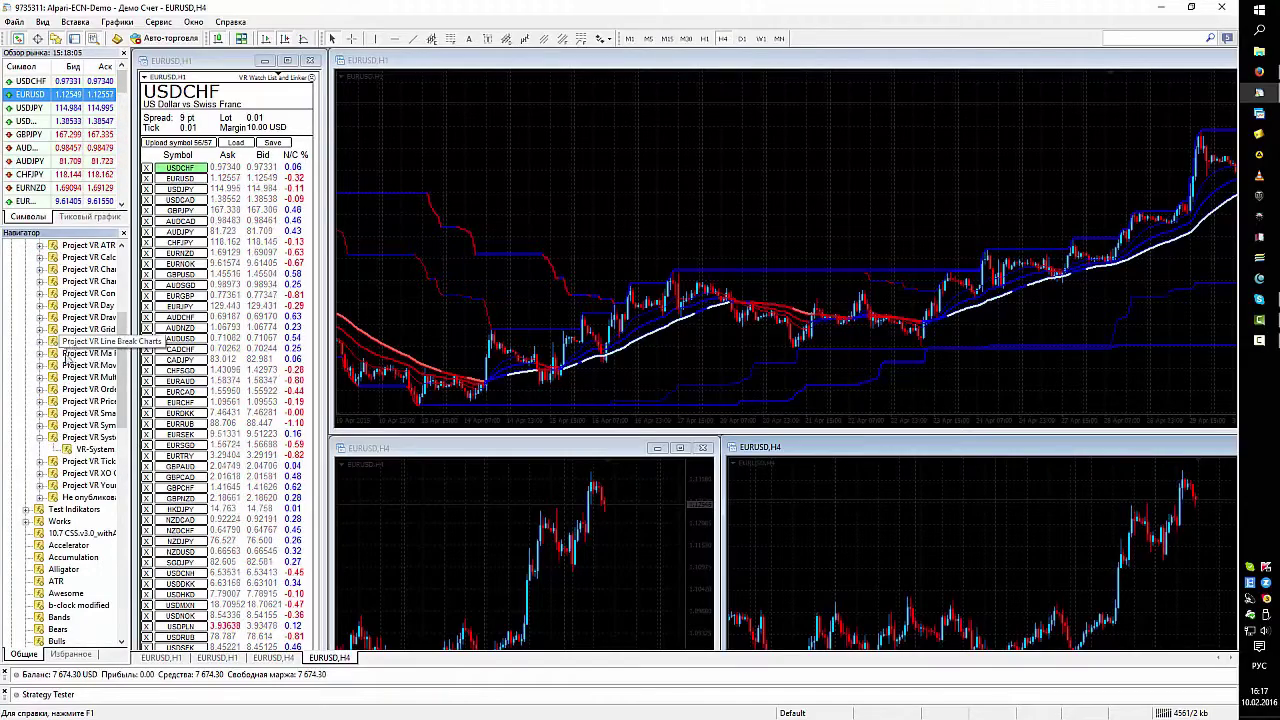
pyautogui.click(40, 437)
pyautogui.moveTo(95, 449); pyautogui.dragTo(452, 554)
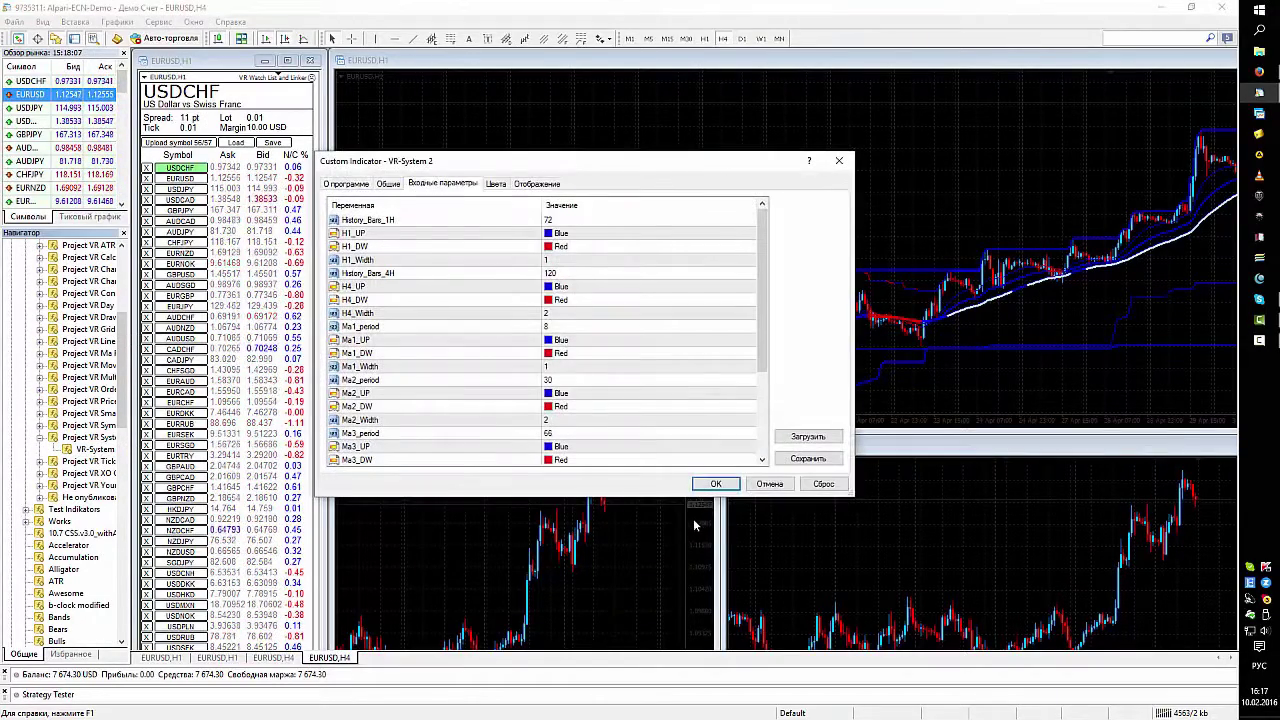
pyautogui.click(715, 485)
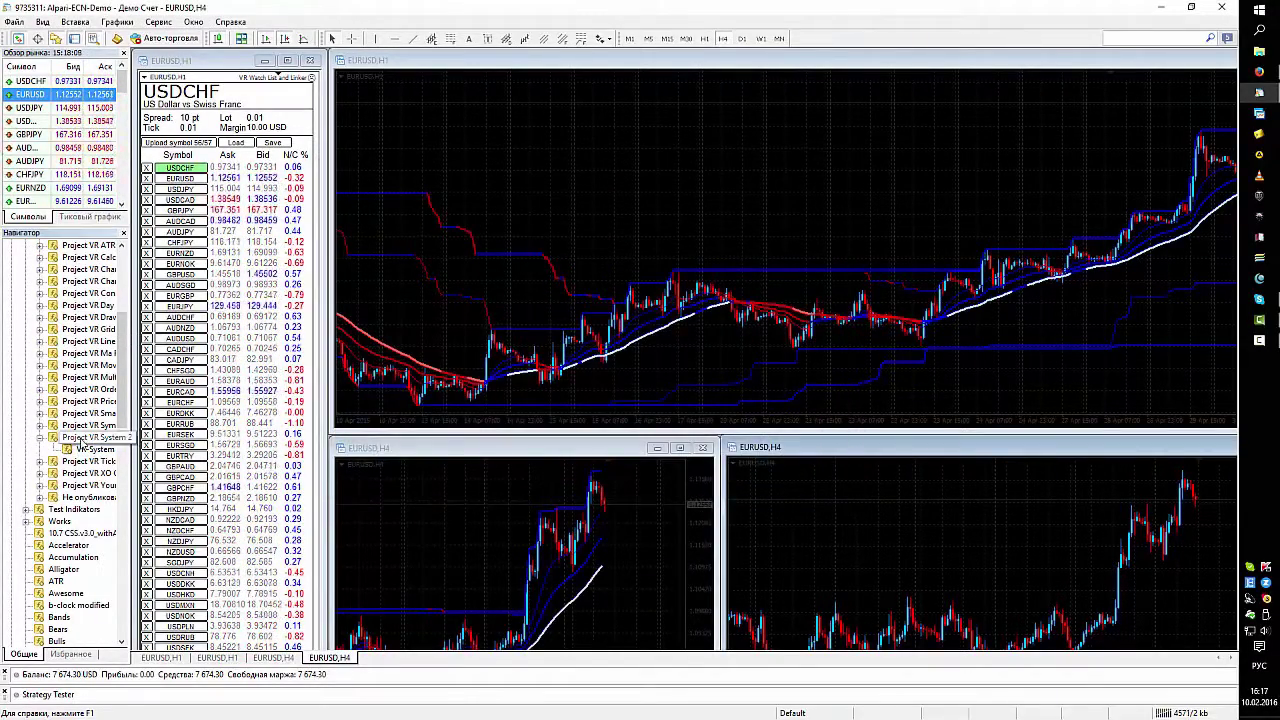
pyautogui.moveTo(95, 449); pyautogui.dragTo(808, 542)
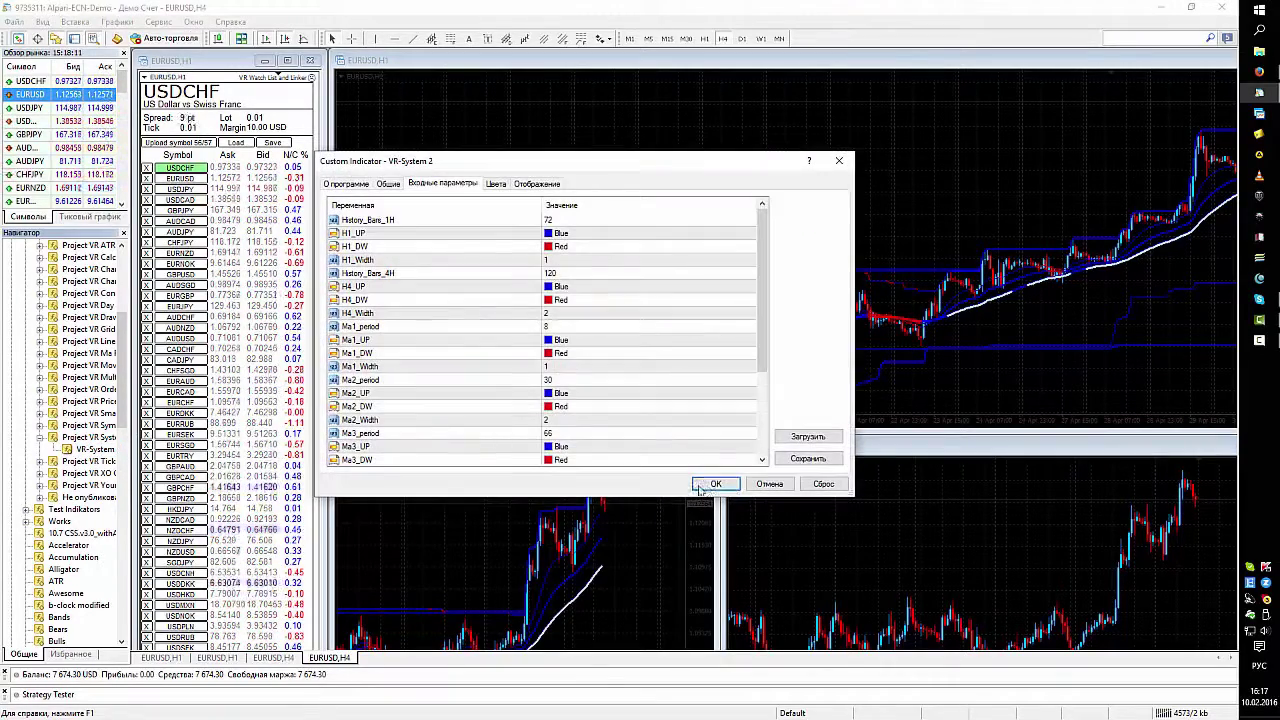
pyautogui.click(712, 486)
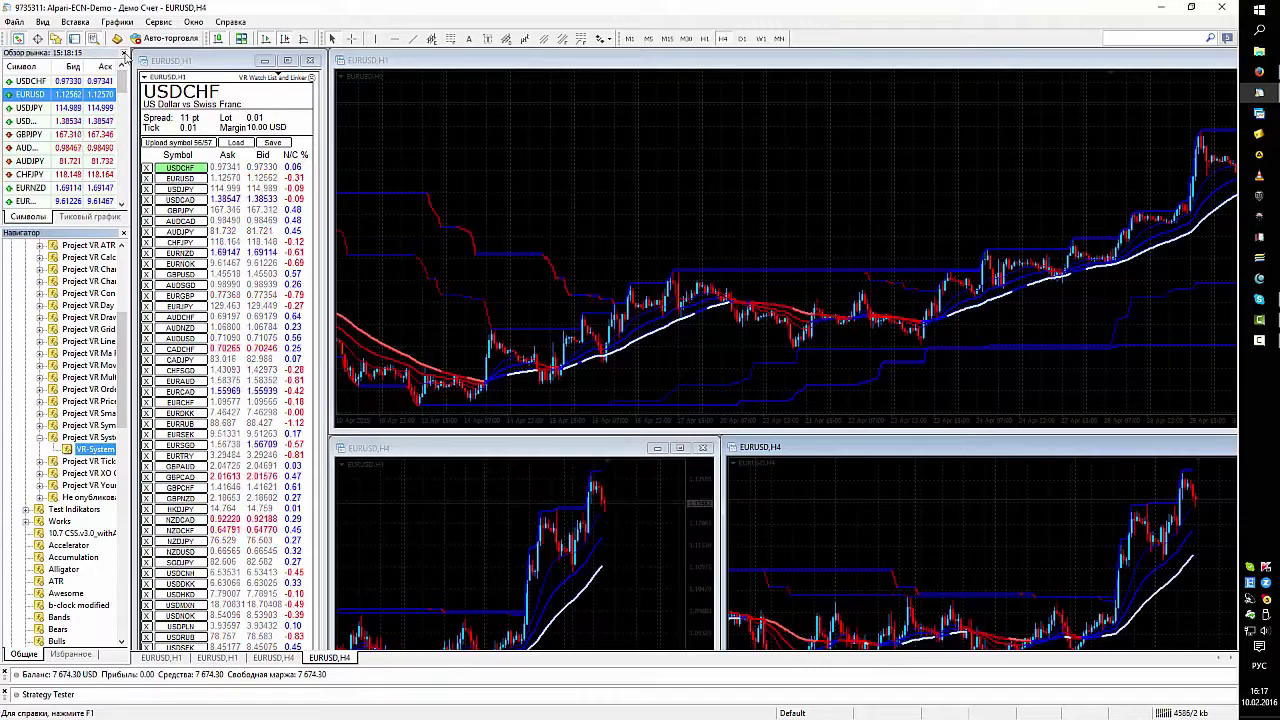
# Step: Close the Market Watch and show the chart workspace in full screen
pyautogui.click(124, 53)
pyautogui.hotkey('ctrl', 'n')
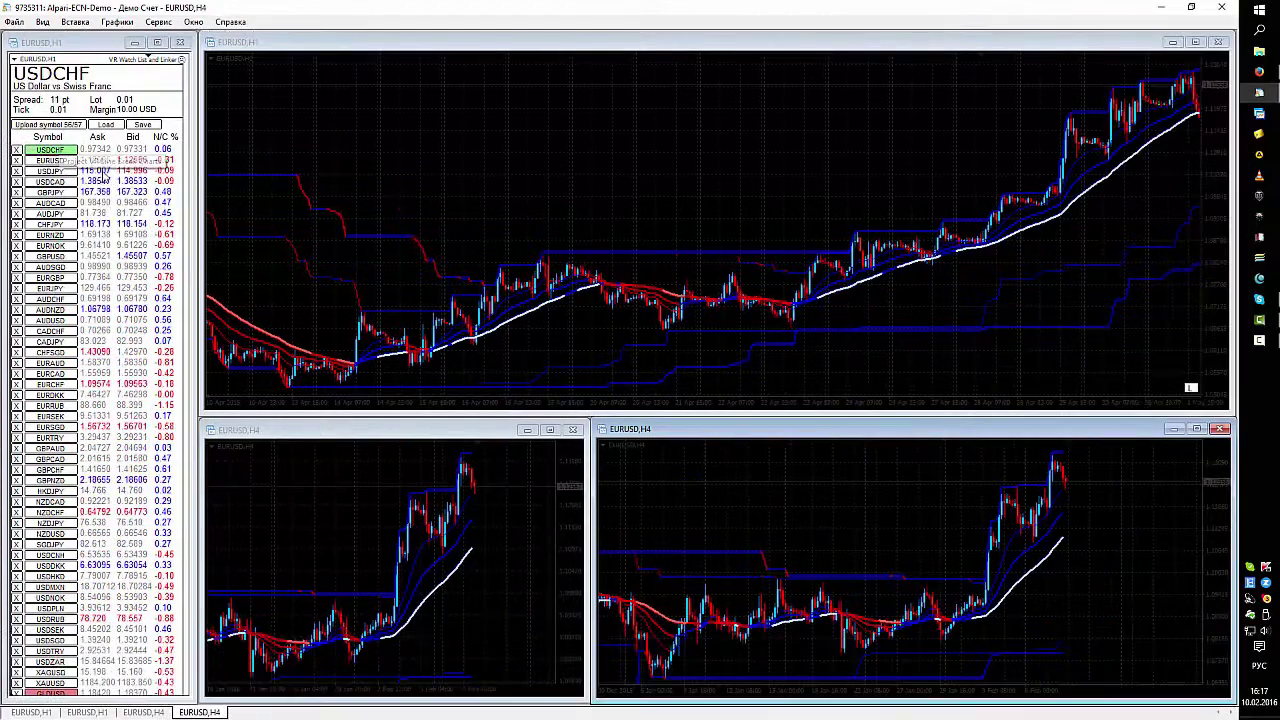
pyautogui.click(614, 268)
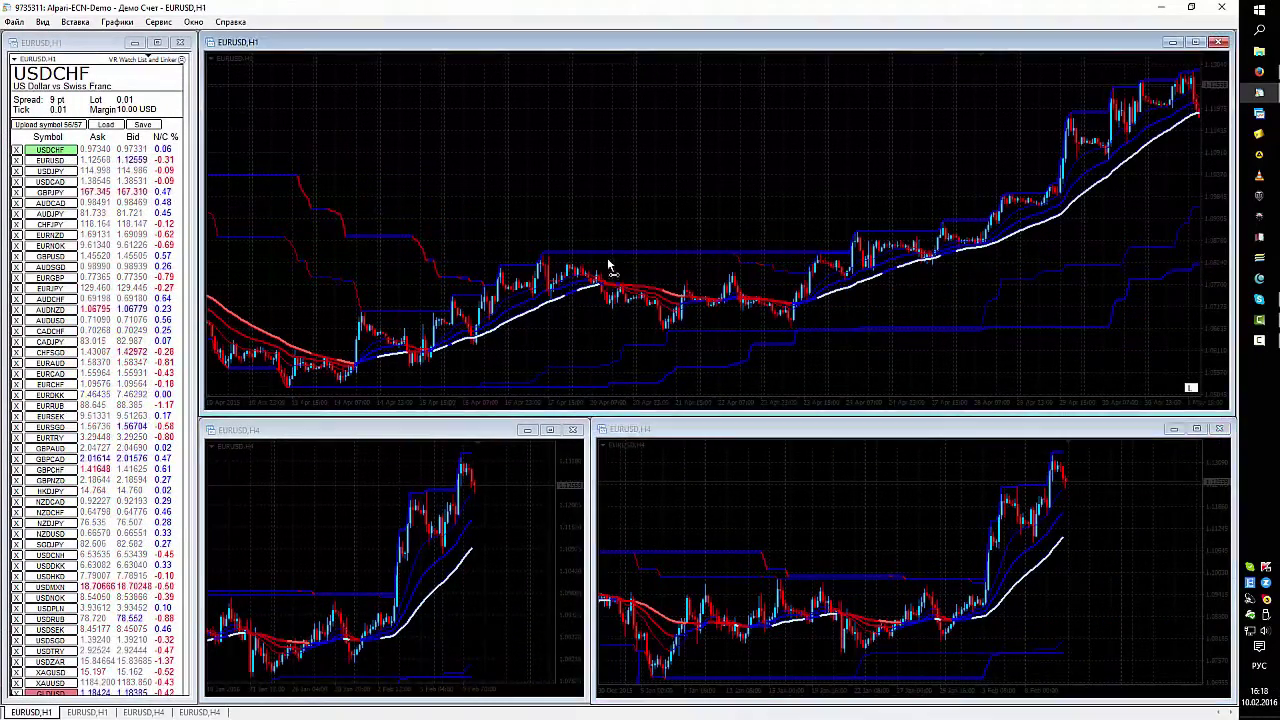
pyautogui.click(542, 522)
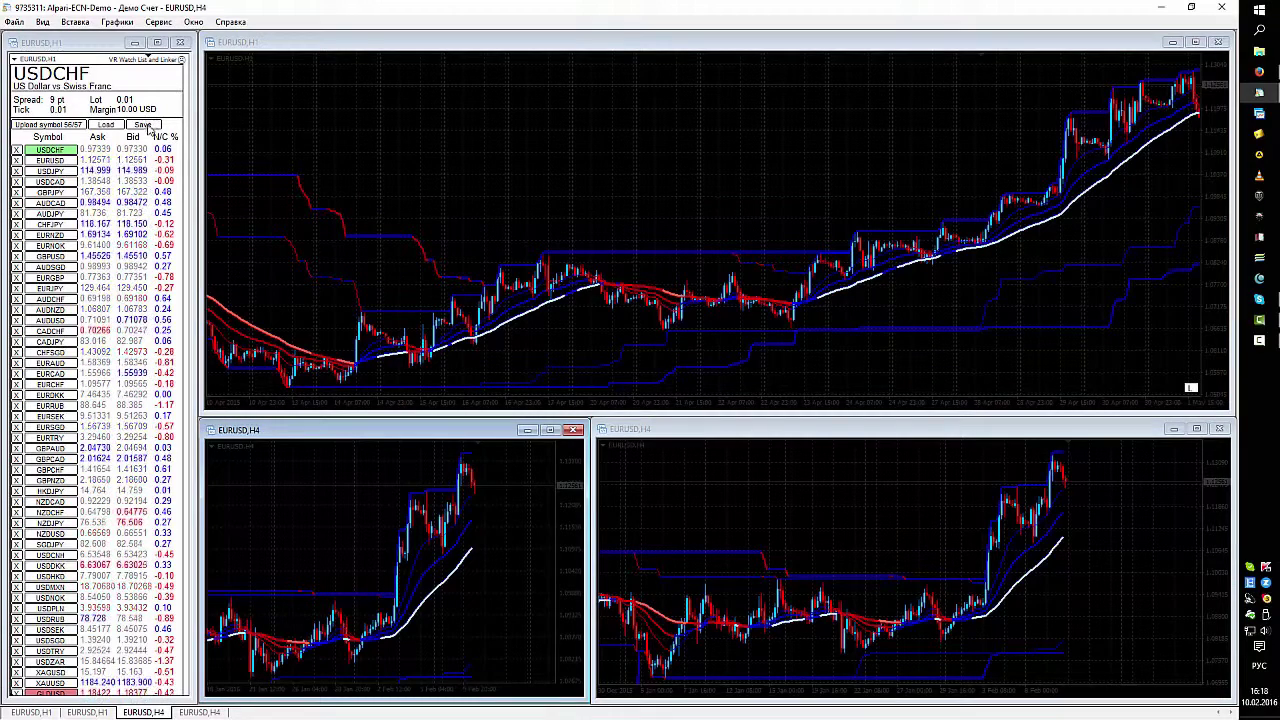
pyautogui.click(665, 449)
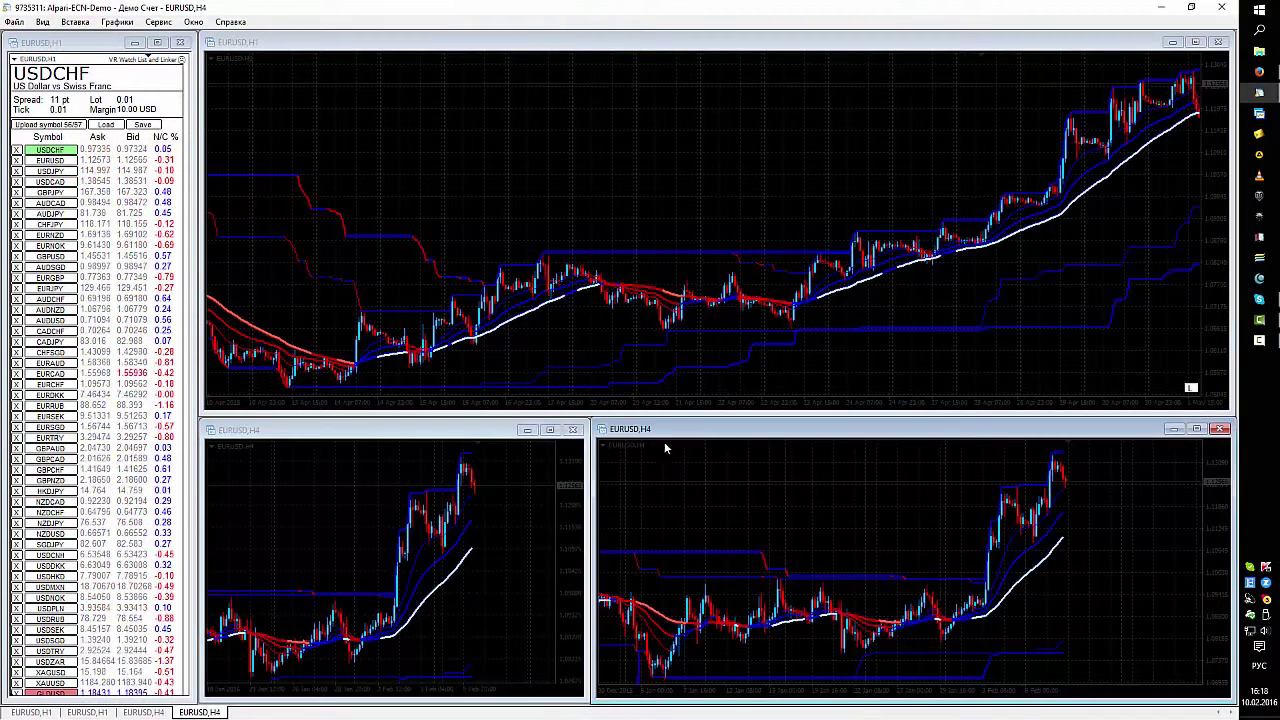
# Step: Link all three VR-System charts to the watch list and switch them to AUDCAD, trying USDCAD and GBPJPY first
pyautogui.click(50, 181)
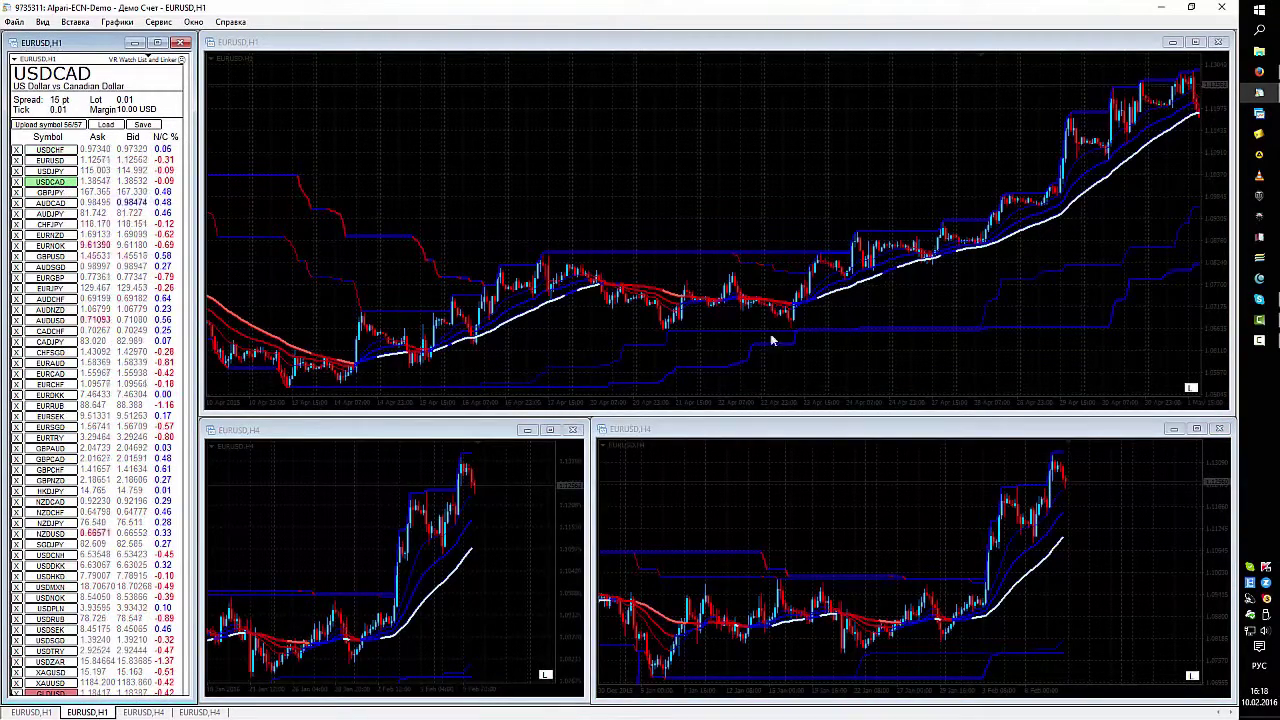
pyautogui.click(546, 678)
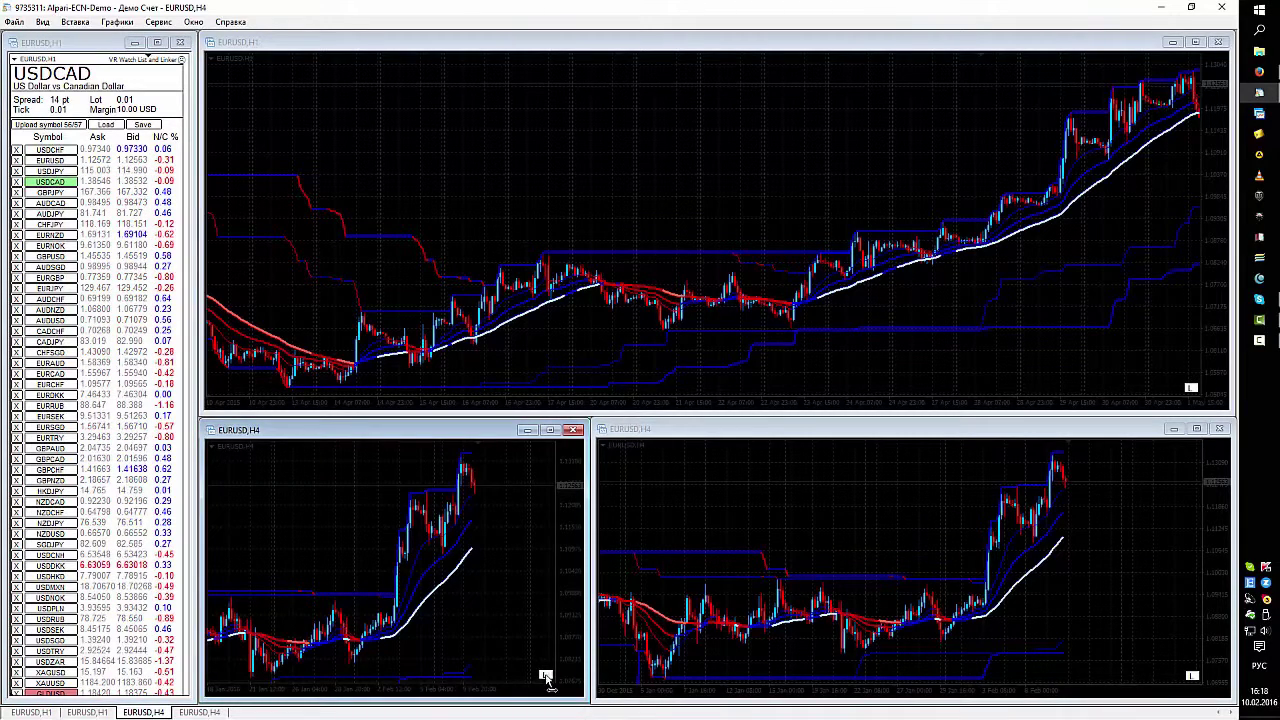
pyautogui.click(1196, 393)
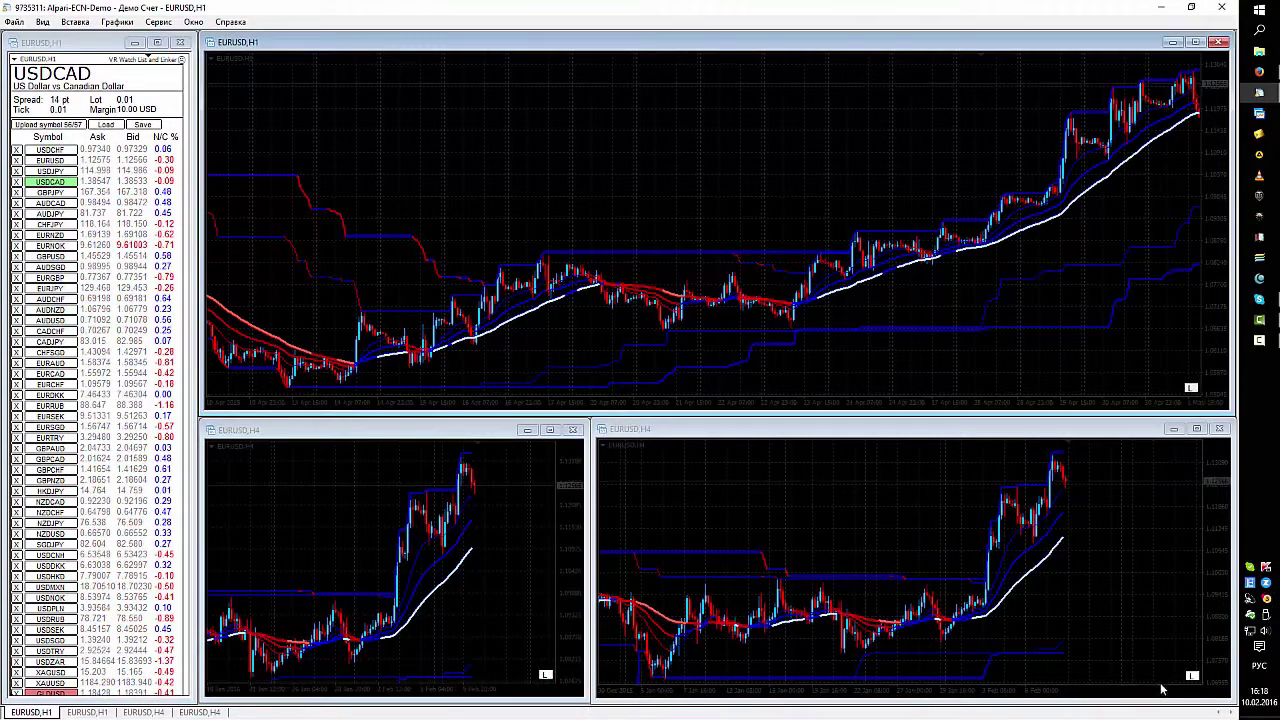
pyautogui.click(1192, 677)
pyautogui.click(66, 193)
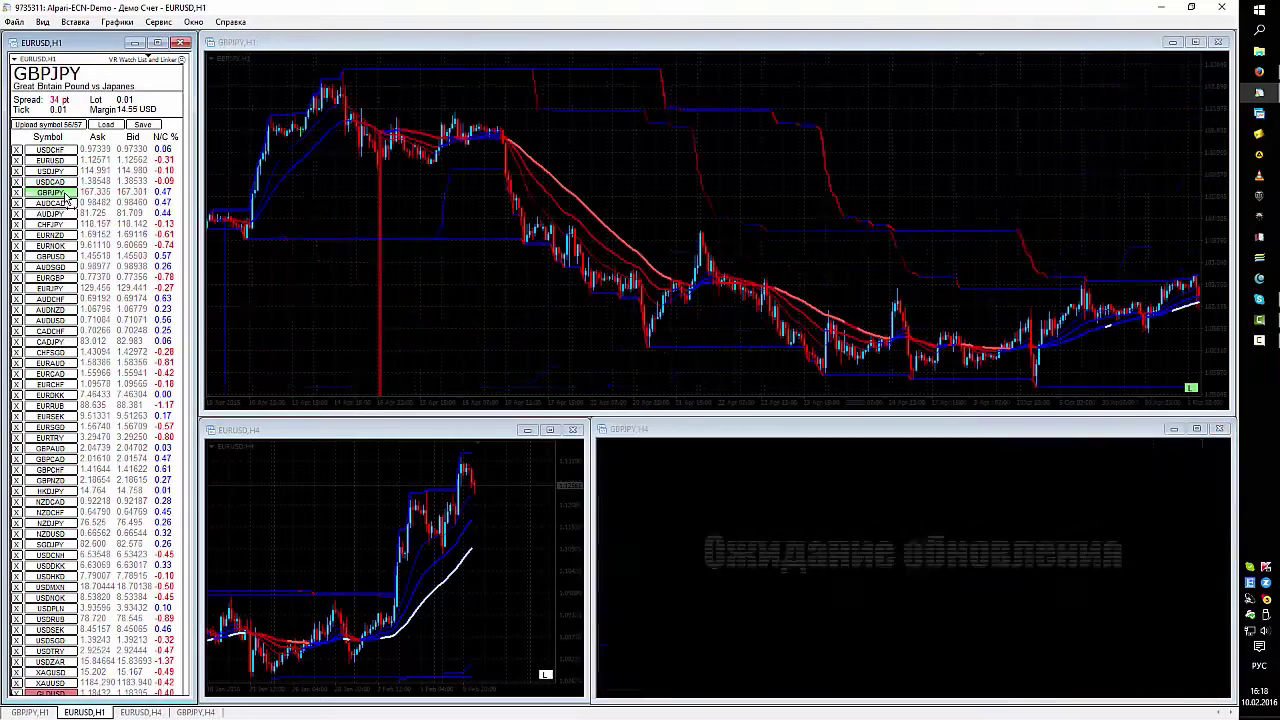
pyautogui.click(547, 677)
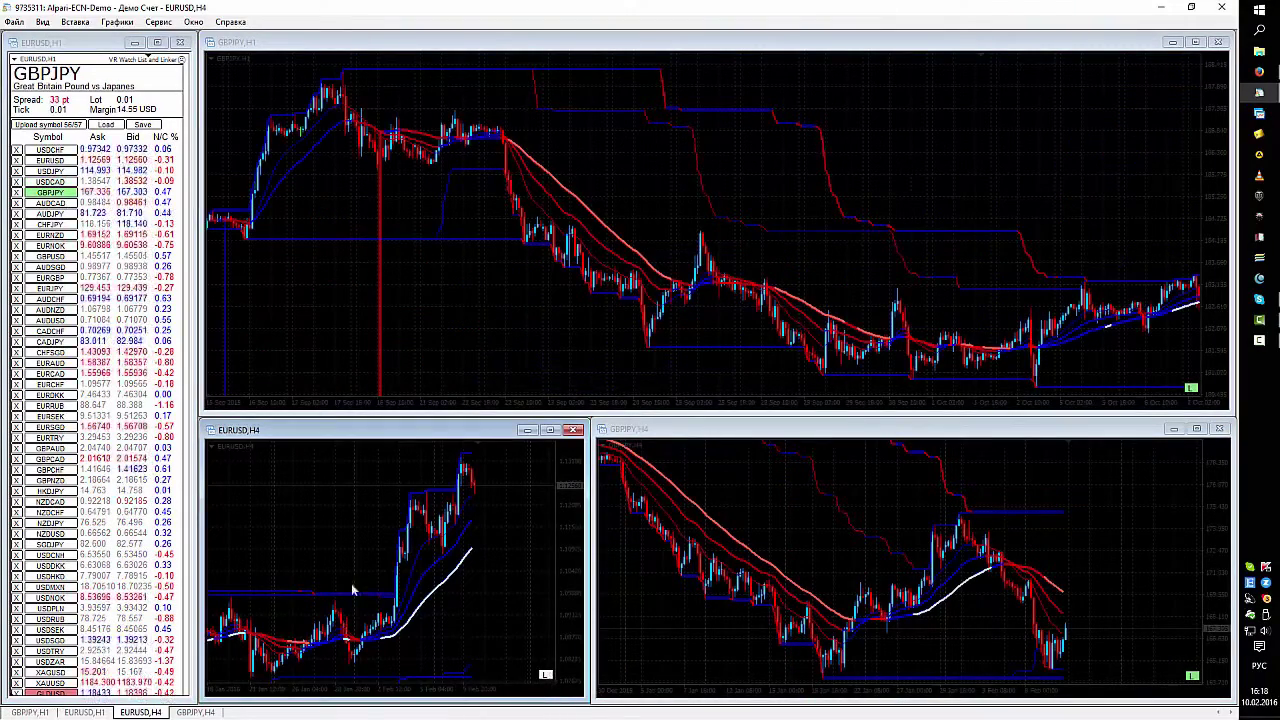
pyautogui.click(52, 203)
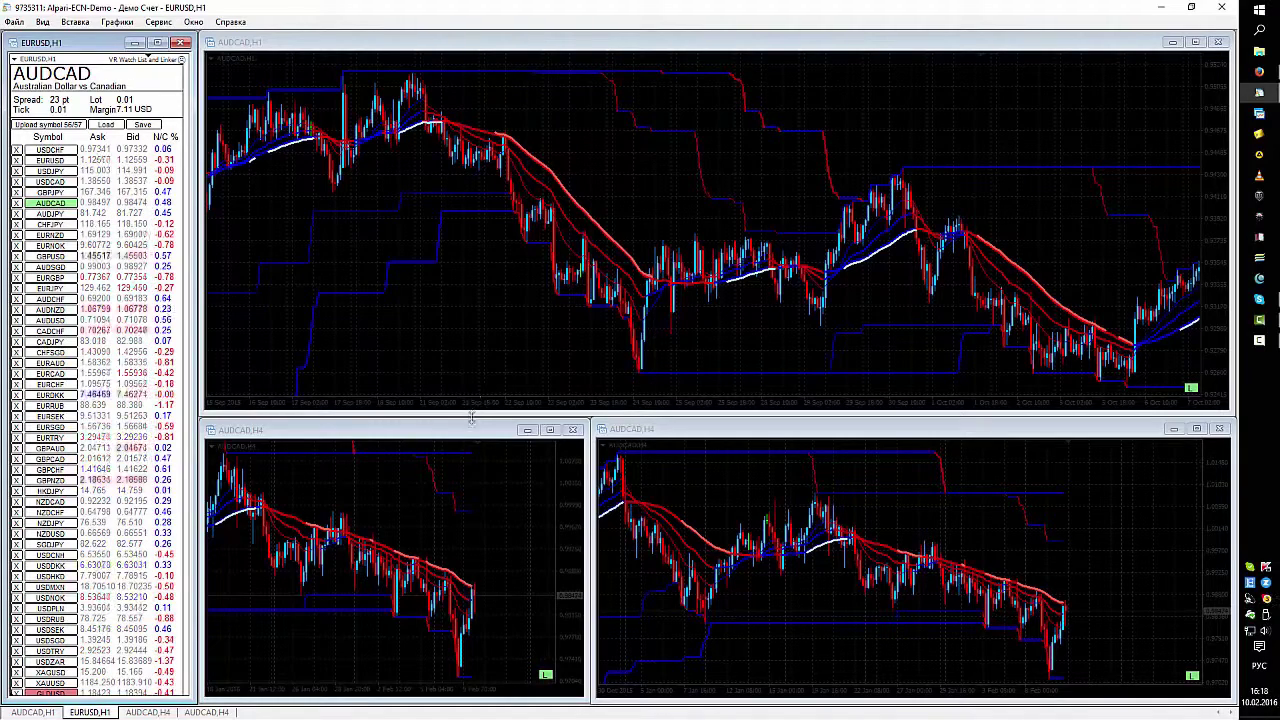
# Step: Extend both H4 charts slightly upward so their title bars are tucked behind the AUDCAD H1 chart
pyautogui.moveTo(477, 420); pyautogui.dragTo(484, 396)
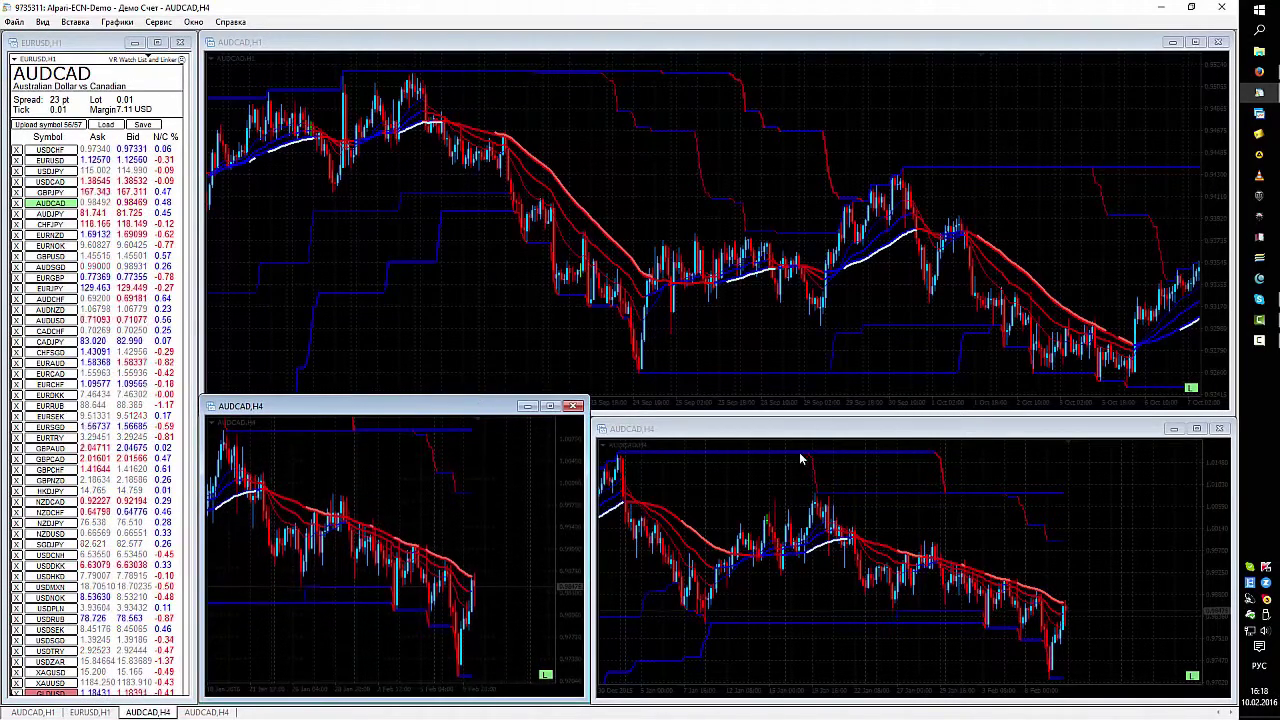
pyautogui.click(810, 434)
pyautogui.moveTo(816, 421); pyautogui.dragTo(816, 397)
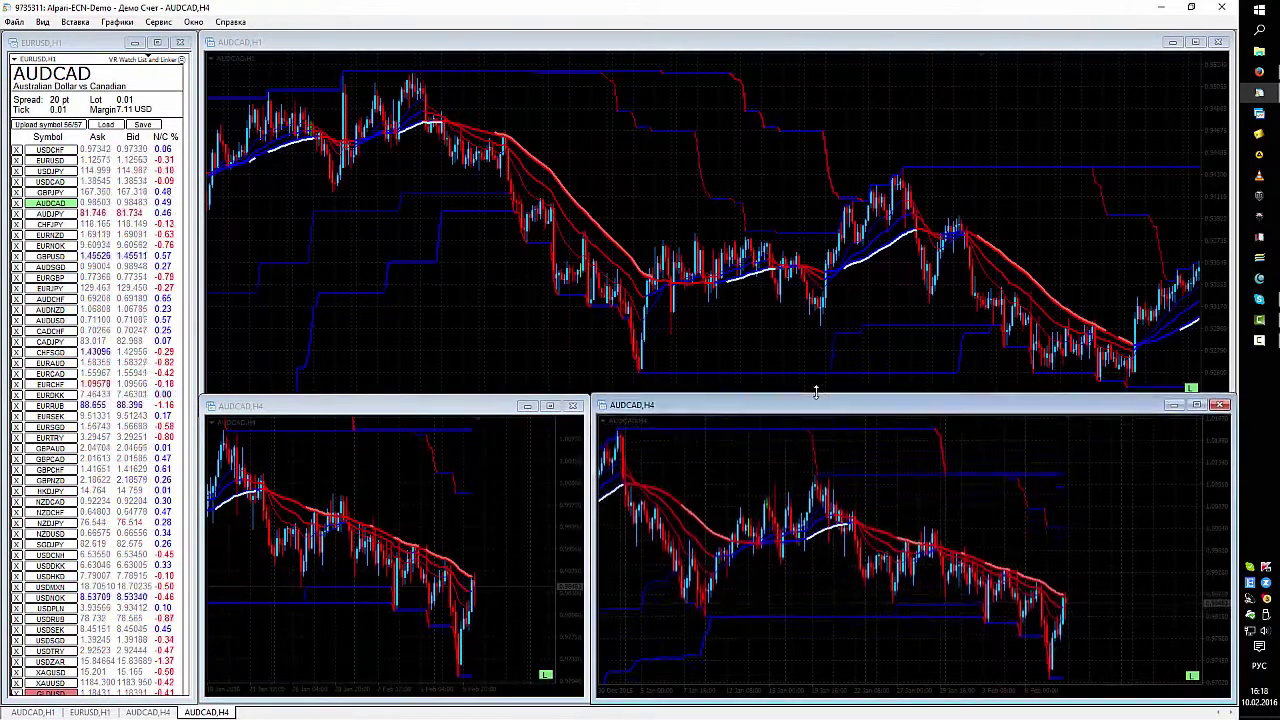
pyautogui.click(604, 352)
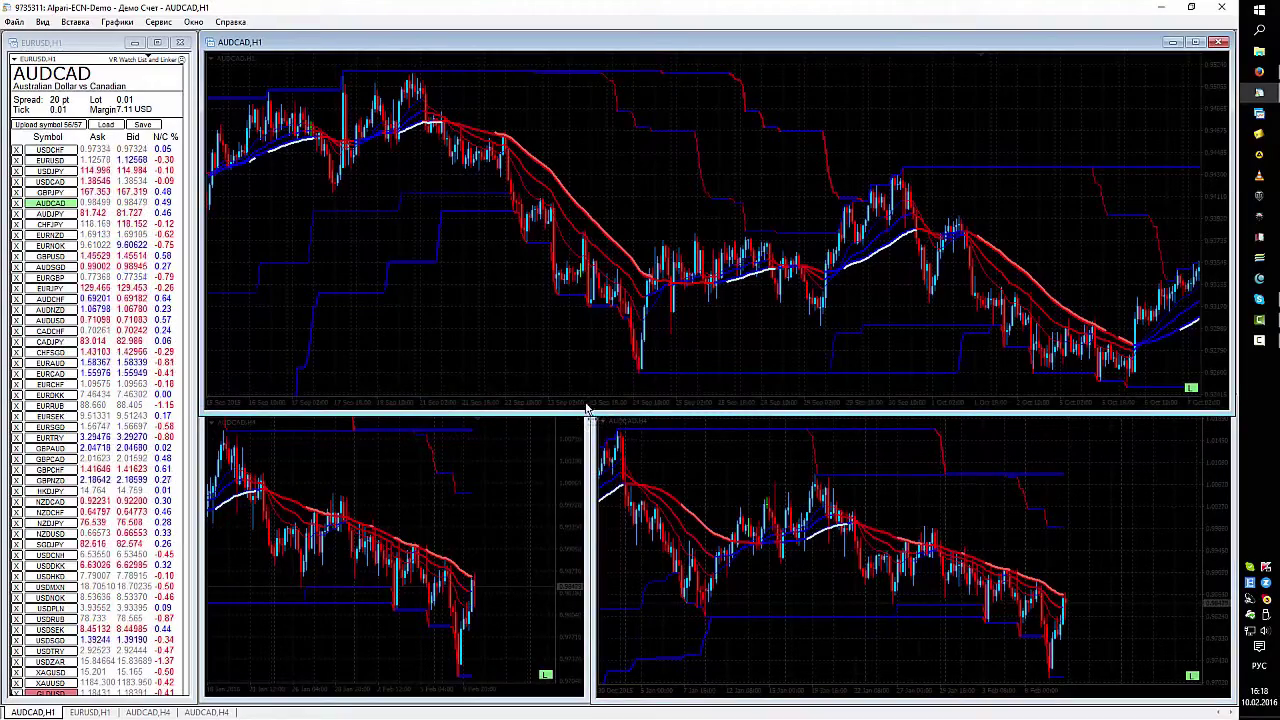
# Step: Enable auto scroll on the AUDCAD H1 chart to bring it to its latest bars, and return to full screen
pyautogui.scroll(-5, 616, 262)
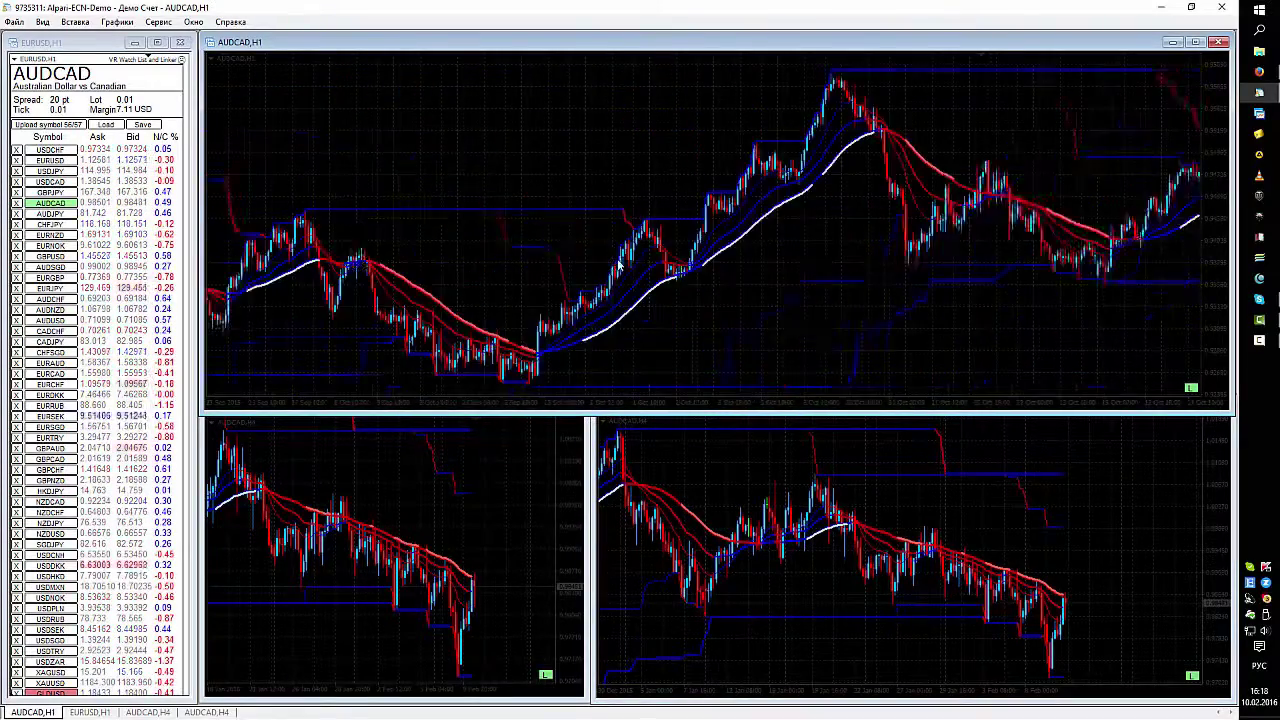
pyautogui.scroll(-3, 618, 265)
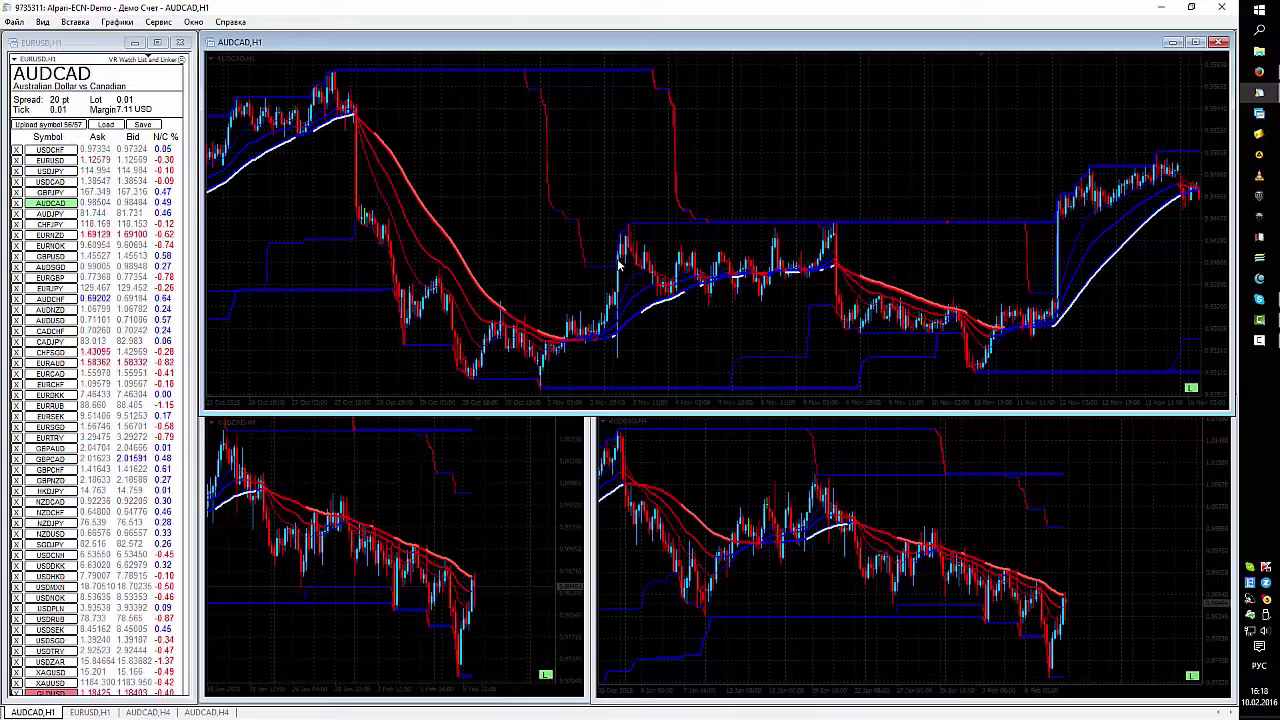
pyautogui.press('F11')
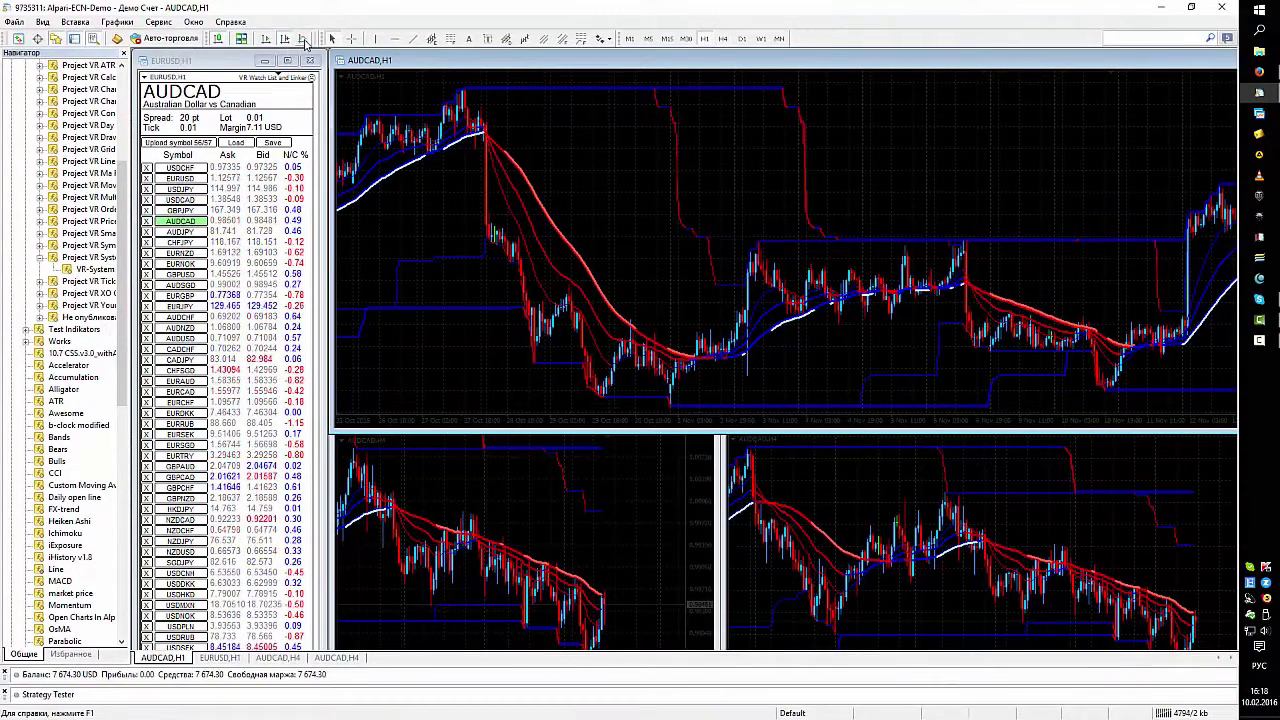
pyautogui.click(266, 38)
pyautogui.click(557, 490)
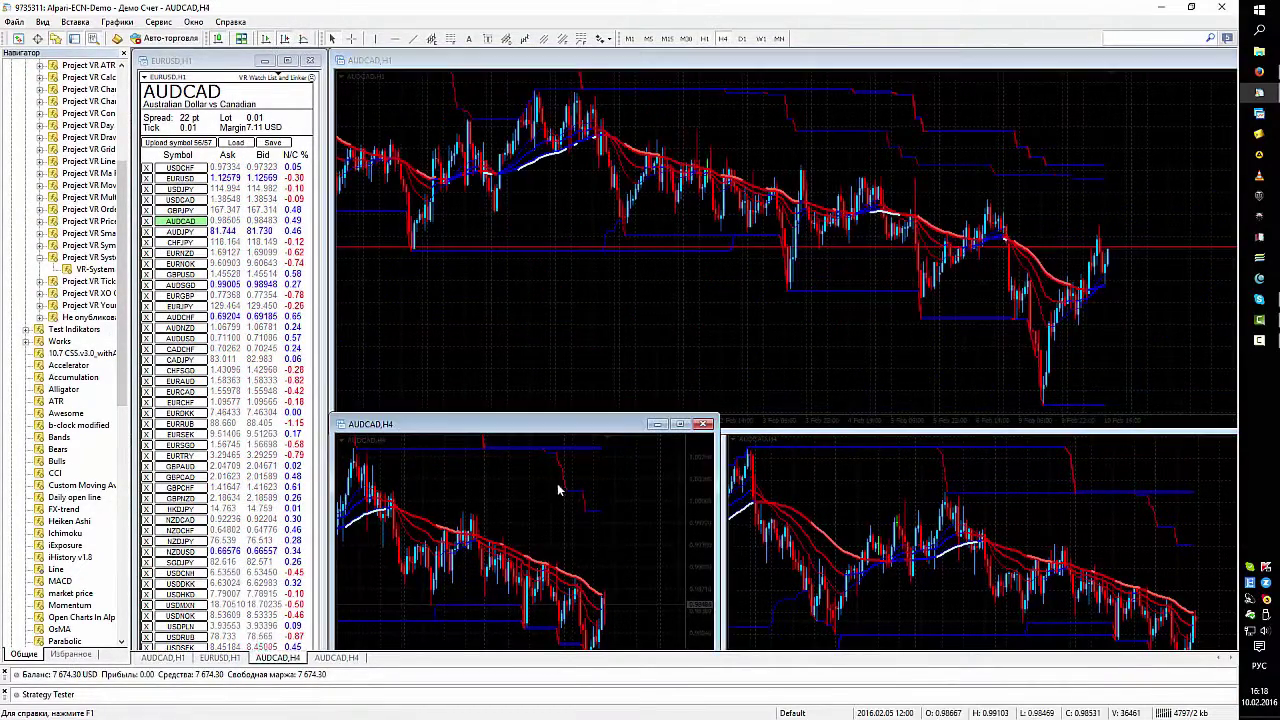
pyautogui.click(639, 316)
pyautogui.press('F11')
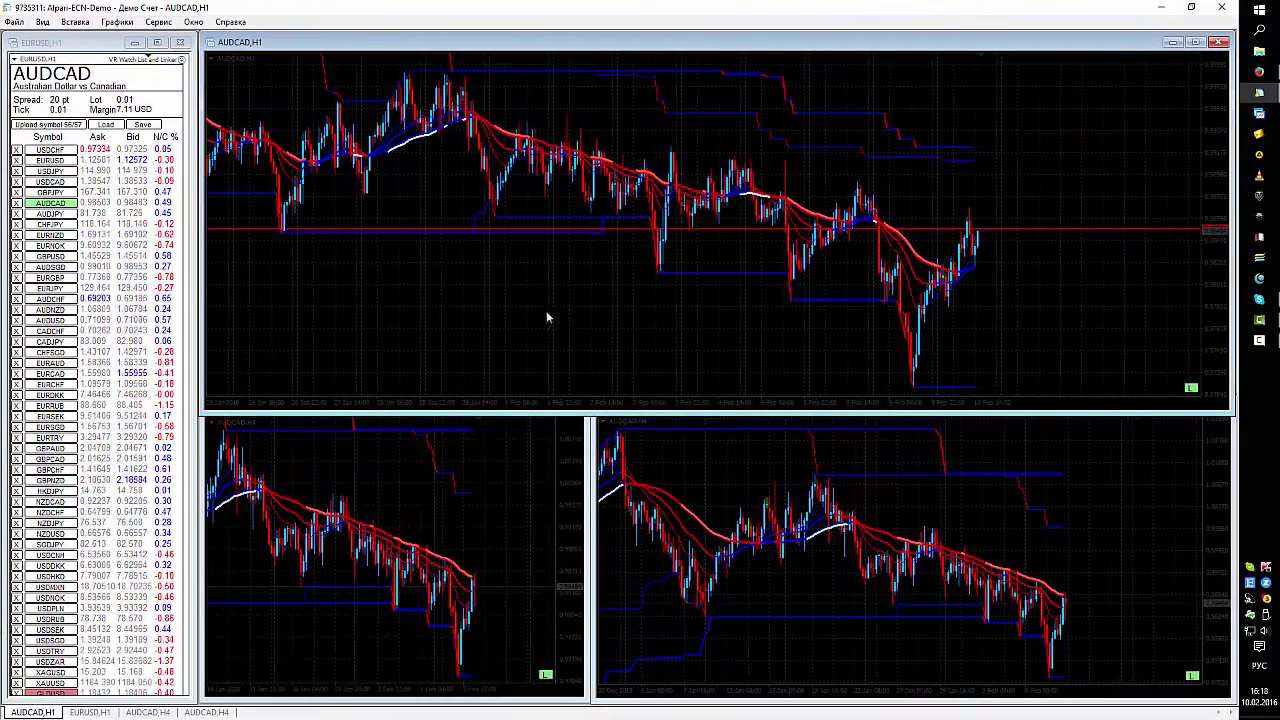
# Step: Switch the linked charts between USDCHF and EURUSD from the watch list, ending on USDCHF
pyautogui.click(50, 149)
pyautogui.click(50, 160)
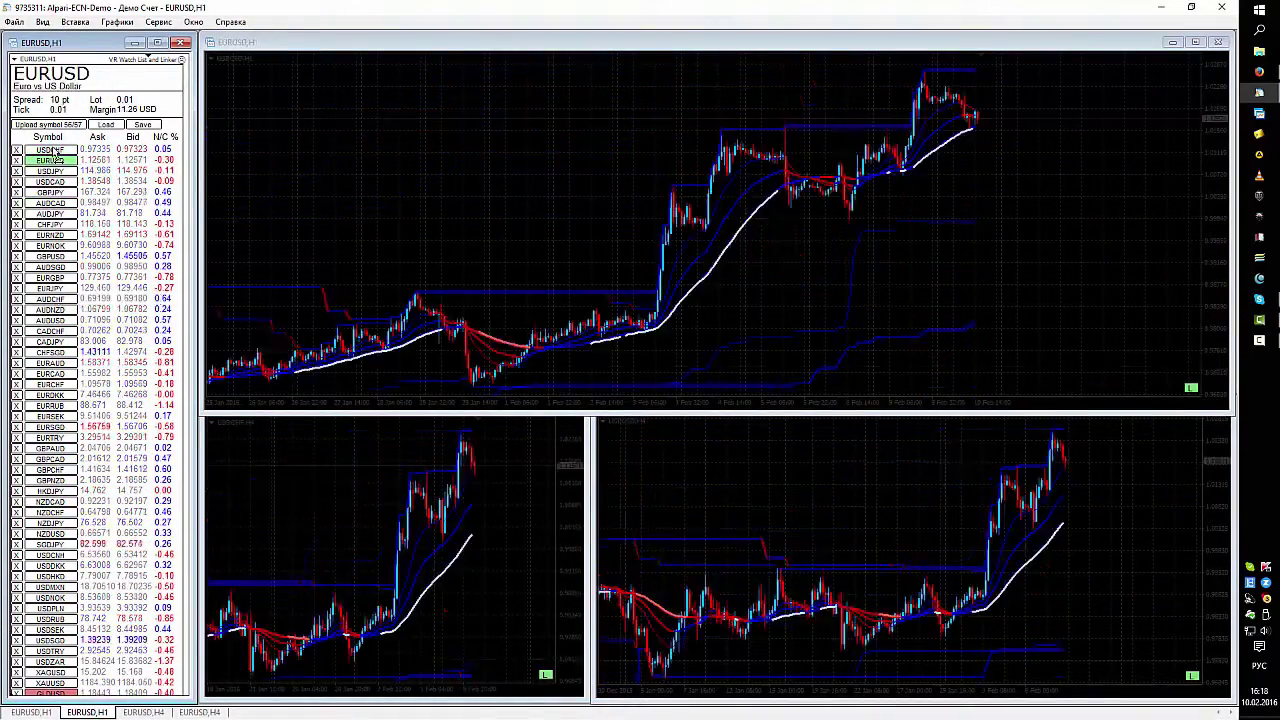
pyautogui.click(52, 150)
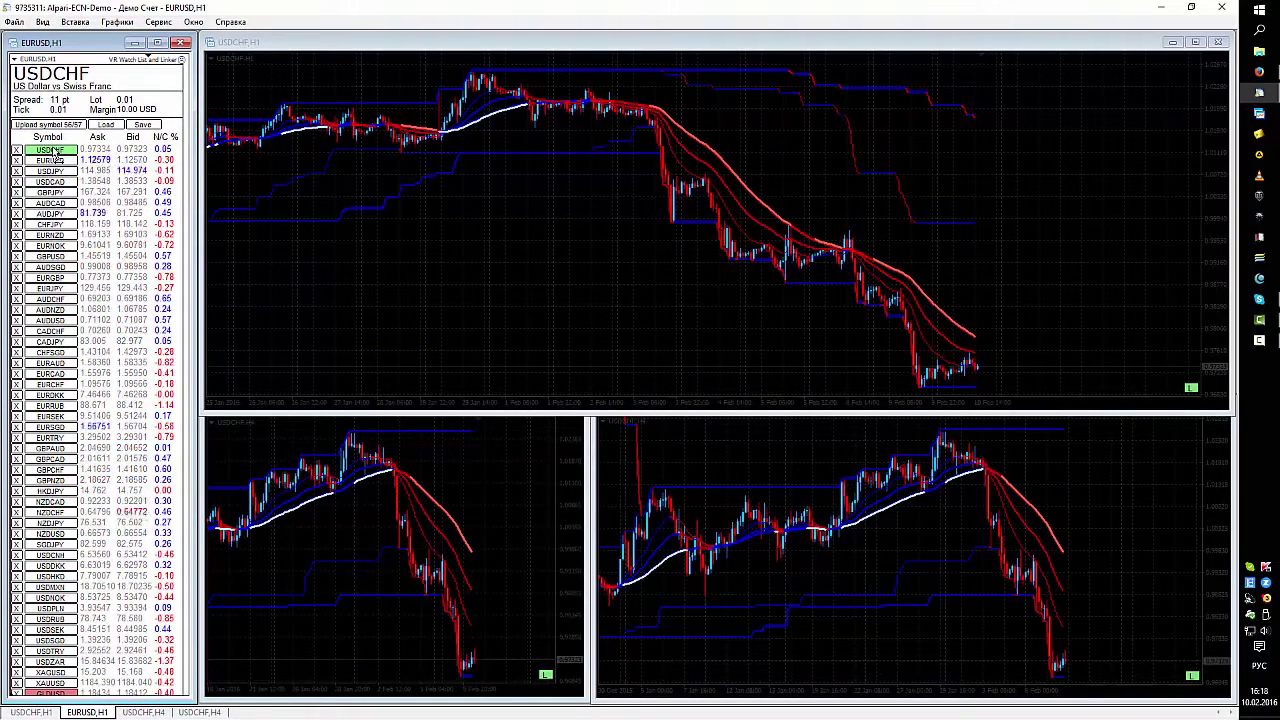
# Step: Set the wider H4 chart to the Daily timeframe and return to full screen
pyautogui.click(785, 434)
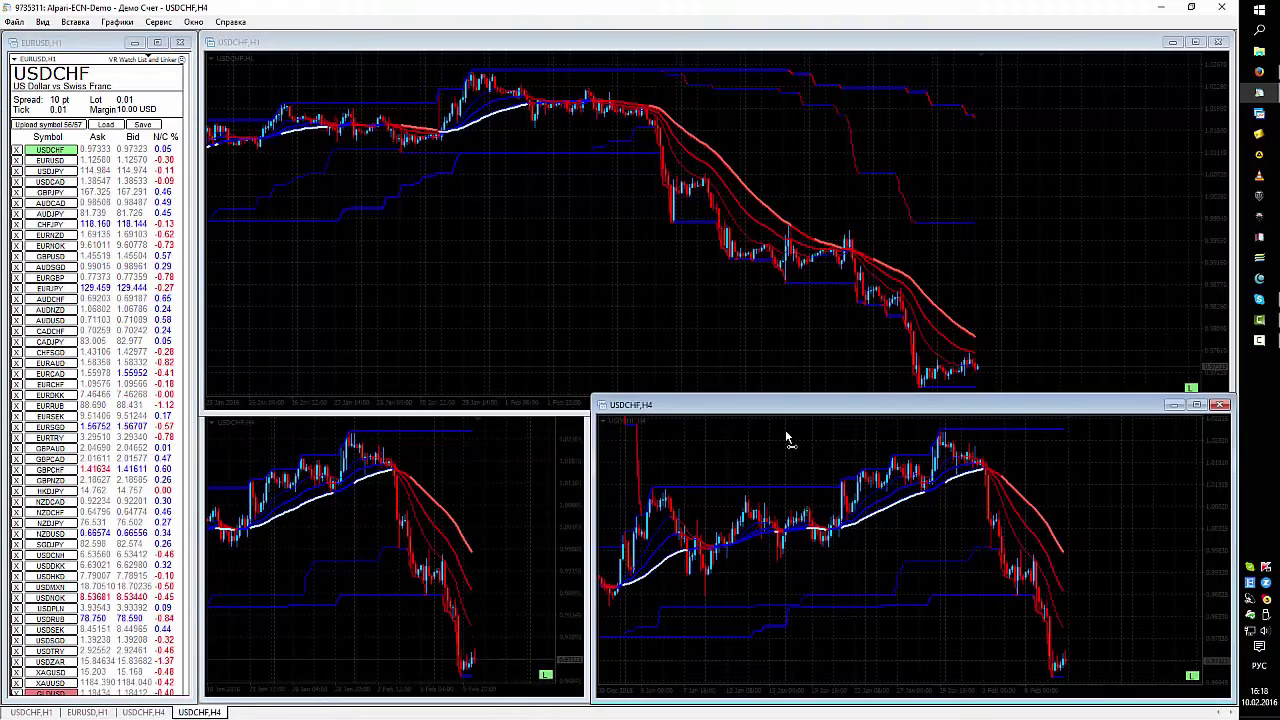
pyautogui.press('F11')
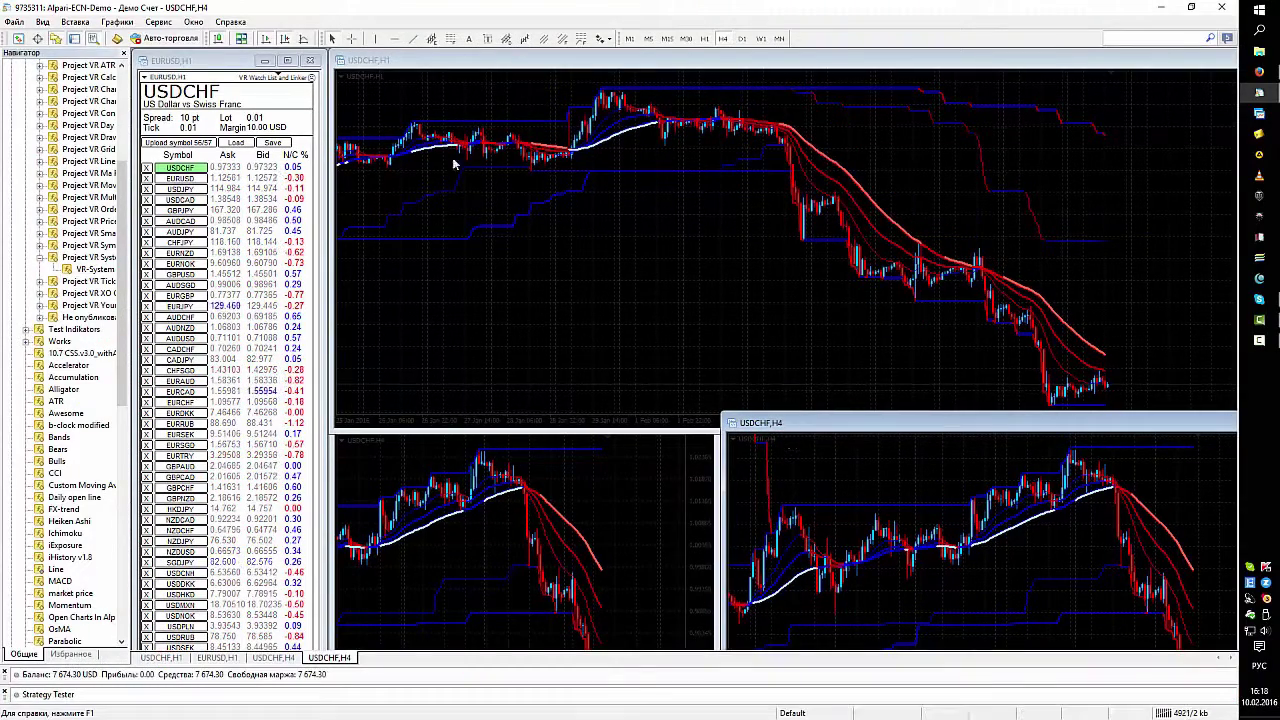
pyautogui.click(741, 39)
pyautogui.press('F11')
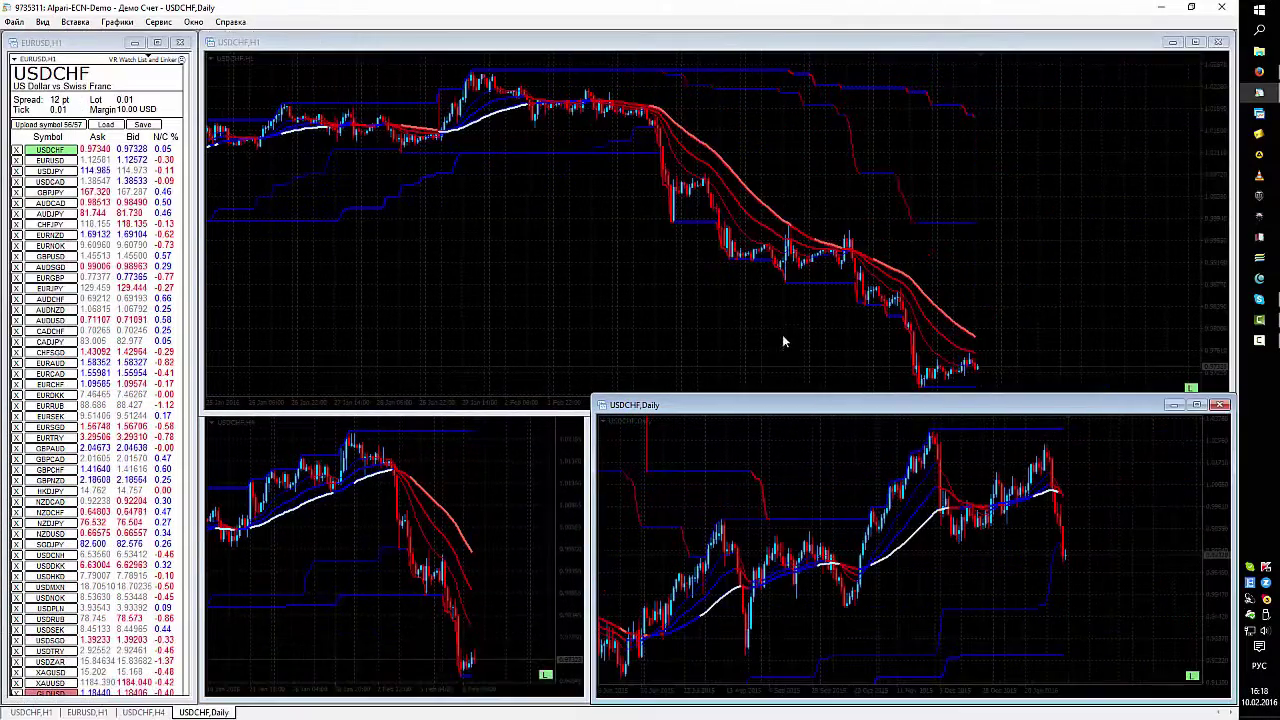
# Step: Lower the upper edges of the USDCHF H4 and Daily charts to meet the H1 chart, exposing their title bars
pyautogui.click(564, 475)
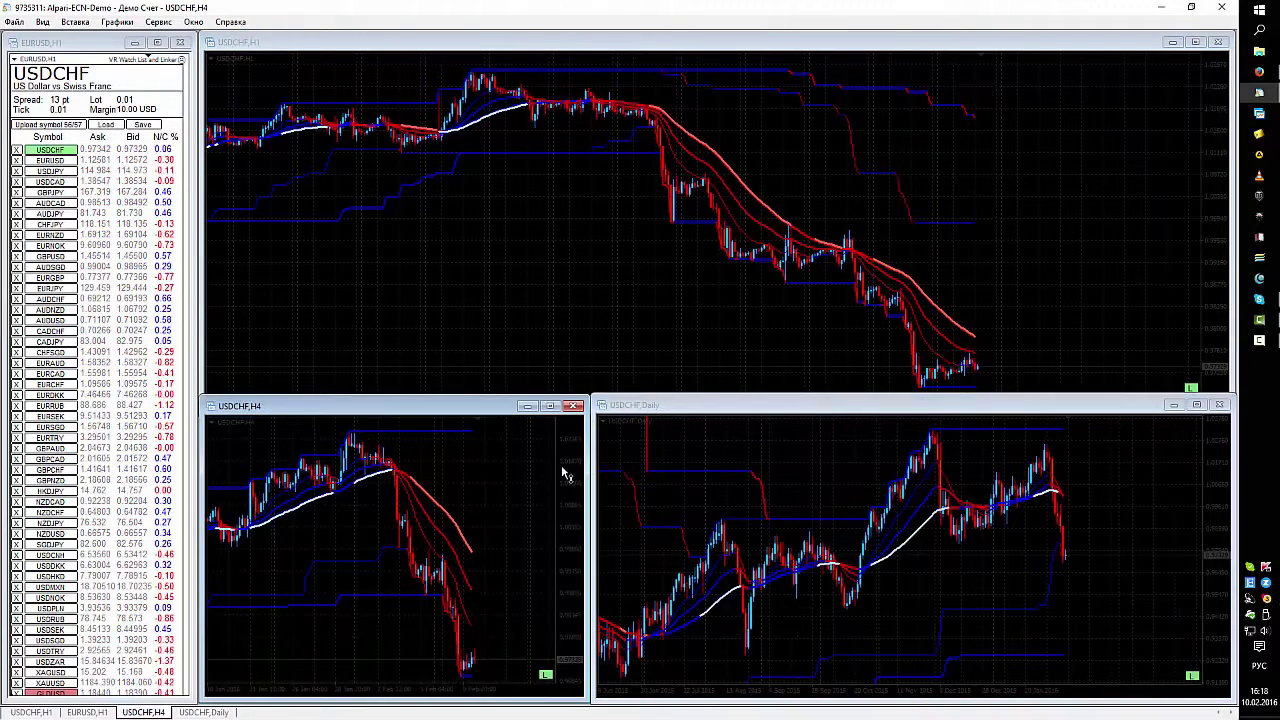
pyautogui.moveTo(510, 399); pyautogui.dragTo(508, 413)
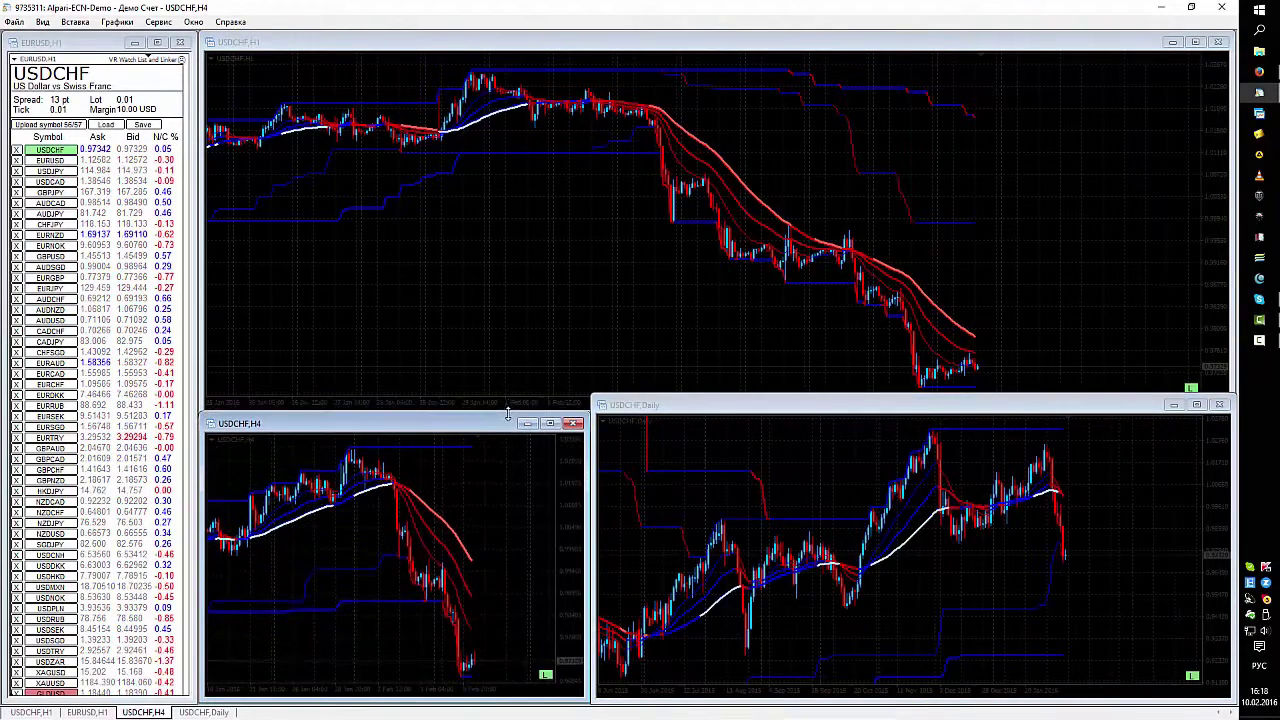
pyautogui.moveTo(722, 408); pyautogui.dragTo(728, 426)
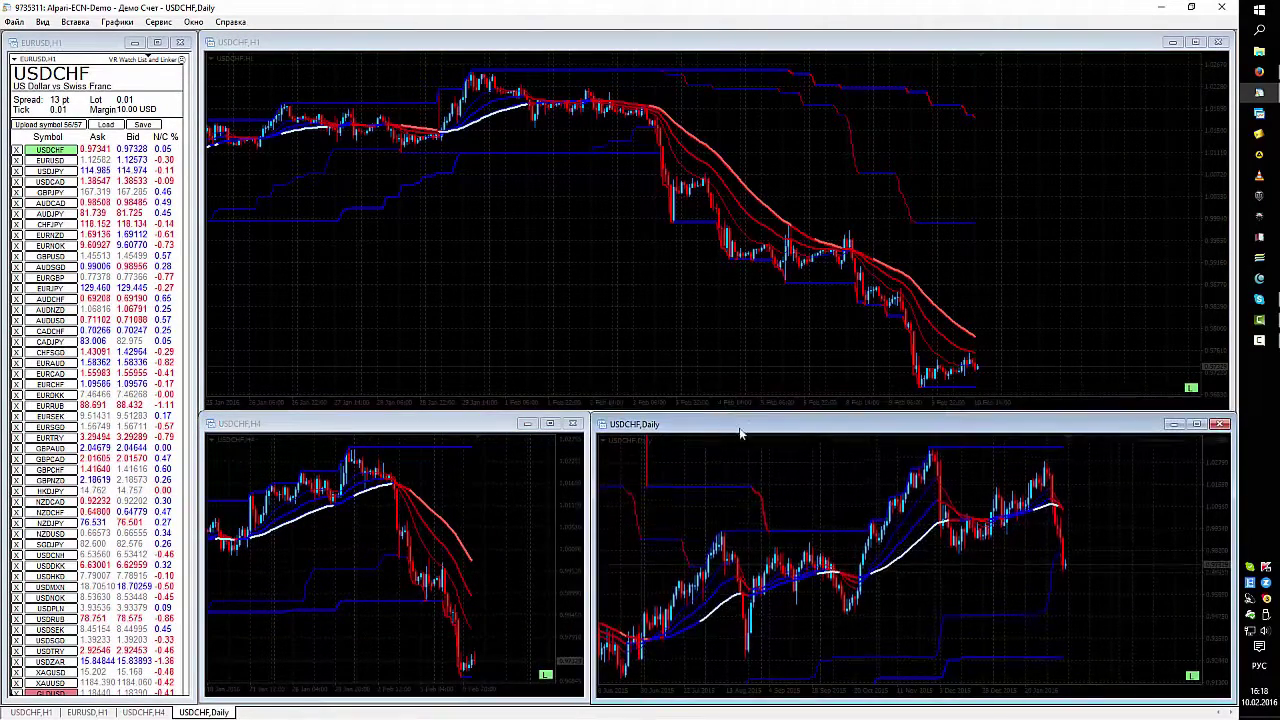
# Step: Examine the USDCHF trend and VR-System lines on the Daily, H4 and H1 charts, using the crosshair
pyautogui.middleClick(970, 540)
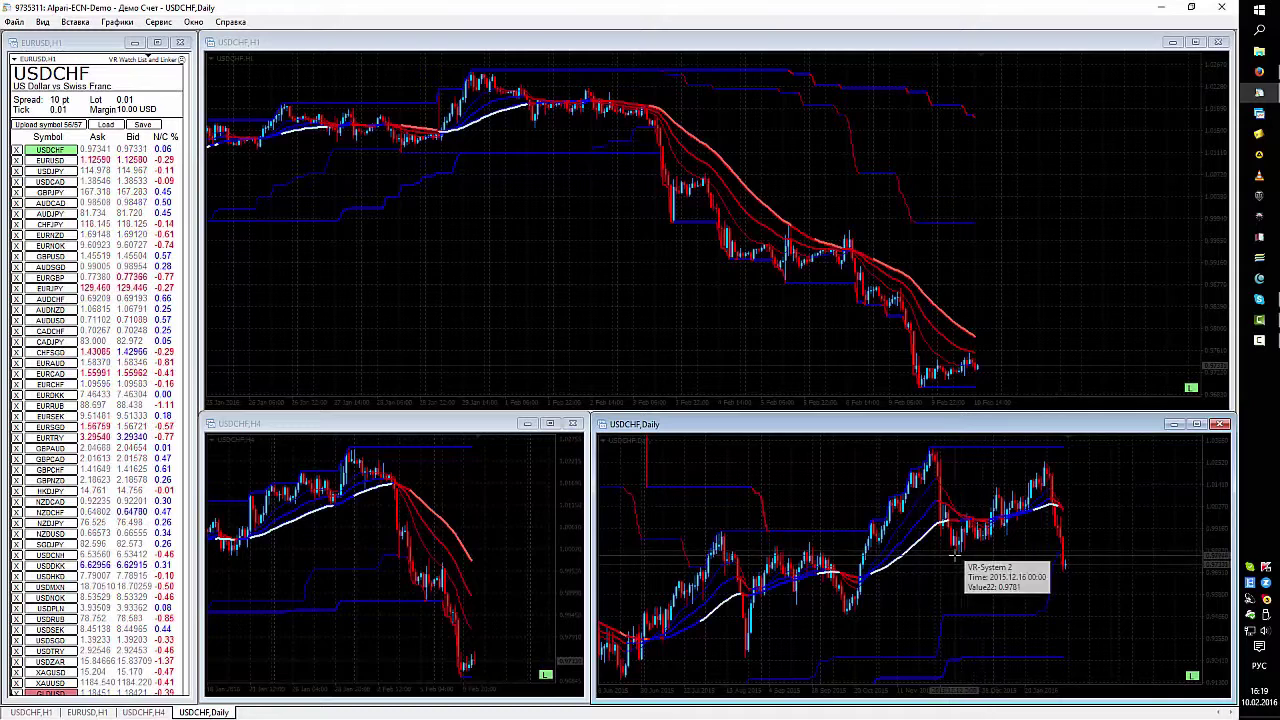
pyautogui.moveTo(905, 556)
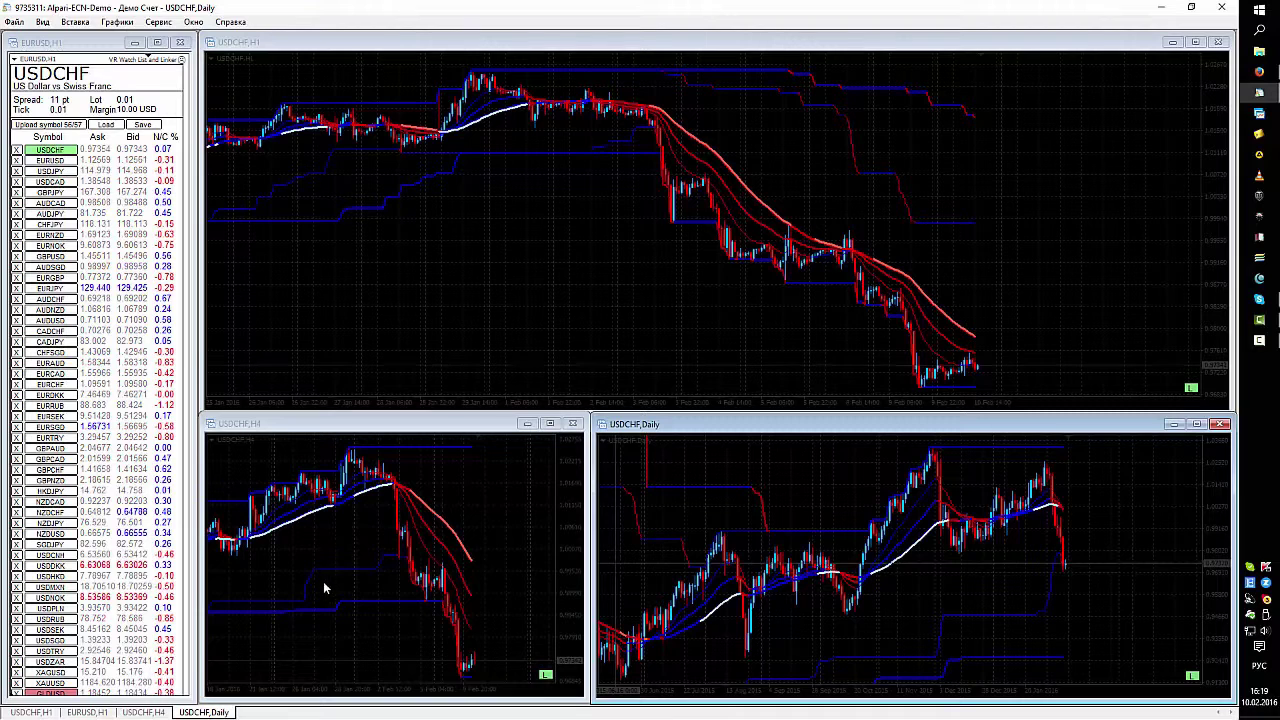
pyautogui.moveTo(833, 257)
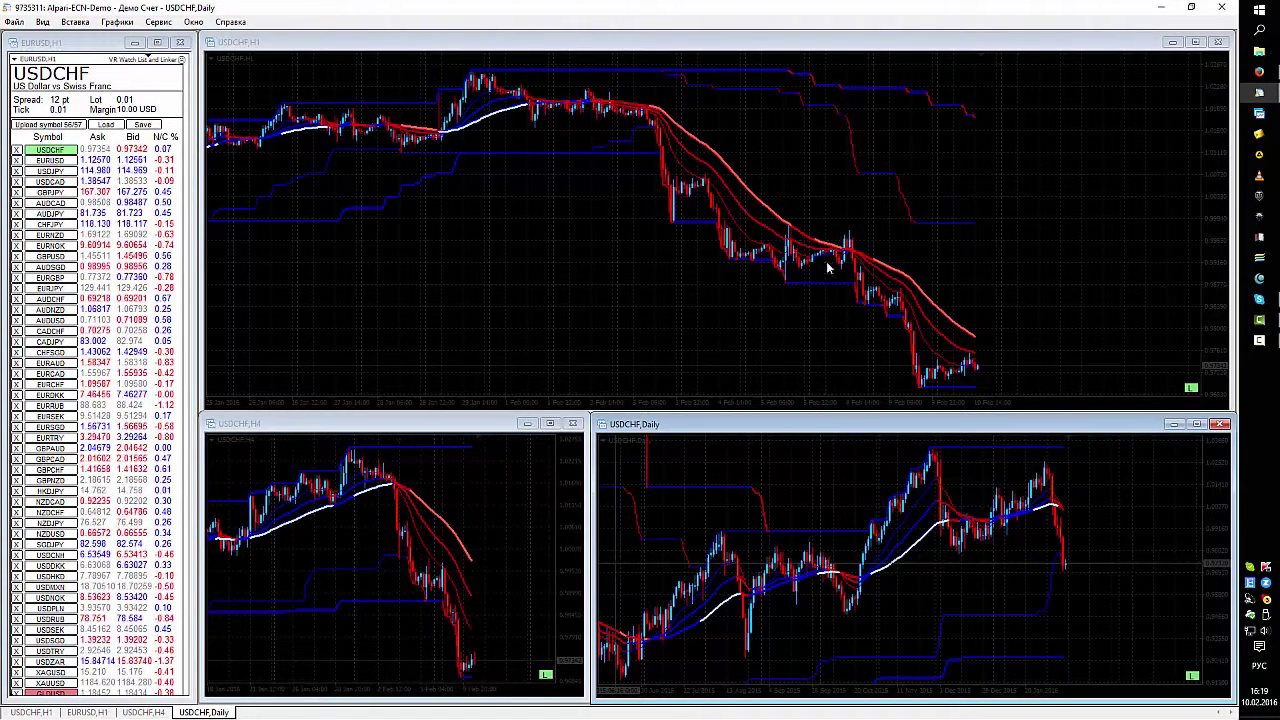
pyautogui.middleClick(990, 383)
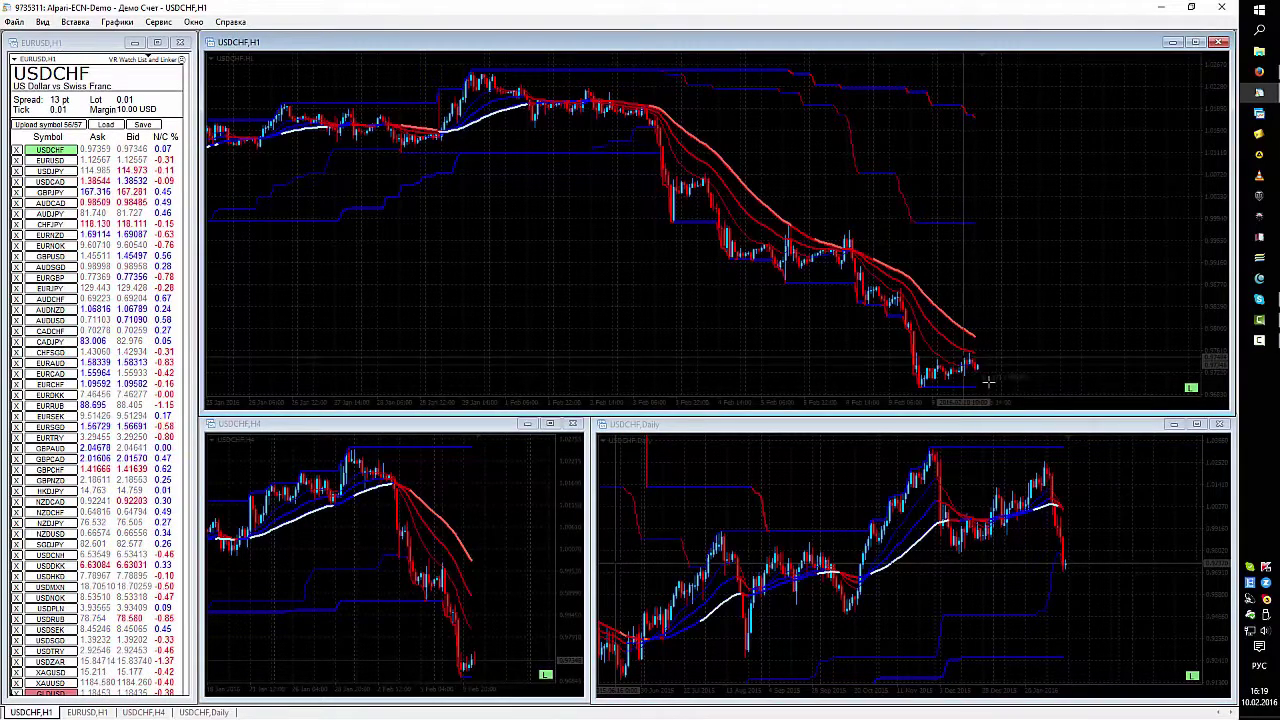
# Step: Switch the linked charts from the watch list to EURUSD and USDJPY, and look over the USDJPY Daily chart
pyautogui.click(60, 162)
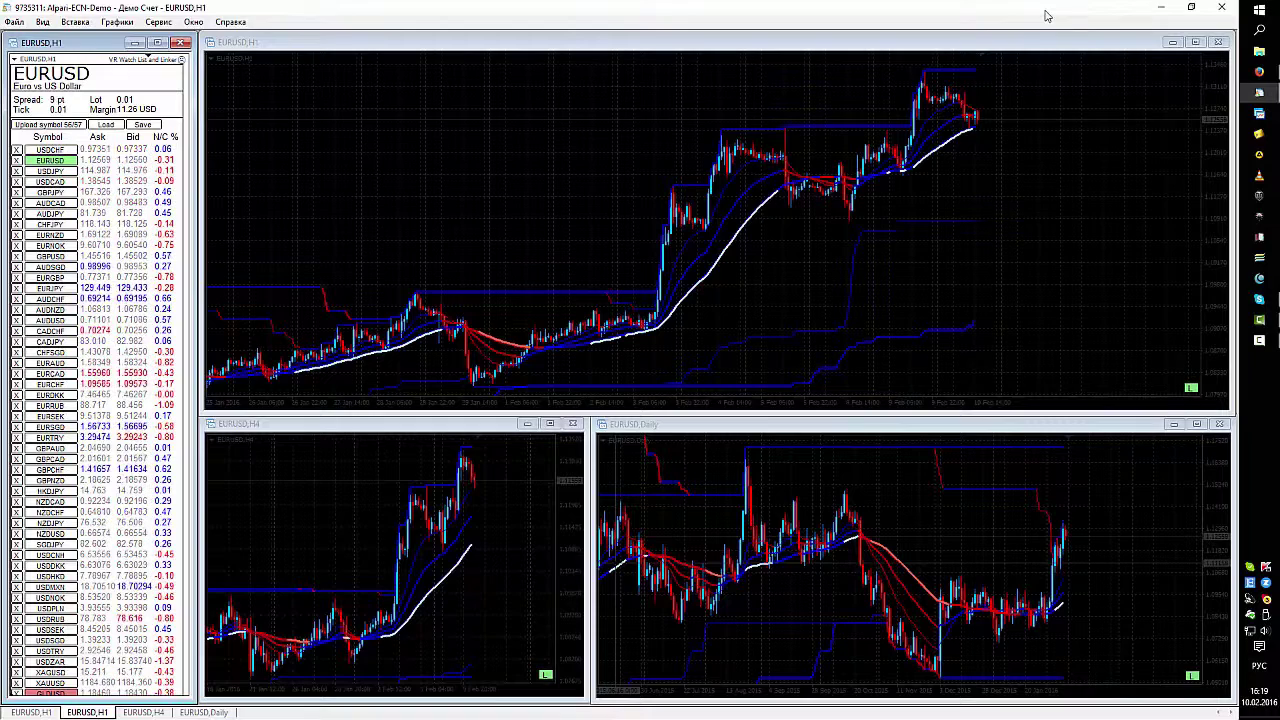
pyautogui.press('Down')
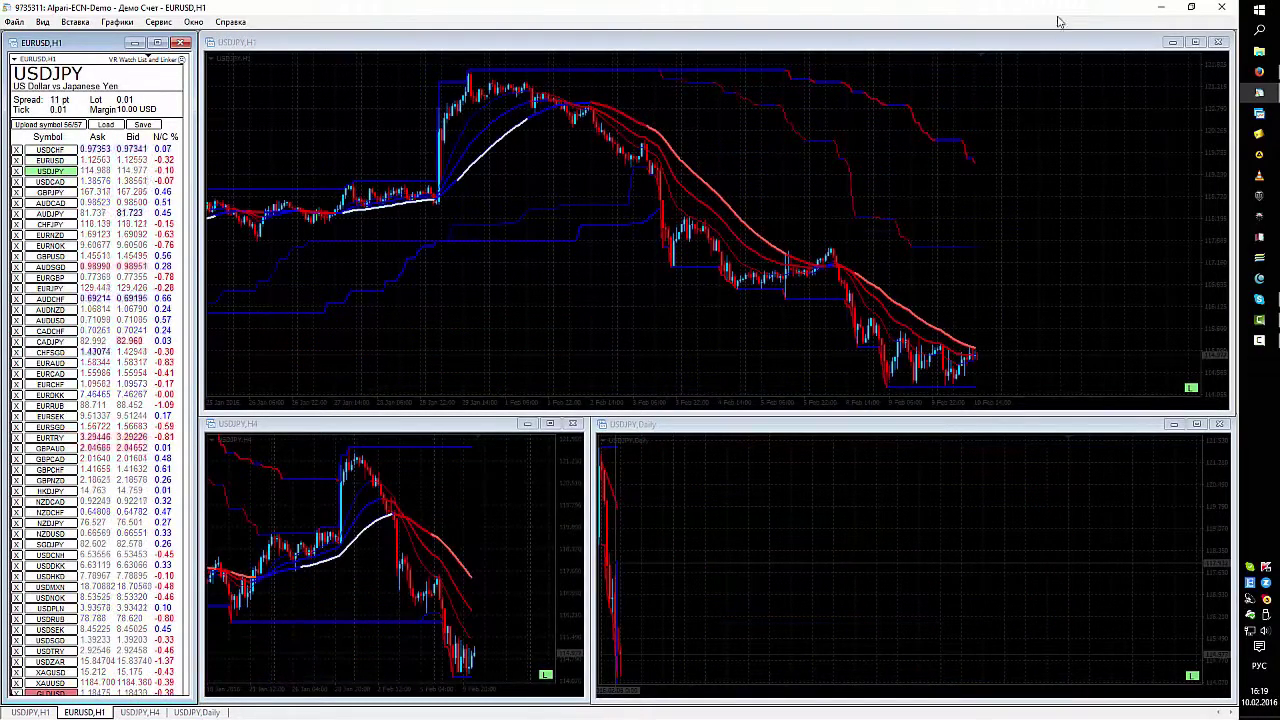
pyautogui.click(746, 514)
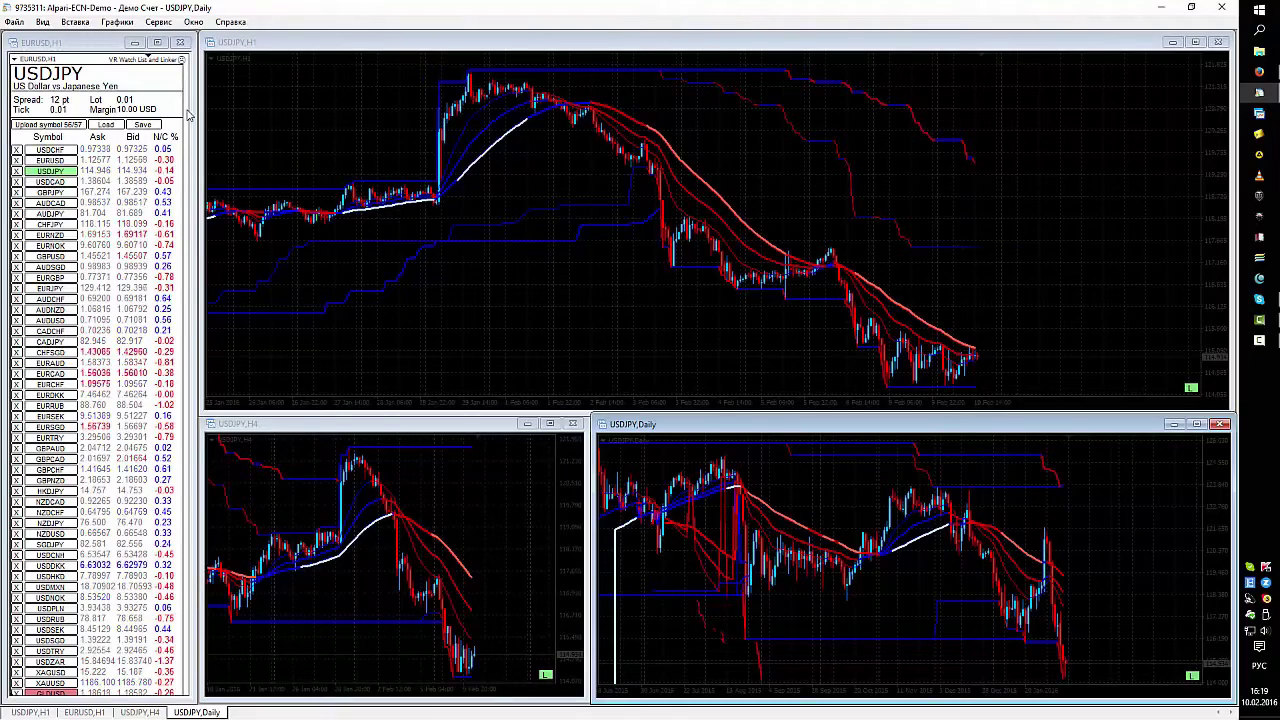
# Step: Open a separate EURUSD chart from Market Watch, set it to M1 as a windowed chart, and return the workspace to full screen
pyautogui.press('F11')
pyautogui.scroll(2, 100, 90)
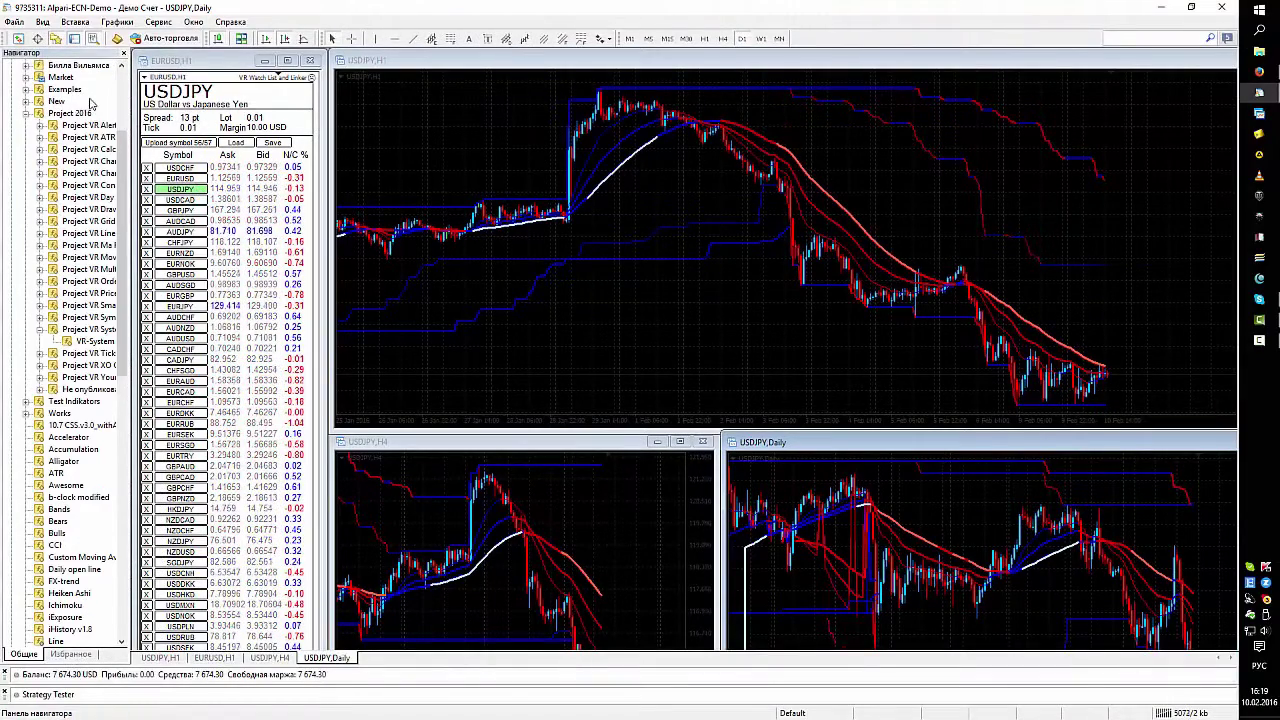
pyautogui.click(35, 38)
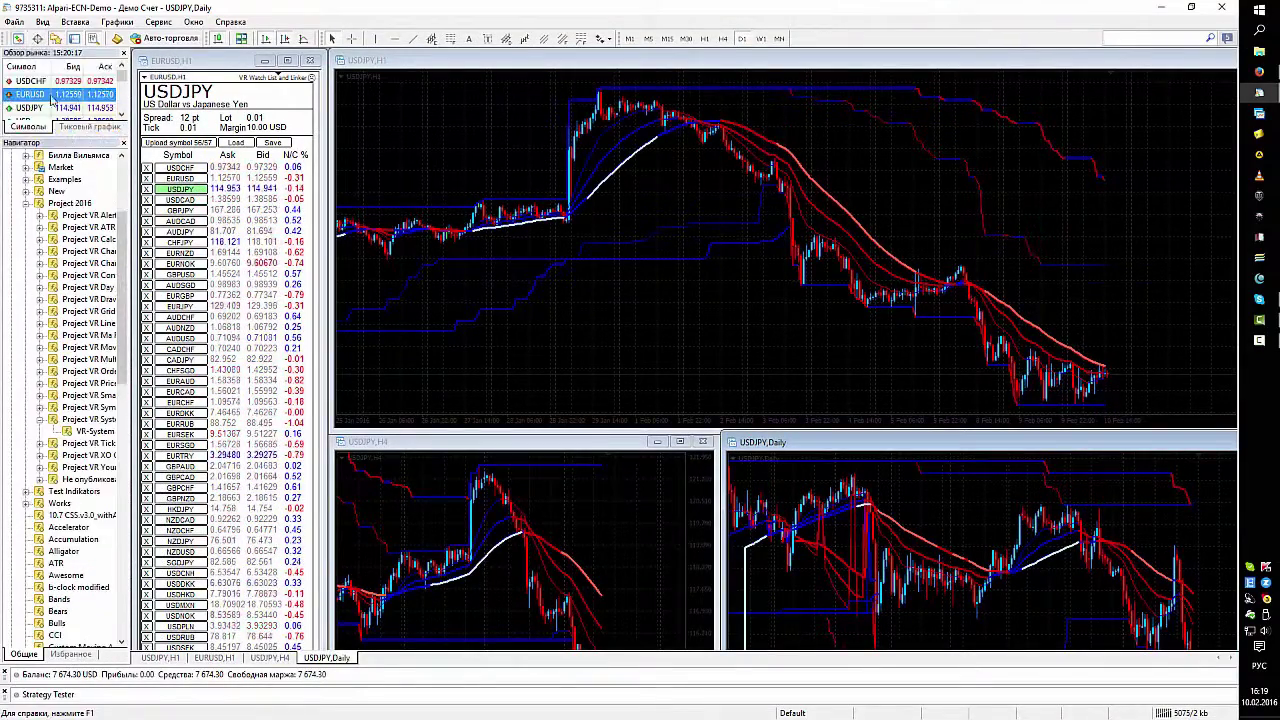
pyautogui.rightClick(60, 94)
pyautogui.click(100, 121)
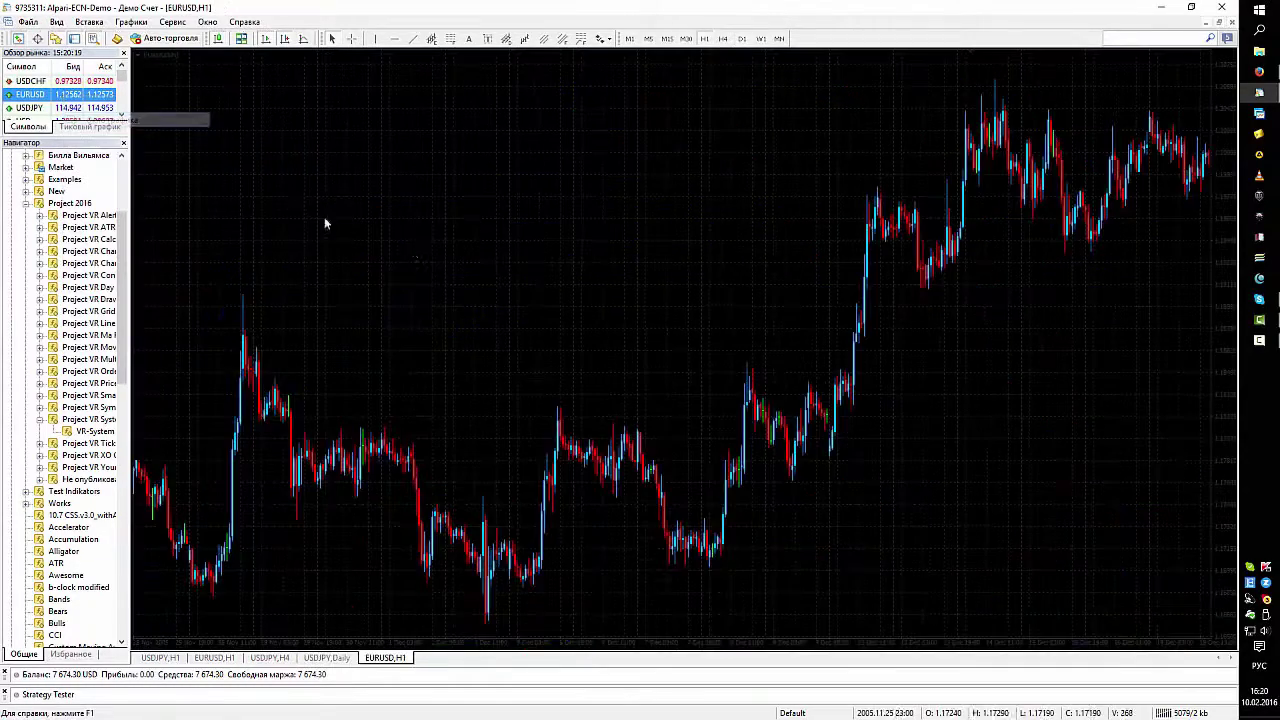
pyautogui.click(629, 38)
pyautogui.click(1219, 21)
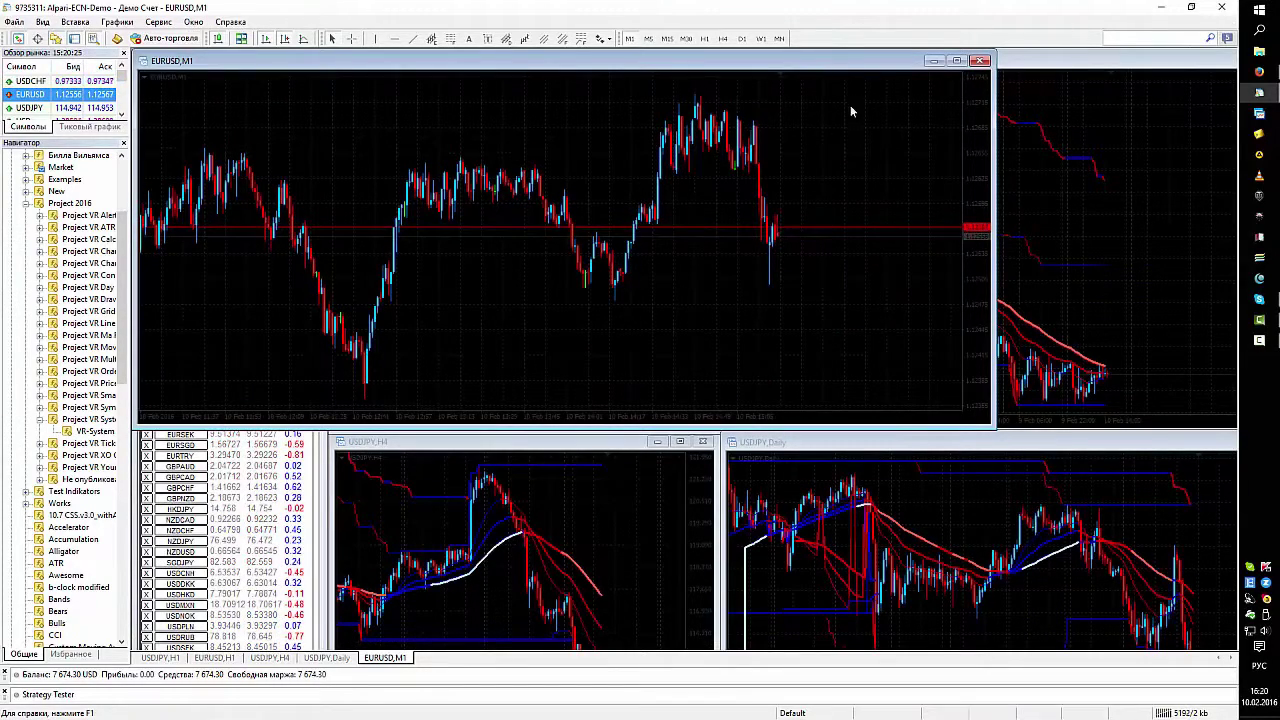
pyautogui.click(931, 62)
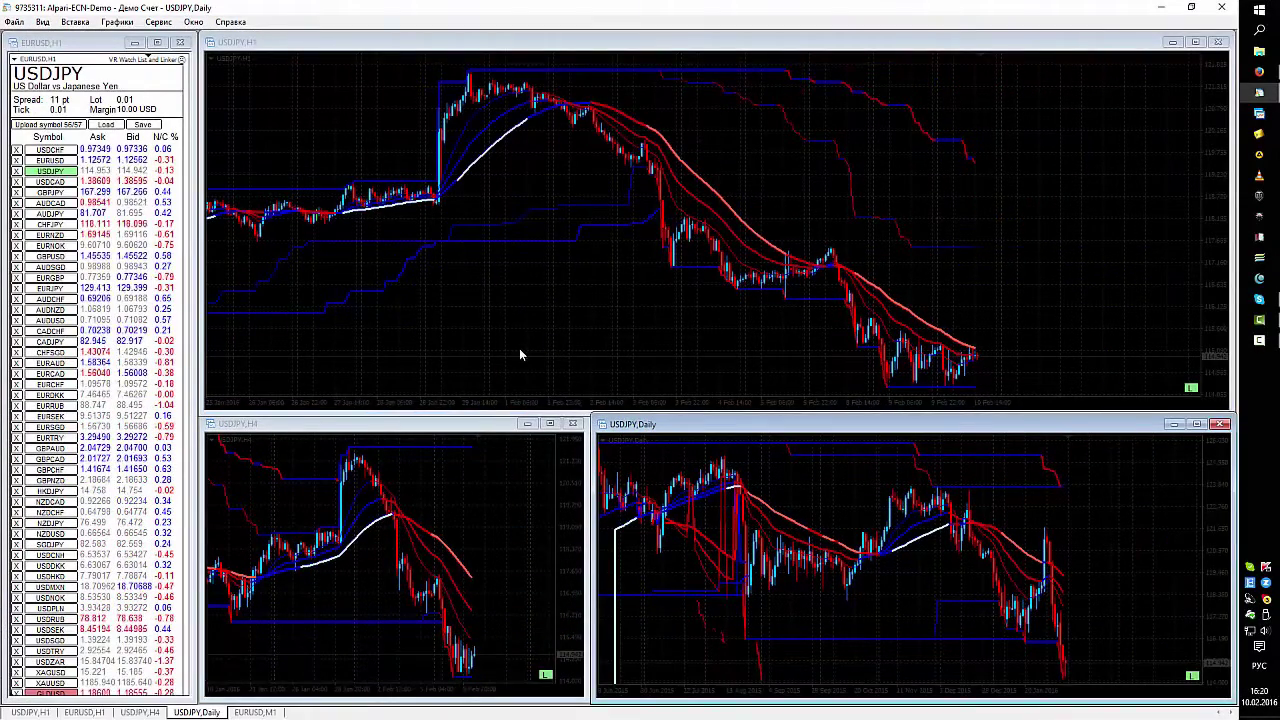
# Step: Show USDCAD on the linked charts, and link the separate EURUSD M1 chart to the watch list before minimizing it
pyautogui.click(63, 182)
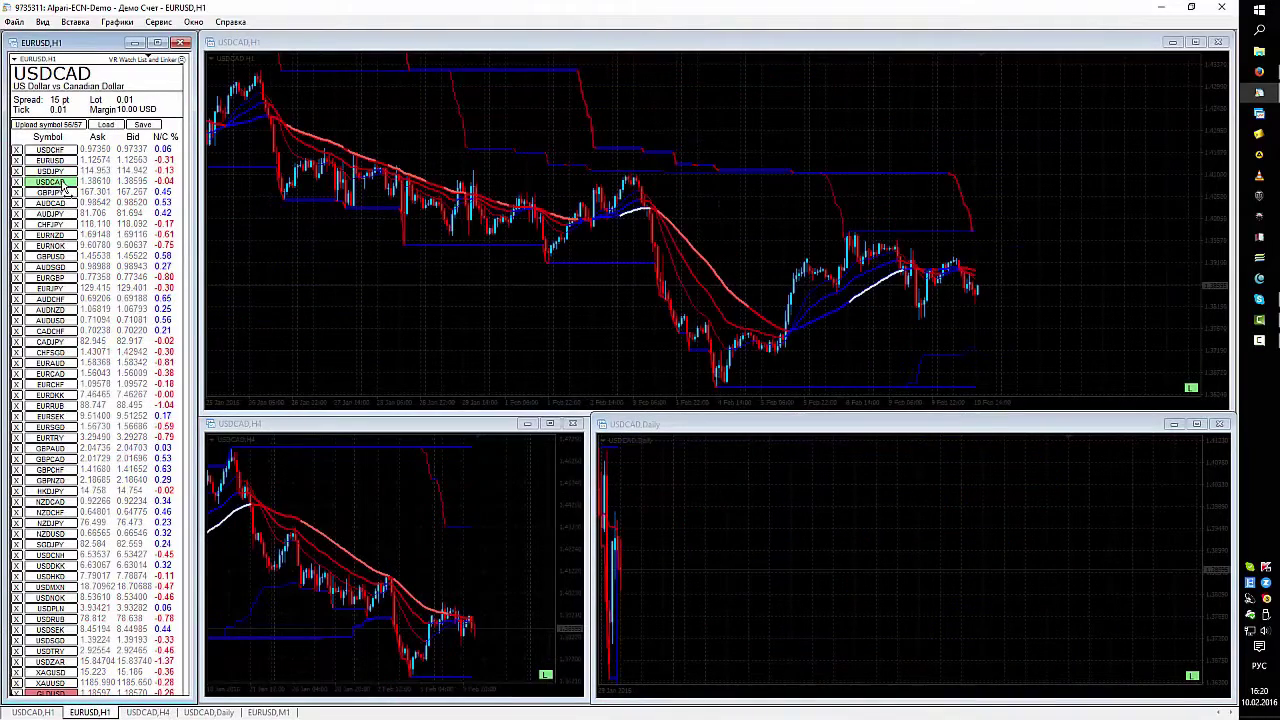
pyautogui.click(268, 712)
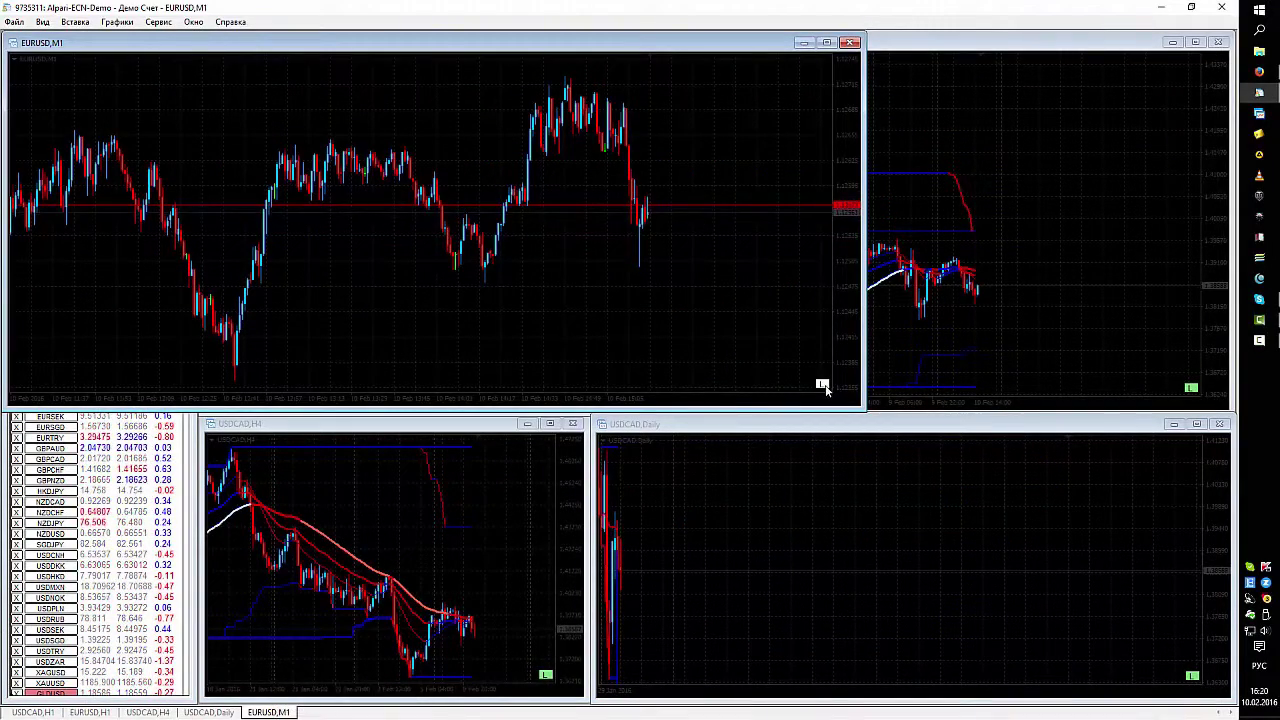
pyautogui.click(806, 43)
# Step: Review GBPJPY, AUDCAD, AUDJPY, CHFJPY and EURNZD in turn on the linked charts, including the GBPJPY Daily chart
pyautogui.click(48, 192)
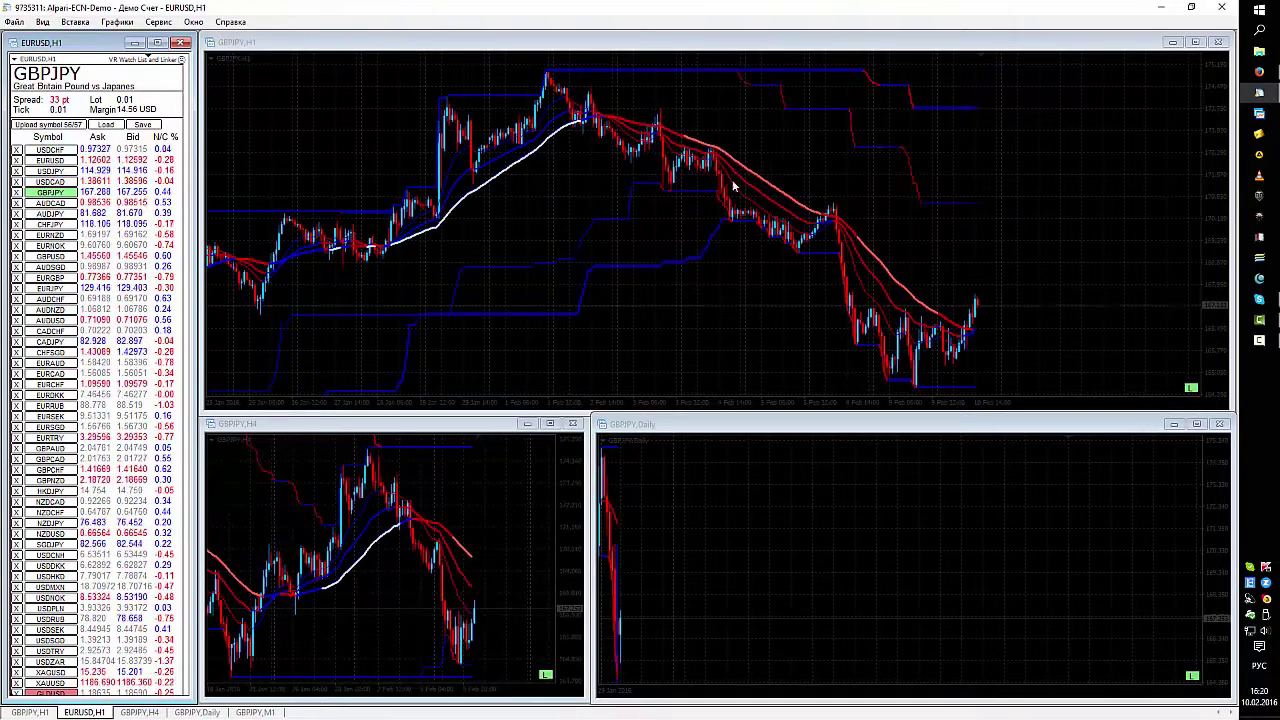
pyautogui.click(1008, 605)
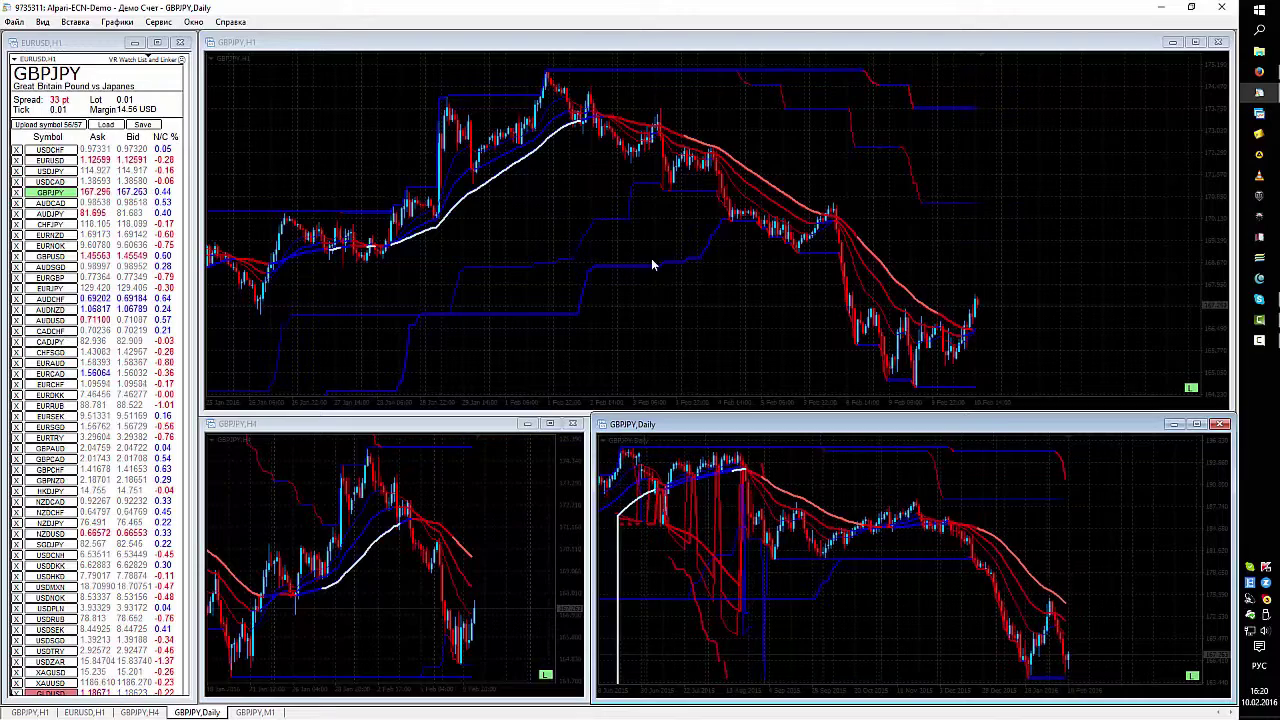
pyautogui.click(51, 203)
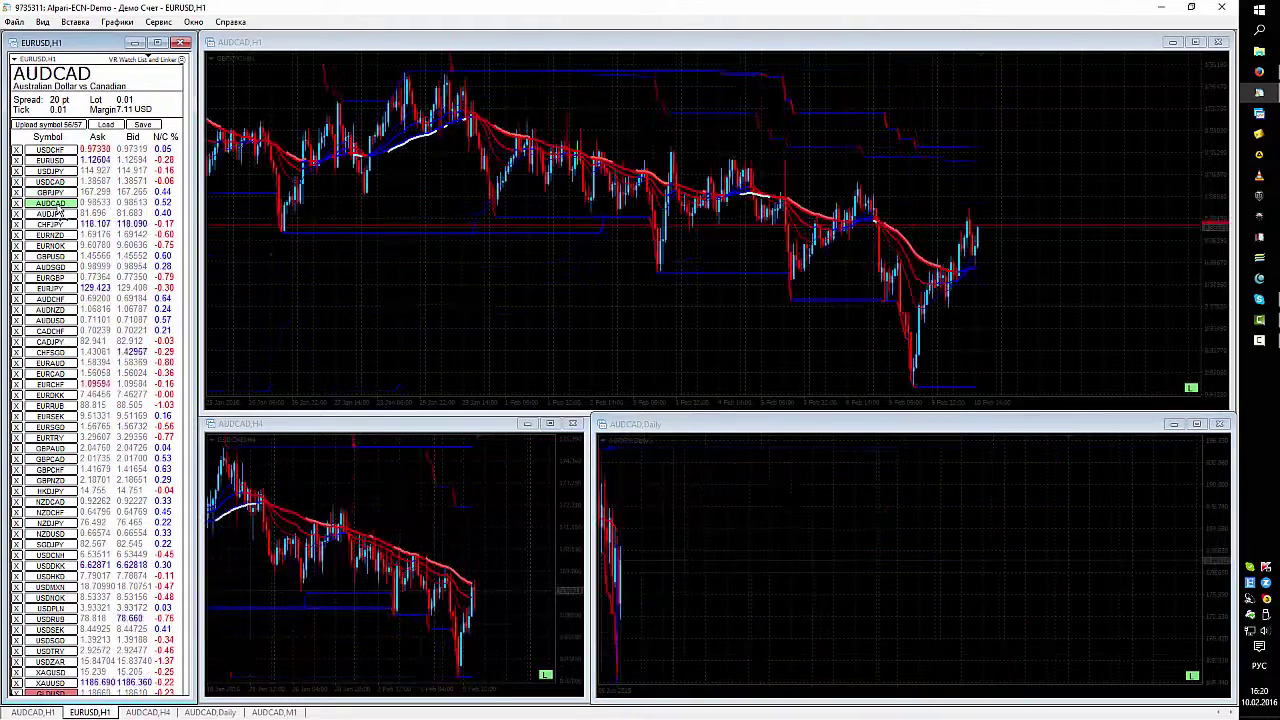
pyautogui.click(58, 213)
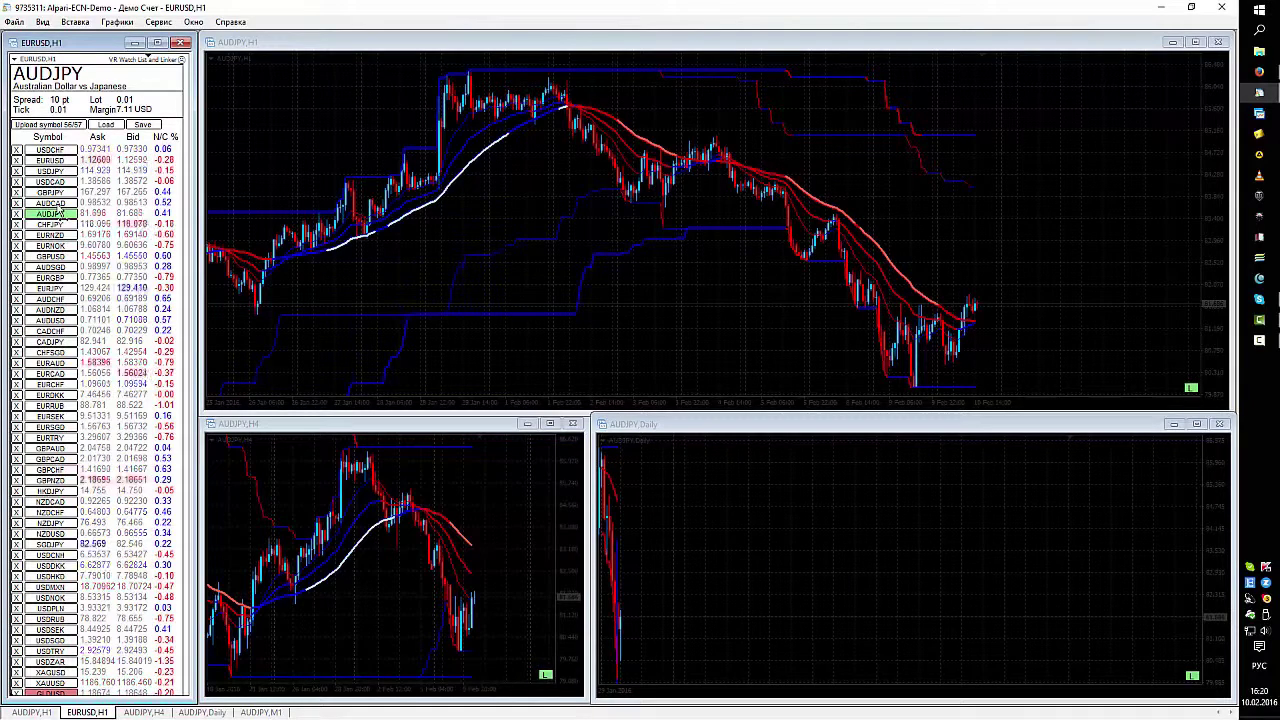
pyautogui.press('Down')
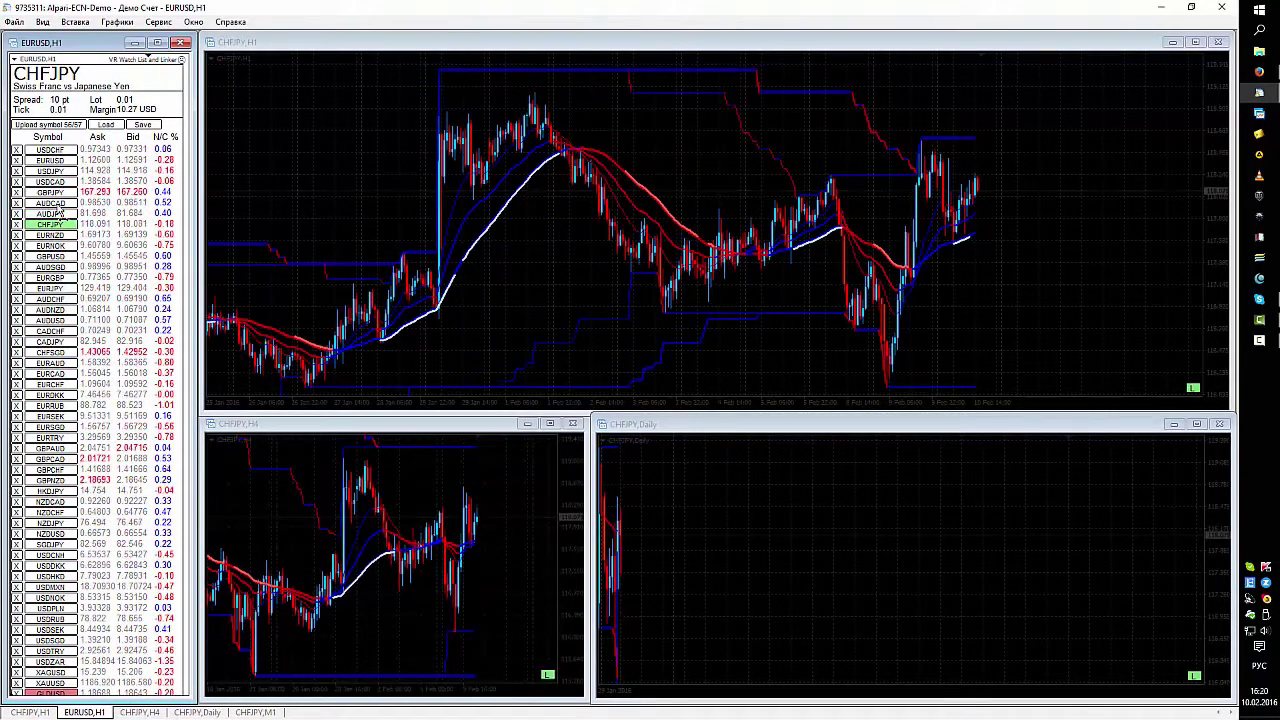
pyautogui.press('Down')
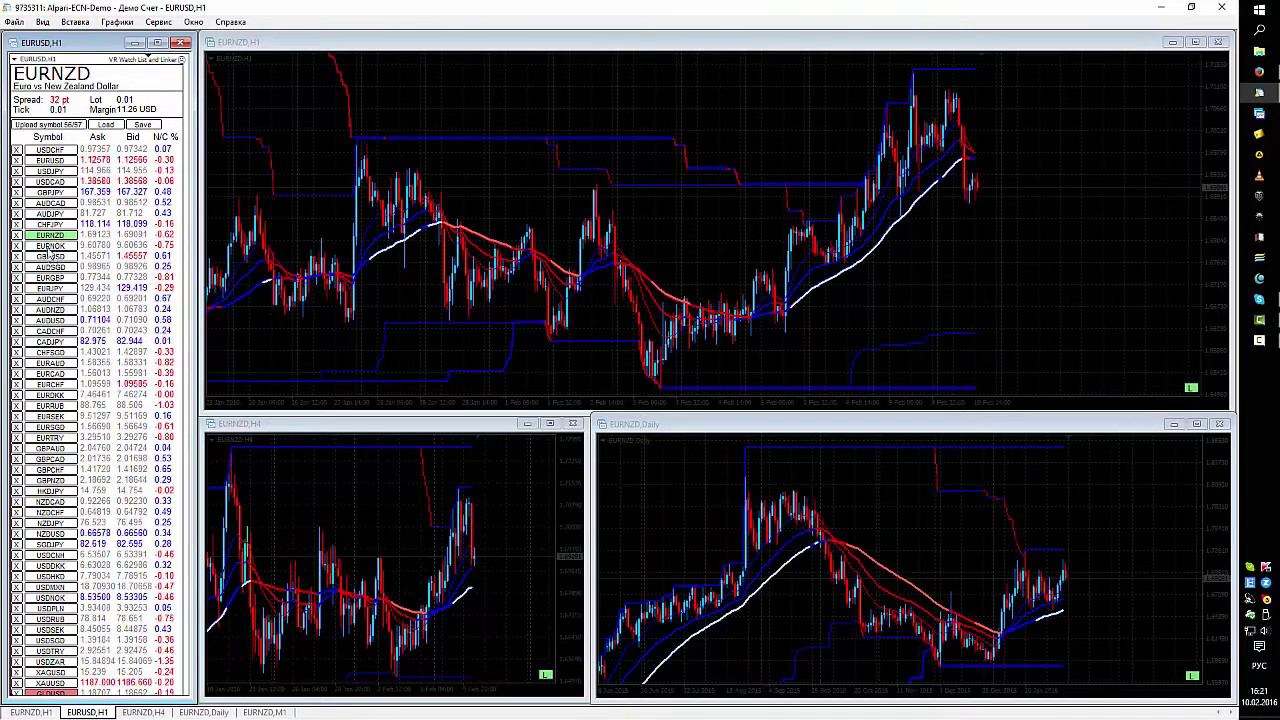
# Step: Show EURNOK on the linked charts and examine its trend on the Daily chart
pyautogui.click(48, 246)
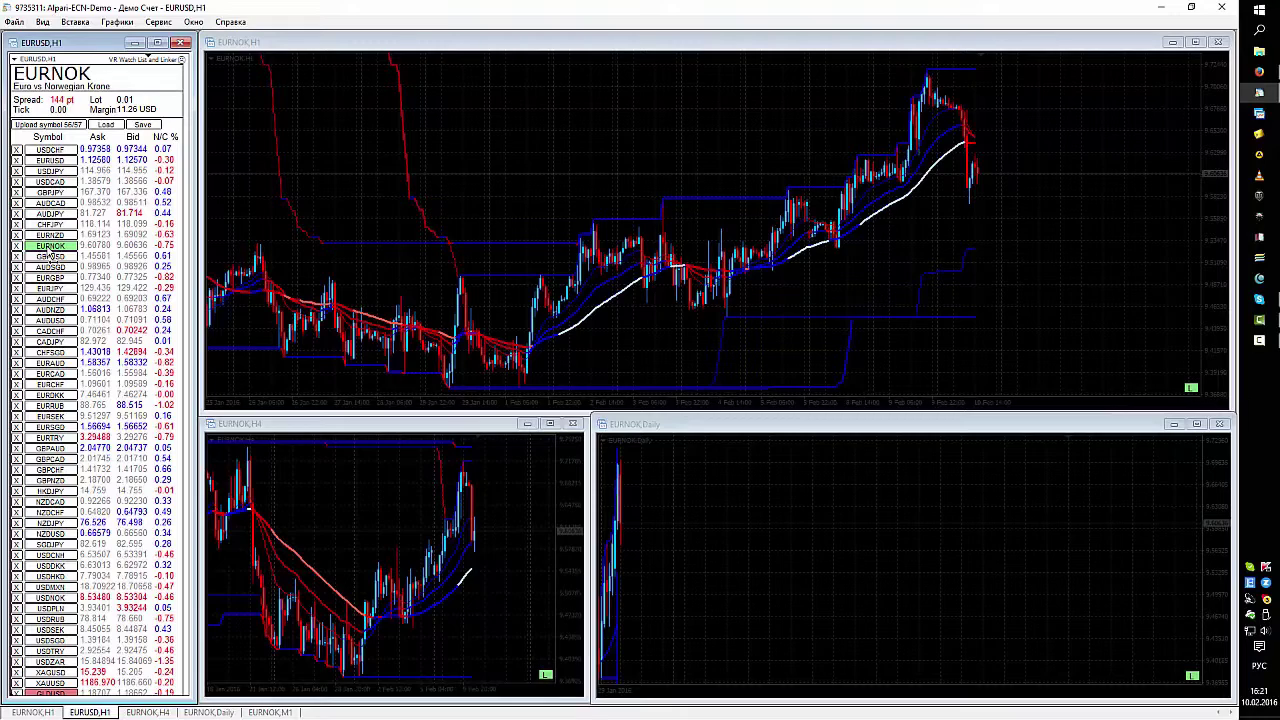
pyautogui.click(50, 256)
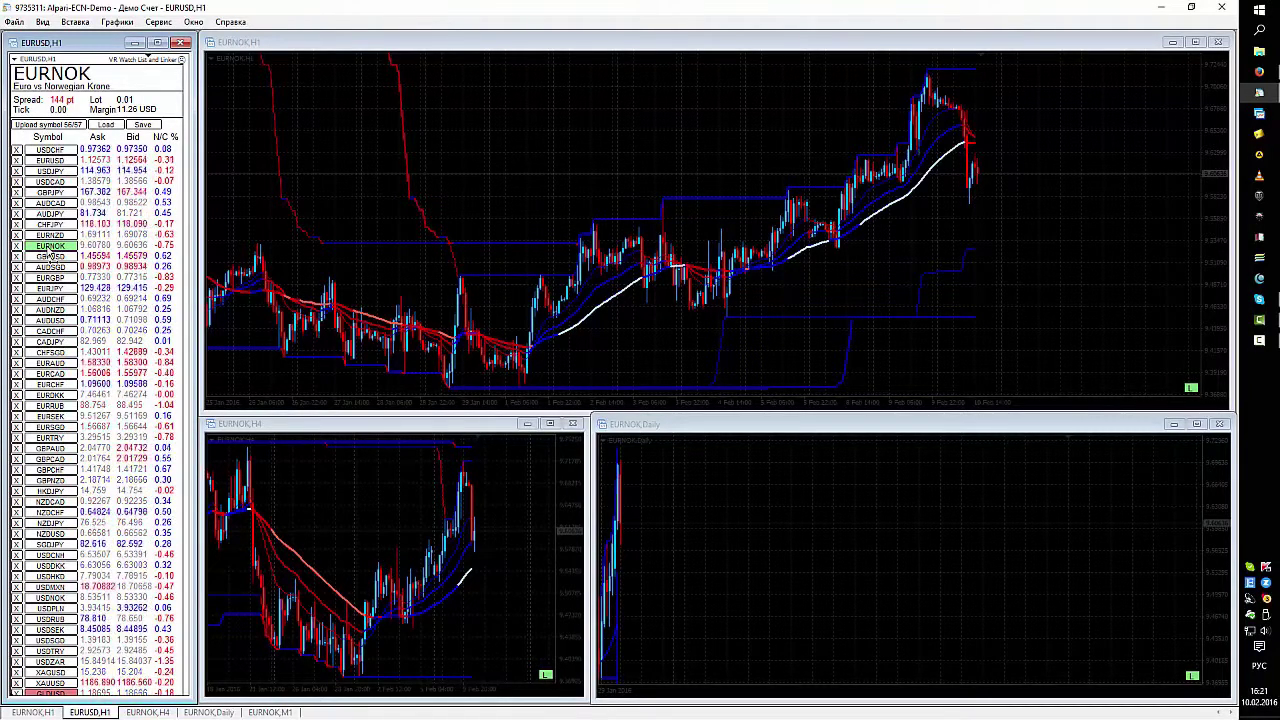
pyautogui.click(723, 540)
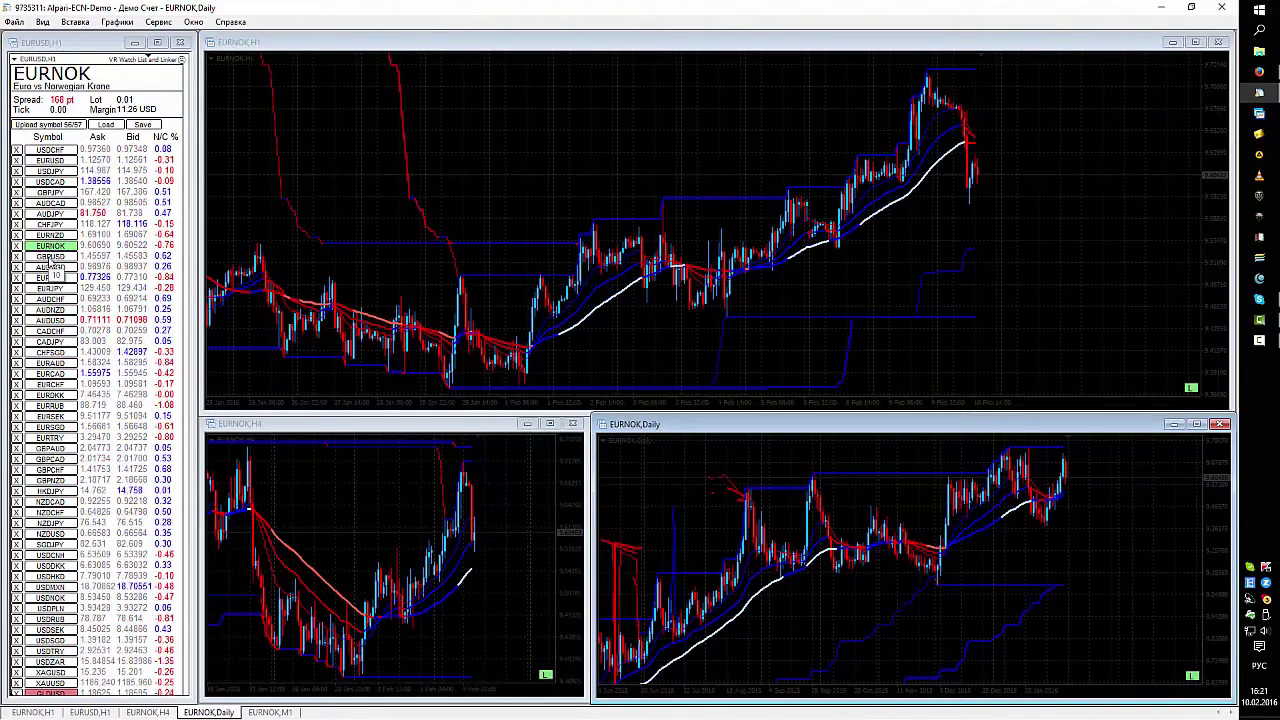
# Step: Show GBPUSD on the linked charts and examine the latest H1 rise and VR-System lines with the crosshair
pyautogui.click(50, 257)
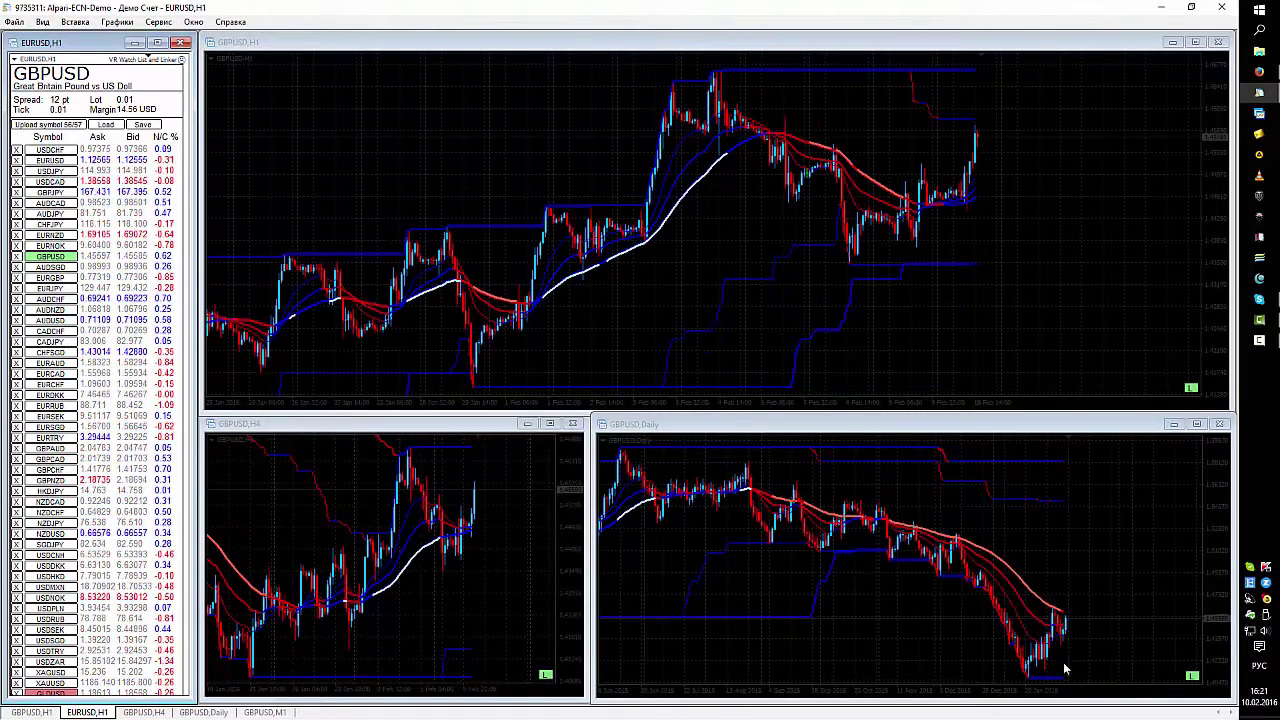
pyautogui.click(527, 543)
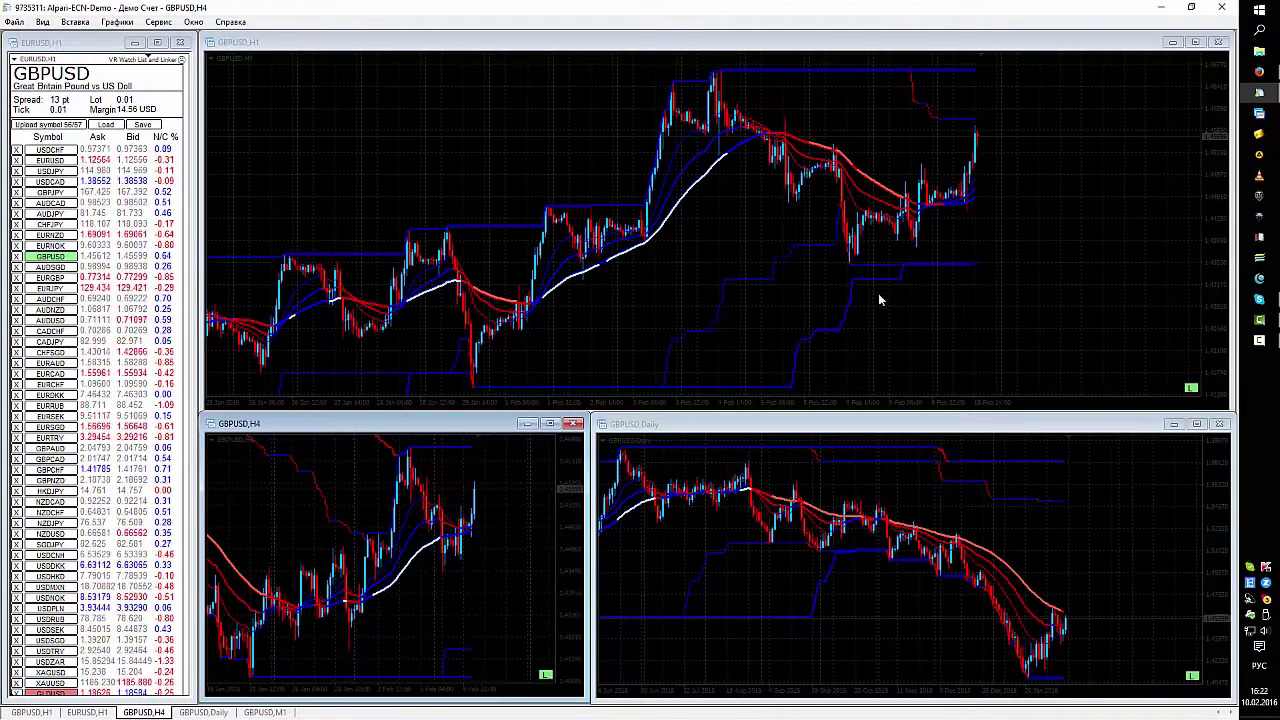
pyautogui.middleClick(956, 232)
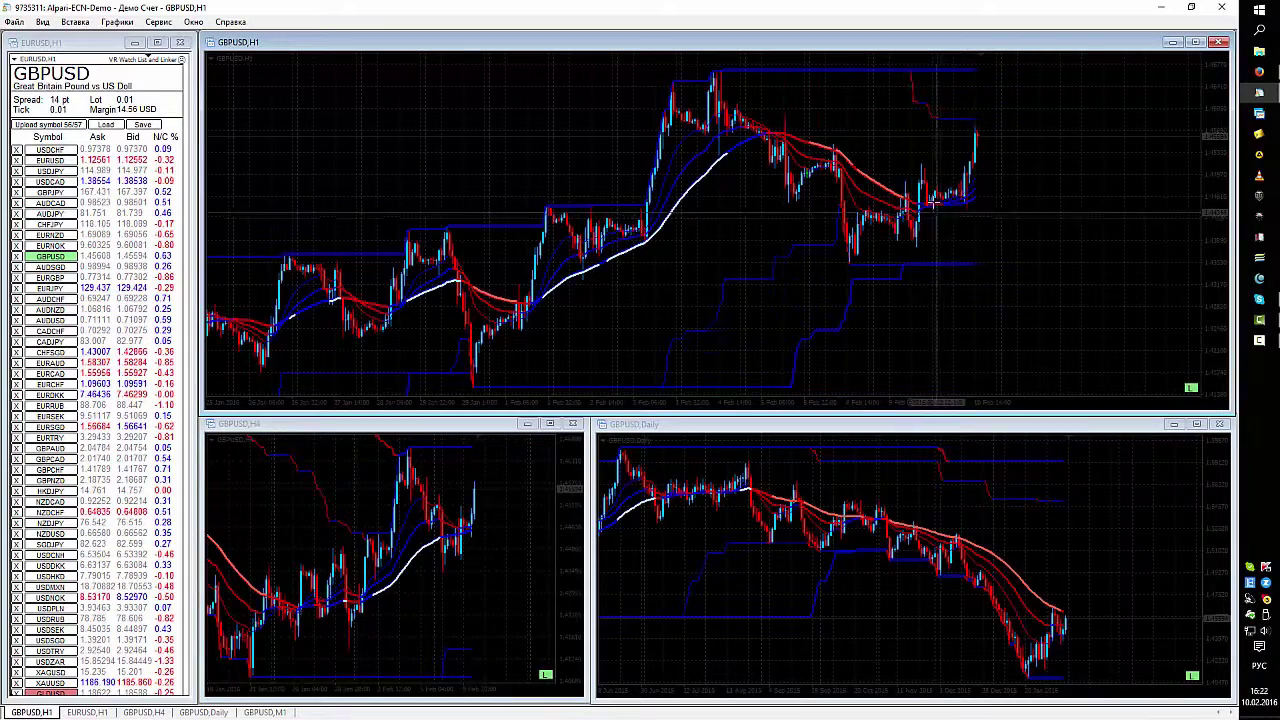
pyautogui.middleClick(932, 180)
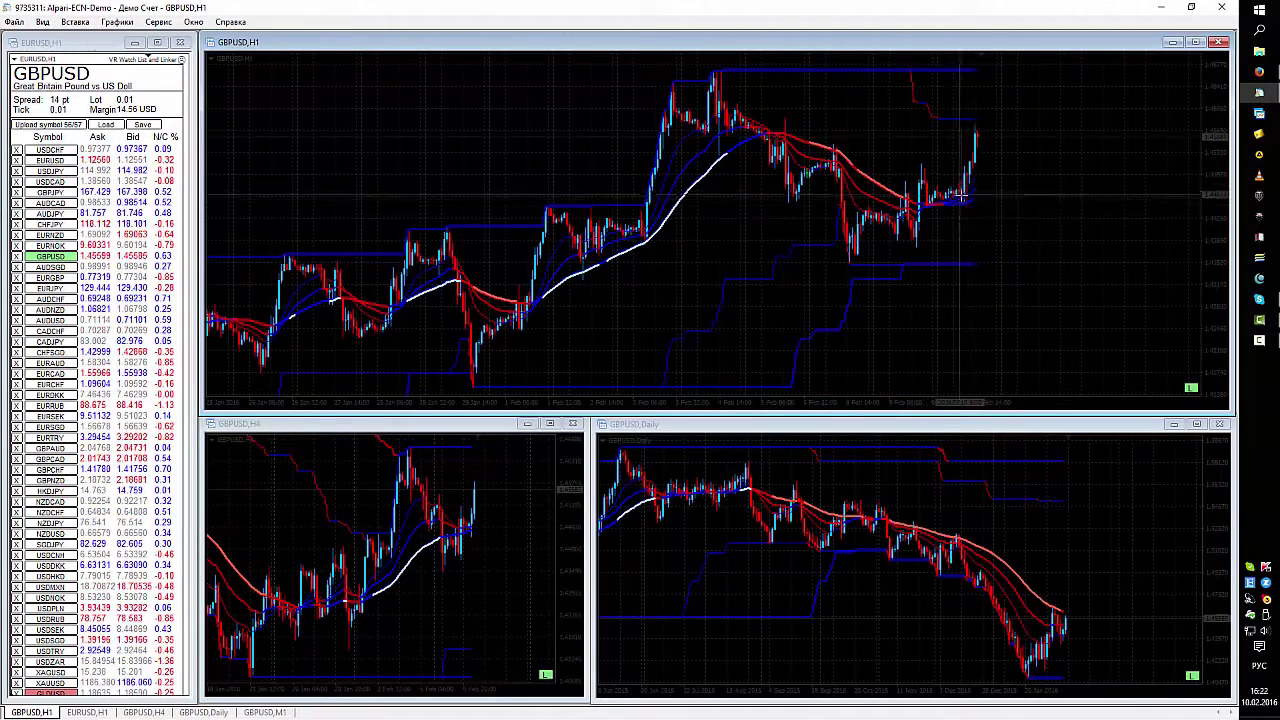
pyautogui.moveTo(958, 195)
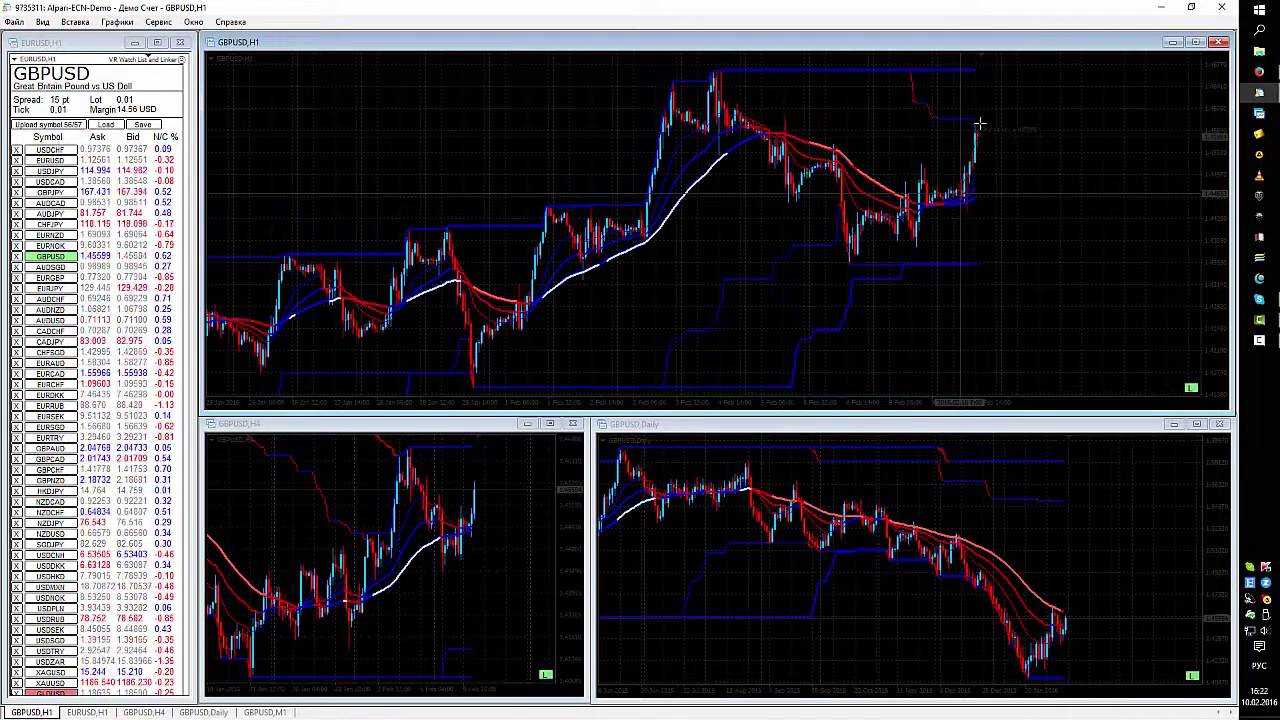
pyautogui.press('Escape')
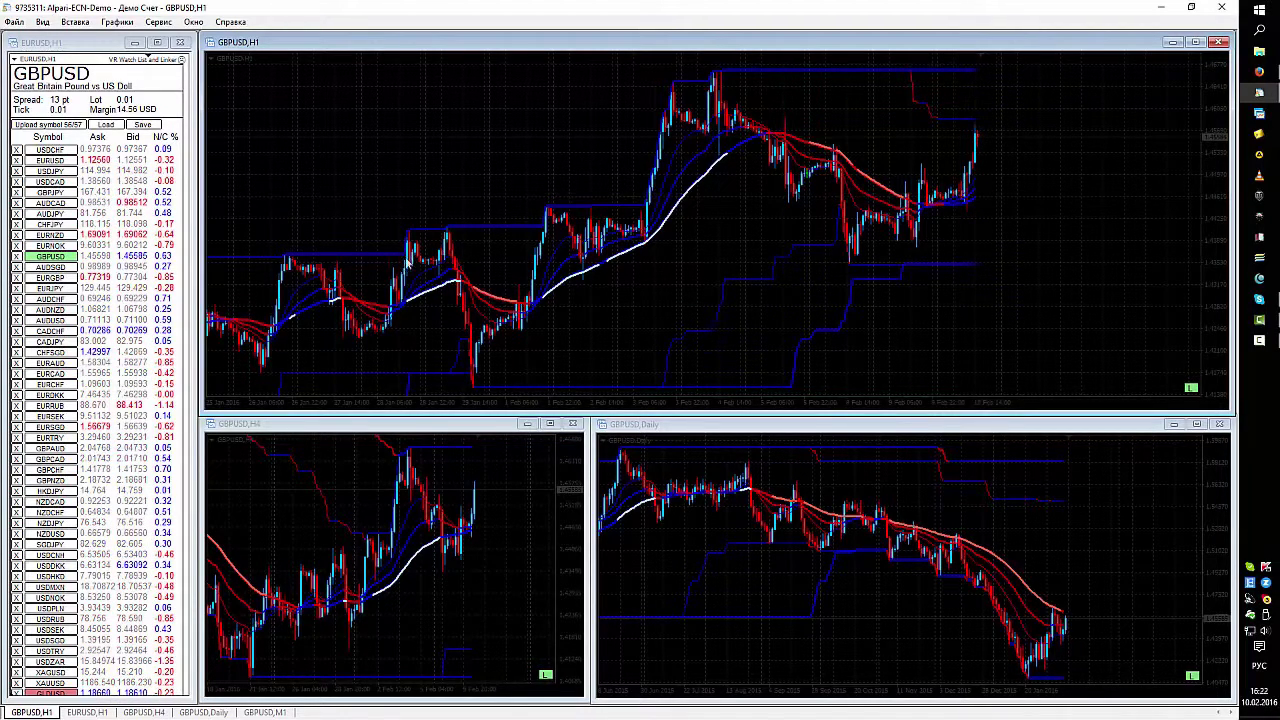
# Step: Page the linked charts through AUDSGD, EURGBP, EURJPY, AUDCHF, AUDNZD and AUDUSD from the watch list
pyautogui.click(50, 266)
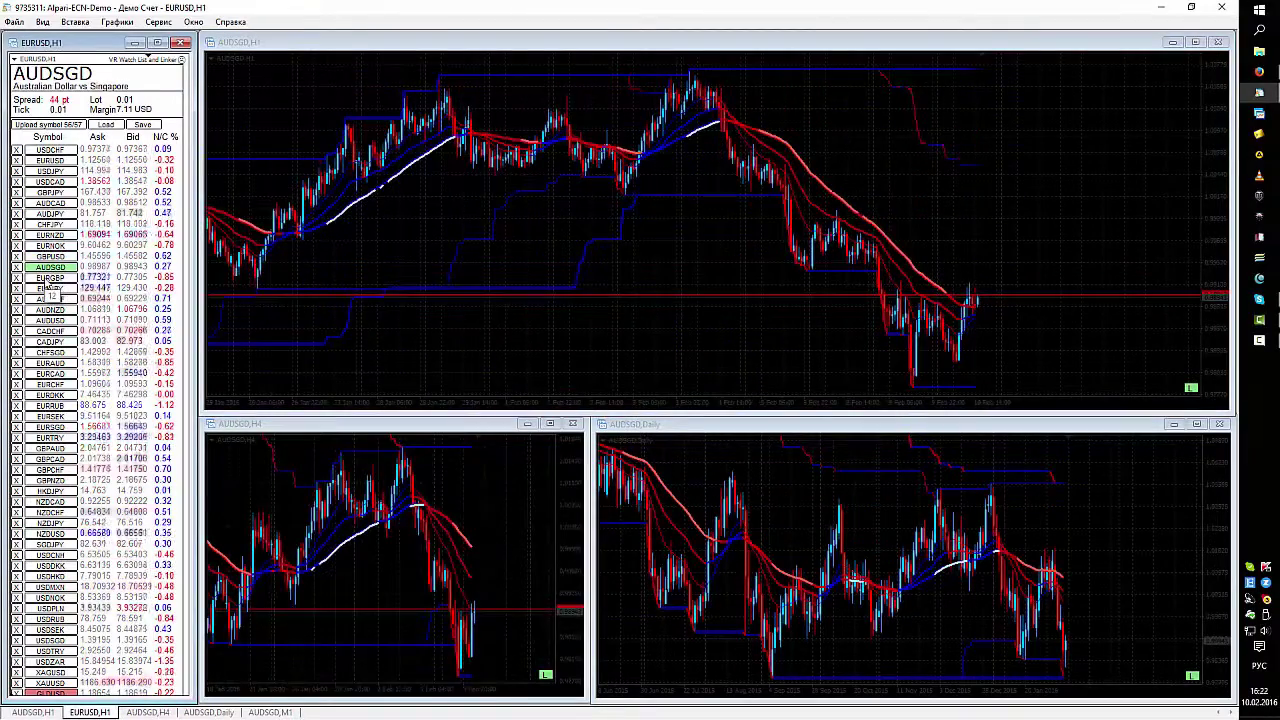
pyautogui.click(47, 280)
pyautogui.click(47, 287)
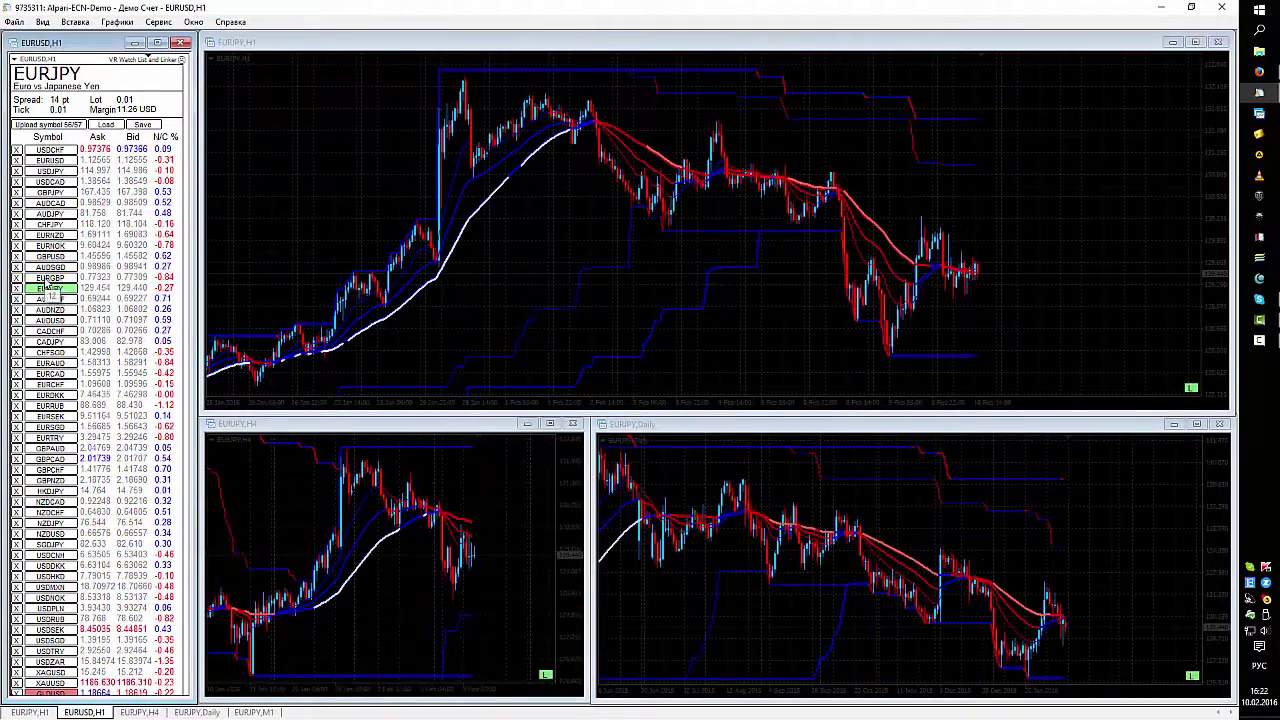
pyautogui.click(50, 298)
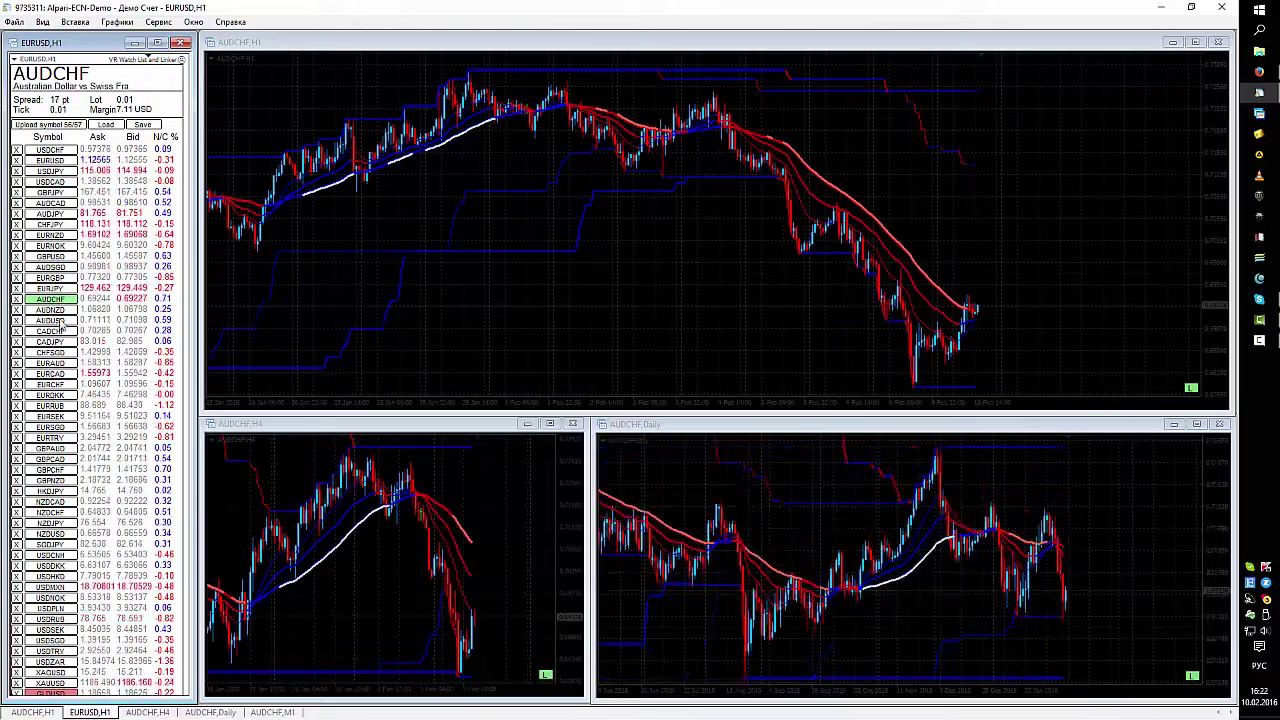
pyautogui.click(50, 309)
pyautogui.click(50, 320)
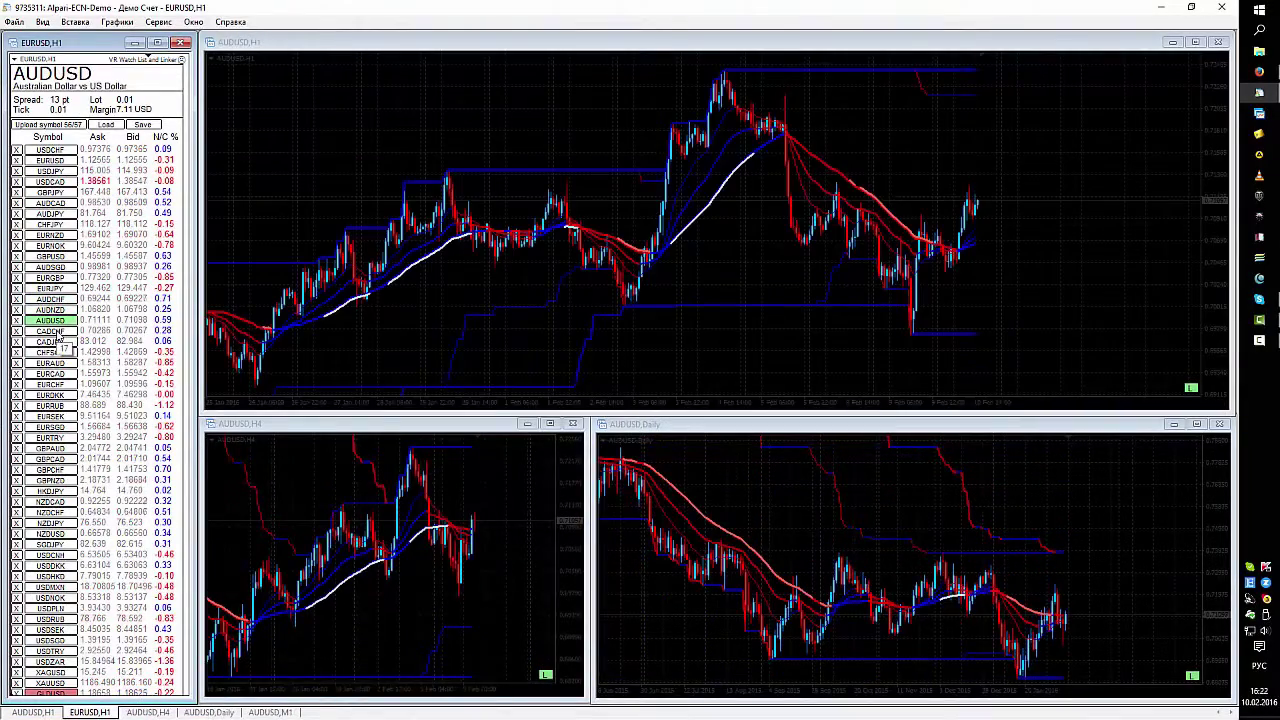
# Step: Remove the symbols from AUDUSD through USDNOK from the watch list, ending with USDPLN on the linked charts
pyautogui.press('Down')
pyautogui.press('Down')
pyautogui.press('Down')
pyautogui.press('Down')
pyautogui.press('Down')
pyautogui.press('Down')
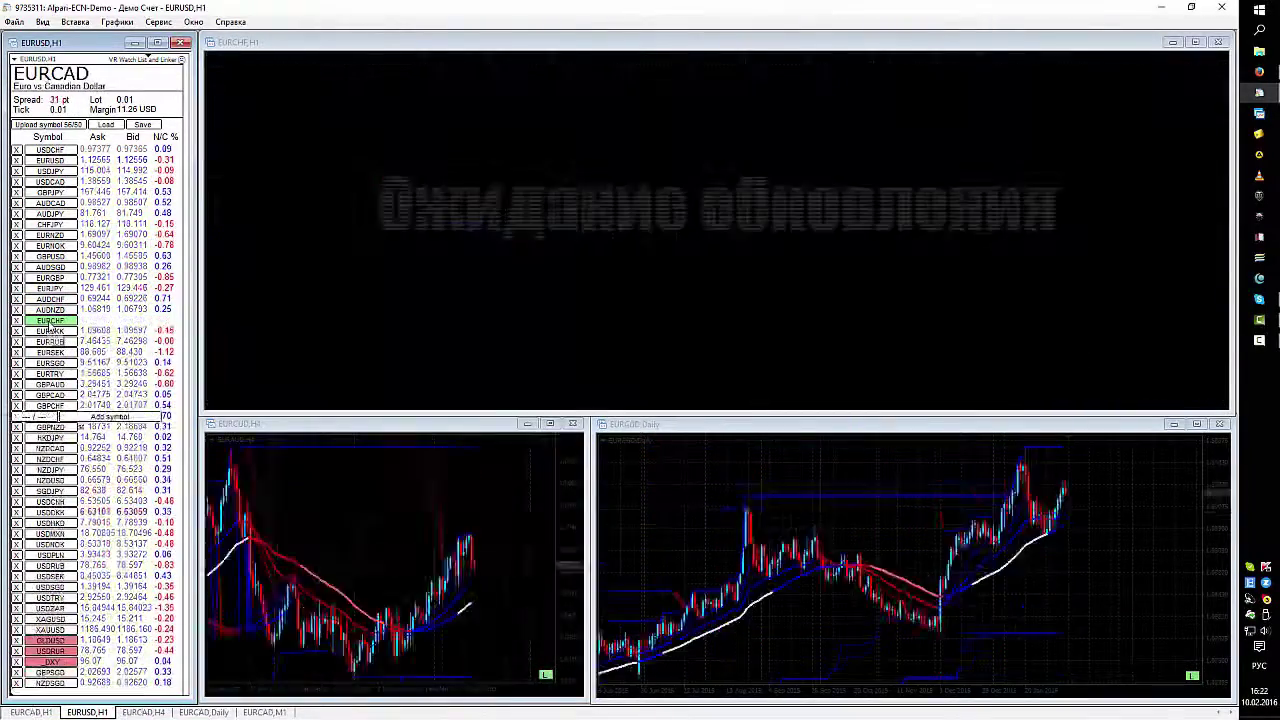
pyautogui.press('Down')
pyautogui.press('Down')
pyautogui.press('Down')
pyautogui.press('Down')
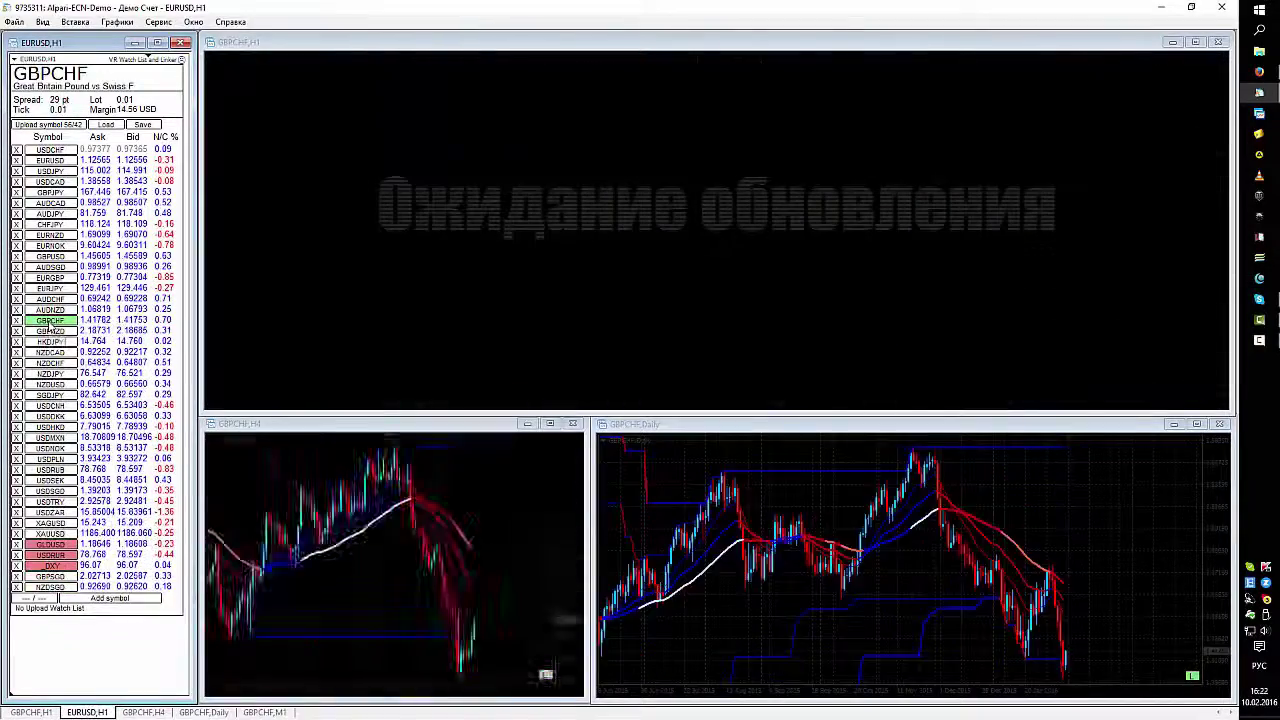
pyautogui.press('Down')
pyautogui.press('Down')
pyautogui.press('Down')
pyautogui.press('Down')
pyautogui.press('Down')
pyautogui.press('Down')
pyautogui.press('Down')
pyautogui.press('Down')
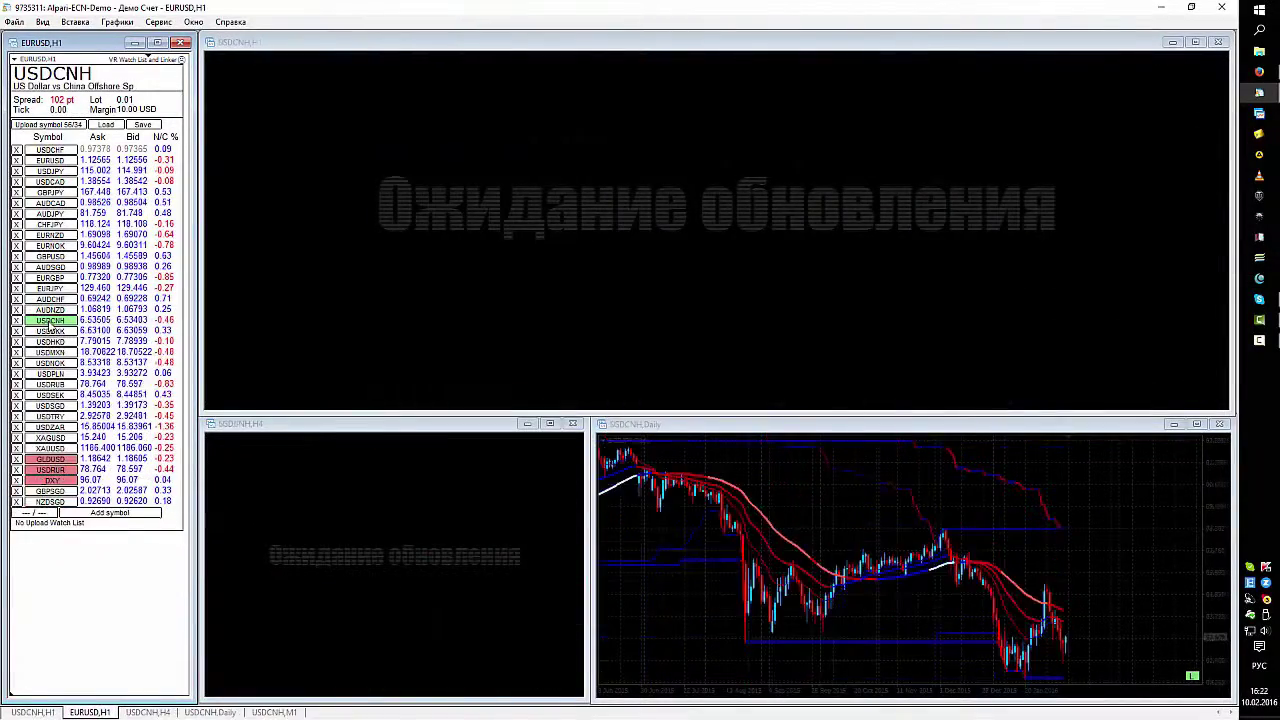
pyautogui.press('Down')
pyautogui.press('Down')
pyautogui.press('Down')
pyautogui.press('Down')
pyautogui.press('Down')
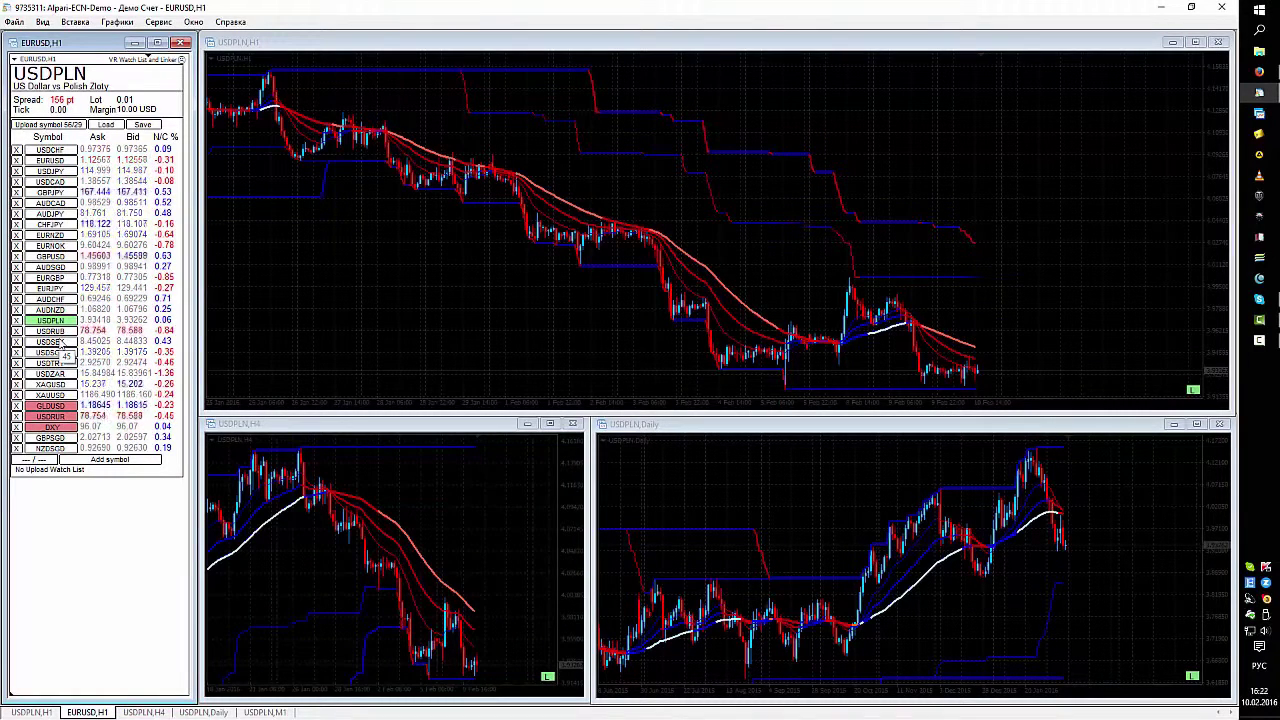
# Step: Remove USDPLN, USDRUB, USDSEK and USDSGD from the watch list one by one while reviewing each following symbol's charts
pyautogui.press('Delete')
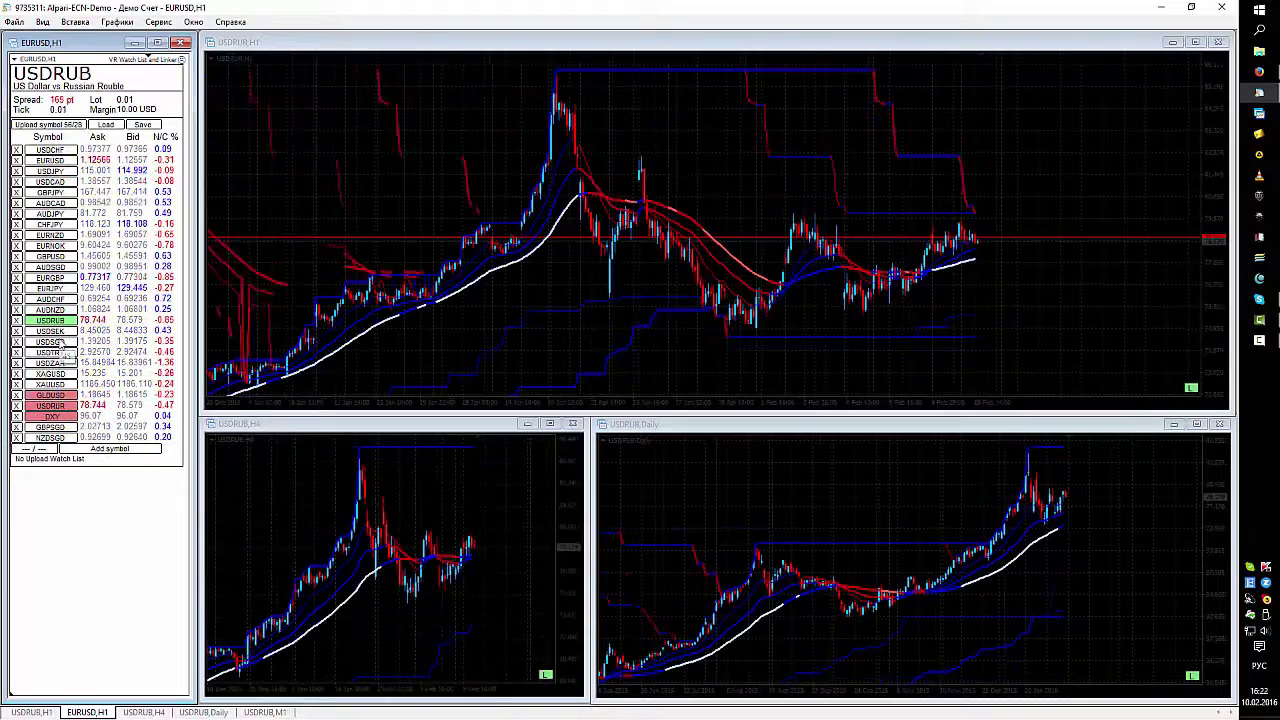
pyautogui.press('Delete')
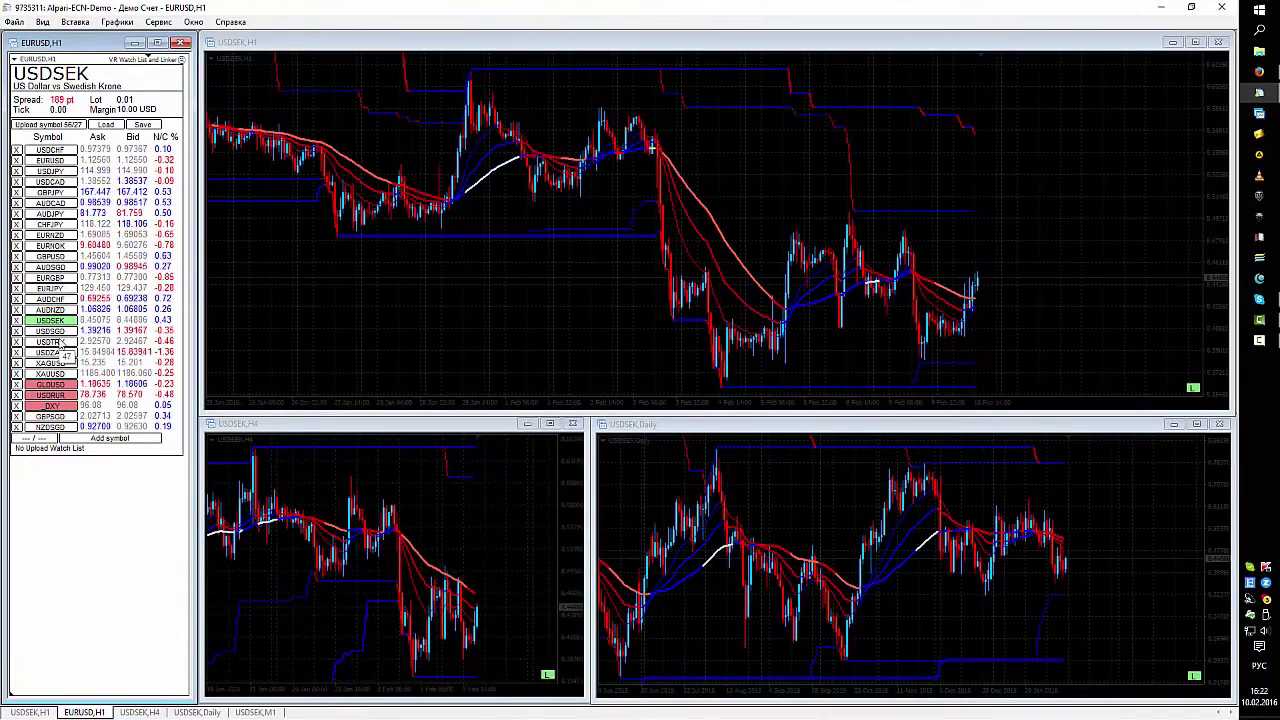
pyautogui.press('Delete')
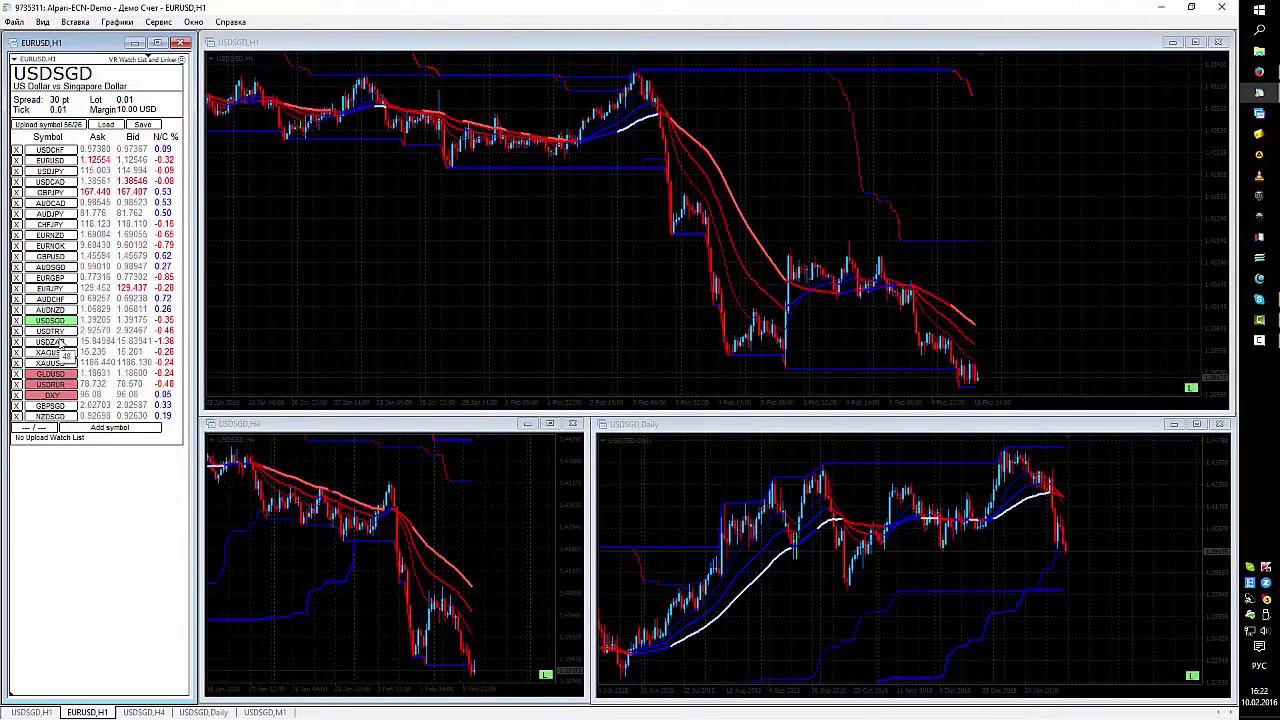
pyautogui.press('Delete')
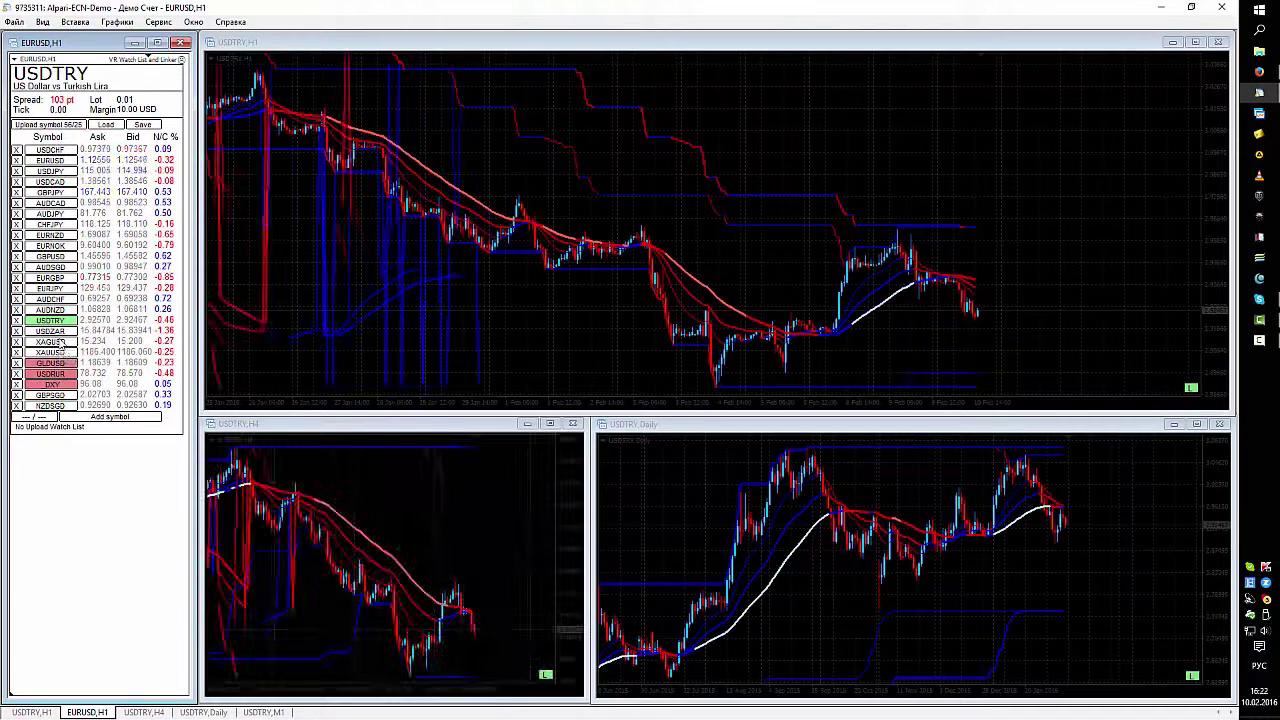